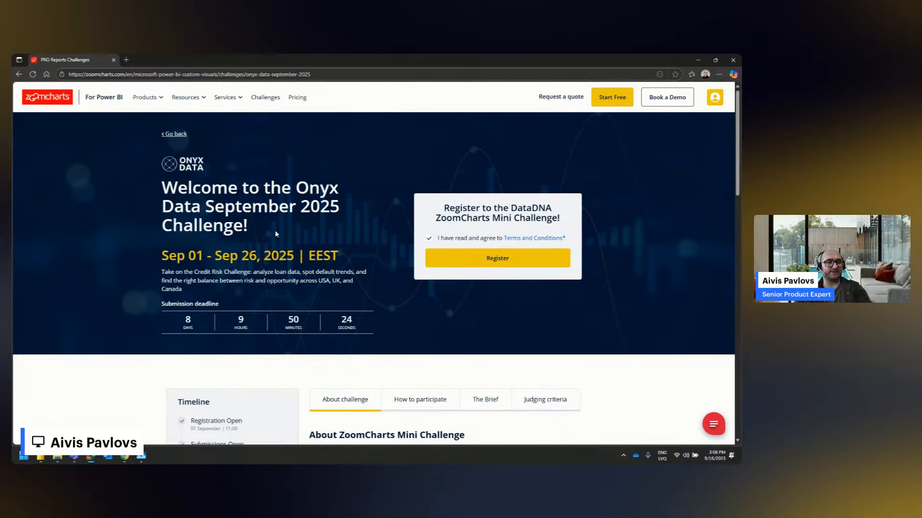
Register for the DataDNA ZoomCharts Mini Challenge and open the assigned developer license details
click(468, 263)
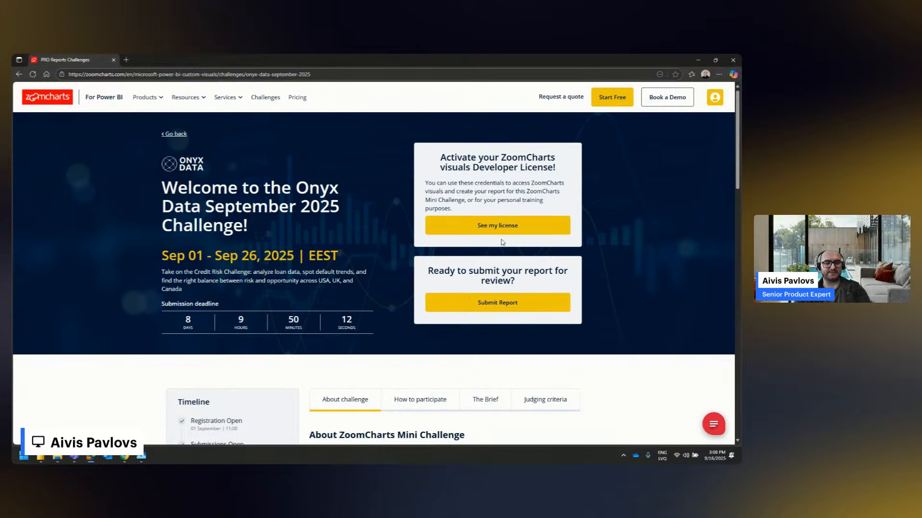
click(499, 226)
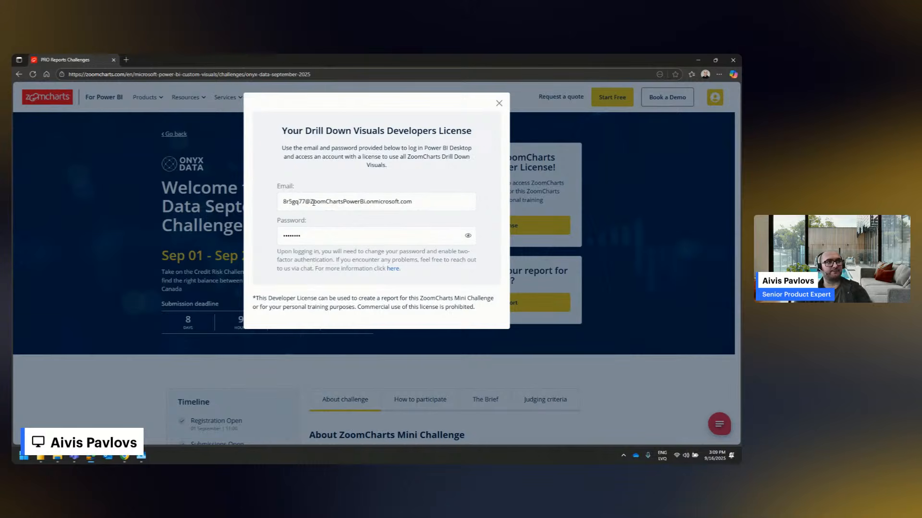
Reveal the developer license password, check the login e-mail and password, and close the license details
click(286, 206)
click(279, 232)
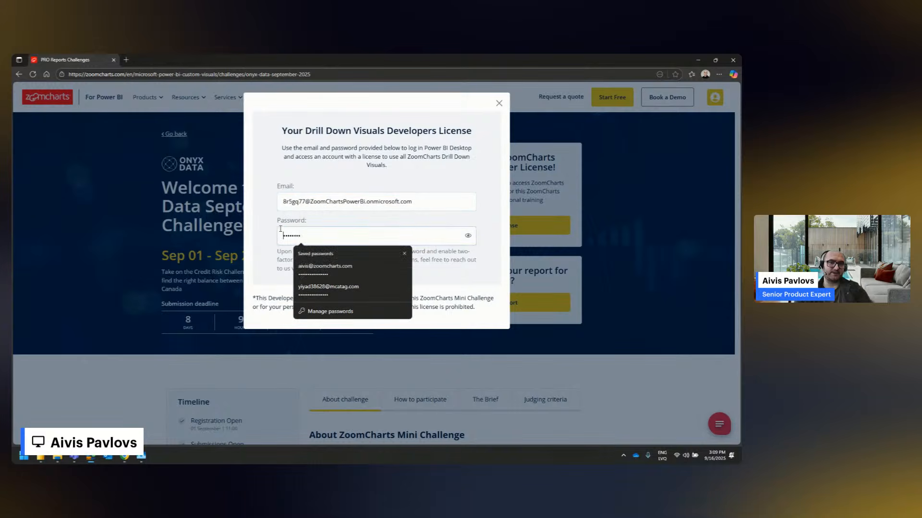
click(319, 225)
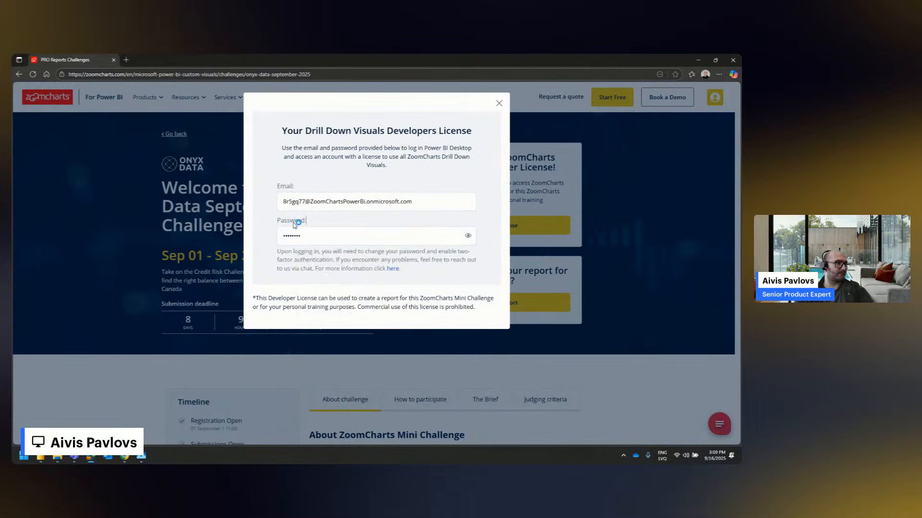
click(468, 236)
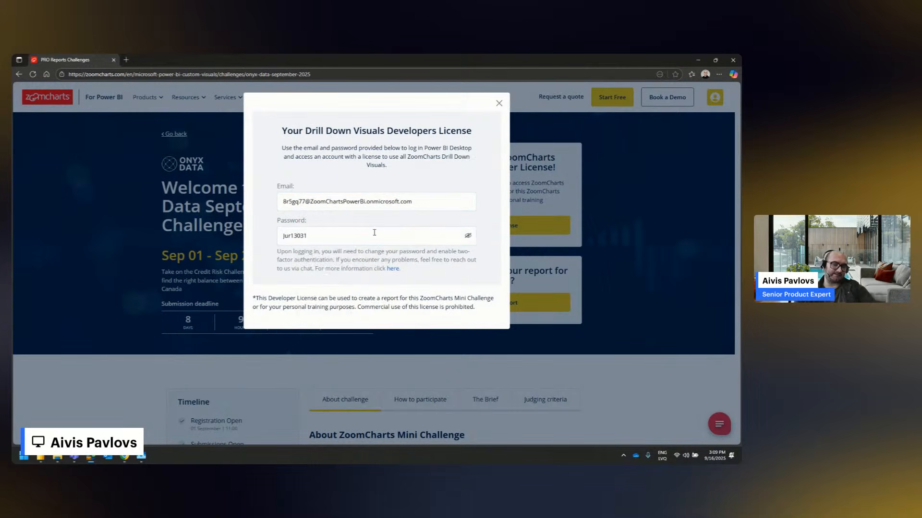
click(307, 236)
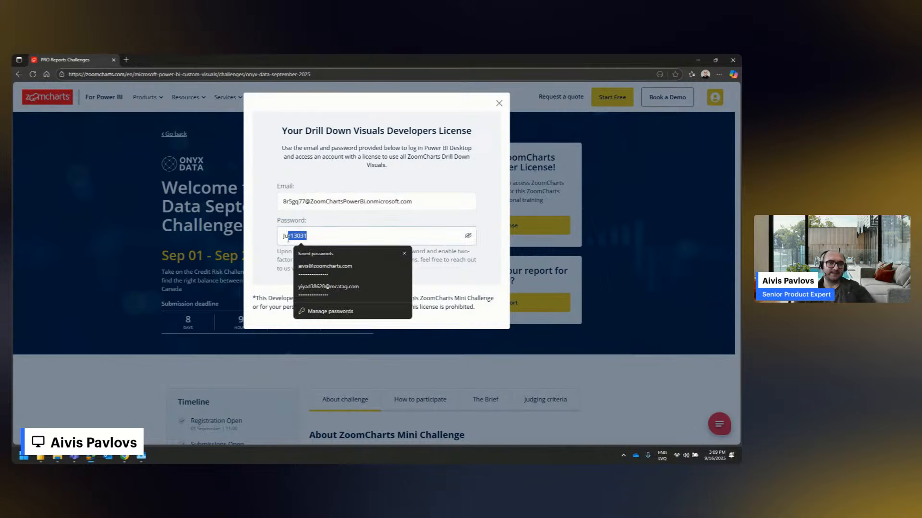
drag(308, 236, 290, 236)
click(291, 236)
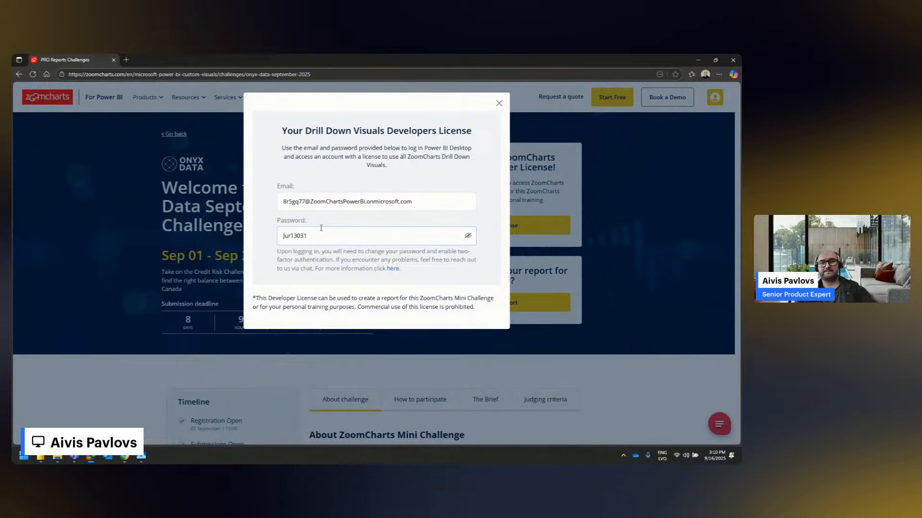
click(322, 229)
click(338, 201)
click(414, 157)
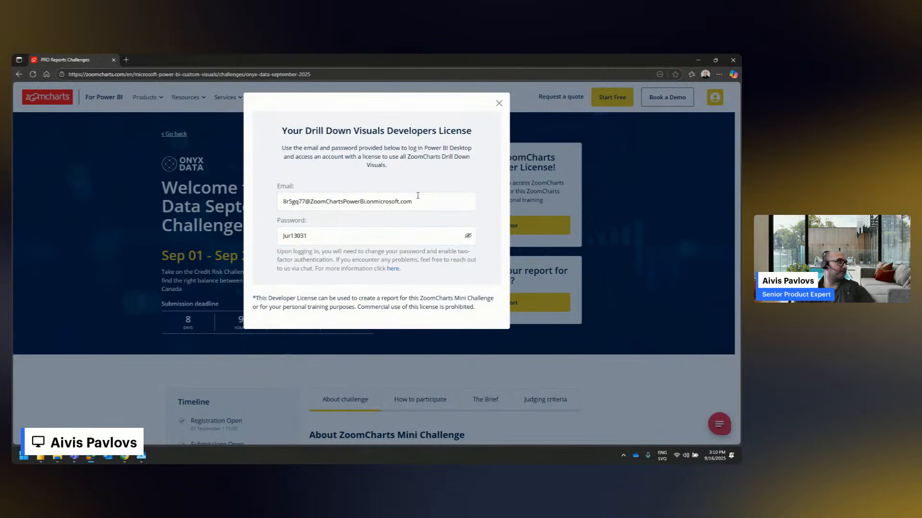
click(500, 103)
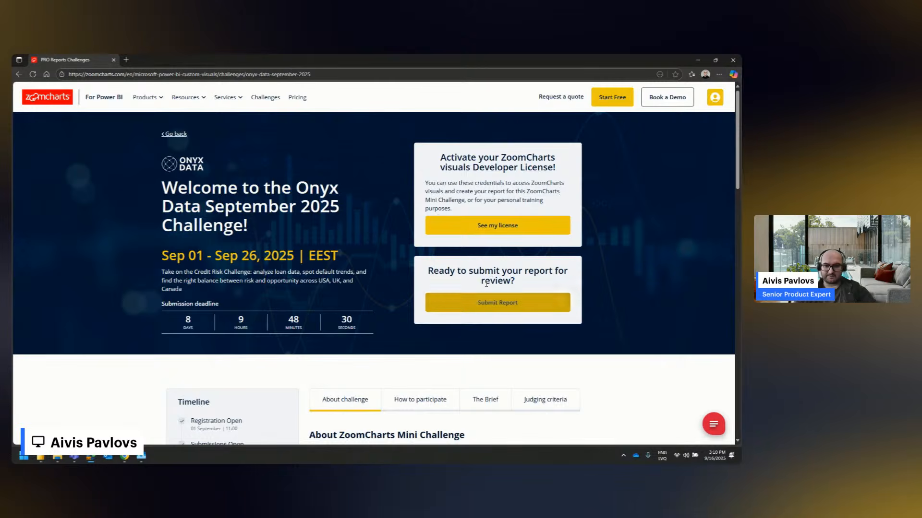
Review the timeline, the About challenge information and the How to participate instructions on the challenge page
scroll(489, 290, down, 2)
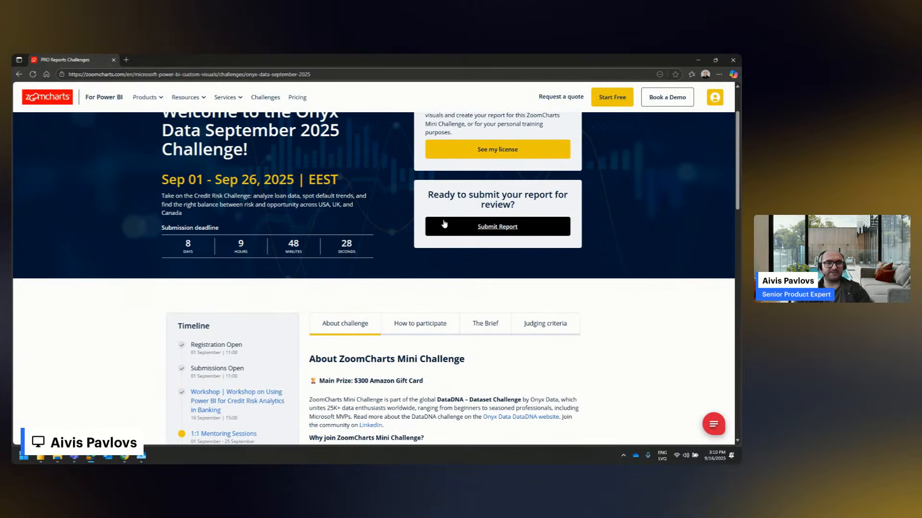
scroll(444, 223, down, 2)
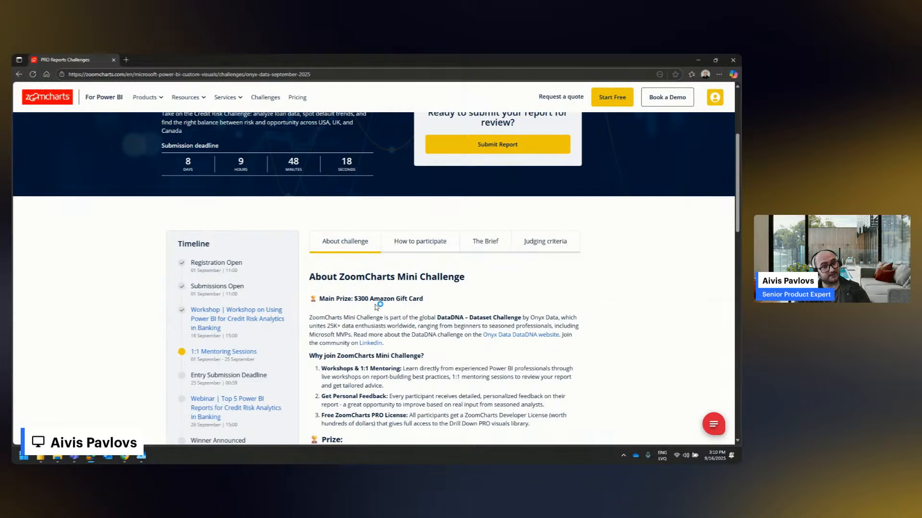
click(410, 241)
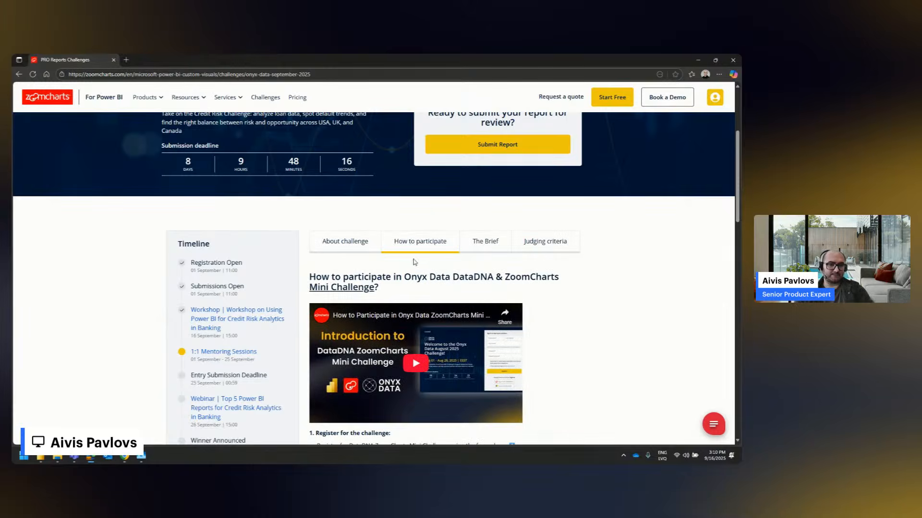
scroll(418, 320, down, 5)
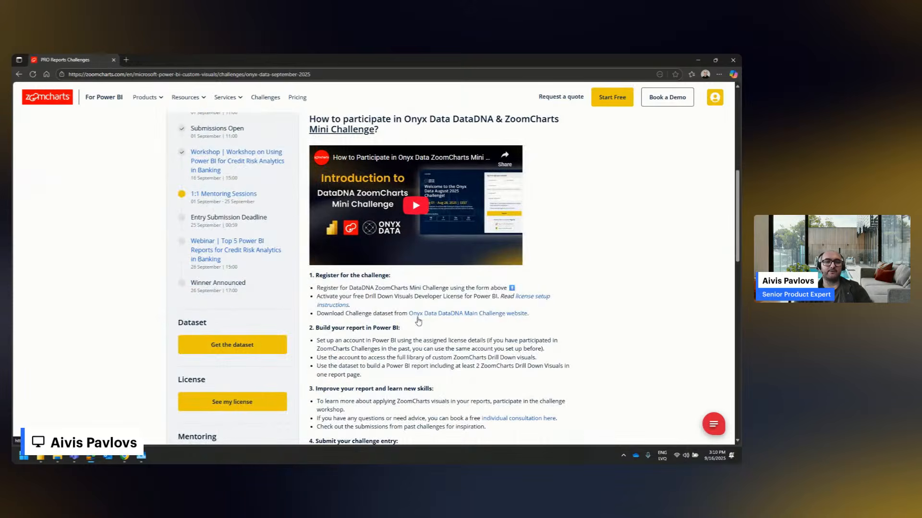
scroll(419, 316, up, 5)
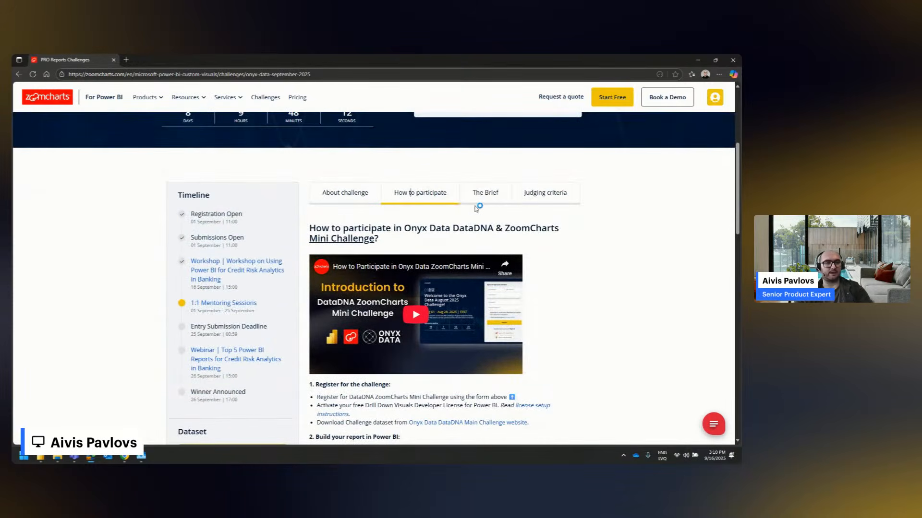
Read the Credit Risk Analytics Challenge brief, then the technical requirements and judging criteria
click(494, 198)
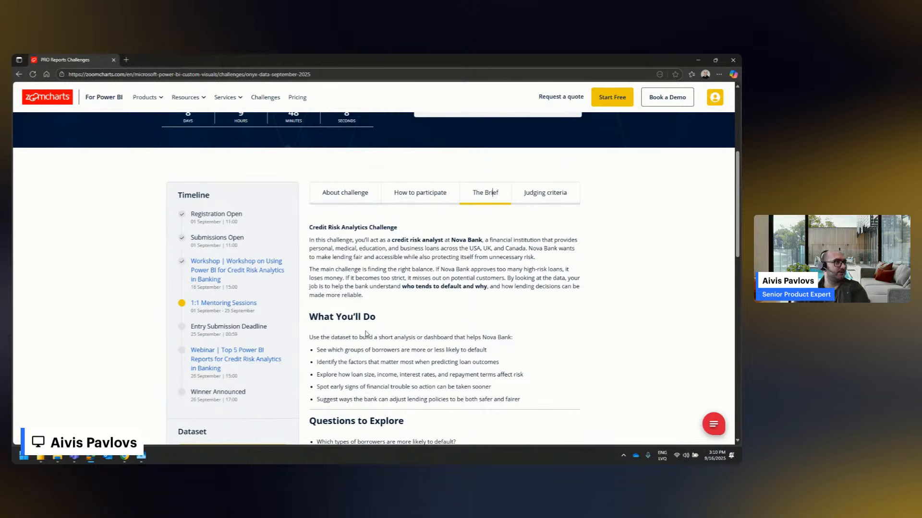
scroll(366, 333, down, 1)
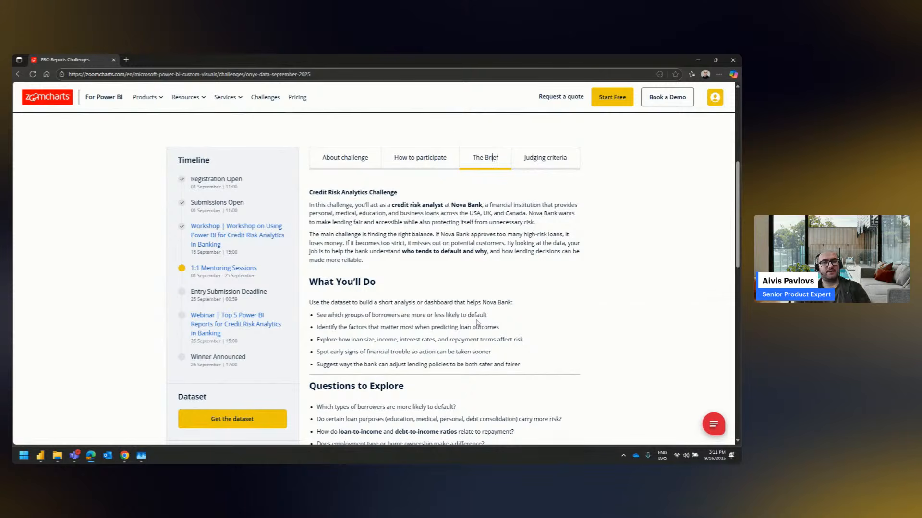
click(554, 163)
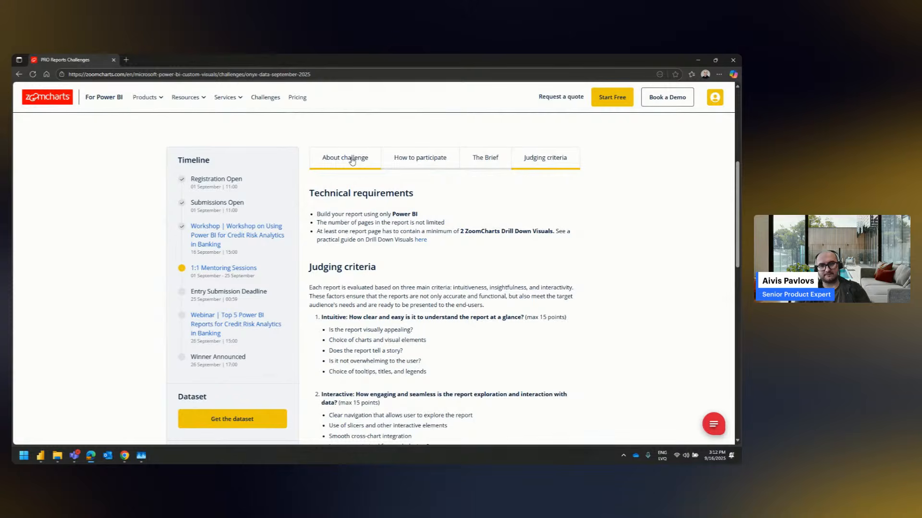
scroll(330, 187, up, 2)
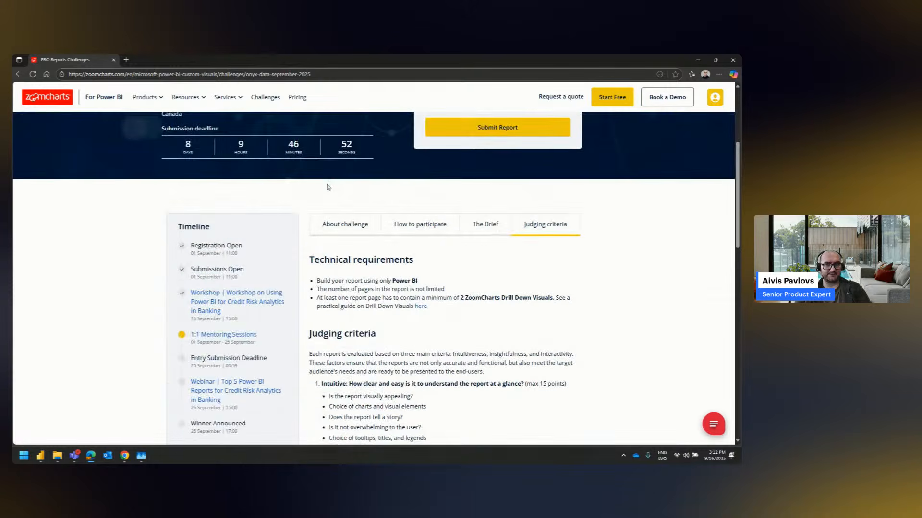
scroll(329, 187, up, 1)
scroll(328, 187, down, 5)
scroll(328, 188, up, 1)
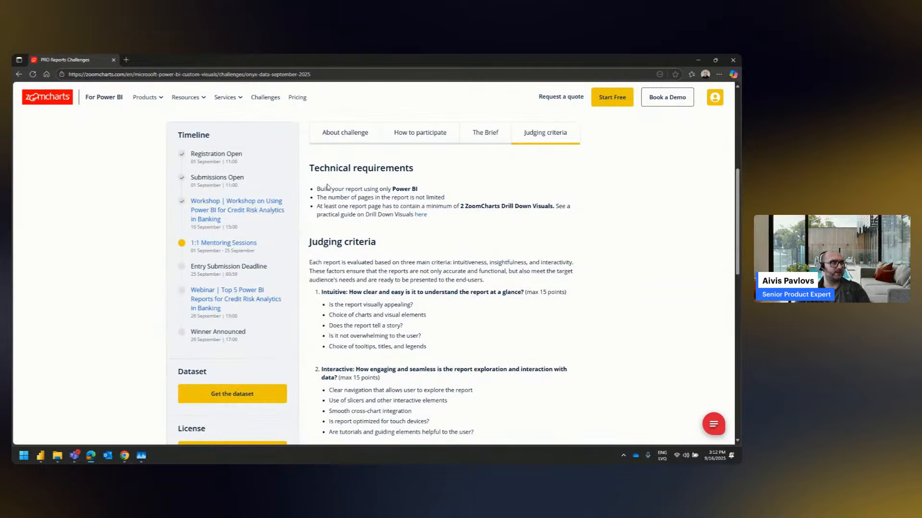
scroll(327, 186, up, 5)
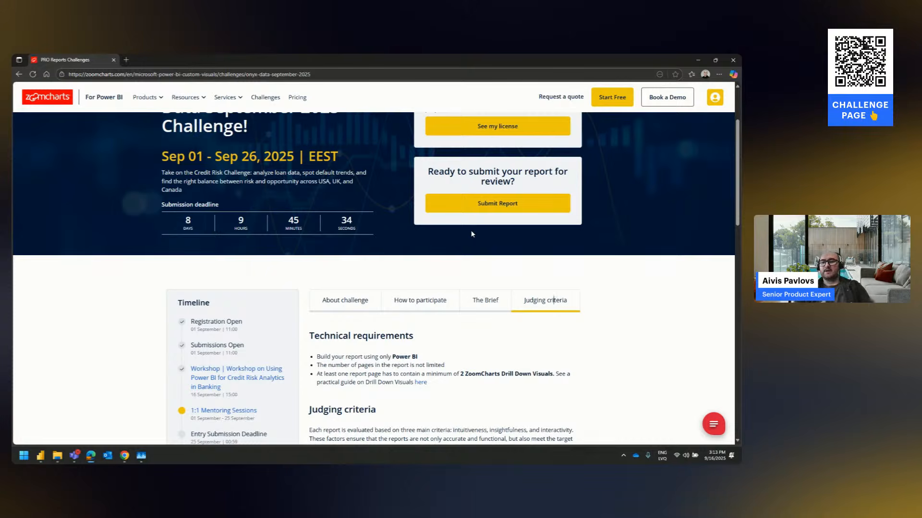
scroll(461, 268, down, 4)
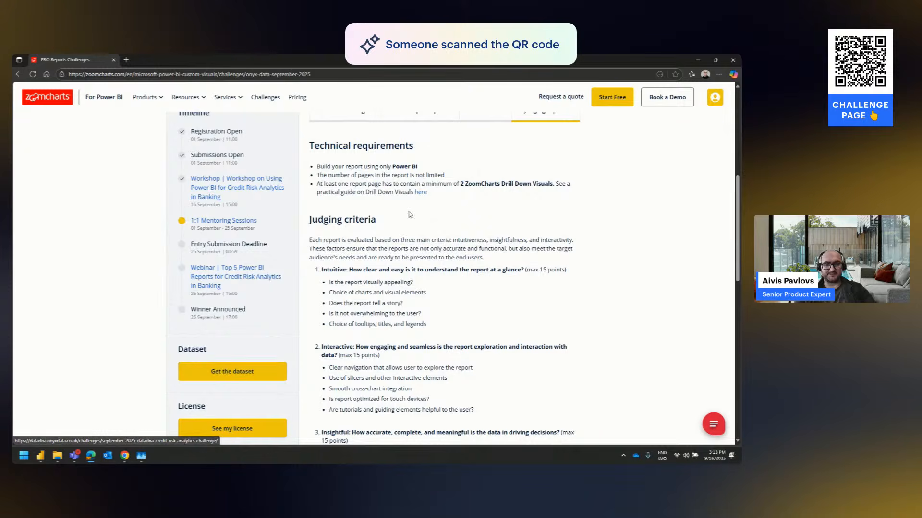
Switch to the Onyx_September_25 folder in File Explorer, maximize its window and look over the challenge files
mouse_move(55, 459)
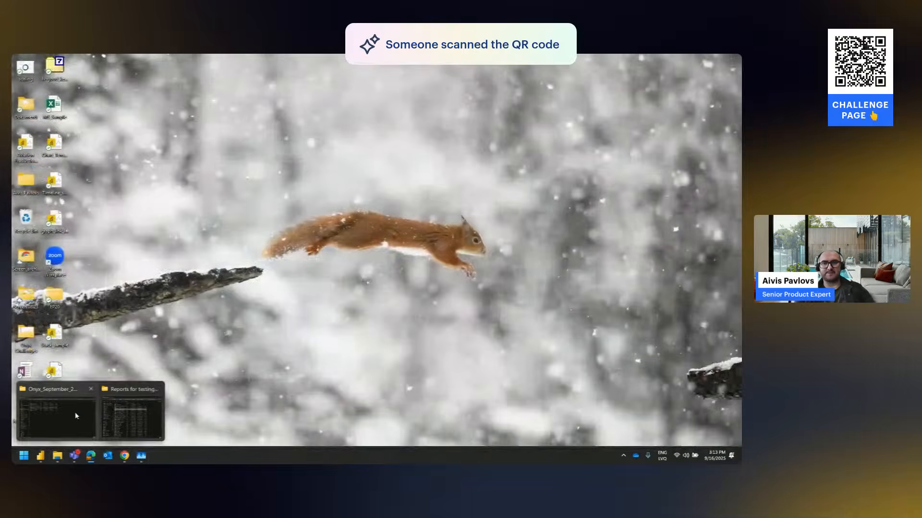
click(76, 416)
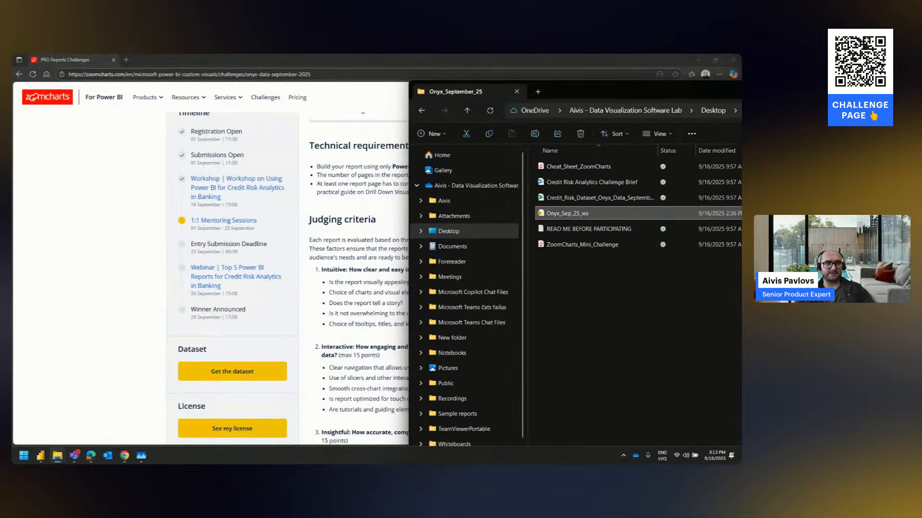
drag(672, 92, 624, 54)
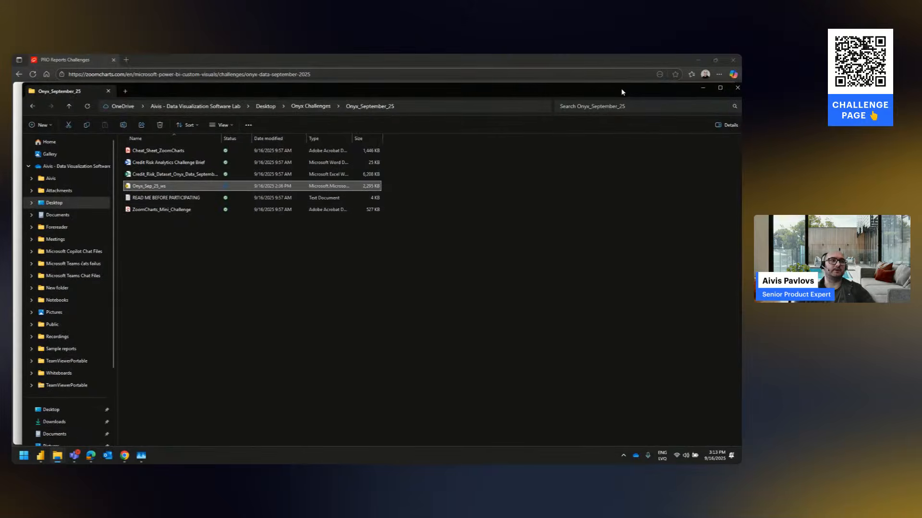
click(183, 190)
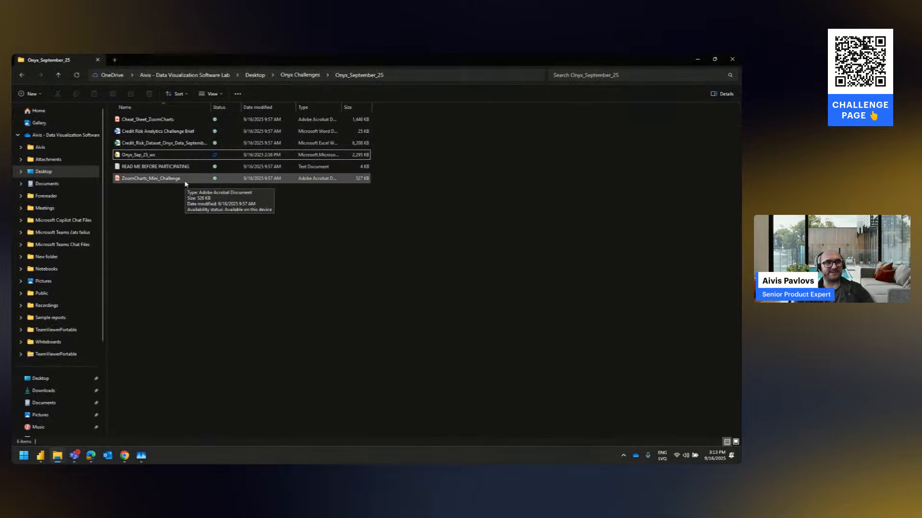
double_click(145, 156)
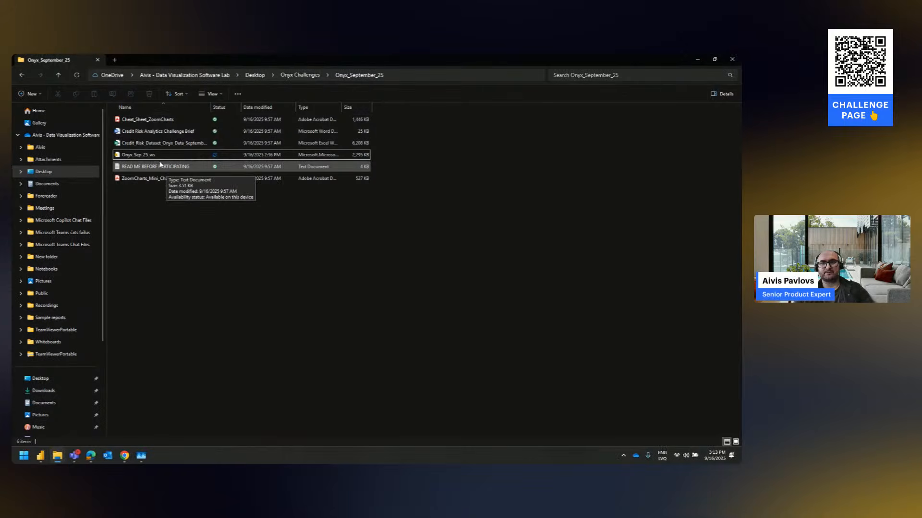
View the Cheat_Sheet_ZoomCharts PDF at full window size, then close it without saving changes
click(161, 121)
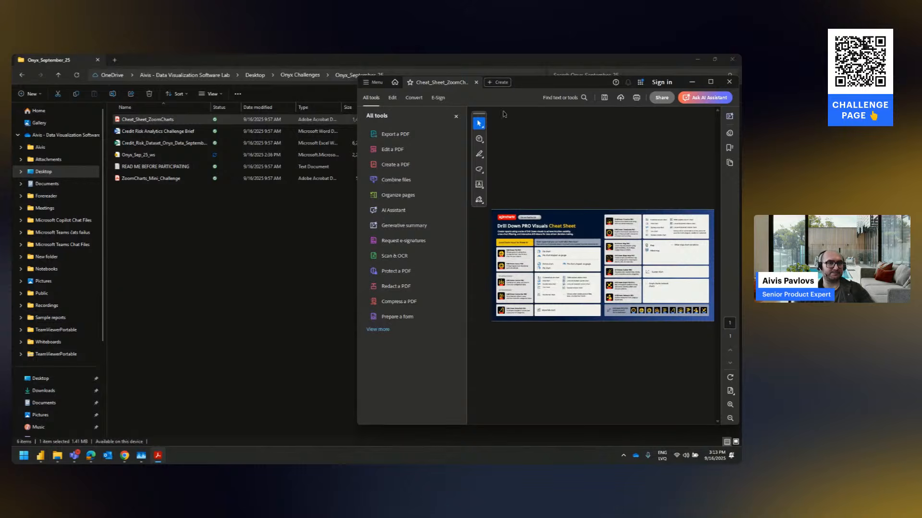
double_click(543, 91)
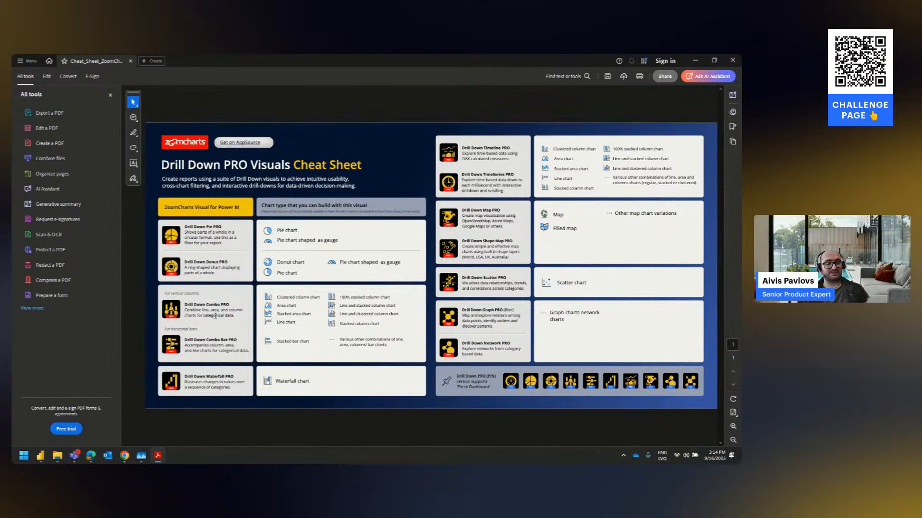
click(733, 60)
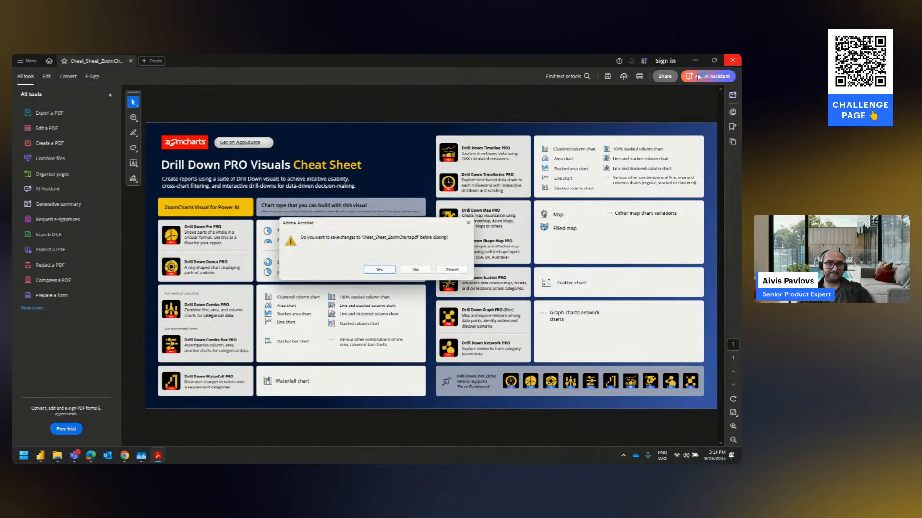
click(417, 269)
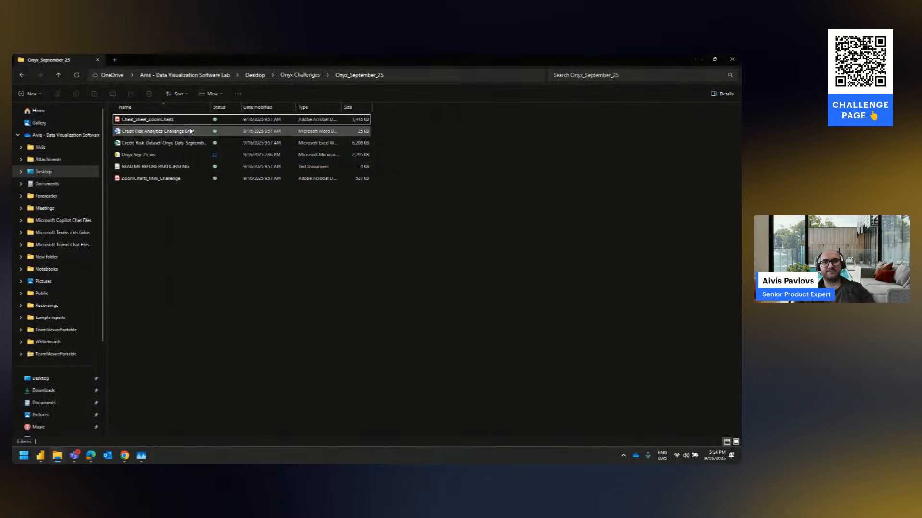
Open the Credit_Risk_Dataset_Onyx_Data_September_25 workbook in Excel and look over the rows and columns of the Credit Risk Data sheet
double_click(176, 143)
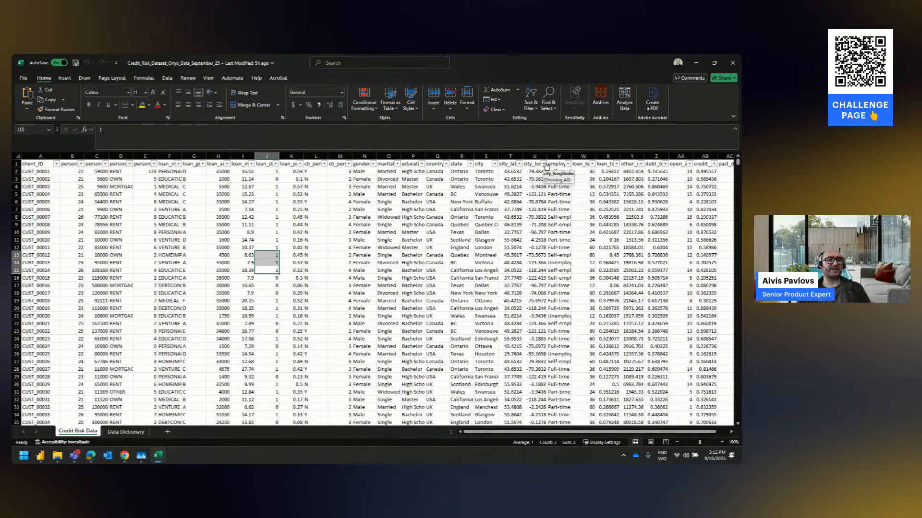
scroll(626, 274, right, 7)
scroll(625, 274, down, 1)
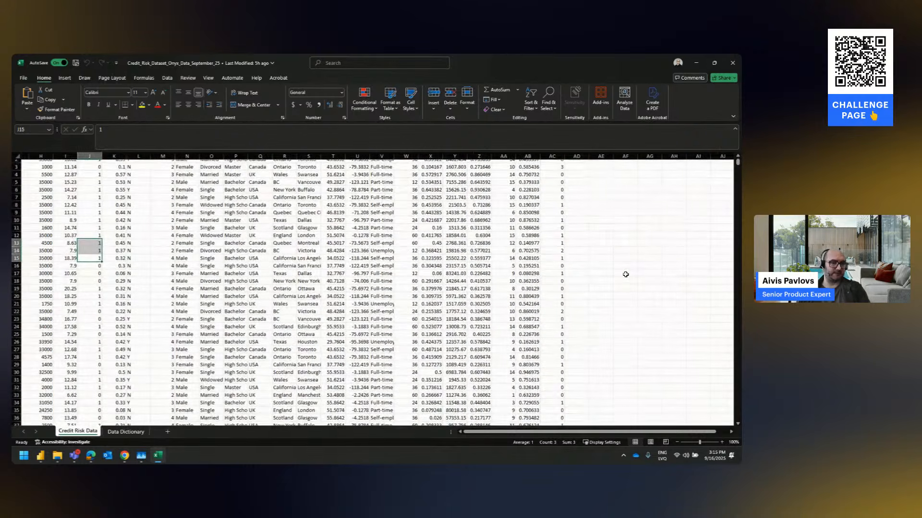
scroll(625, 274, left, 7)
scroll(626, 274, up, 1)
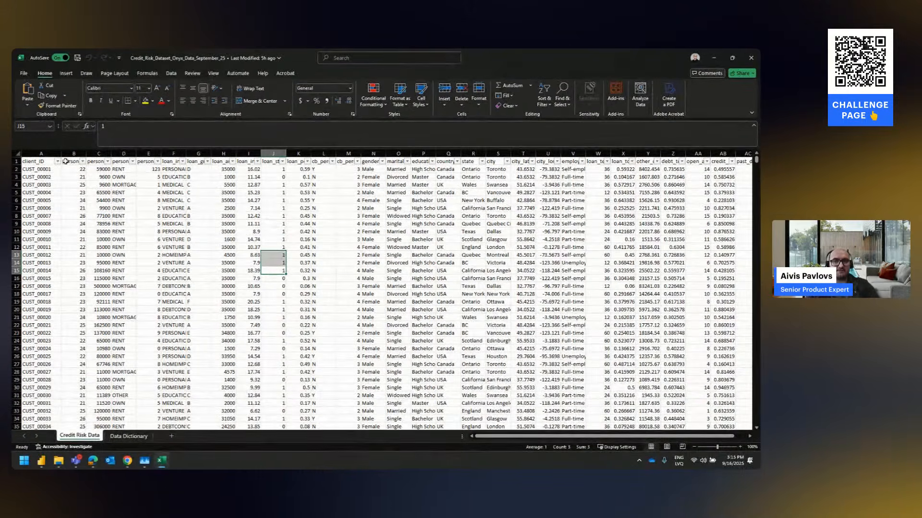
Go through the person attribute column headers in row 1 of the Credit Risk Data sheet
click(65, 162)
key(Right)
key(Right)
key(Right)
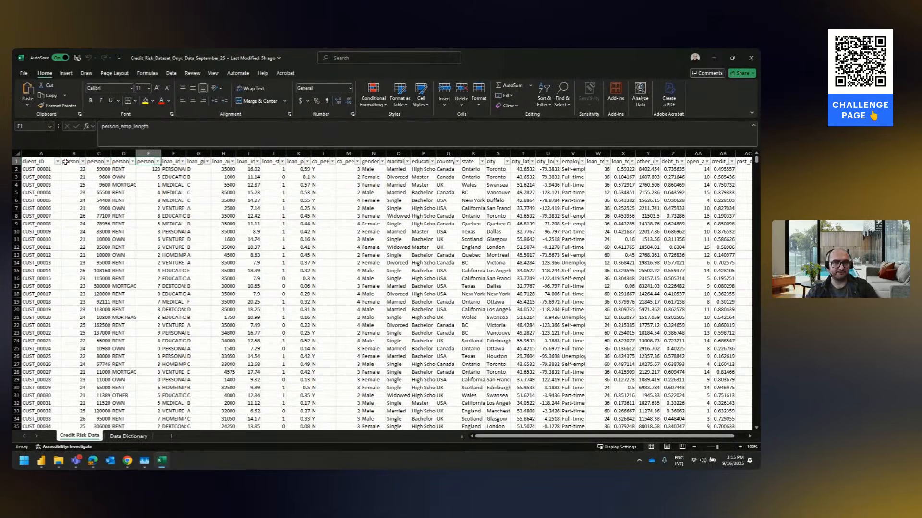
key(Right)
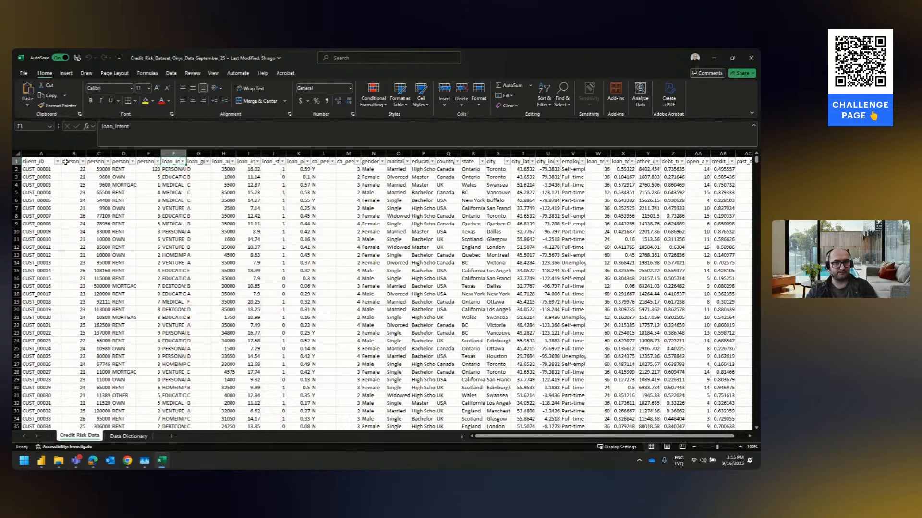
drag(65, 162, 140, 161)
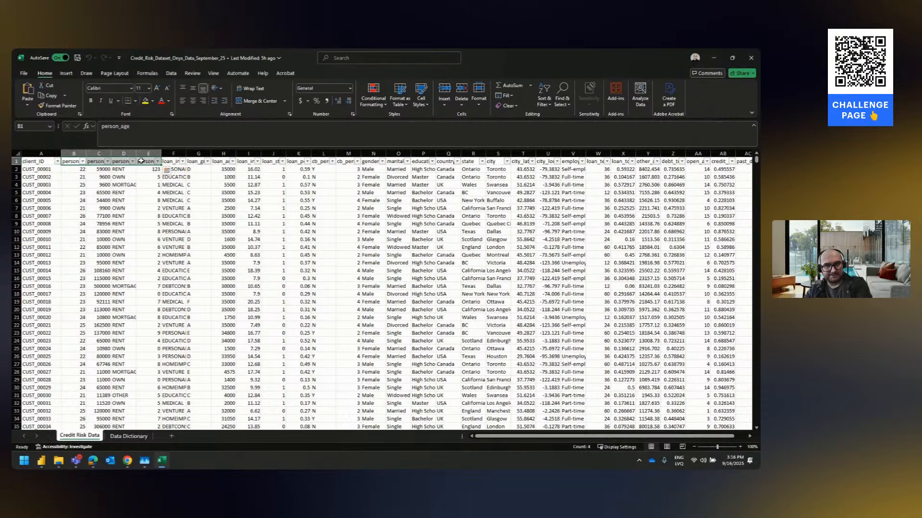
Examine the loan, gender and country headers on the Credit Risk Data sheet, along with its remaining columns
drag(170, 162, 279, 161)
click(389, 175)
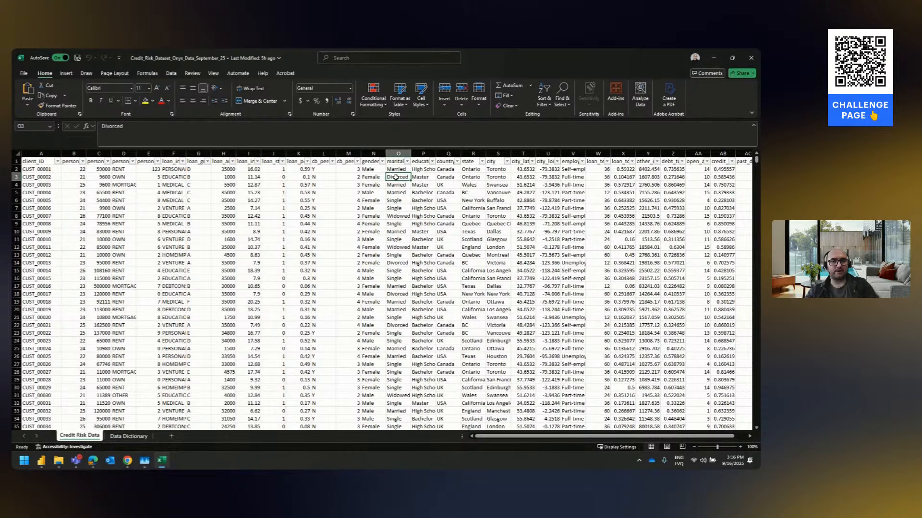
click(370, 162)
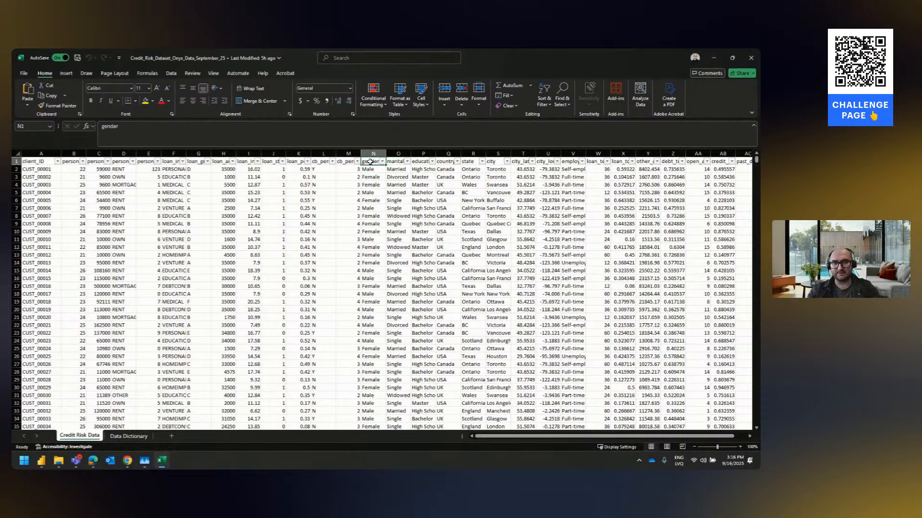
click(450, 162)
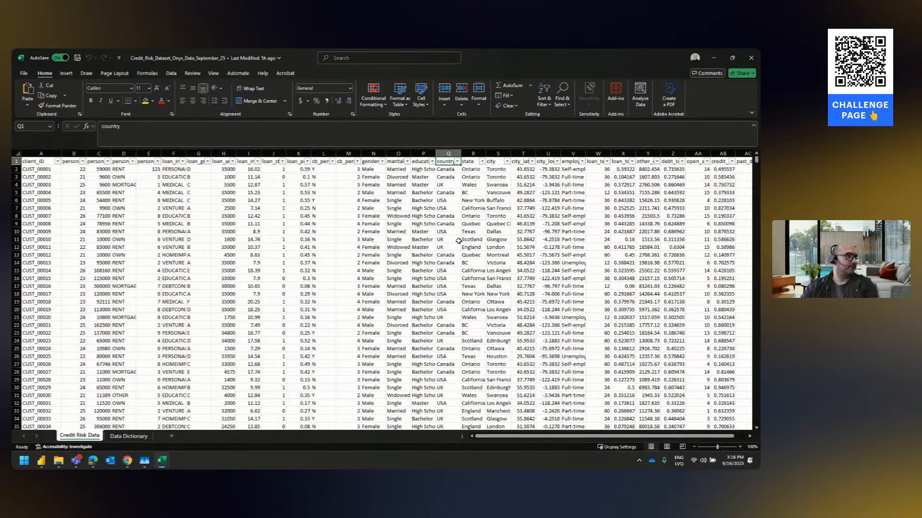
scroll(458, 241, right, 4)
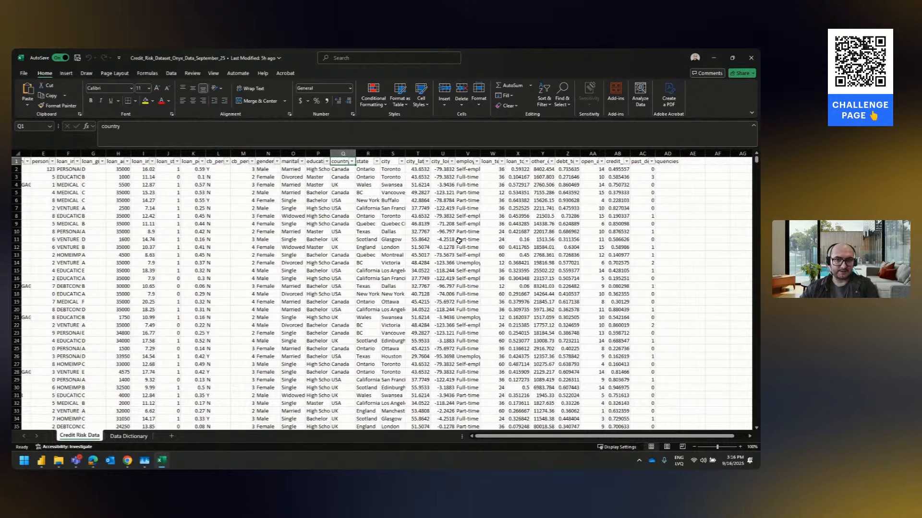
scroll(459, 241, left, 4)
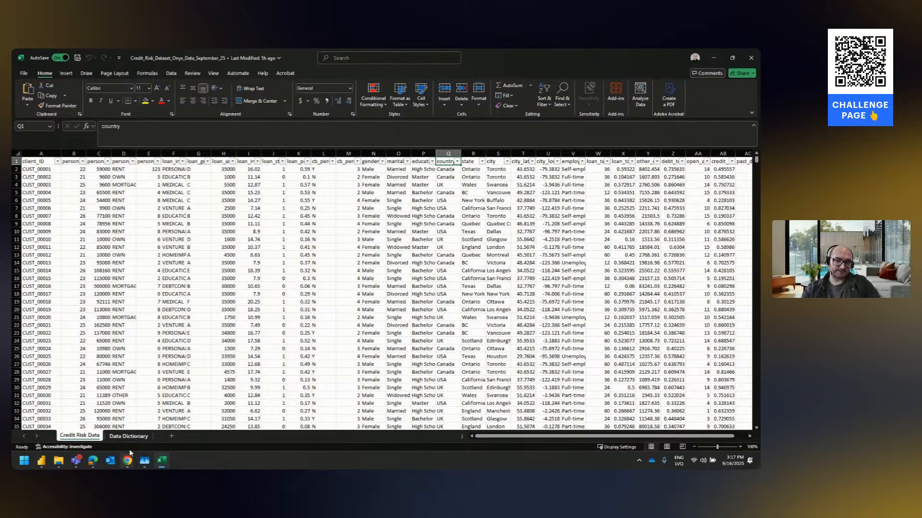
Read the column descriptions on the Data Dictionary sheet, comparing them with the Credit Risk Data sheet
click(128, 436)
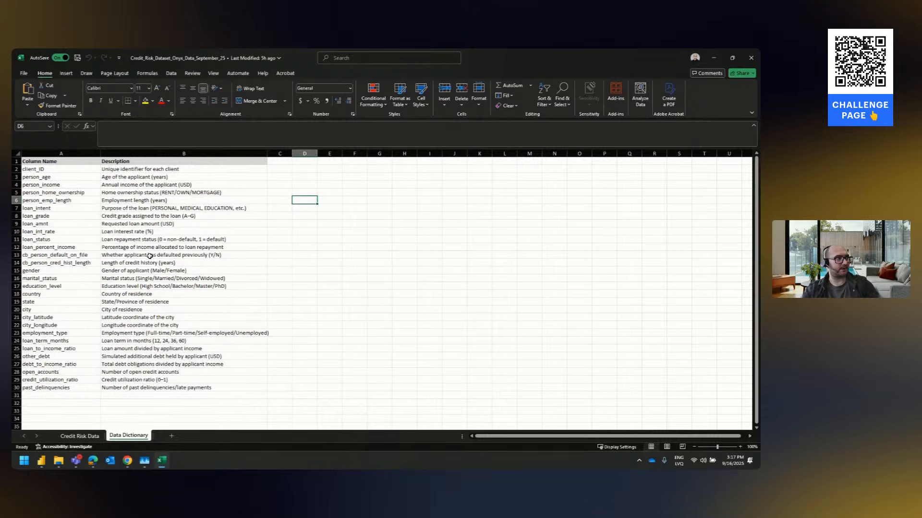
drag(46, 171, 56, 240)
click(80, 436)
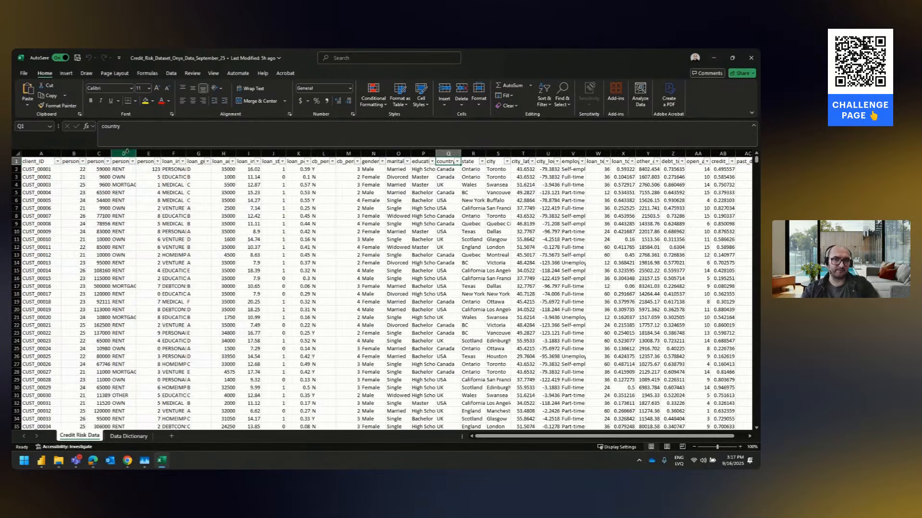
click(128, 437)
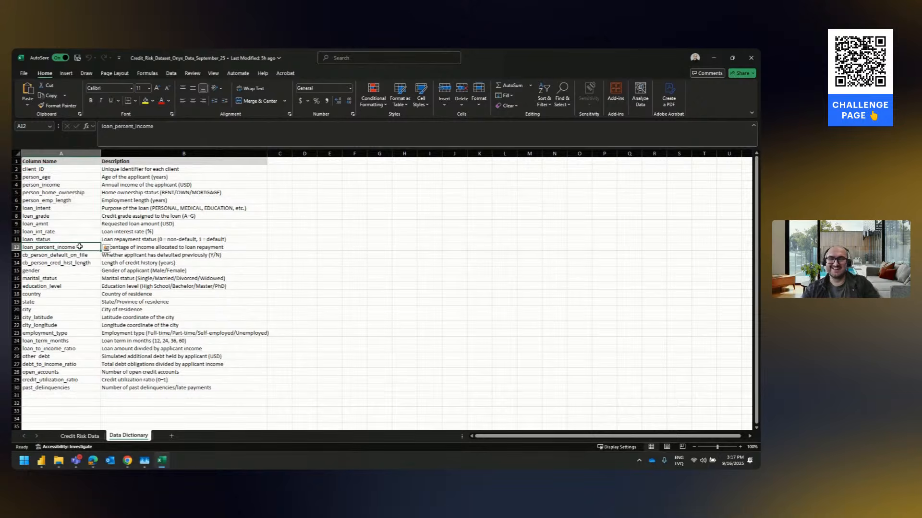
click(76, 247)
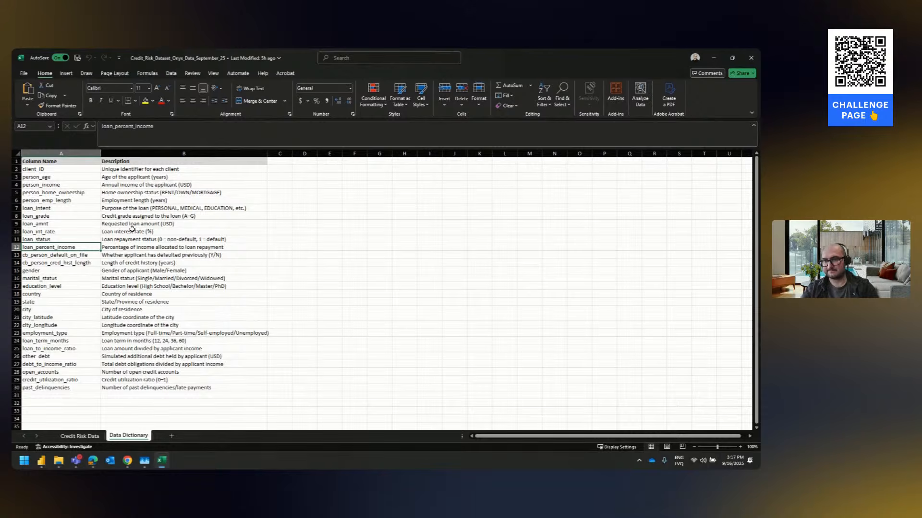
click(133, 231)
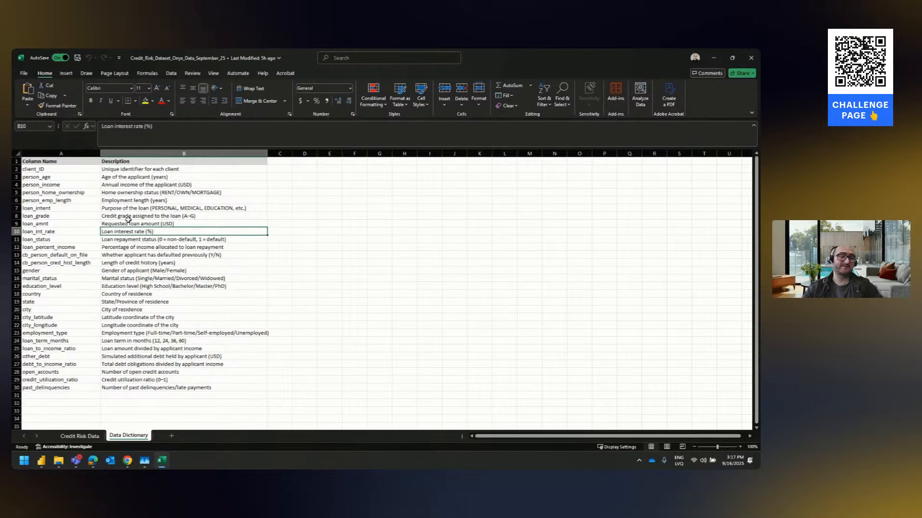
click(195, 224)
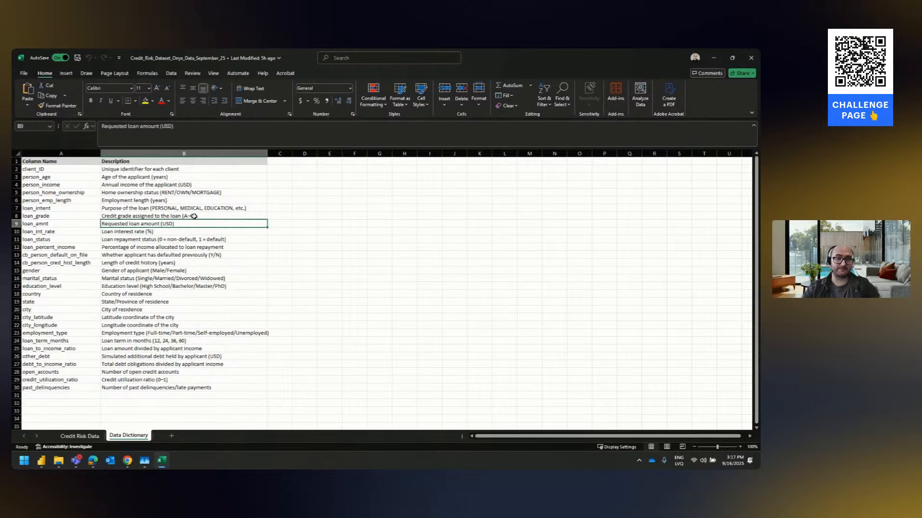
click(182, 208)
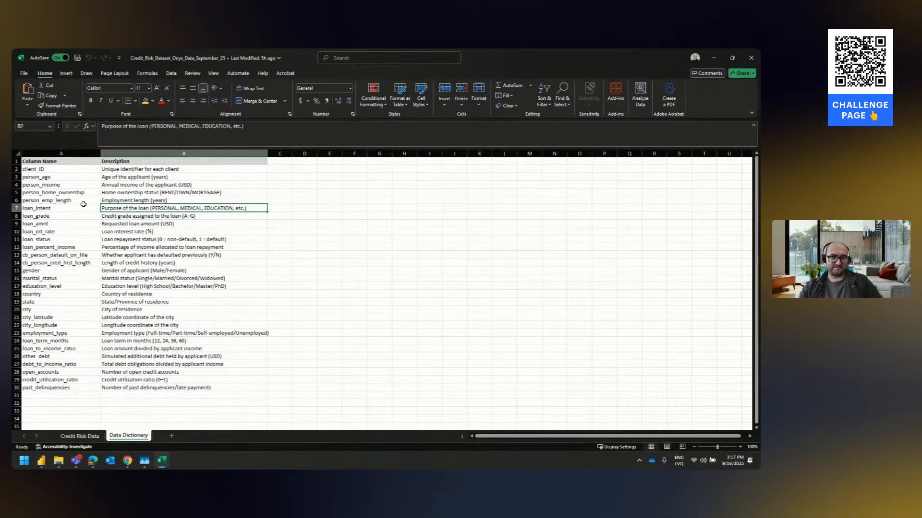
Minimize the workbook, switch to the Onyx_Sep_25_ws report in Power BI and examine the Credit Risk Data columns in Table view
click(714, 58)
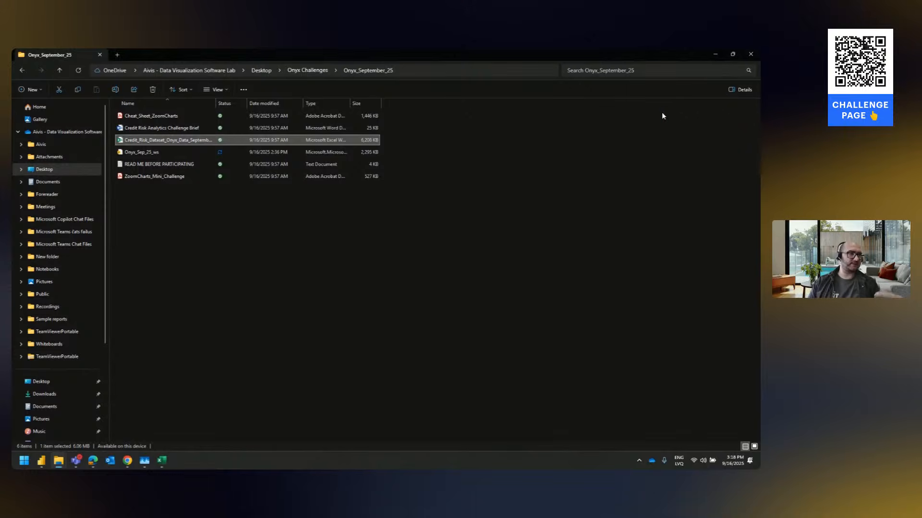
click(46, 465)
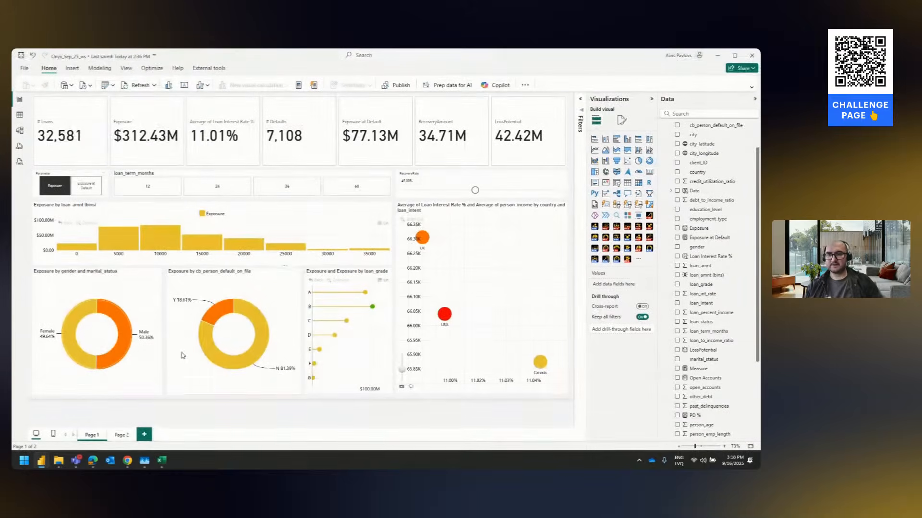
click(20, 115)
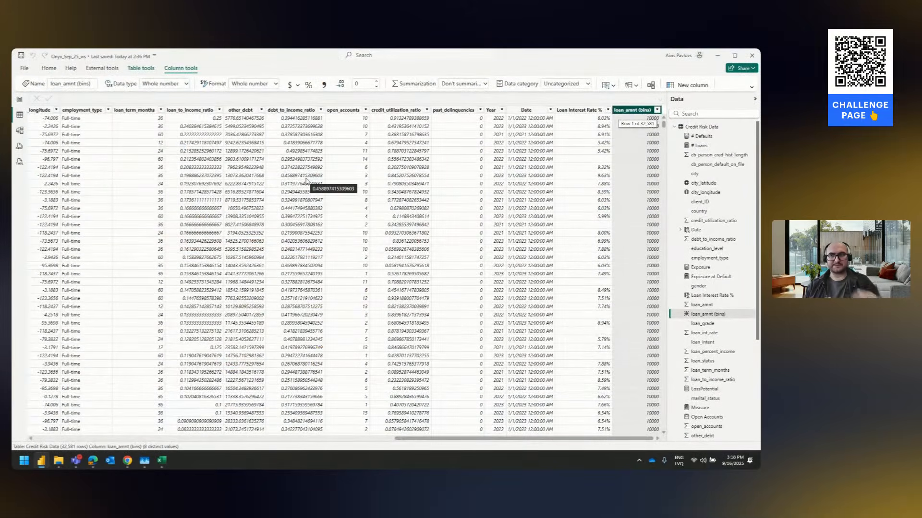
drag(469, 441, 113, 423)
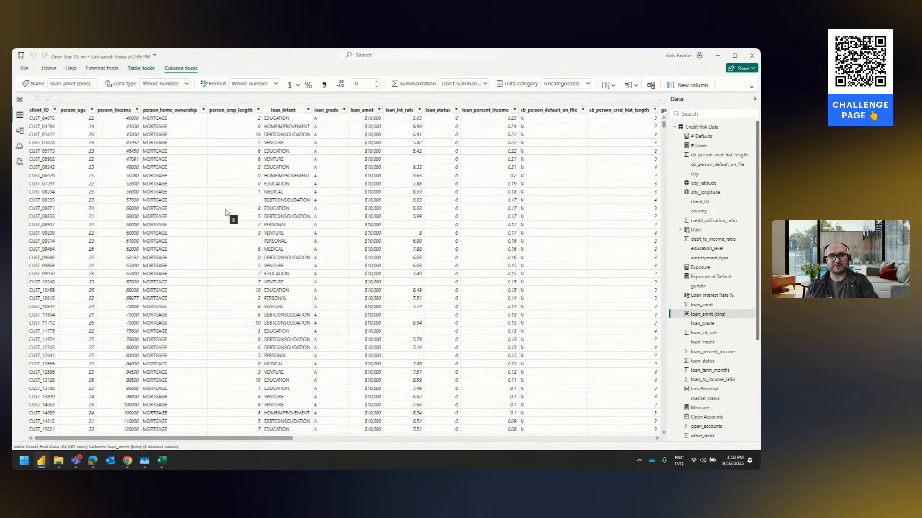
scroll(321, 142, right, 6)
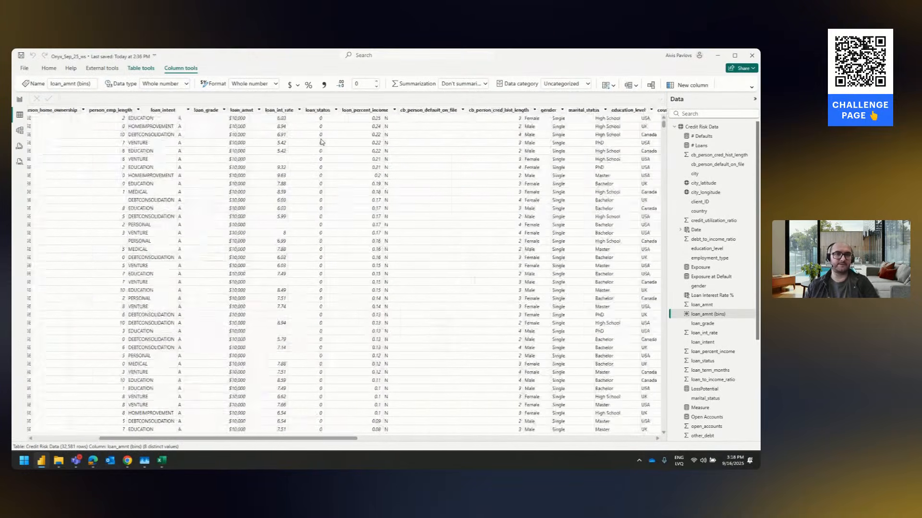
scroll(322, 142, right, 5)
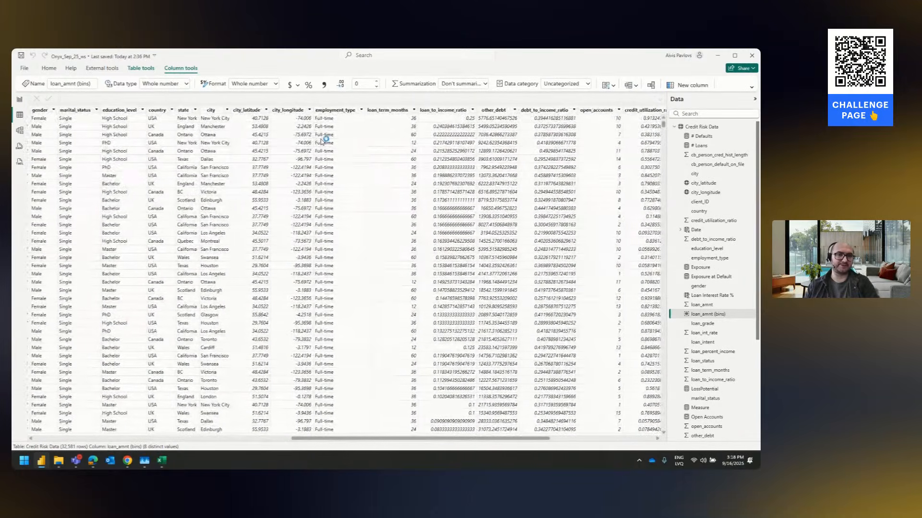
scroll(322, 142, right, 3)
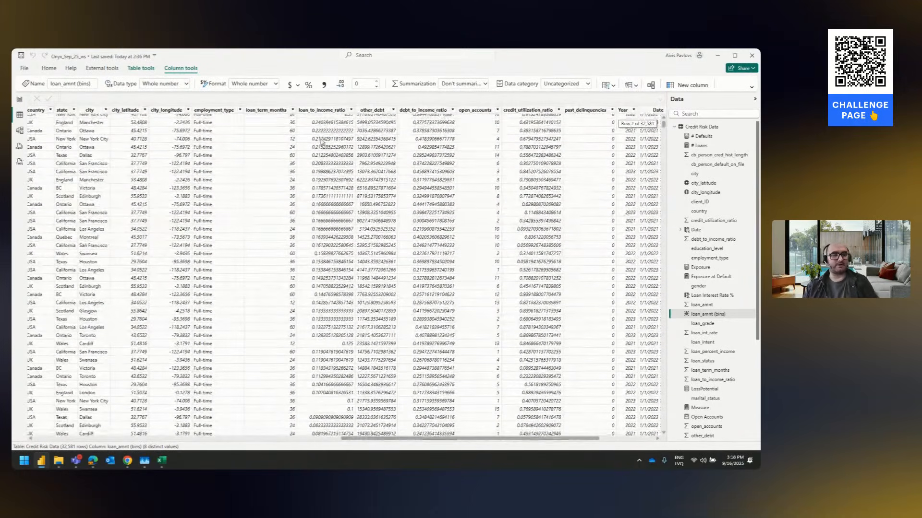
scroll(322, 142, right, 2)
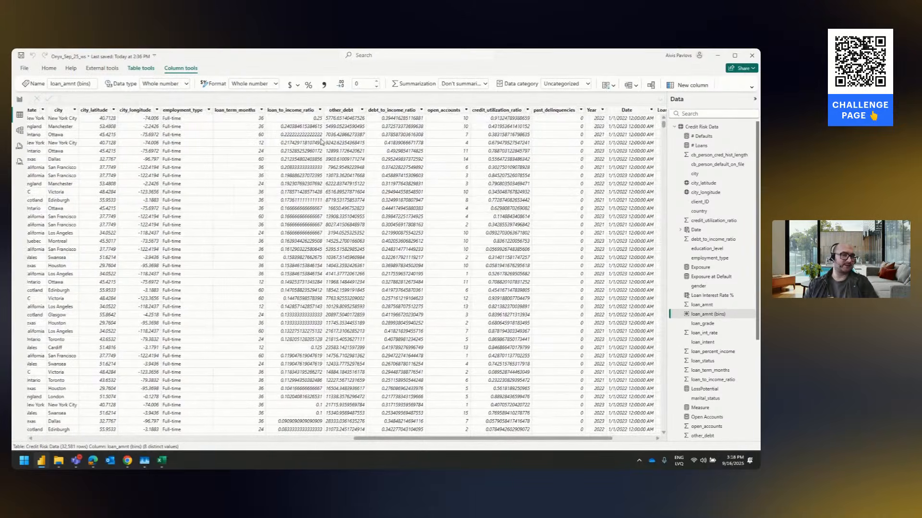
scroll(322, 142, down, 1)
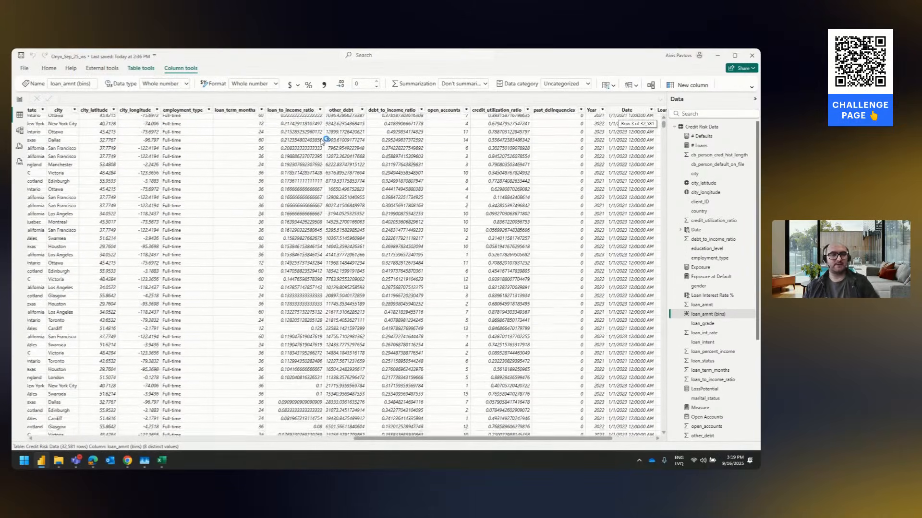
scroll(321, 142, up, 1)
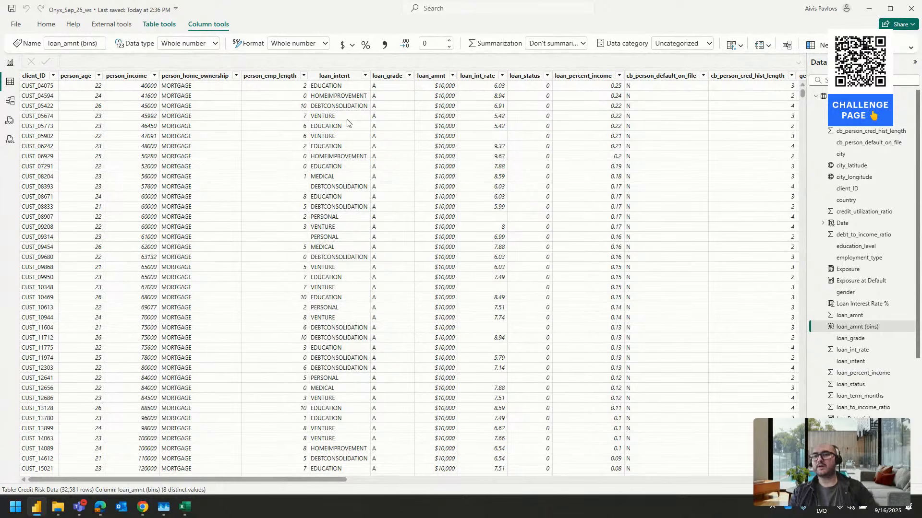
Open the Power Query Editor for the report's data, maximize its window and show the data preview options
click(52, 29)
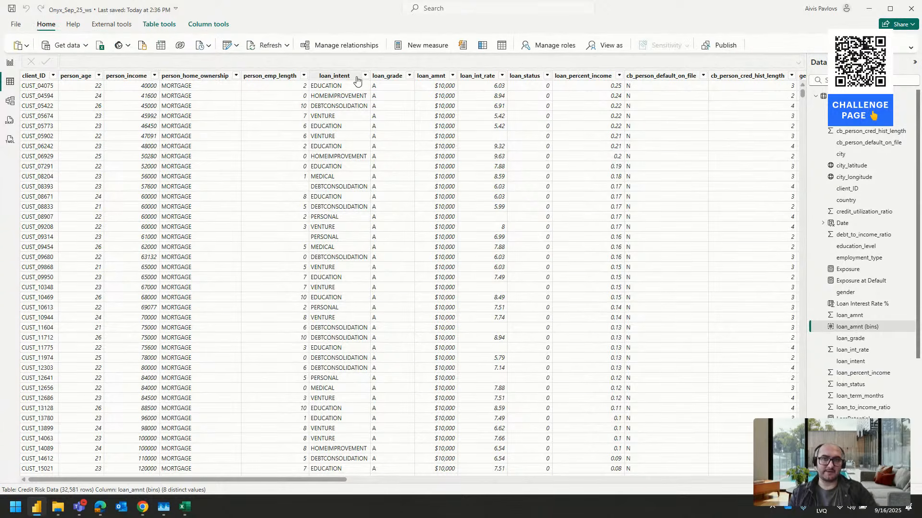
click(225, 46)
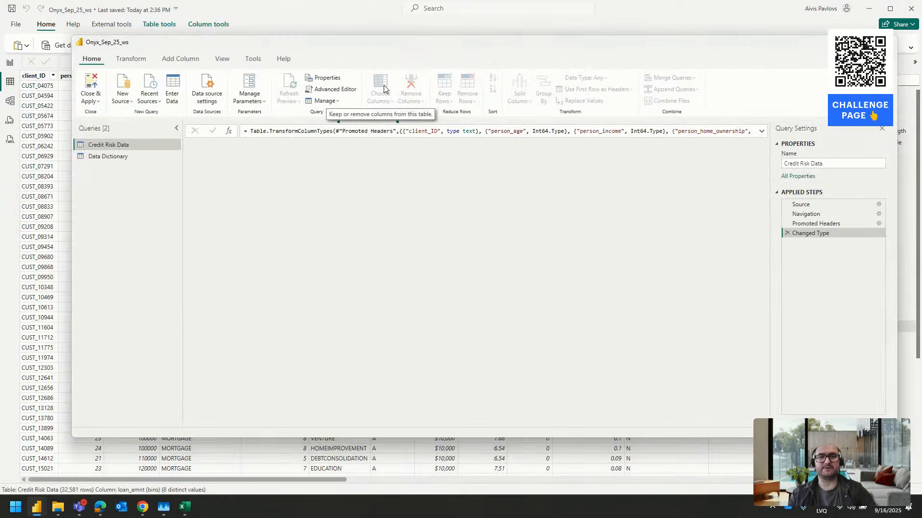
double_click(379, 44)
click(151, 20)
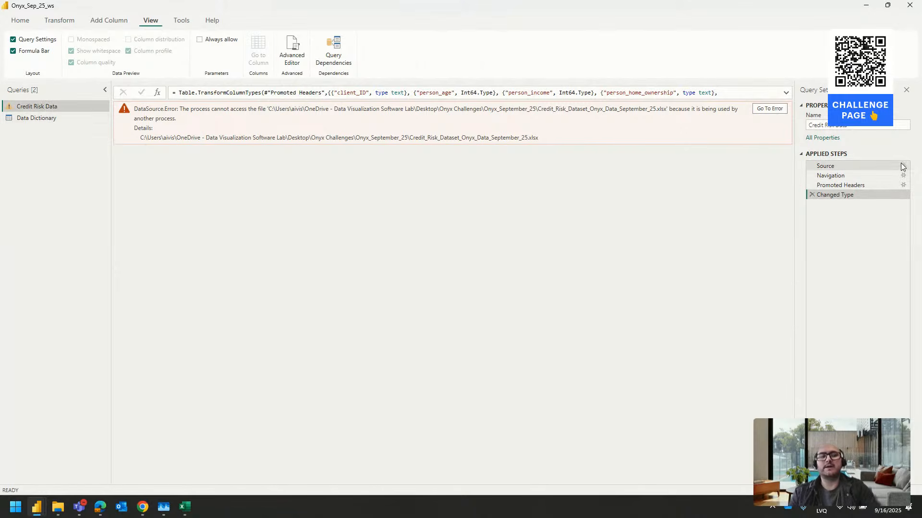
Close the credit risk workbook in Excel, then return to Power Query and refresh the preview data
click(186, 509)
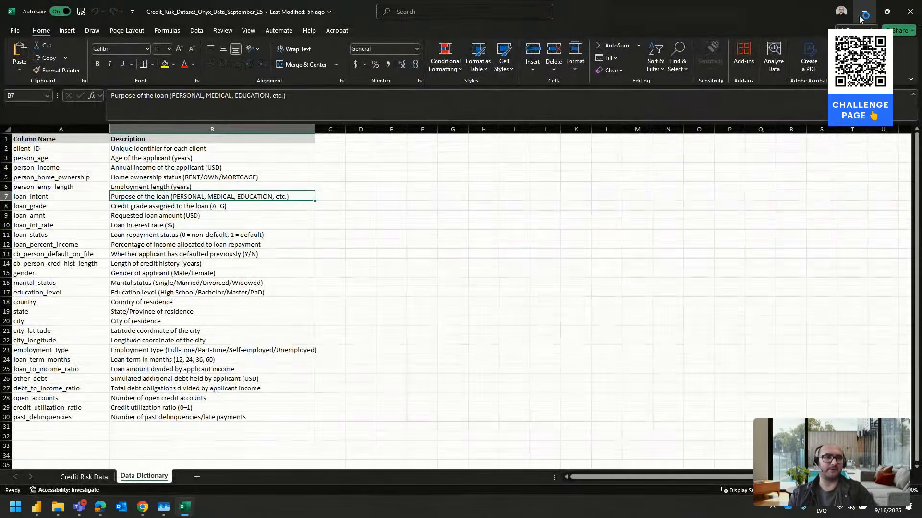
click(861, 18)
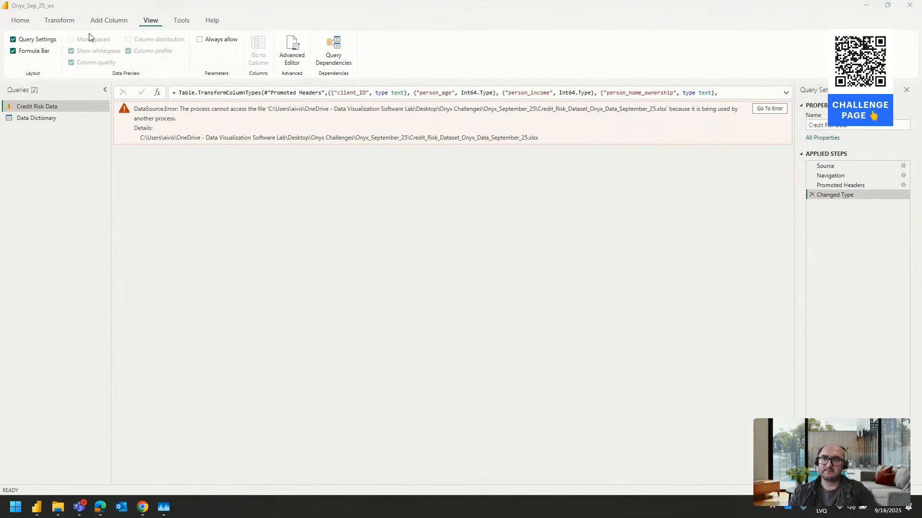
click(28, 23)
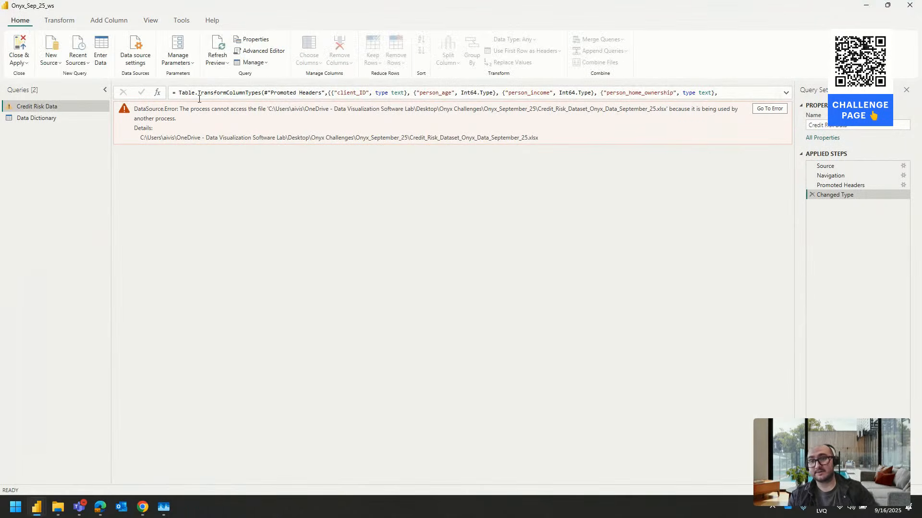
click(217, 60)
click(245, 92)
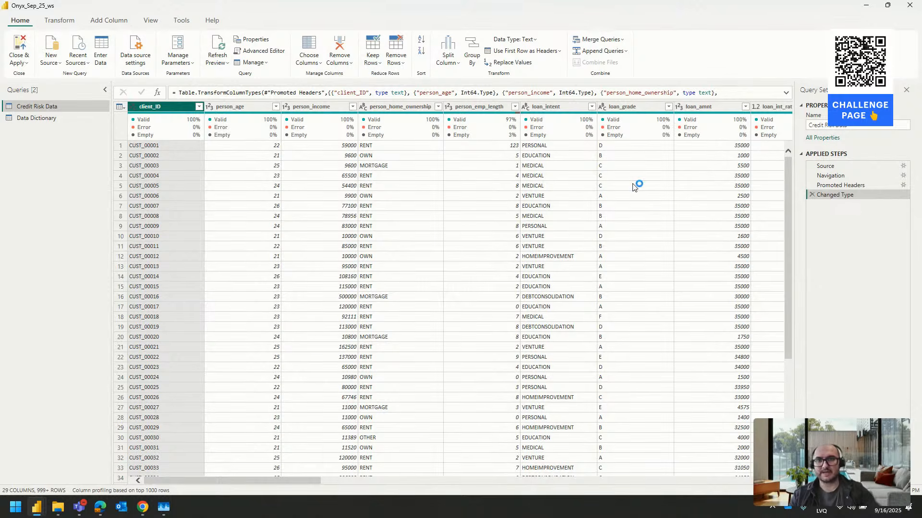
Display column quality and column profile for the Credit Risk Data query preview
click(146, 20)
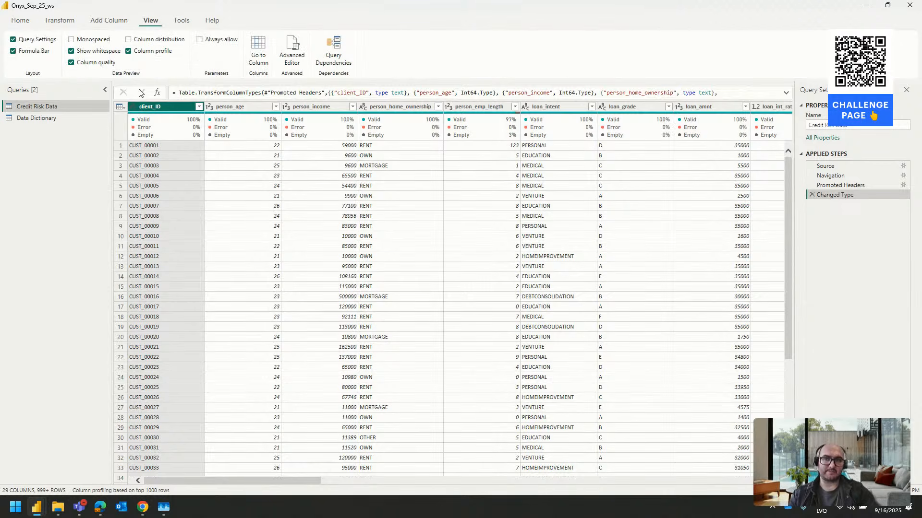
click(140, 52)
click(83, 65)
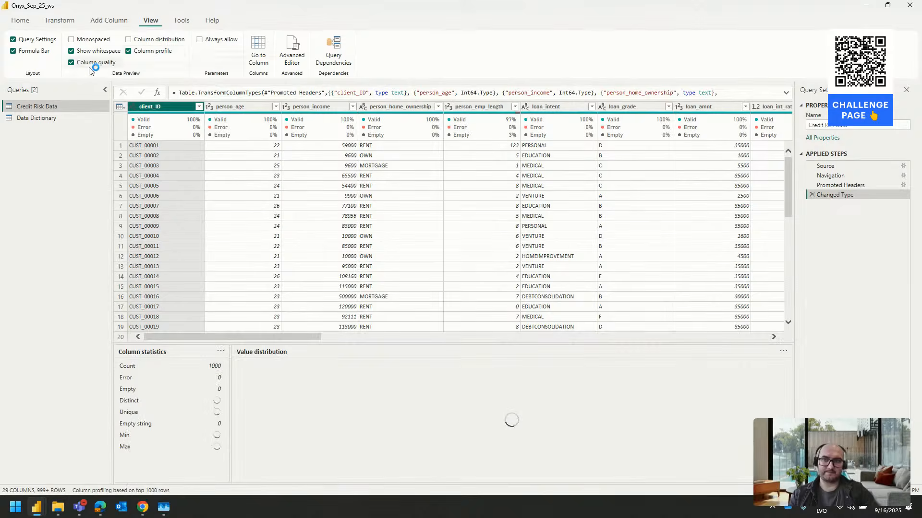
click(82, 65)
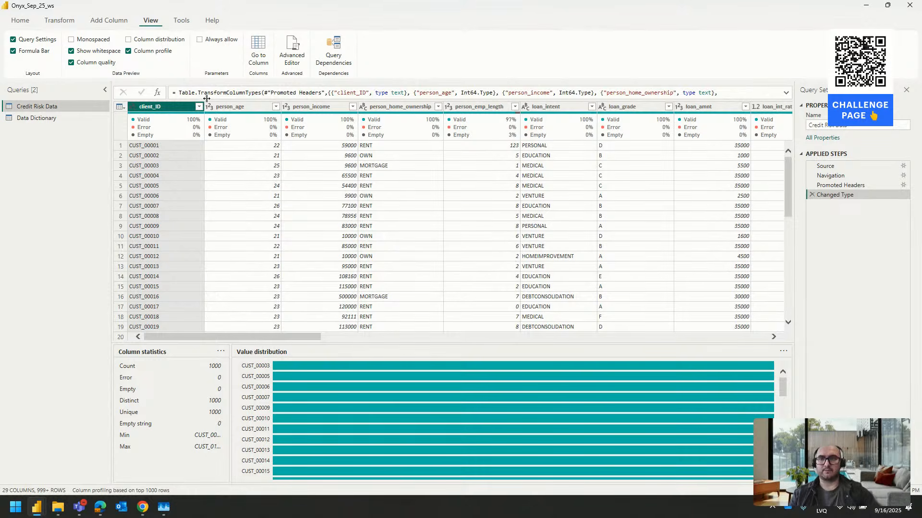
Hide the column quality display in the Credit Risk Data preview and show it again
click(122, 62)
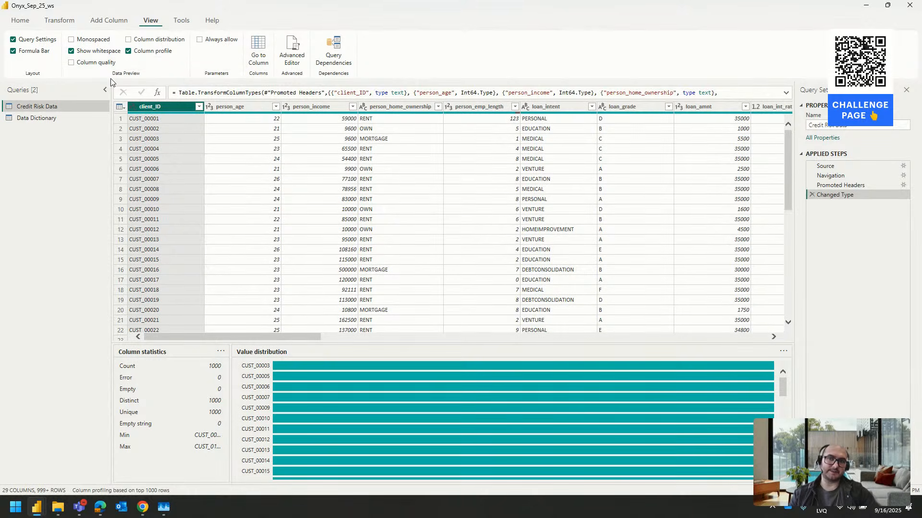
click(108, 63)
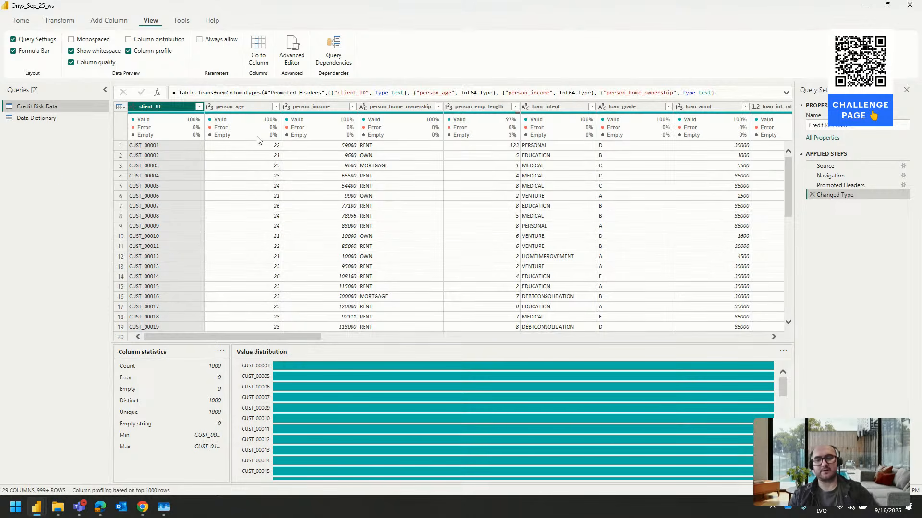
mouse_move(257, 139)
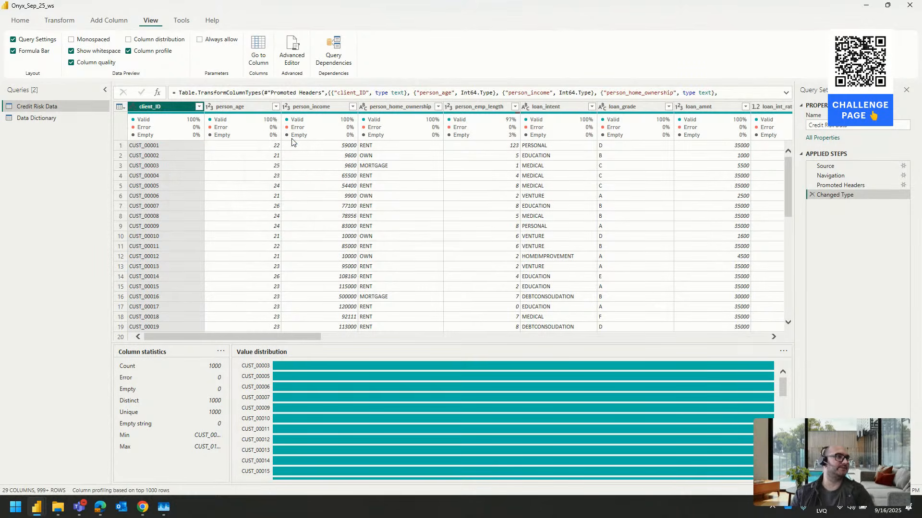
mouse_move(293, 140)
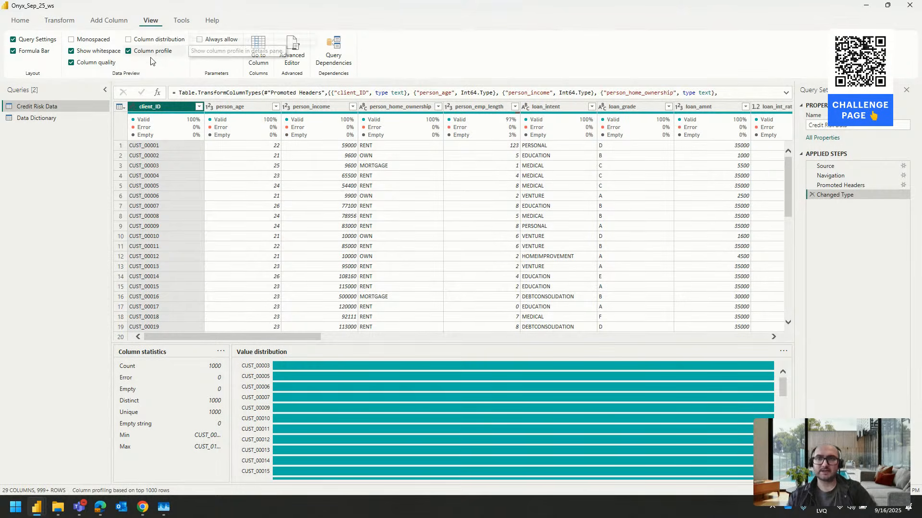
Examine the quality of the person_age column and the profiles of person_home_ownership and person_emp_length
mouse_move(217, 126)
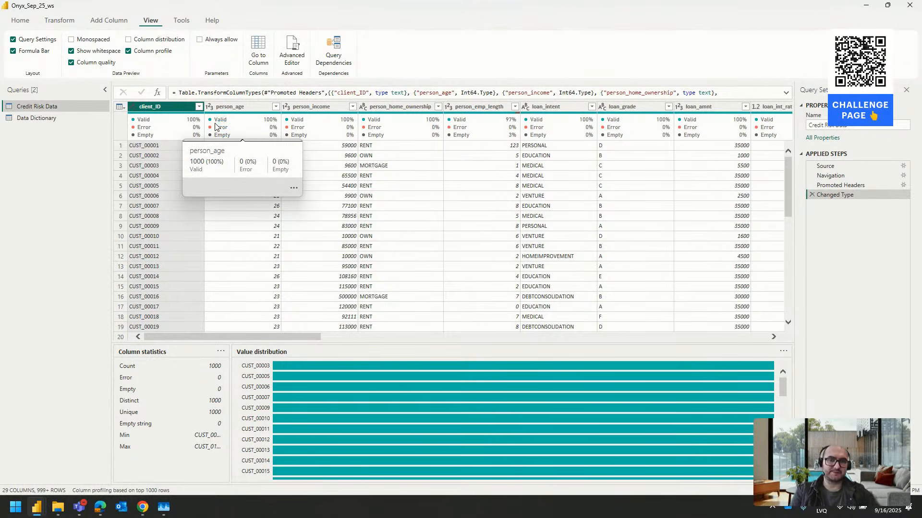
click(393, 106)
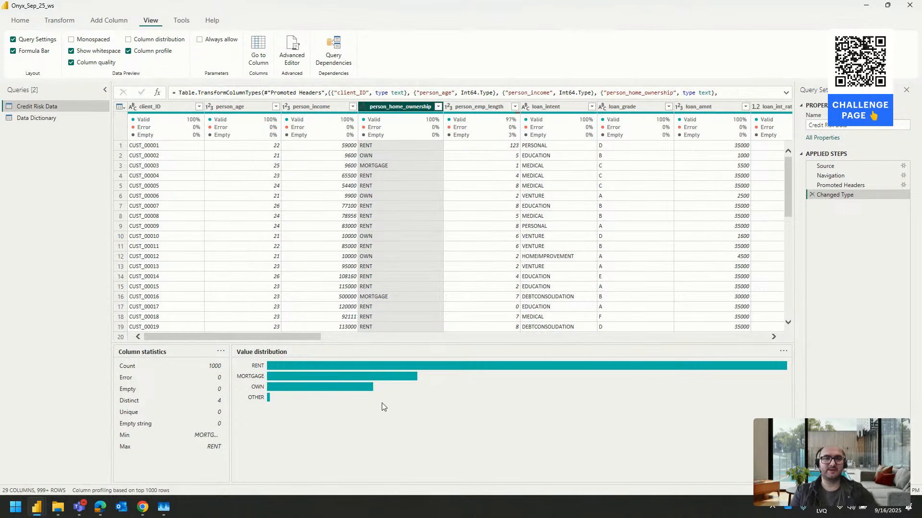
click(482, 106)
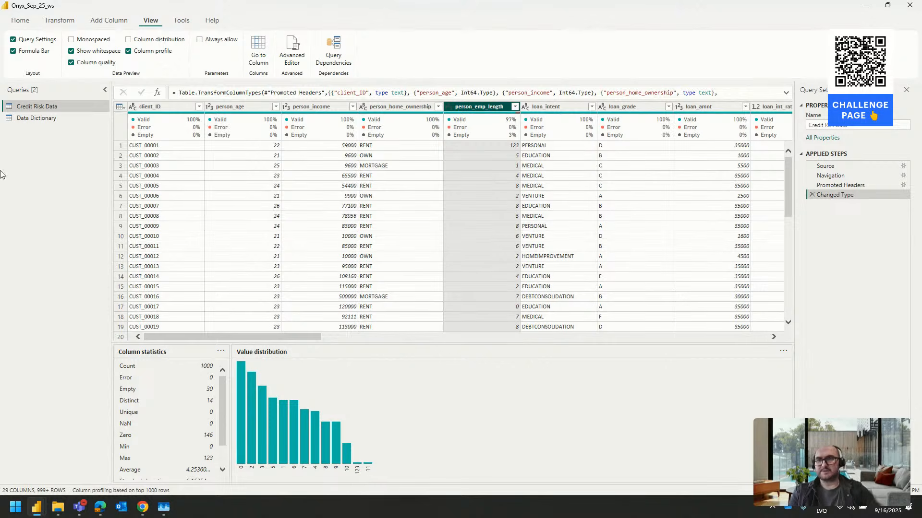
Open the Data Dictionary query and read the column descriptions through past_delinquencies
click(45, 118)
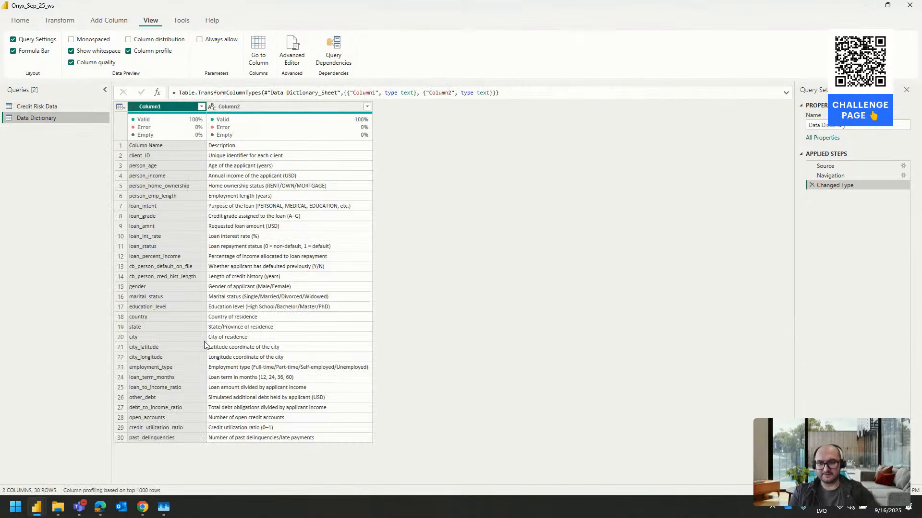
click(167, 437)
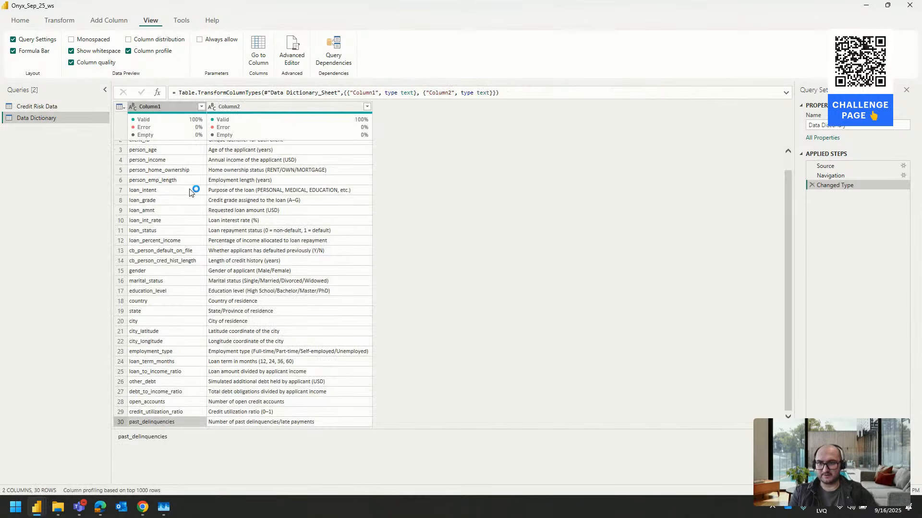
scroll(193, 204, up, 1)
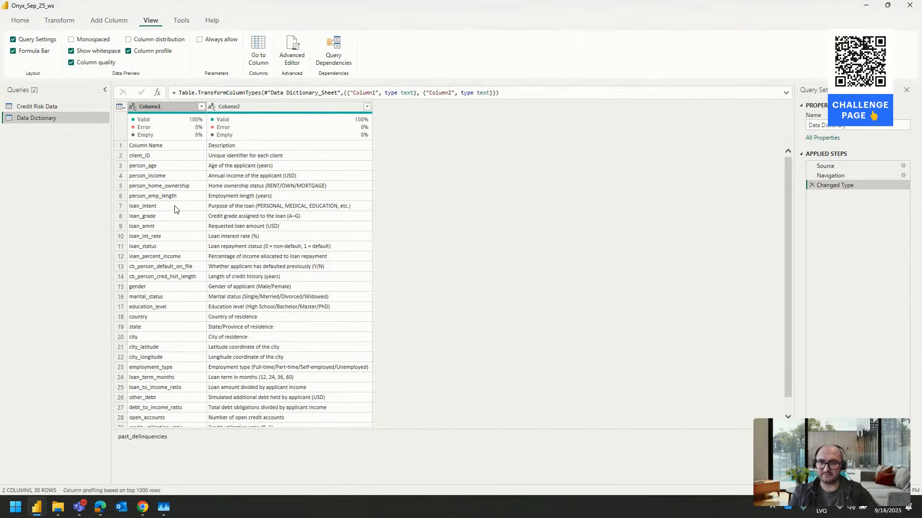
Return to the Credit Risk Data query and inspect the first-row value of the person_emp_length column
click(31, 107)
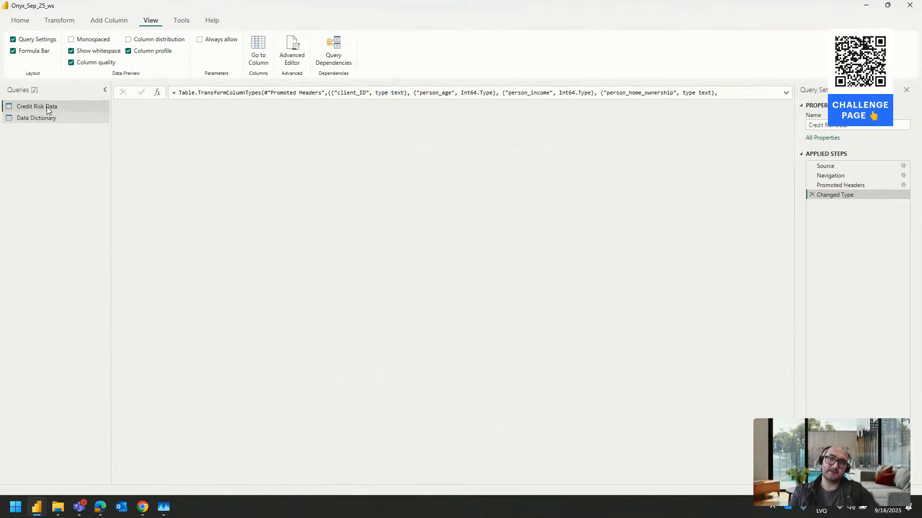
click(502, 106)
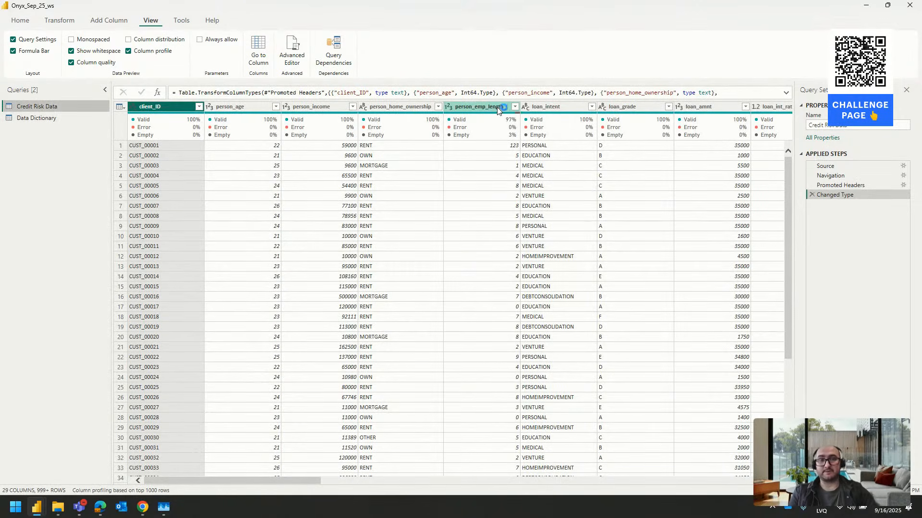
click(515, 106)
click(515, 107)
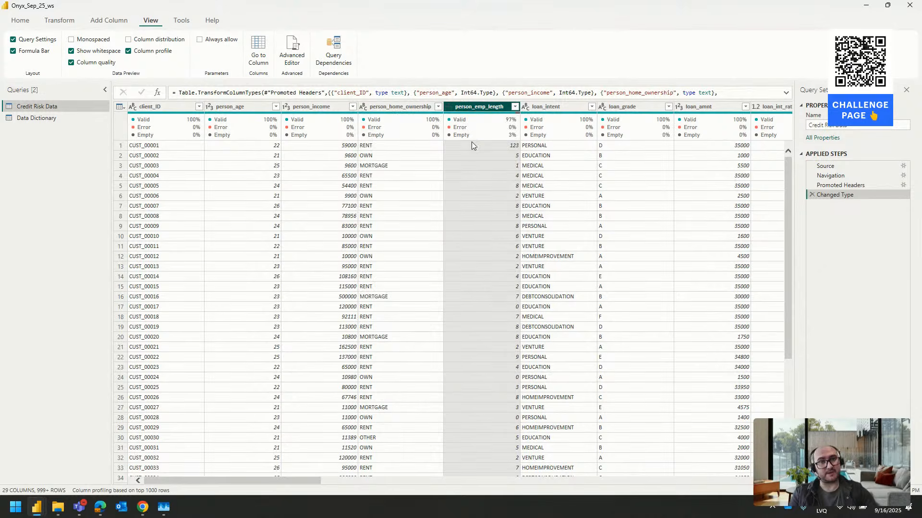
click(480, 145)
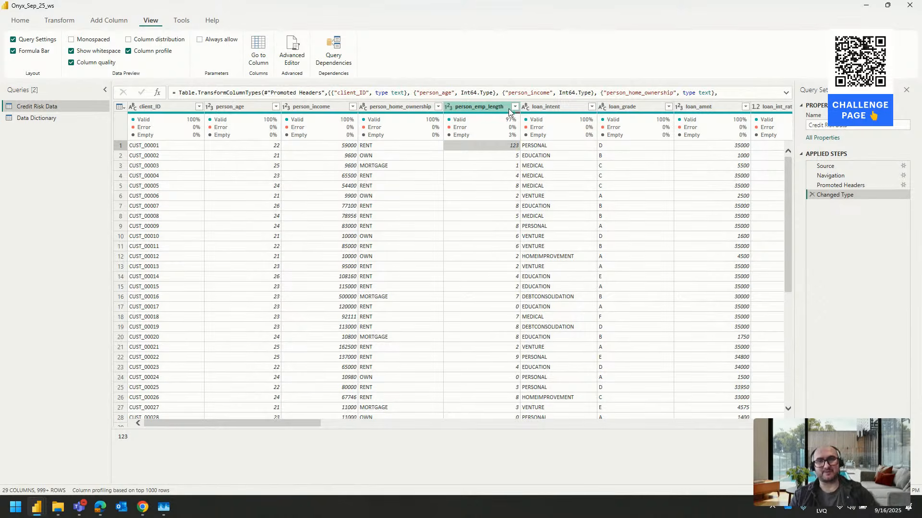
Examine the column statistics and value distributions of loan_intent, loan_grade and loan_amnt
click(556, 106)
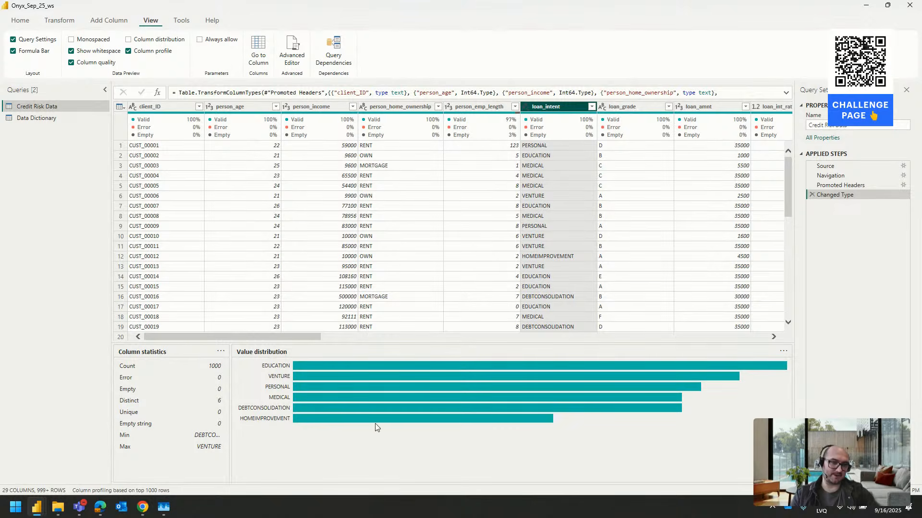
key(Right)
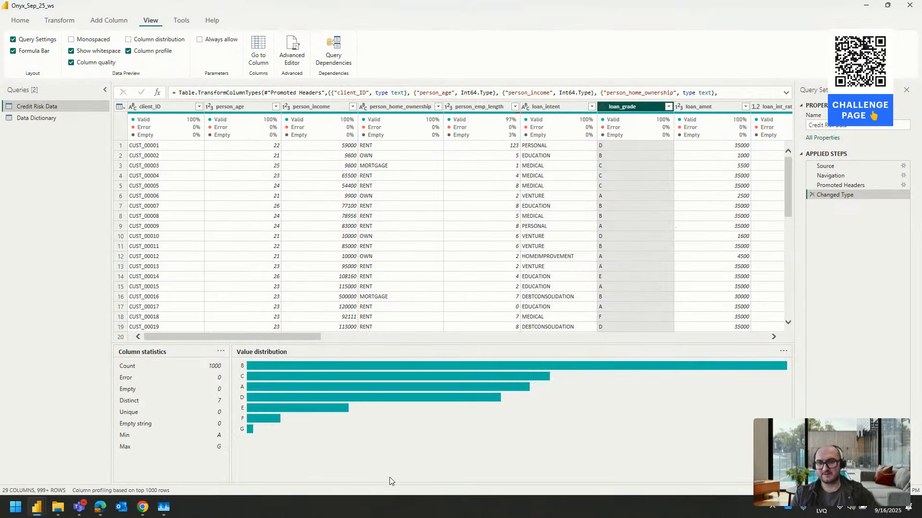
click(694, 108)
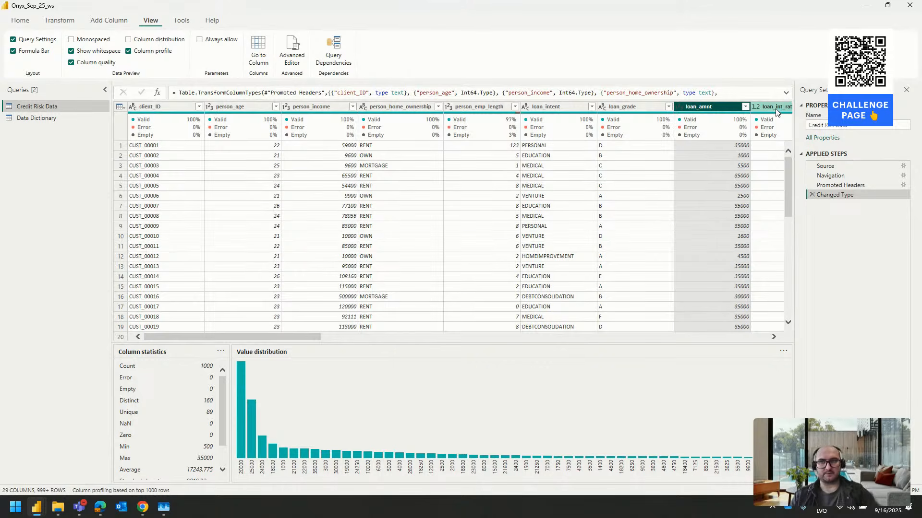
Review the data type options available for the loan_amnt column without changing its type
click(62, 21)
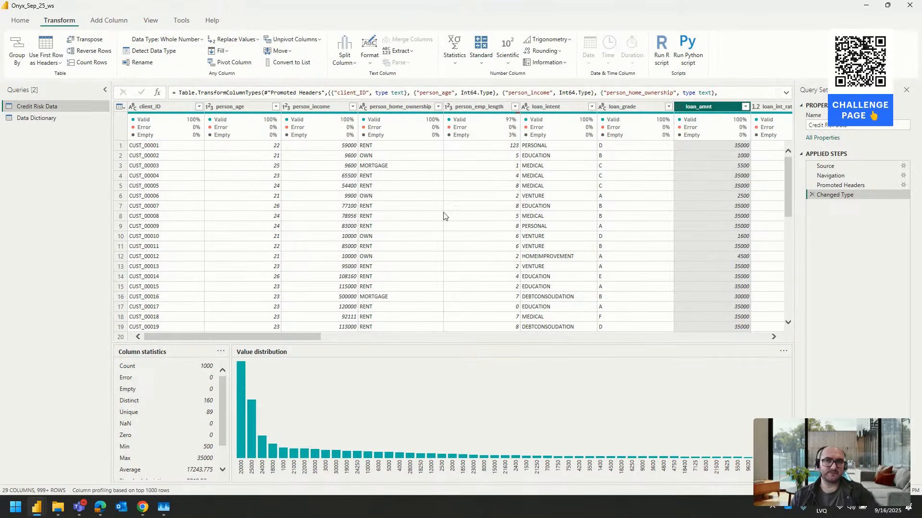
click(28, 20)
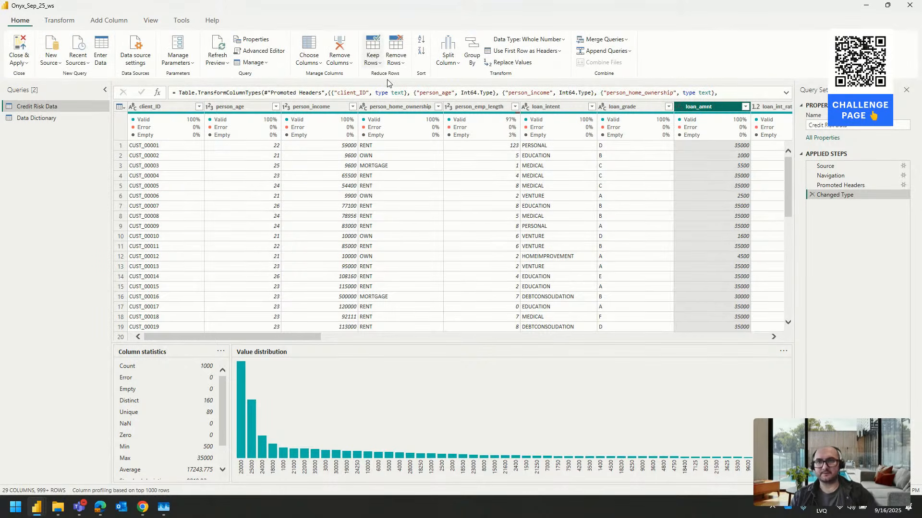
click(679, 107)
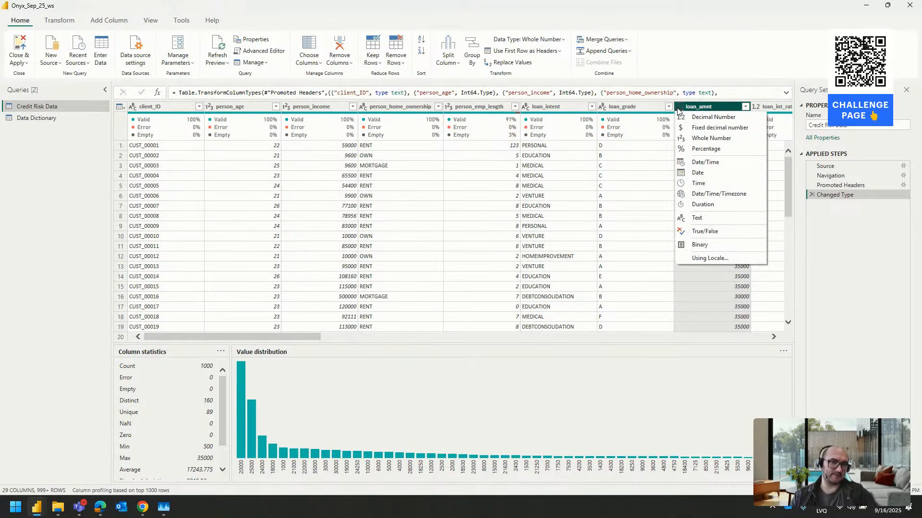
click(716, 107)
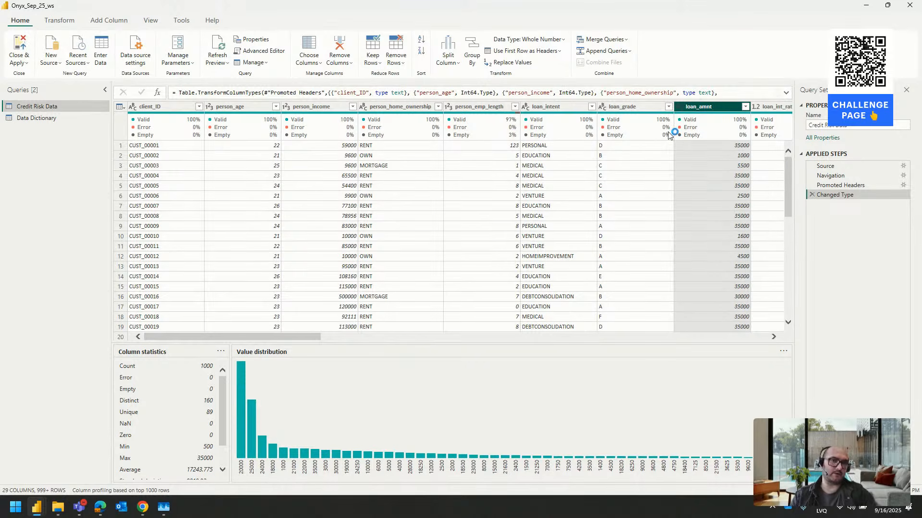
click(679, 107)
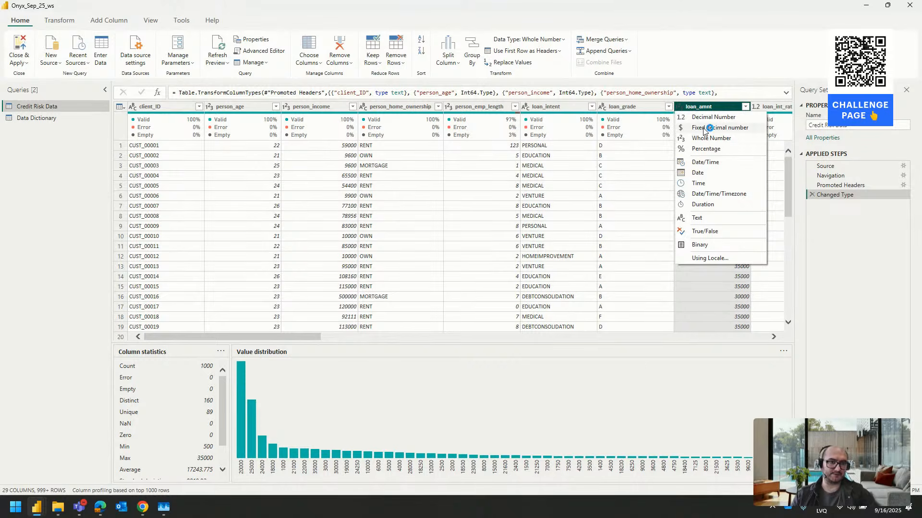
click(654, 366)
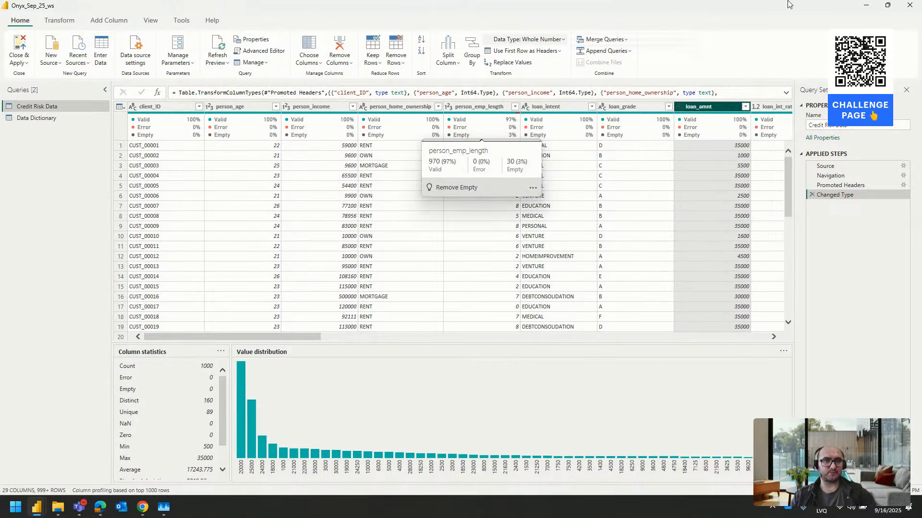
Close the Power Query Editor and switch the report to Report view
click(910, 9)
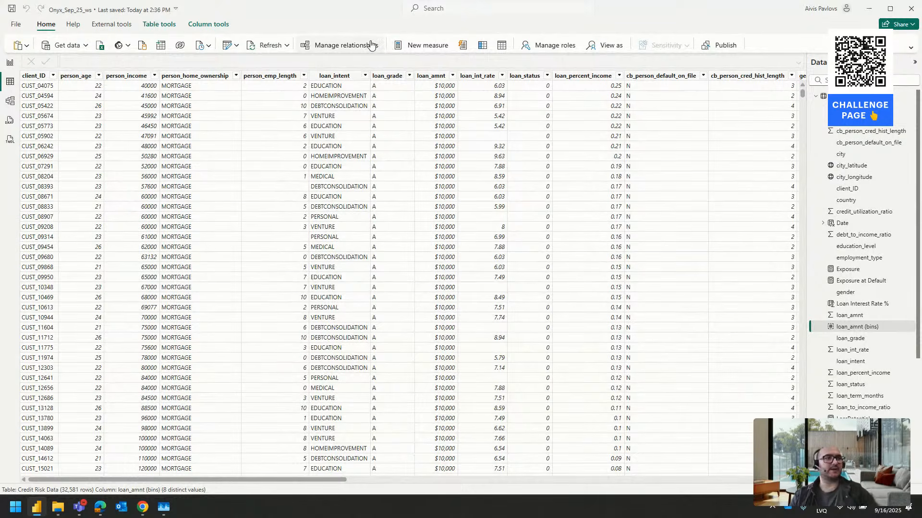
click(9, 63)
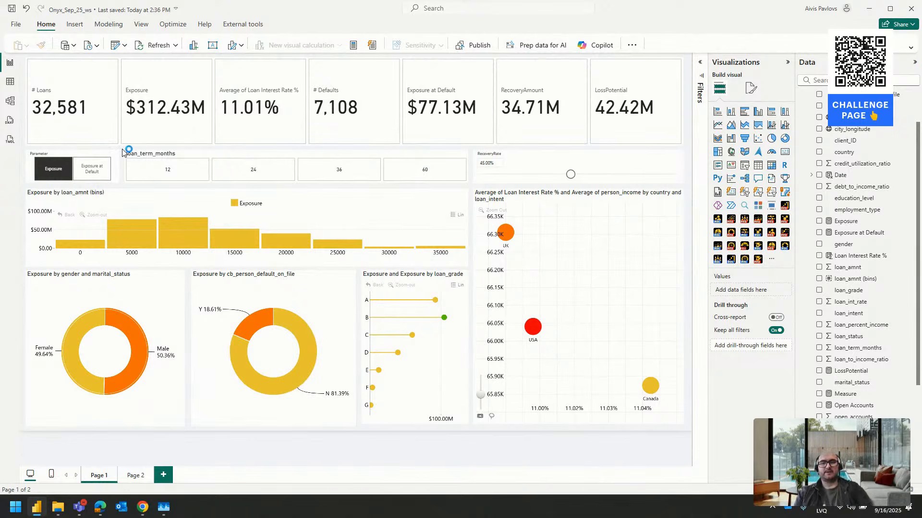
Check the technical requirements and judging criteria on the ZoomCharts challenge page in the browser, then return to the Power BI report
key(alt+Tab)
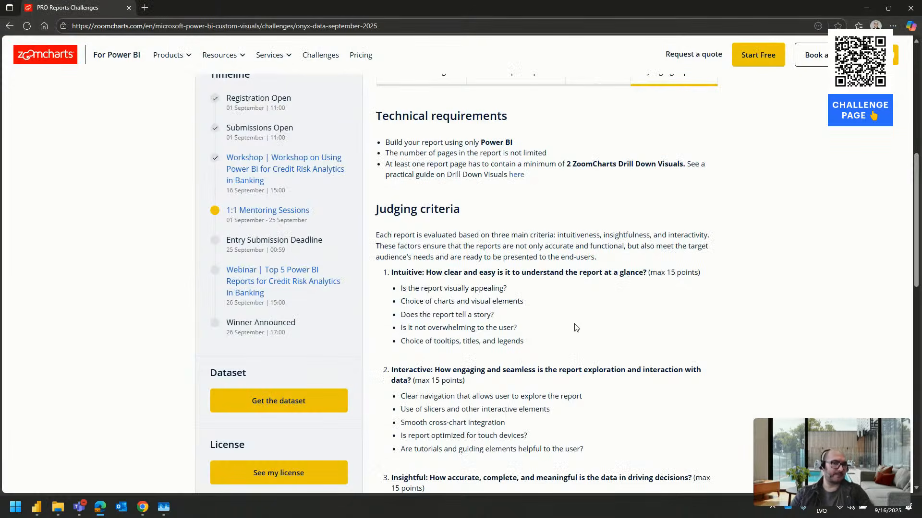
key(alt+Tab)
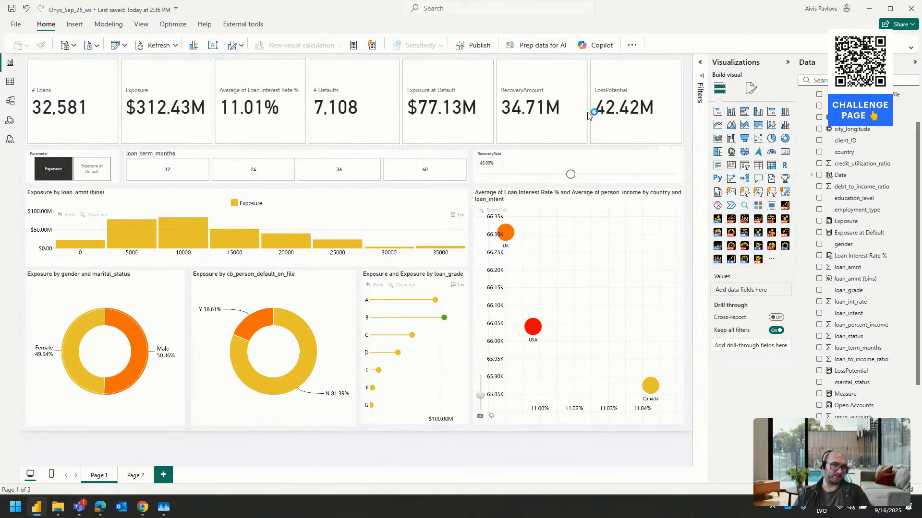
Inspect the KPI cards, then try the RecoveryRate slicer at 71% and set it to 46%
click(564, 121)
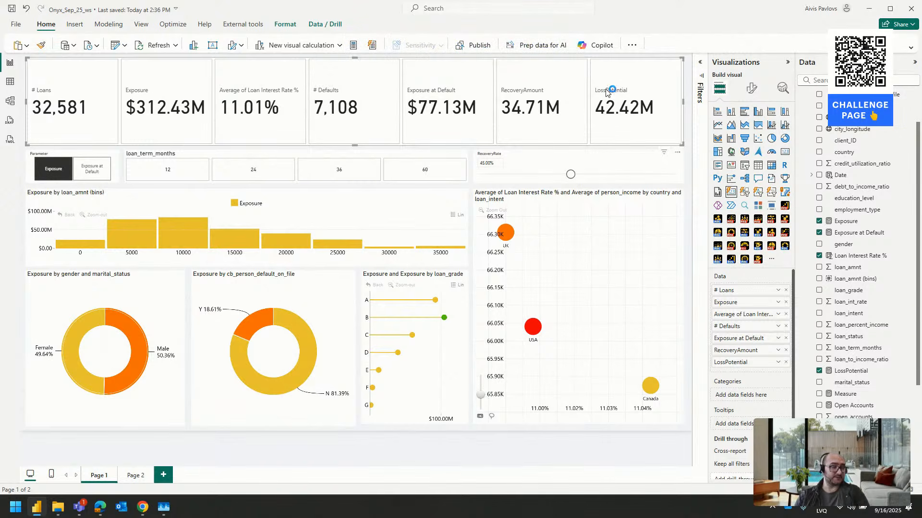
click(523, 161)
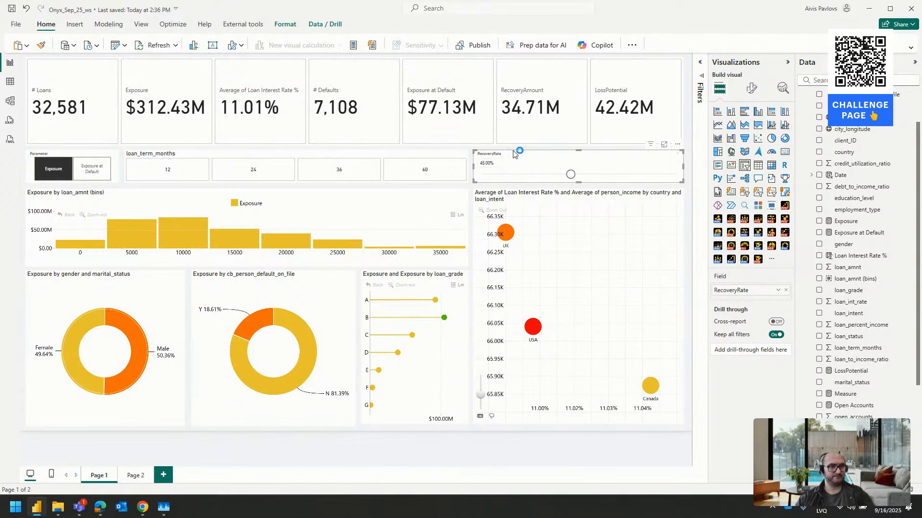
drag(570, 175, 621, 175)
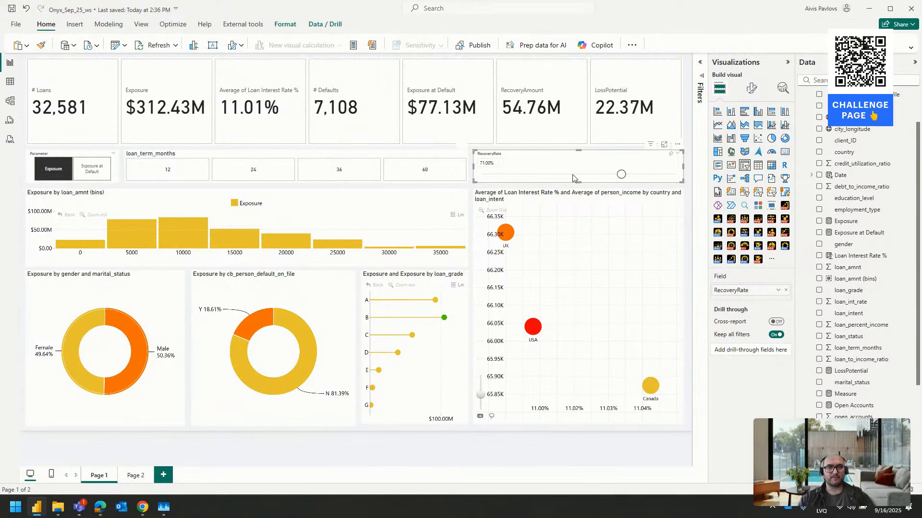
drag(622, 176, 534, 178)
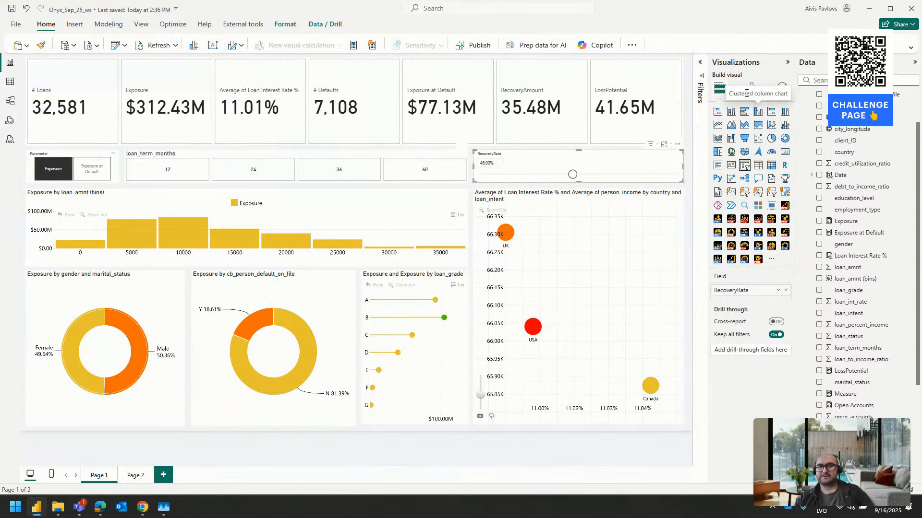
Start a new numeric range parameter named RecRate with the Decimal number data type
scroll(862, 331, down, 3)
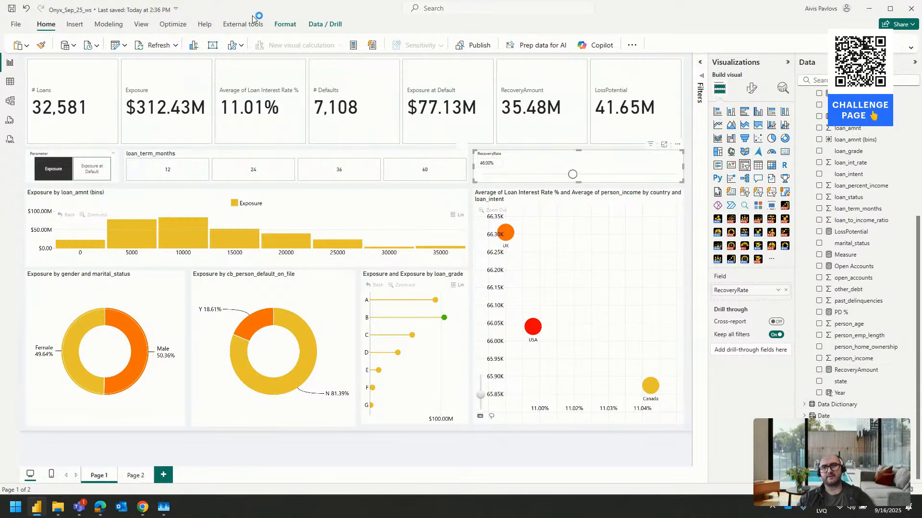
click(110, 28)
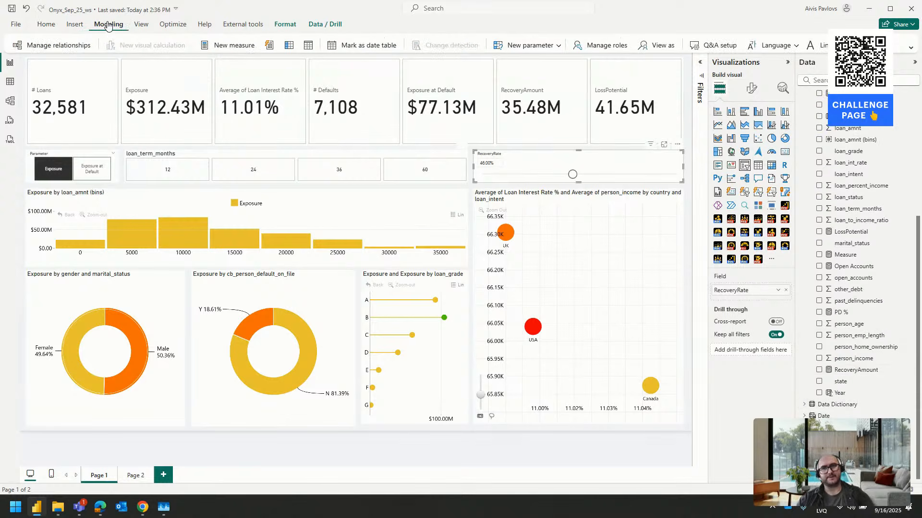
click(546, 51)
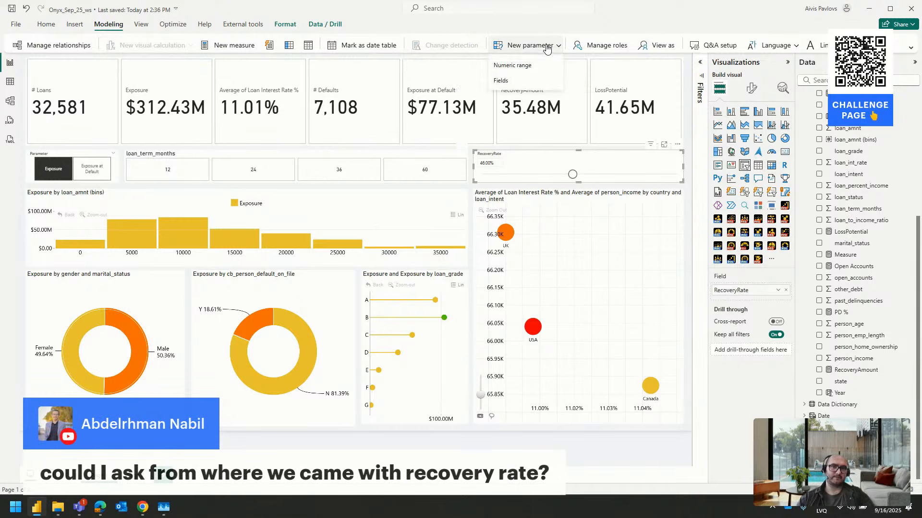
click(530, 68)
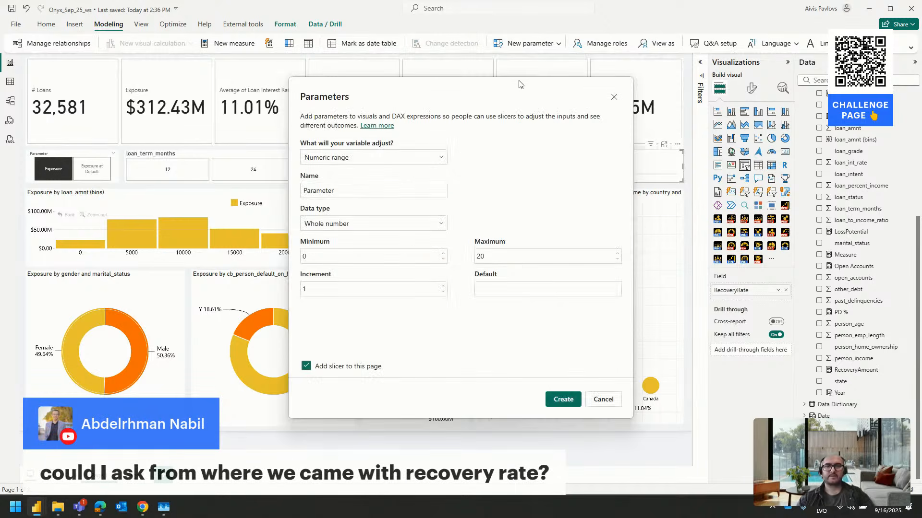
double_click(357, 192)
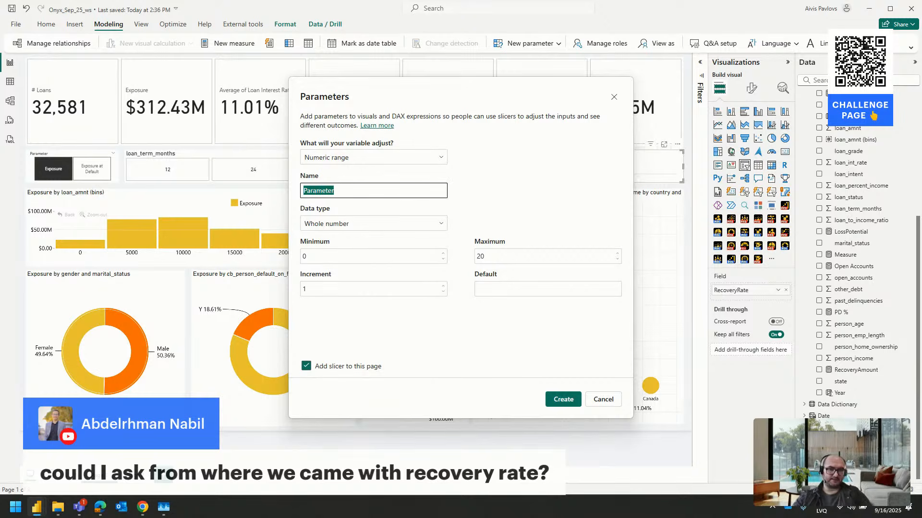
click(403, 182)
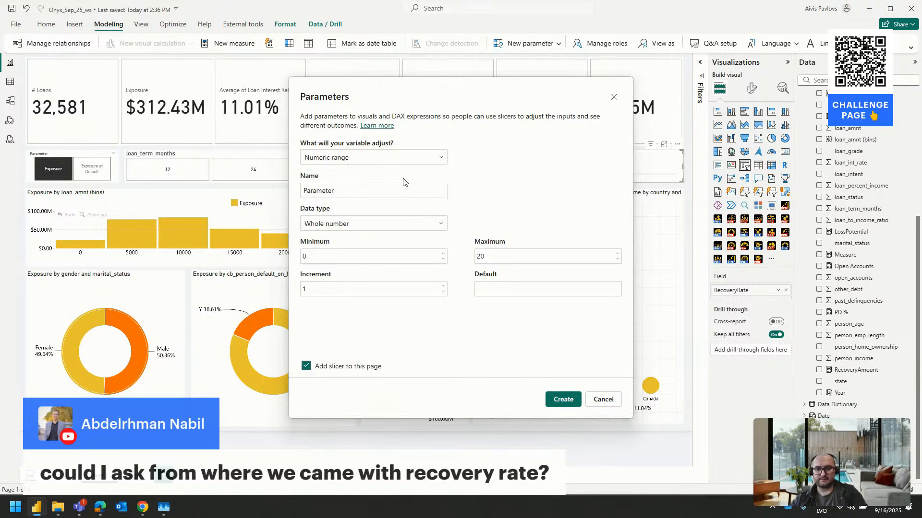
drag(380, 190, 239, 195)
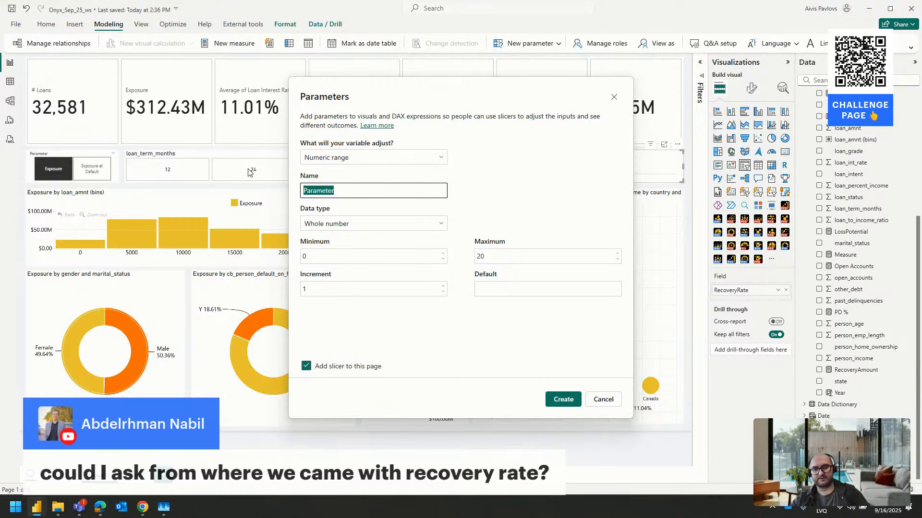
text(RecRate)
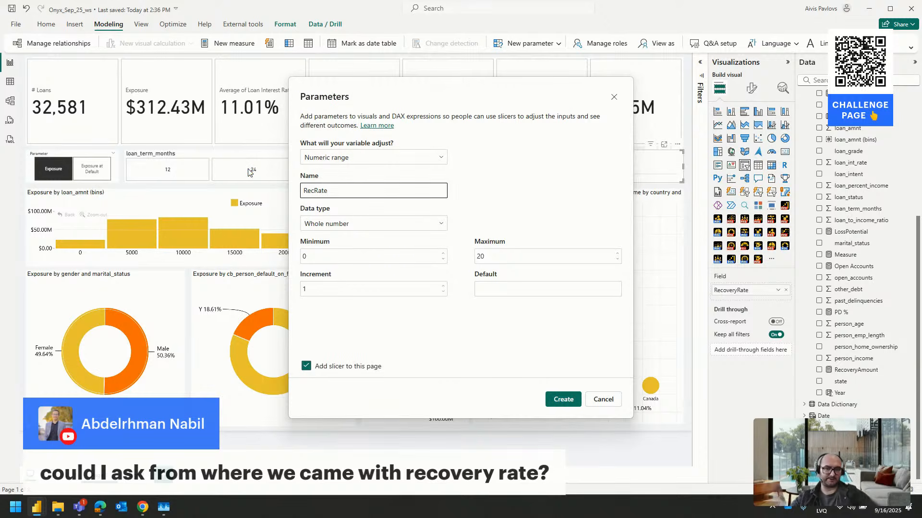
click(336, 224)
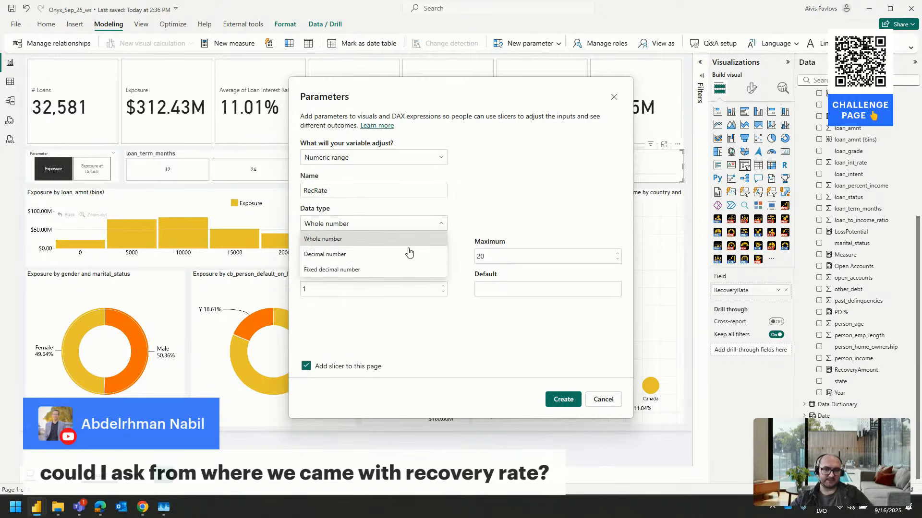
click(341, 254)
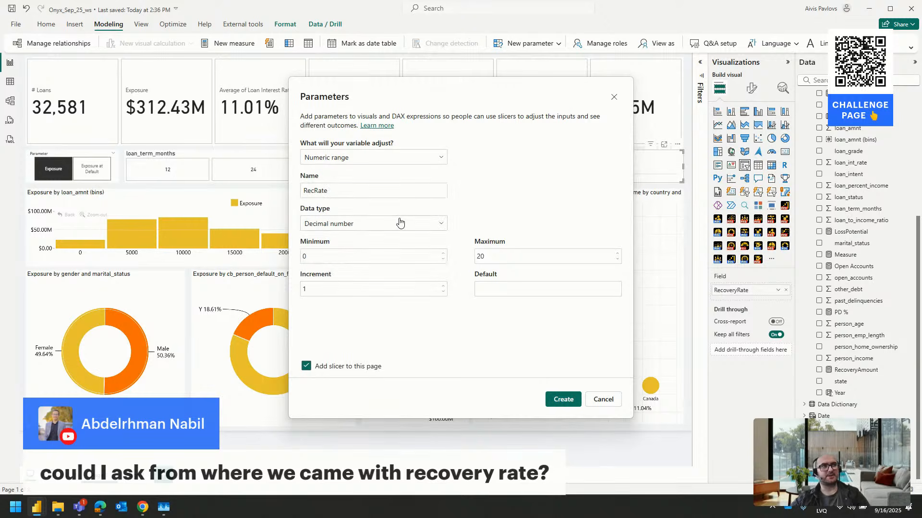
Give the RecRate parameter minimum 0, maximum 1, increment 0.1 and default 0.45, and create it with a slicer on the page
click(315, 258)
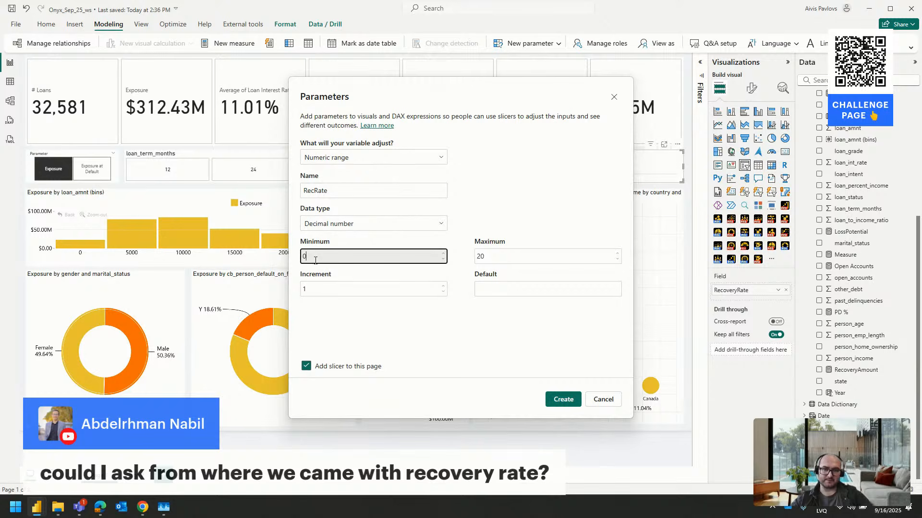
click(499, 256)
text(1)
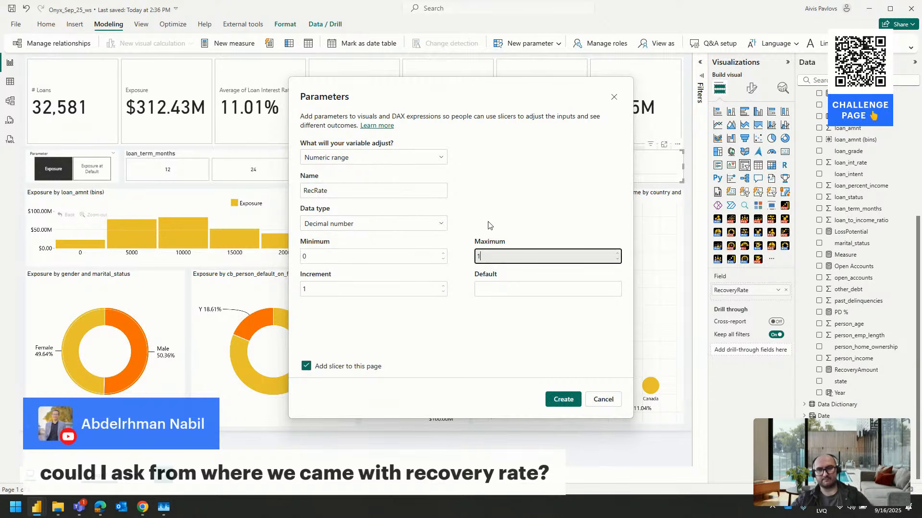
click(341, 293)
text(0)
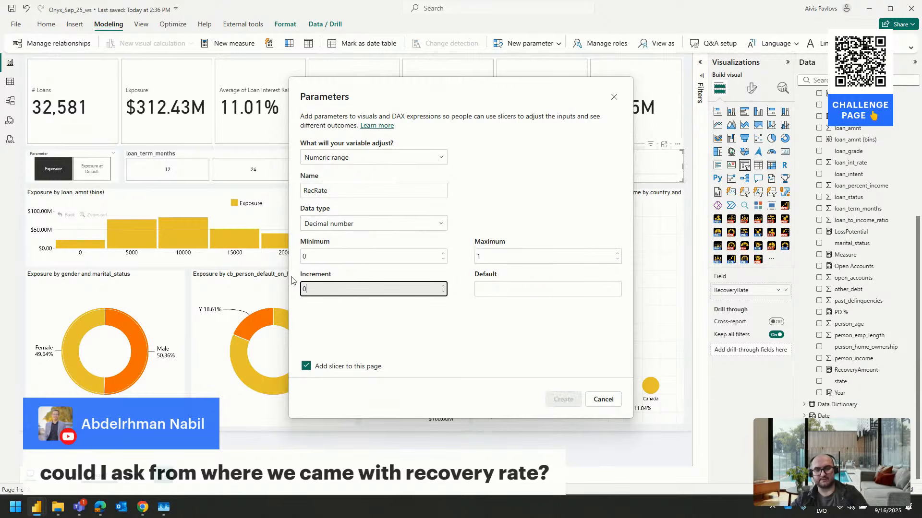
text(.01)
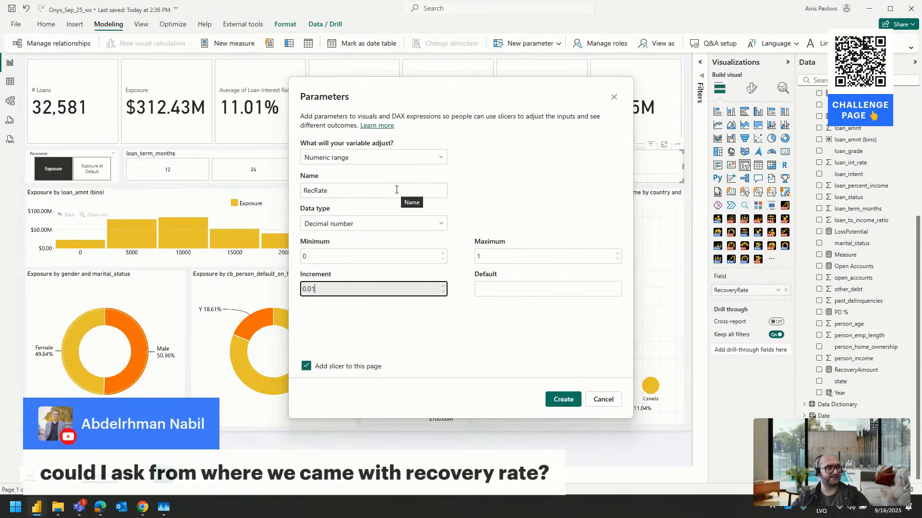
drag(308, 290, 356, 294)
text(1)
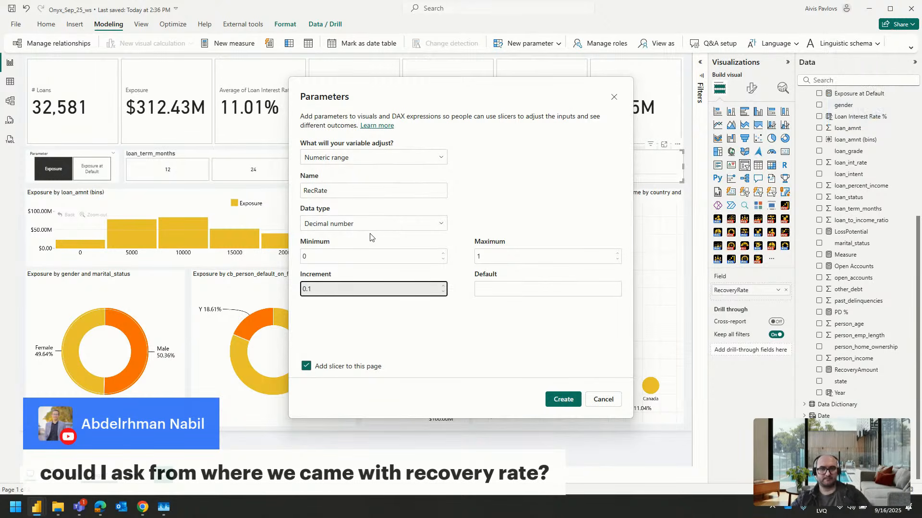
click(507, 288)
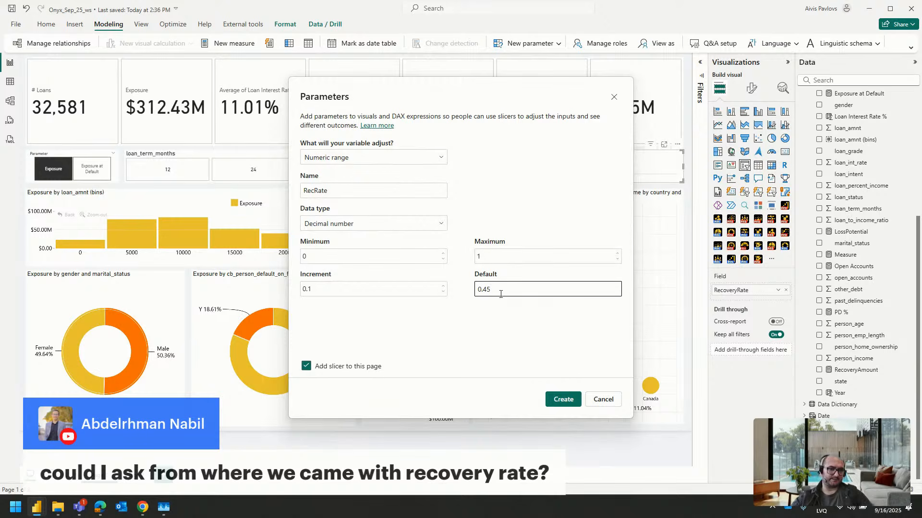
click(563, 399)
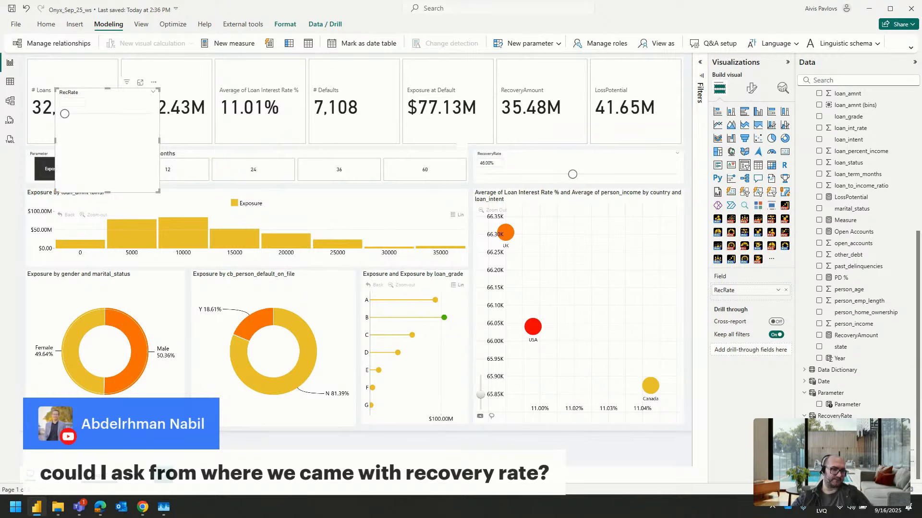
Set the RecRate slicer to 0.60 and move it off the KPI cards onto the loan_term_months slicer
drag(65, 113, 119, 119)
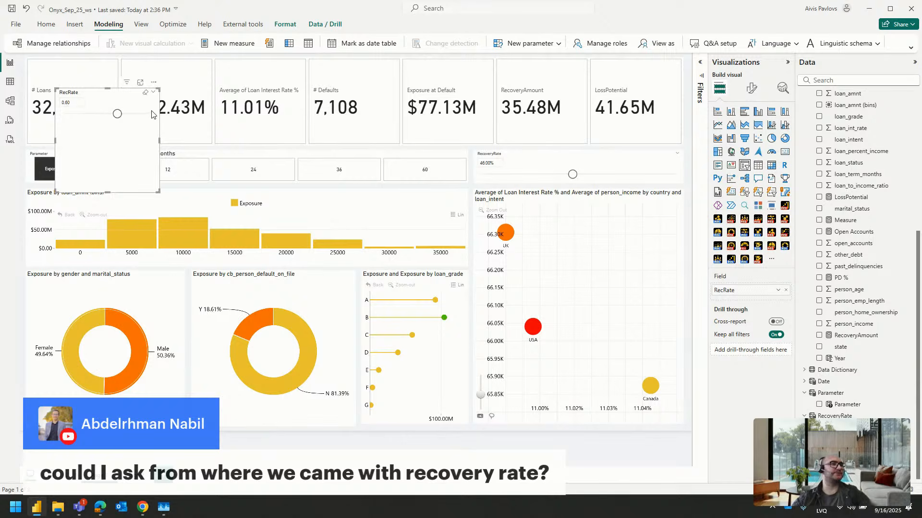
drag(126, 98, 228, 165)
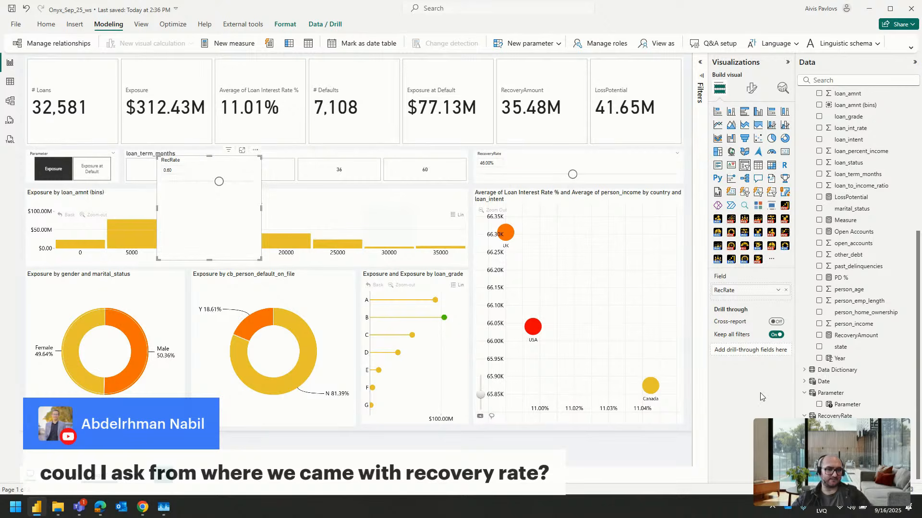
Format the RecRate column as a percentage with 0 decimal places and set its slicer to 50%
click(734, 290)
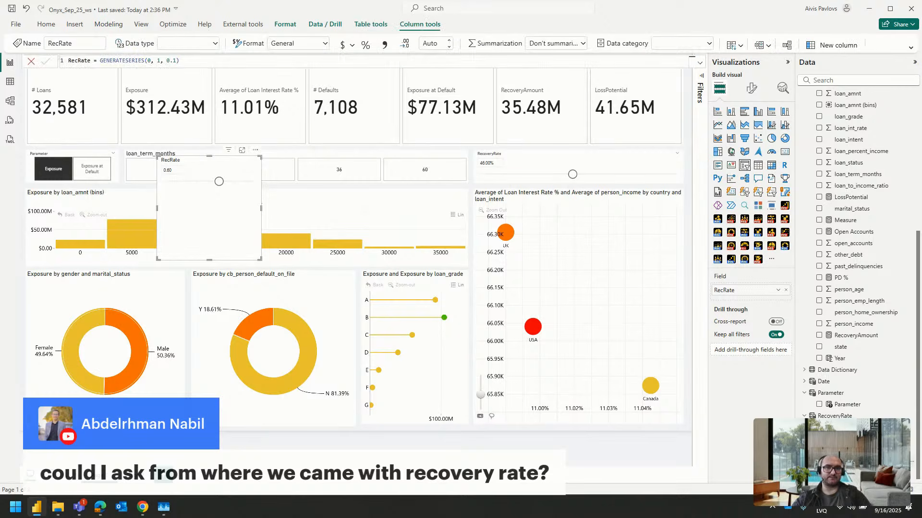
click(366, 45)
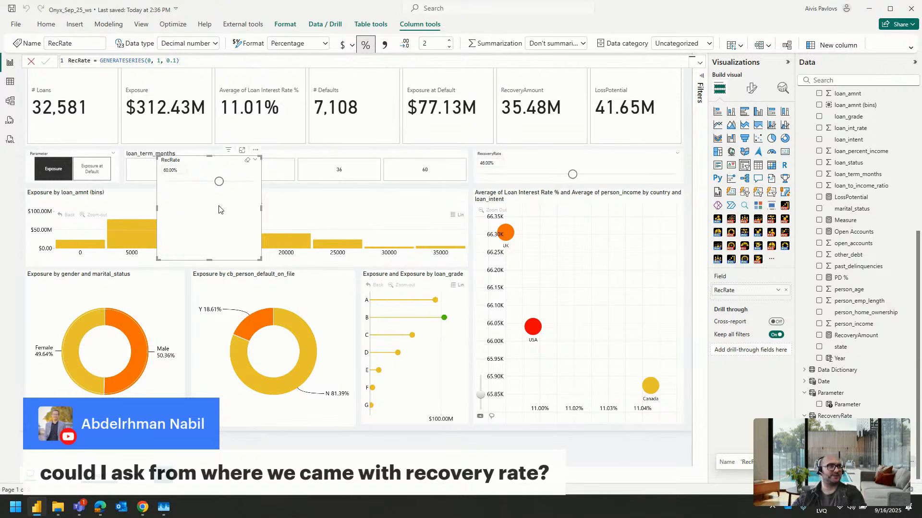
click(428, 45)
text(0)
key(Return)
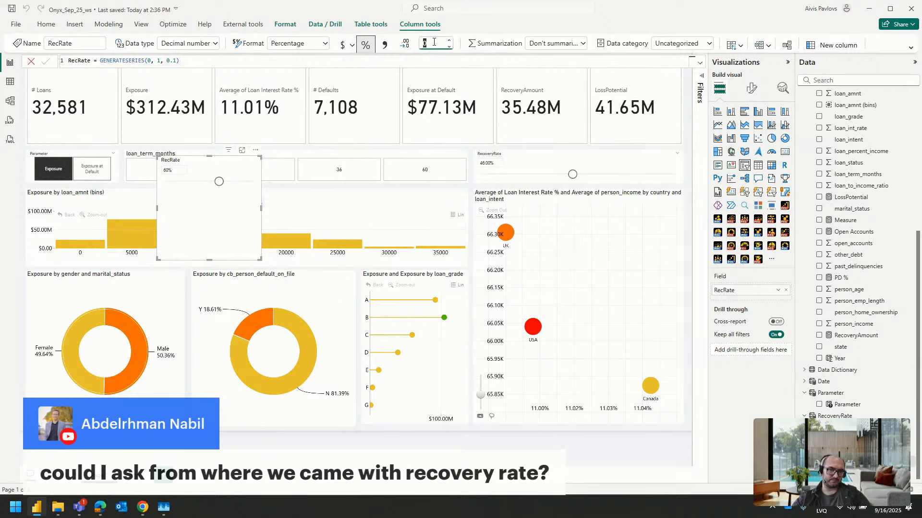
mouse_move(219, 182)
mouse_down()
mouse_move(175, 188)
mouse_move(230, 188)
mouse_move(177, 188)
mouse_move(228, 189)
mouse_move(189, 189)
mouse_move(210, 191)
mouse_up()
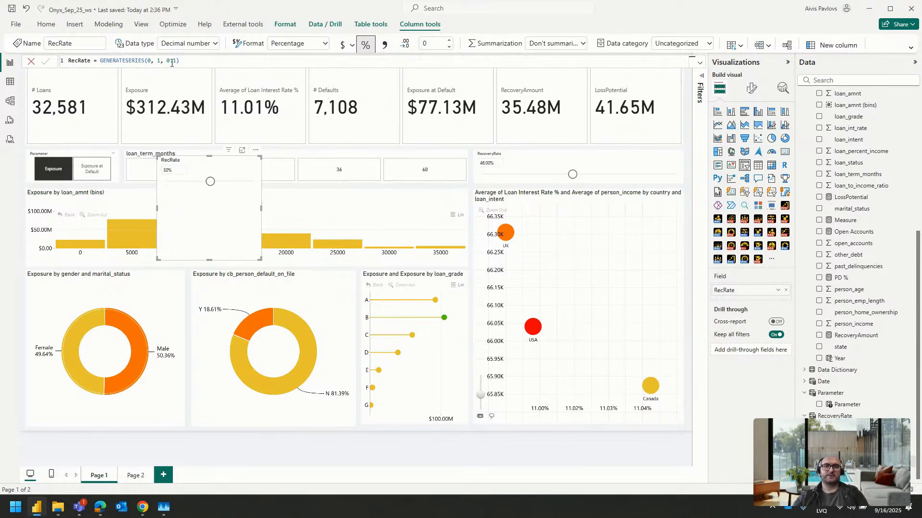
Change the increment in the RecRate GENERATESERIES formula to 0.05
click(149, 61)
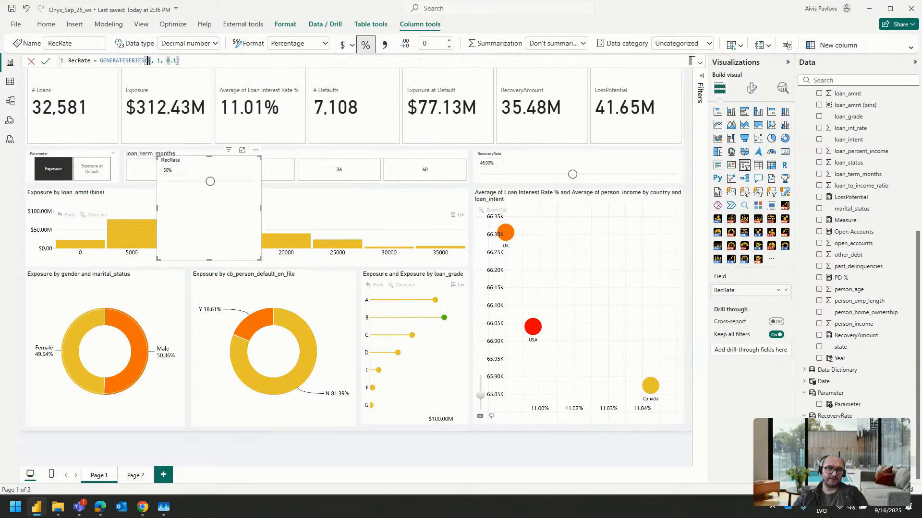
click(176, 61)
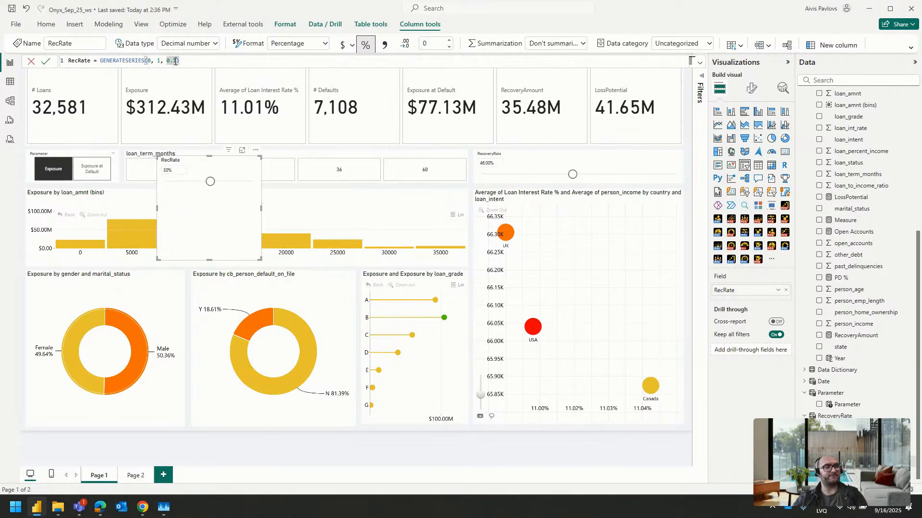
key(BackSpace)
text(05)
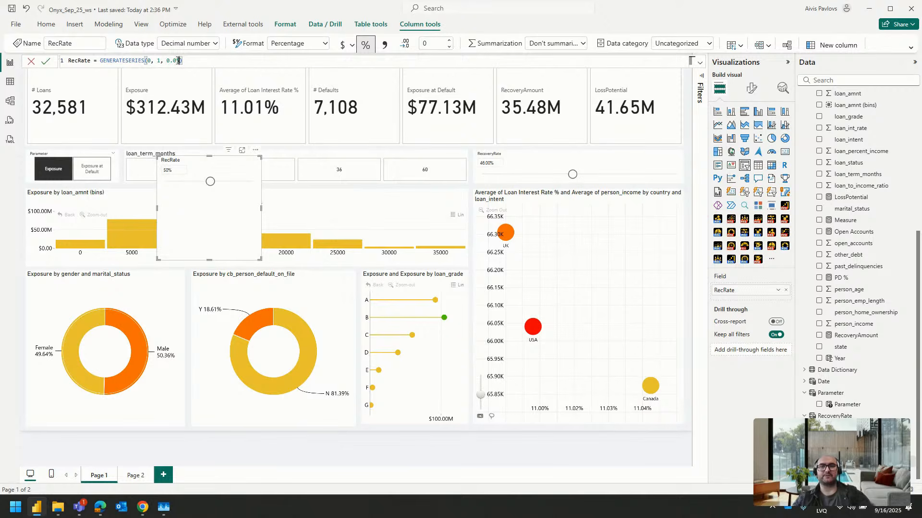
key(Return)
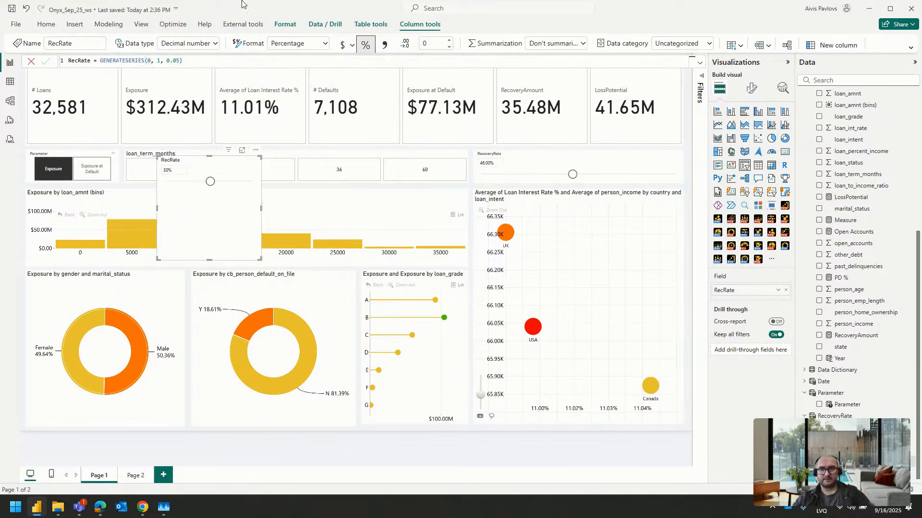
Set the RecRate slicer to 70% and move it down over the loan_amnt bins chart
drag(168, 182, 234, 196)
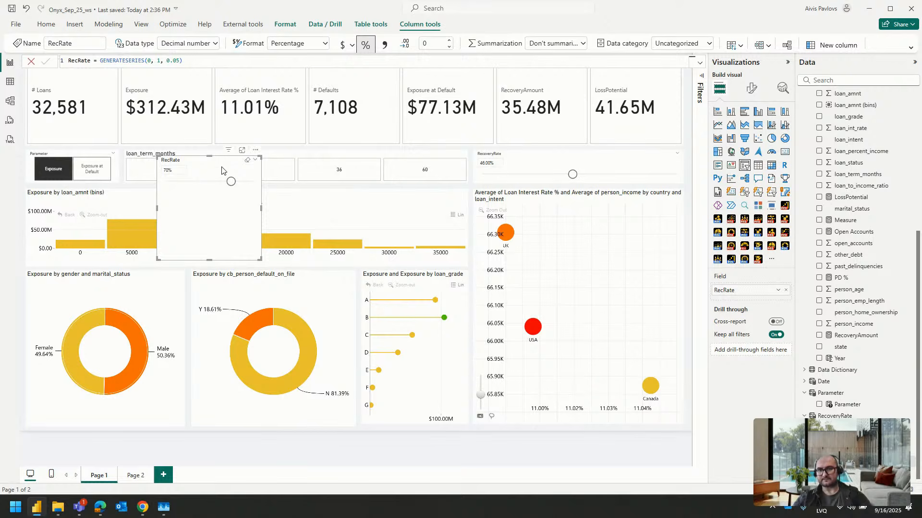
drag(223, 168, 234, 202)
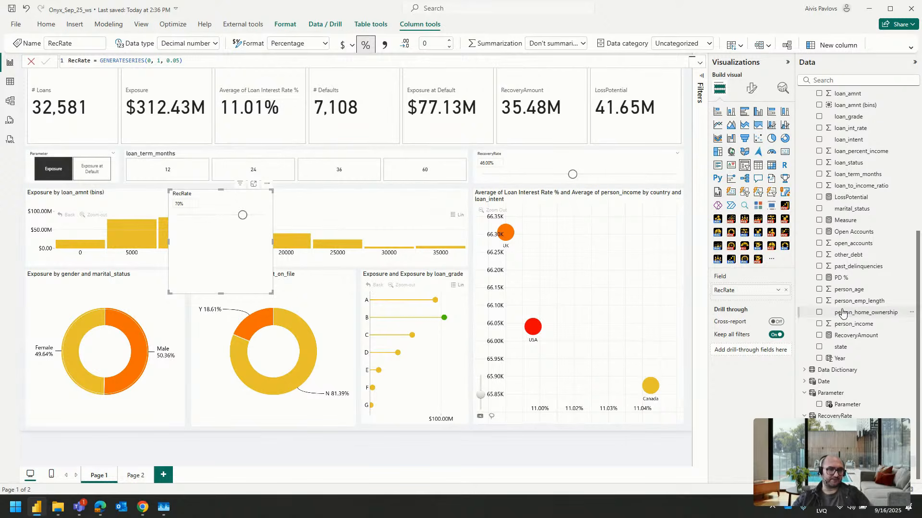
Create a new measure in the Credit Risk Data table and name it RecoveryAmountTest
right_click(863, 343)
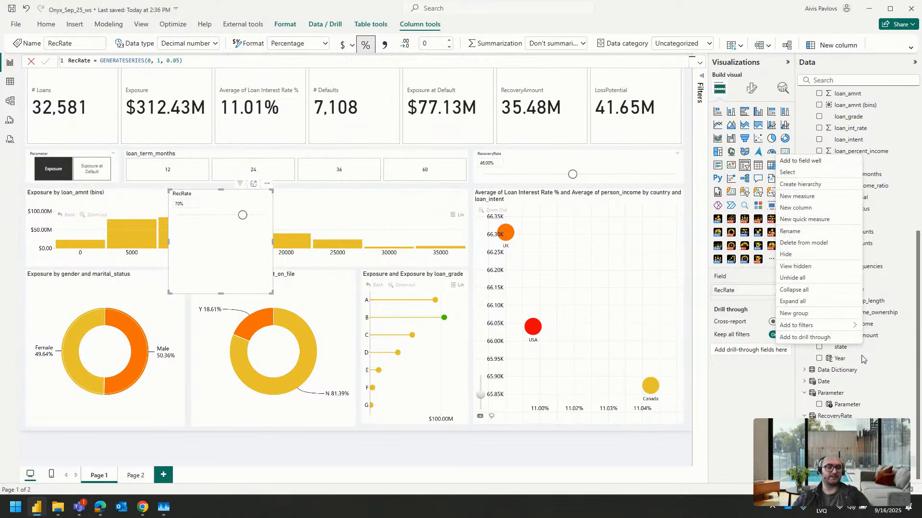
click(797, 195)
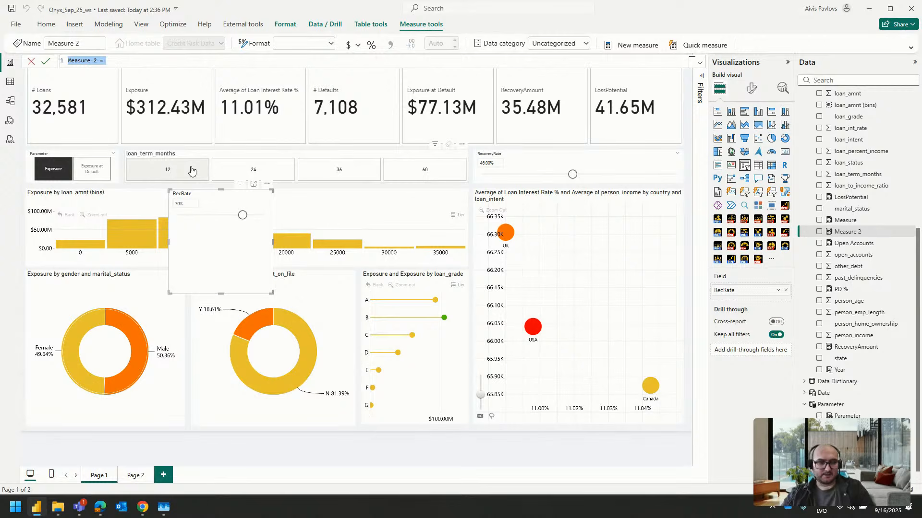
text(Recovery)
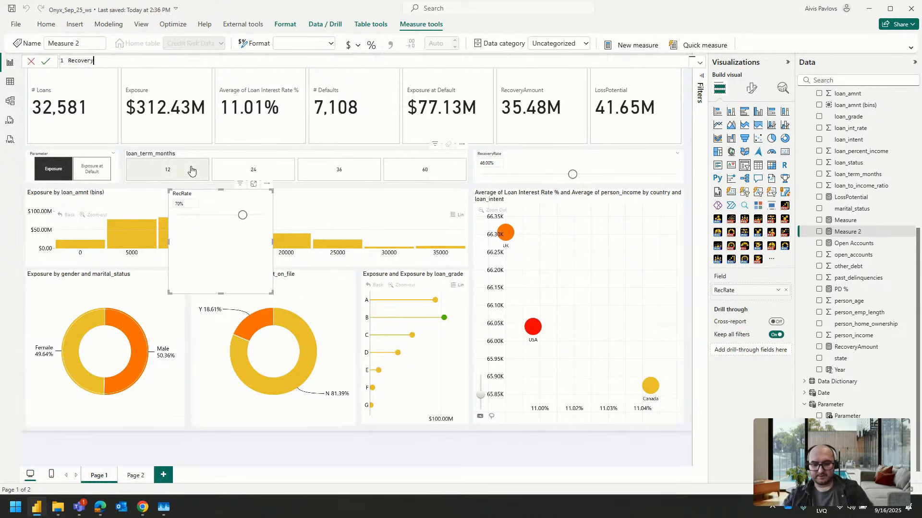
text(AmountTest)
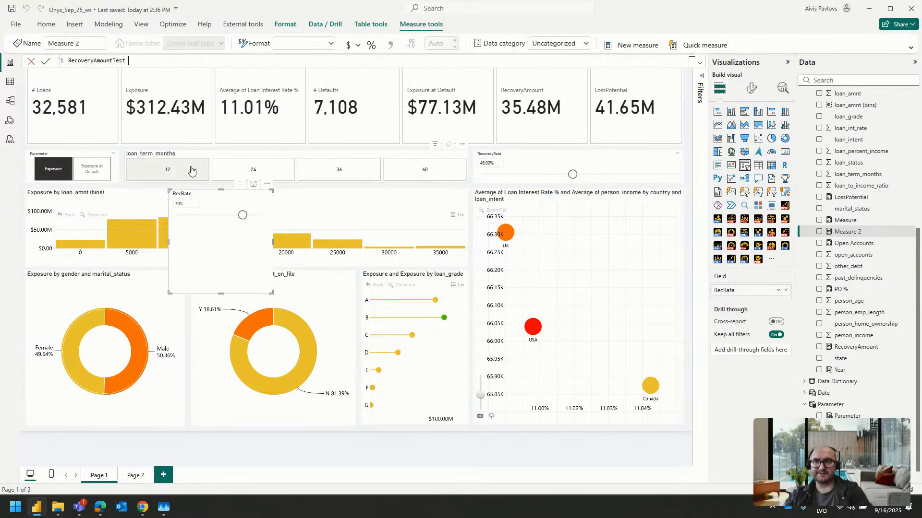
text( =)
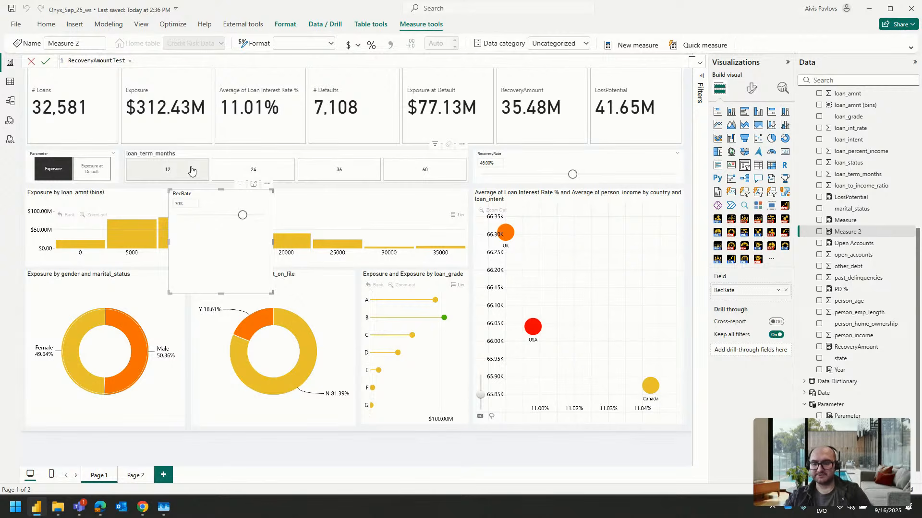
text( recov)
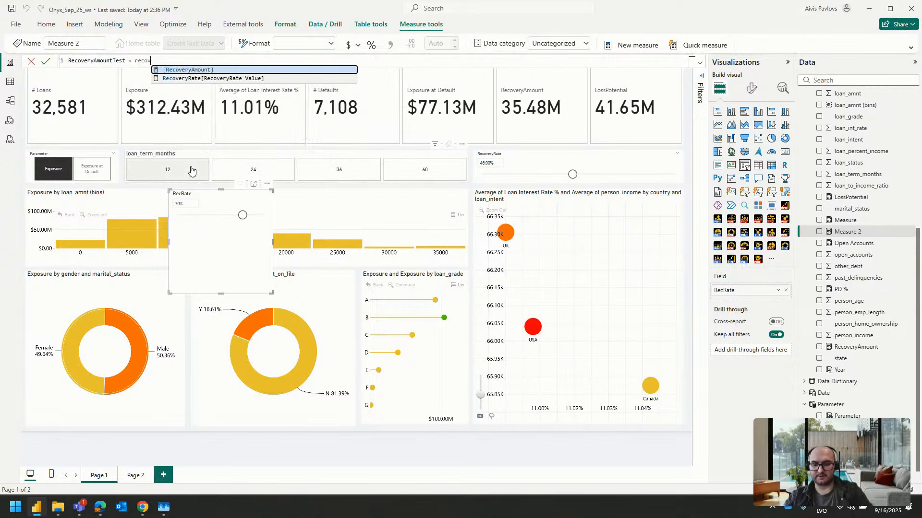
Start the RecoveryAmountTest formula with the [Exposure at Default] measure
key(BackSpace)
key(BackSpace)
key(BackSpace)
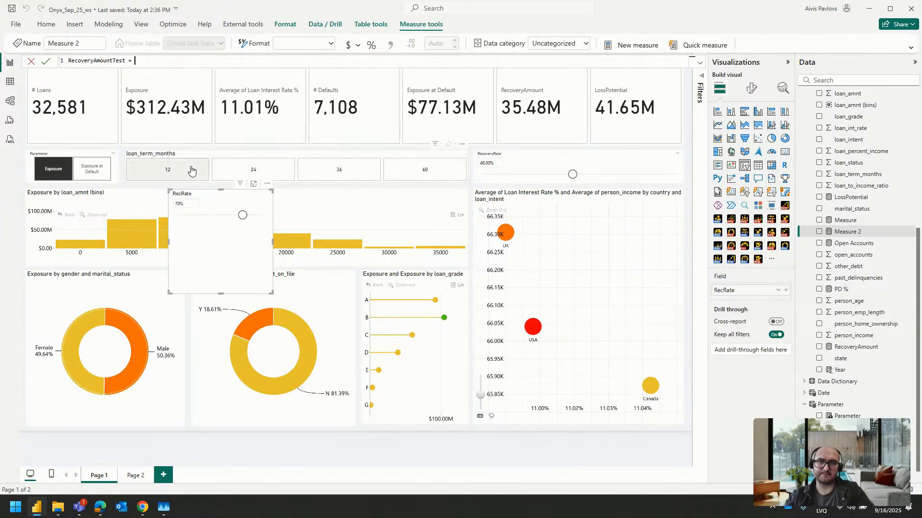
text(exposure)
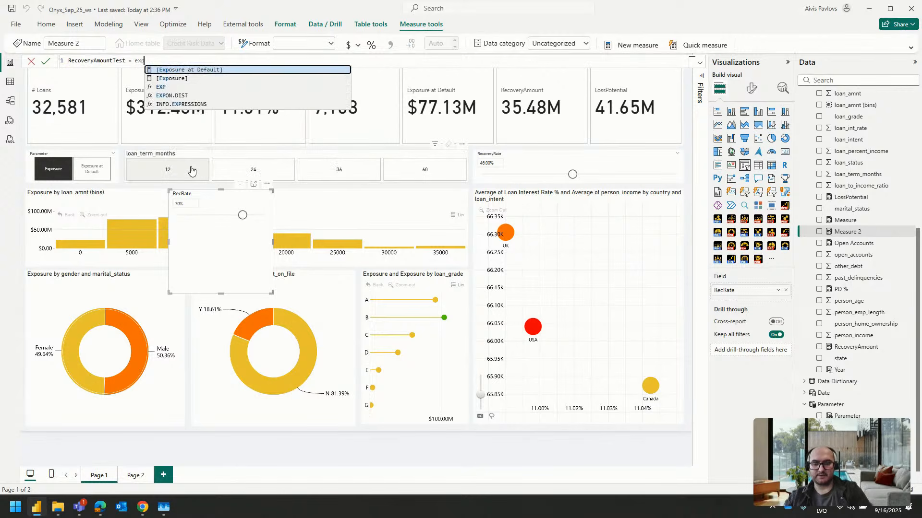
click(244, 70)
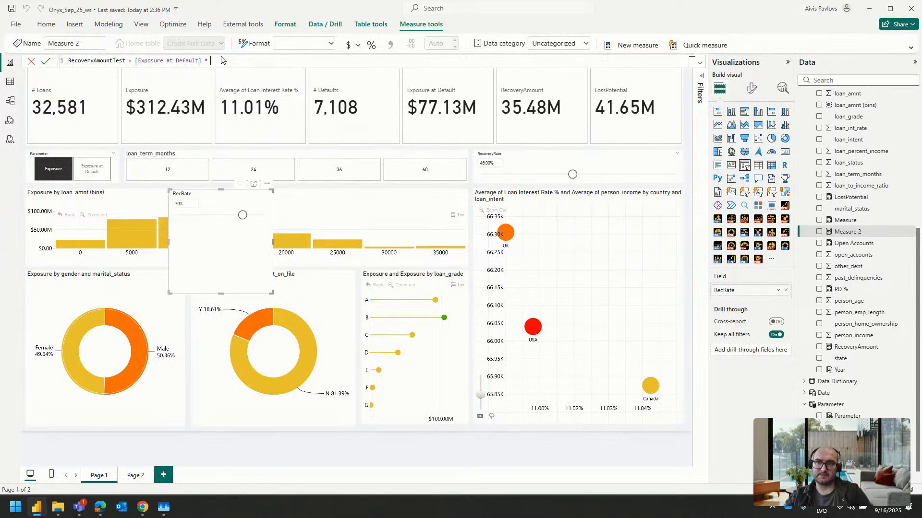
Multiply [Exposure at Default] by RecRate[RecRate Value] in the RecoveryAmountTest formula and commit the measure
text(* recovery)
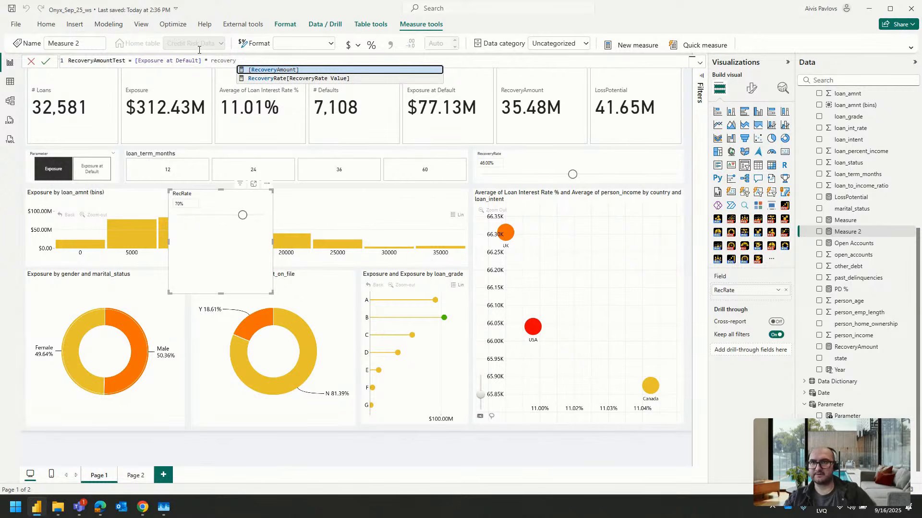
key(BackSpace)
key(BackSpace)
key(BackSpace)
key(BackSpace)
key(BackSpace)
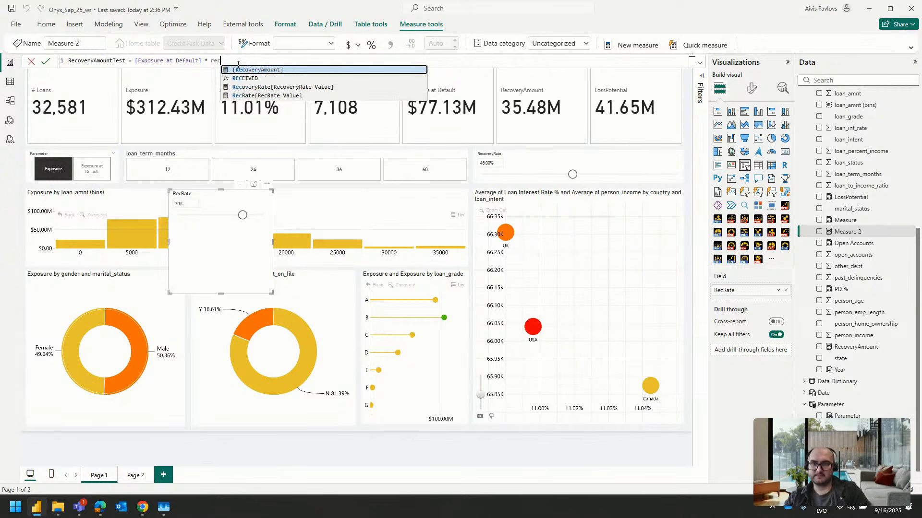
click(279, 97)
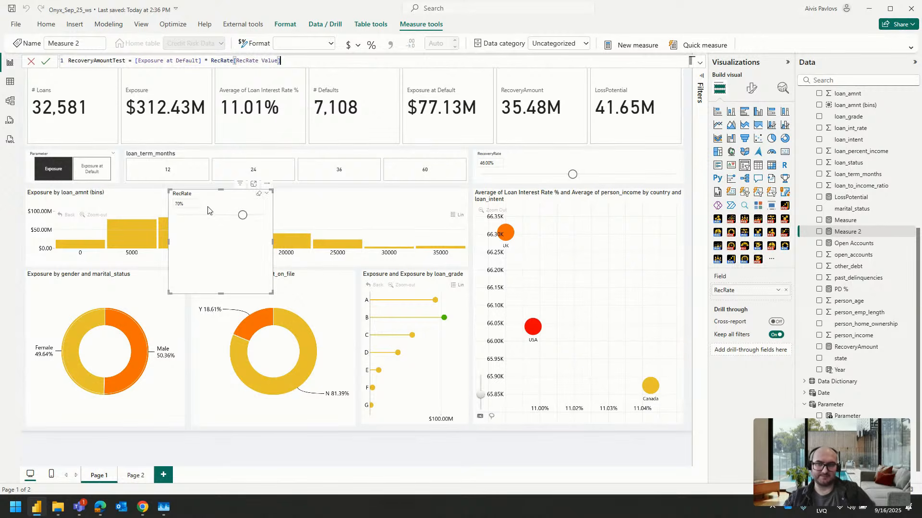
key(Return)
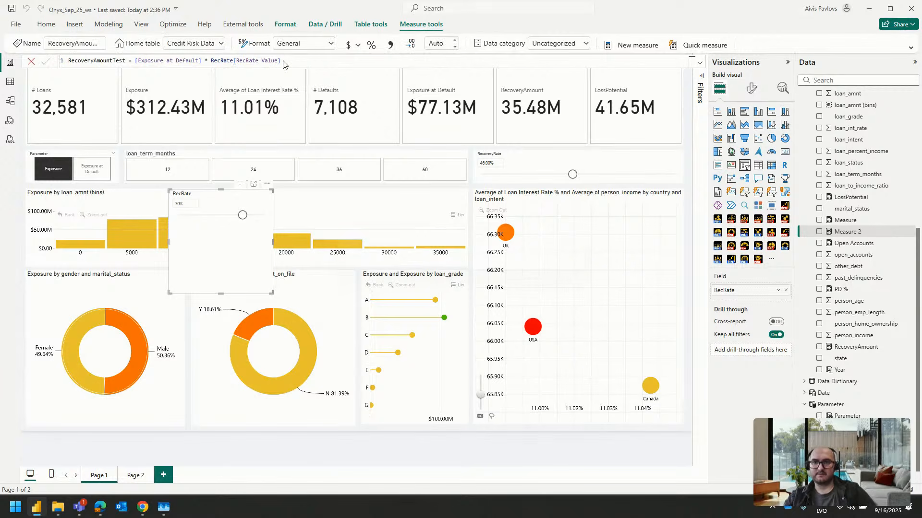
Add the RecoveryAmountTest measure to the KPI card visual between Exposure at Default and RecoveryAmount
click(462, 111)
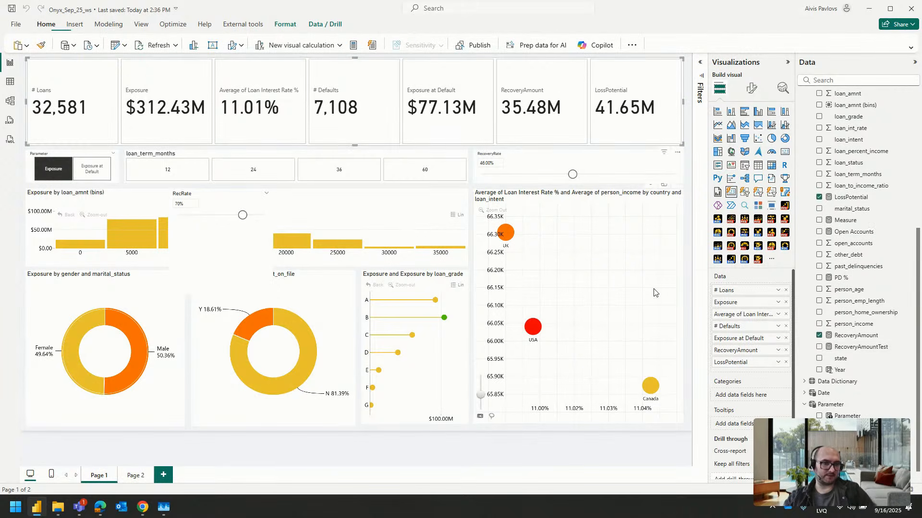
drag(856, 353, 772, 349)
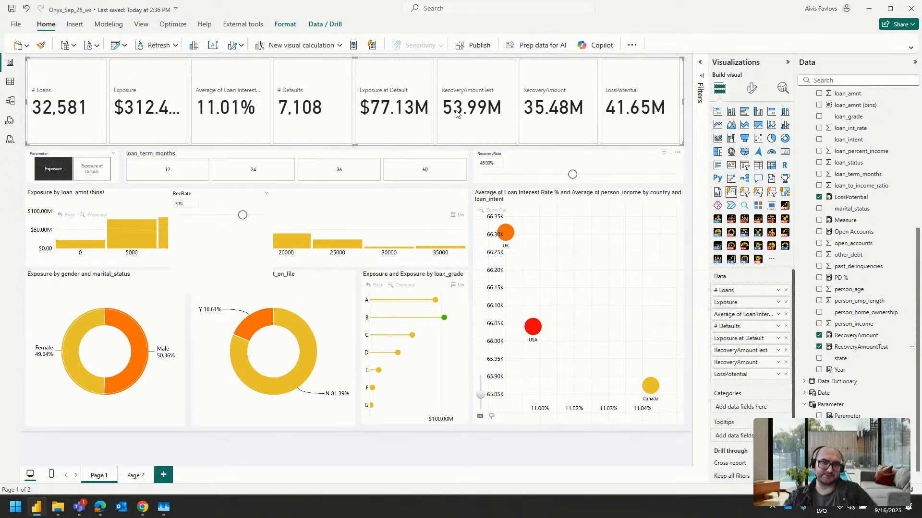
Test the RecoveryAmountTest card by setting the RecRate slicer to 50%, 95%, 0% and 10% in turn
drag(243, 215, 227, 219)
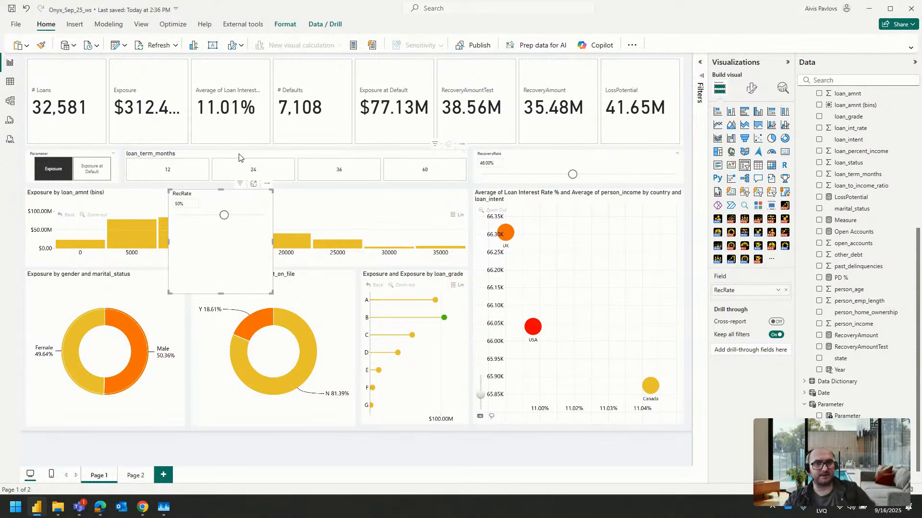
drag(224, 215, 267, 215)
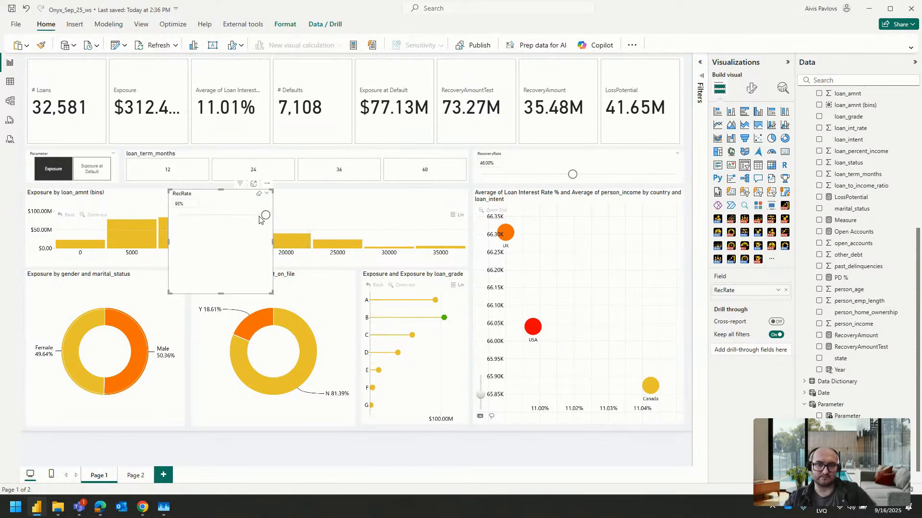
click(188, 205)
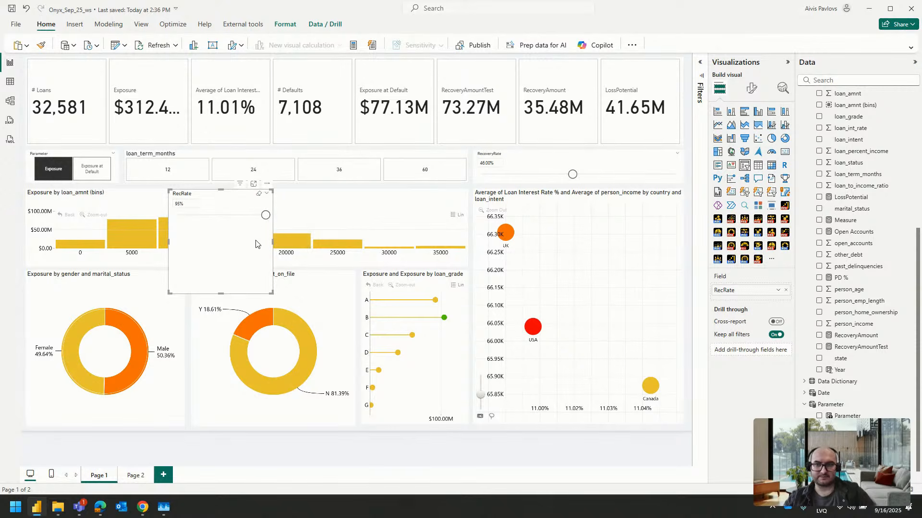
drag(264, 215, 173, 217)
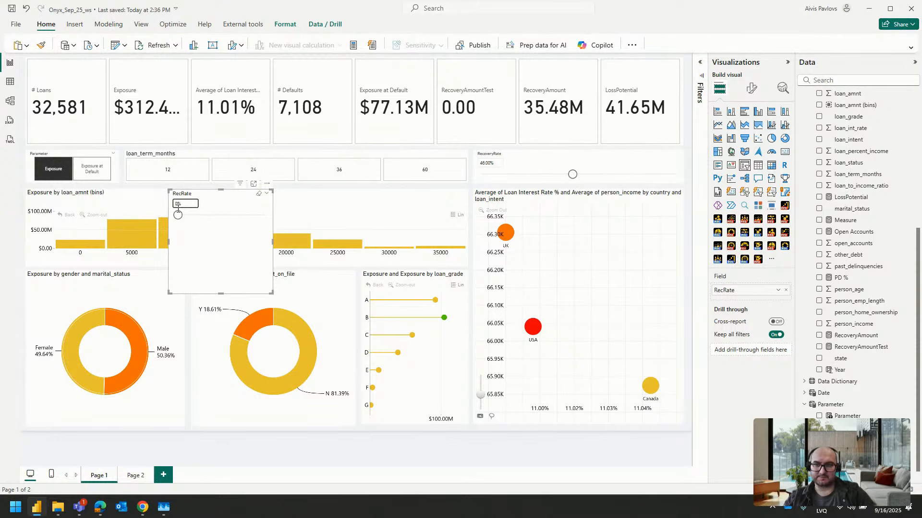
drag(179, 216, 188, 219)
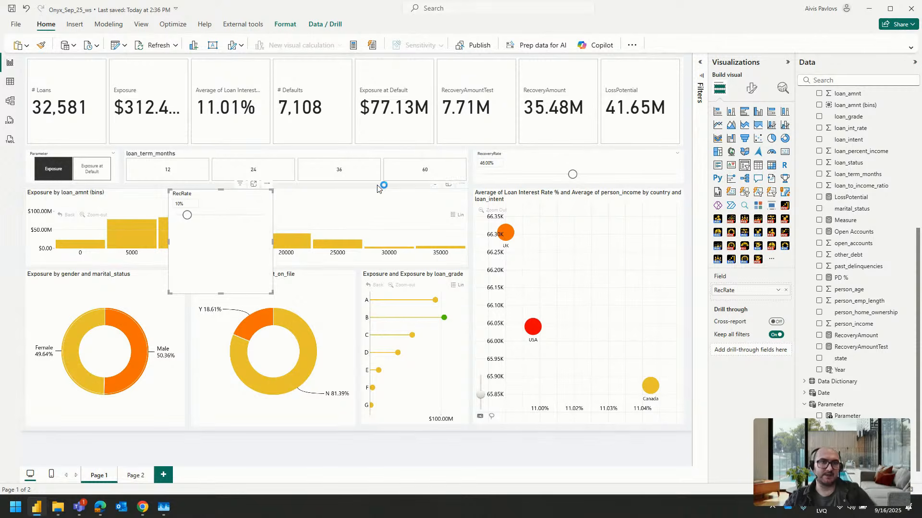
Delete the RecRate slicer from Page 1
click(635, 111)
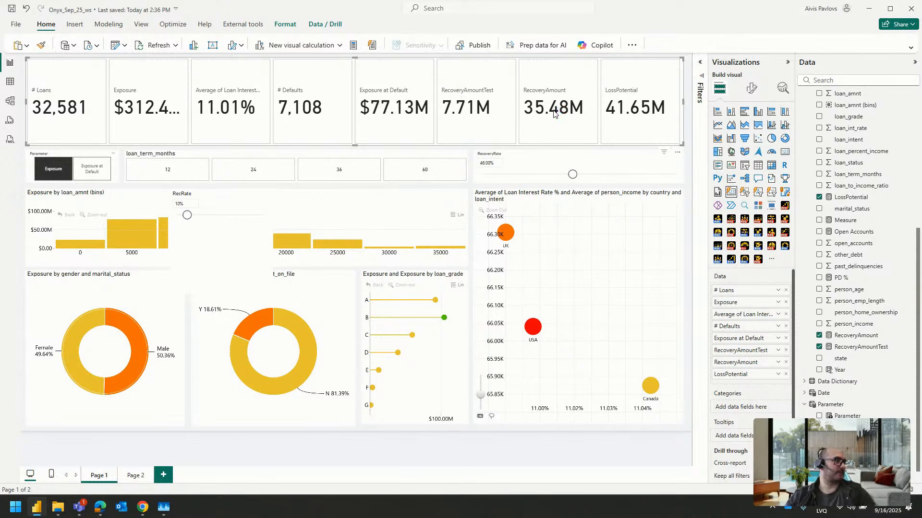
click(226, 205)
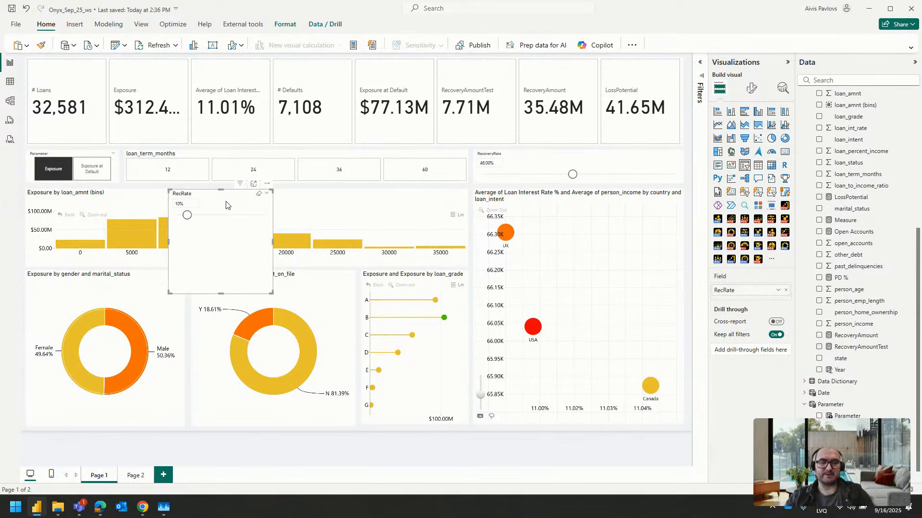
key(Delete)
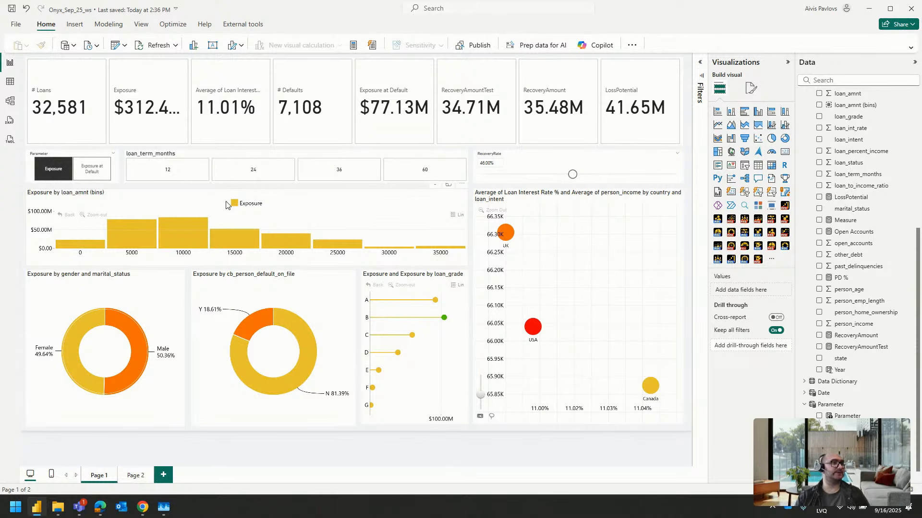
Switch the Parameter slicer back and forth between Exposure and Exposure at Default, ending on Exposure at Default
click(104, 167)
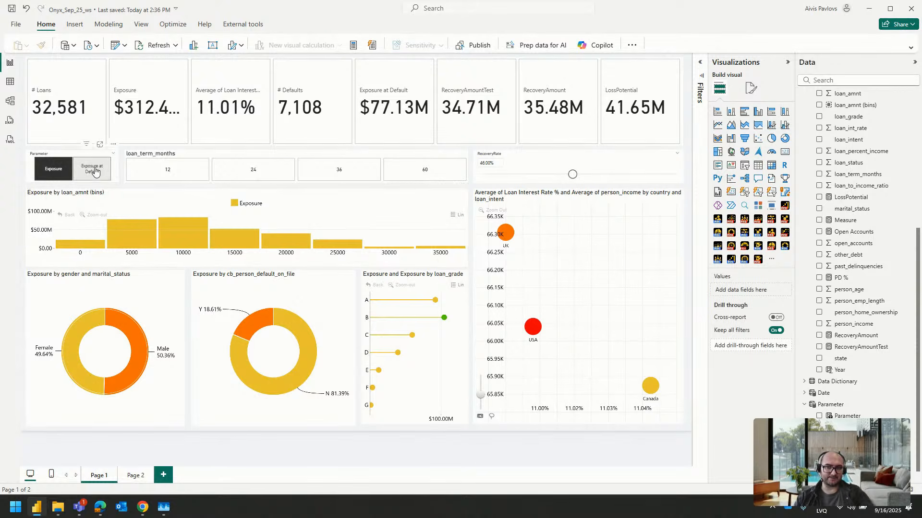
click(59, 172)
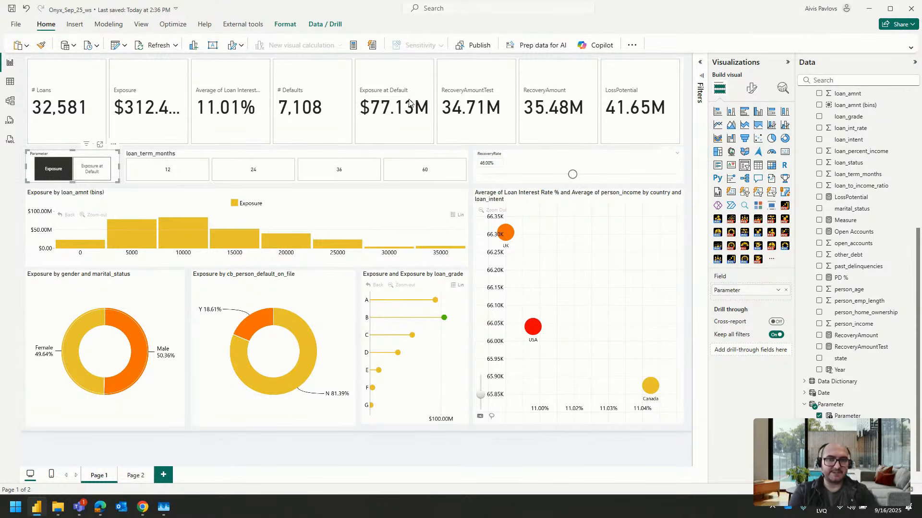
click(267, 151)
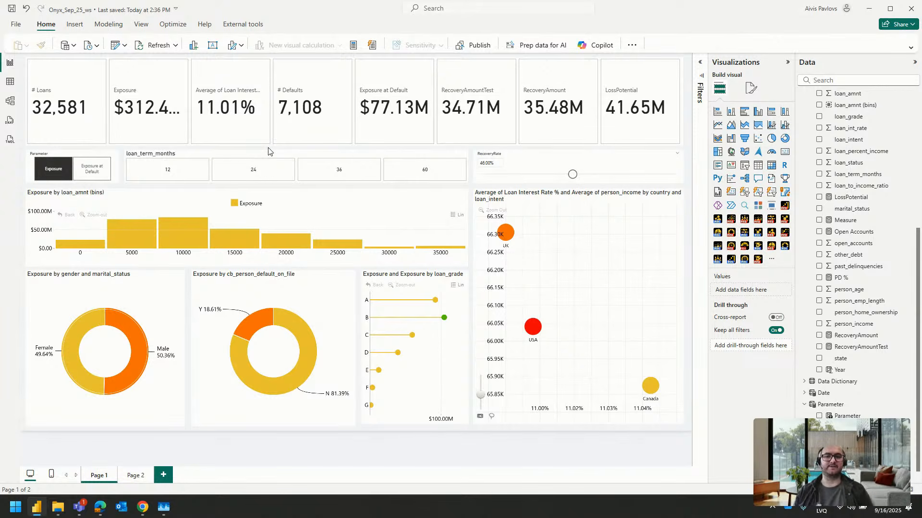
click(81, 153)
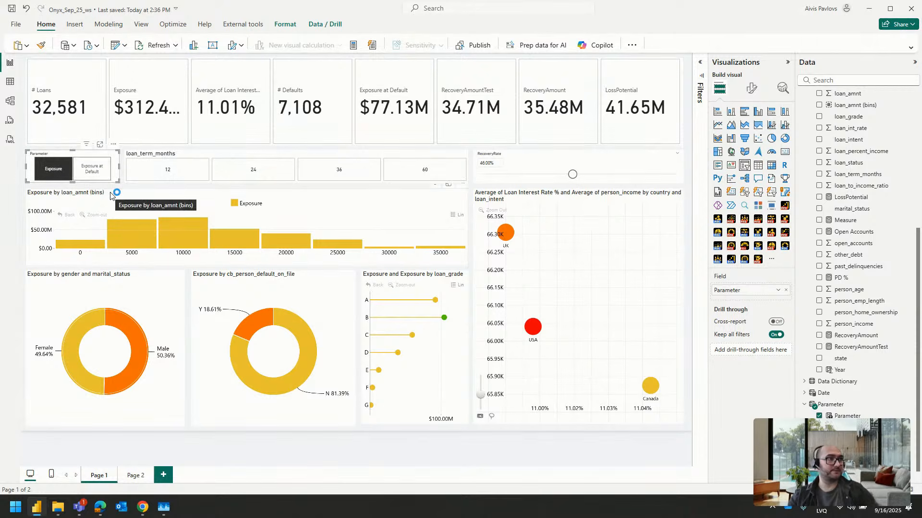
click(86, 173)
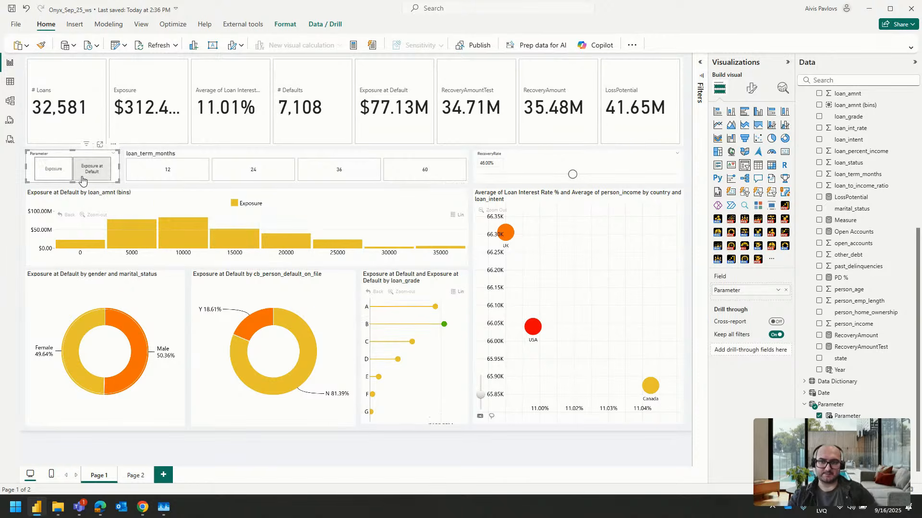
click(57, 171)
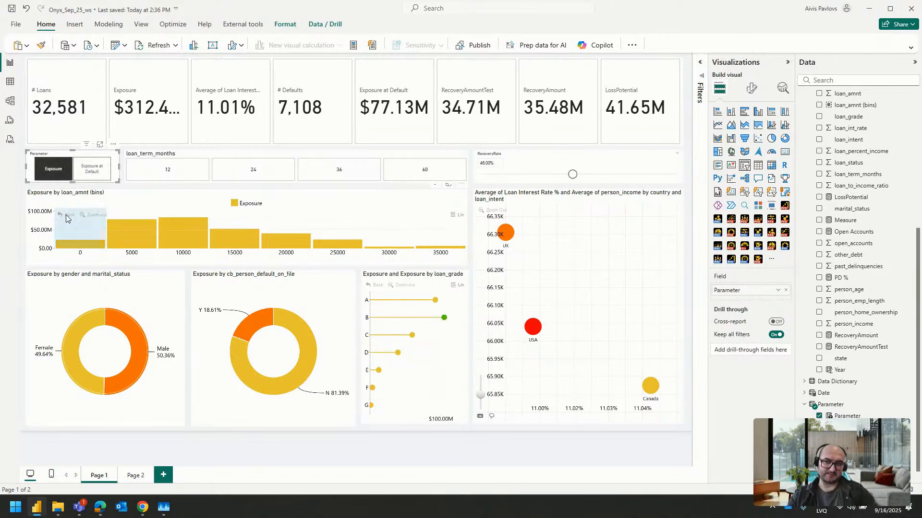
click(83, 169)
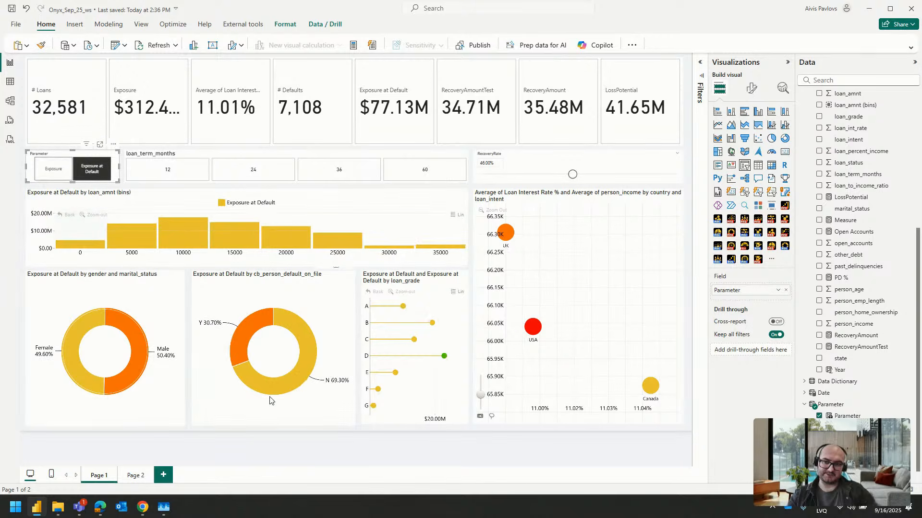
click(57, 173)
click(95, 169)
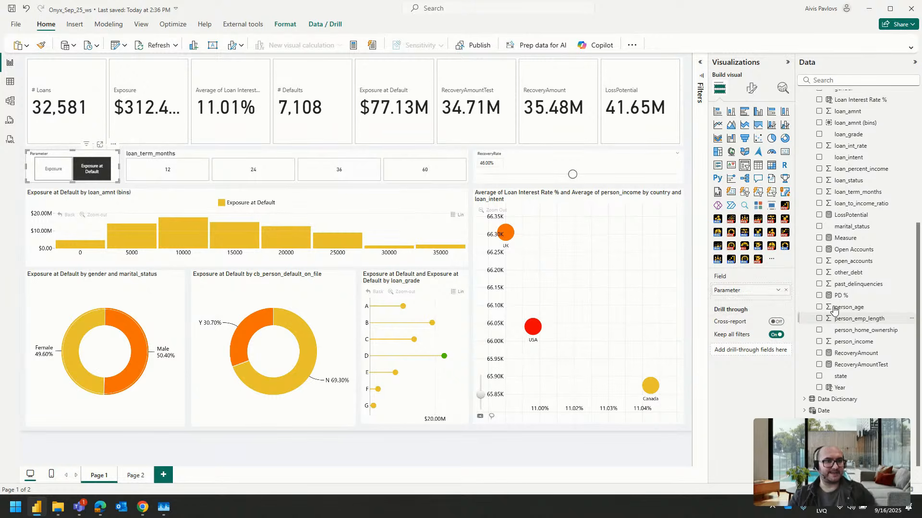
Create a second fields parameter from the Exposure and Exposure at Default measures, with its slicer added to Page 1
scroll(864, 312, up, 5)
scroll(857, 318, down, 5)
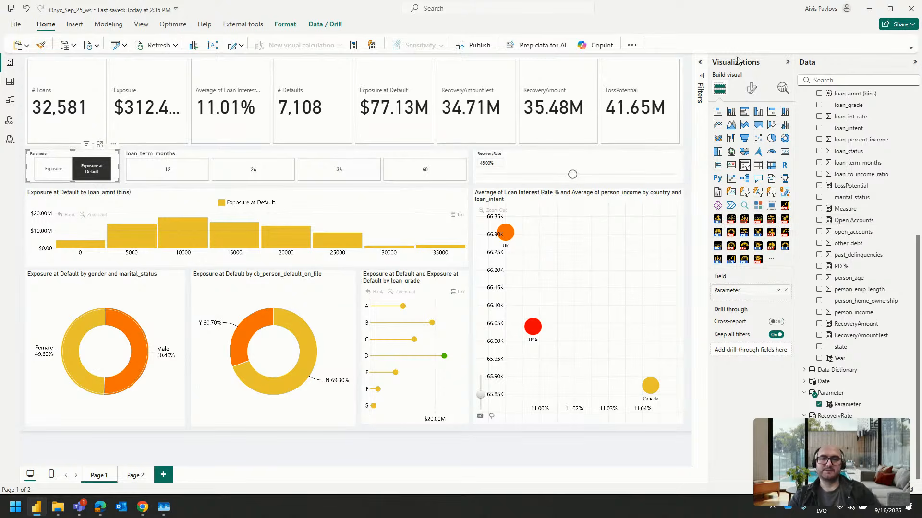
click(109, 24)
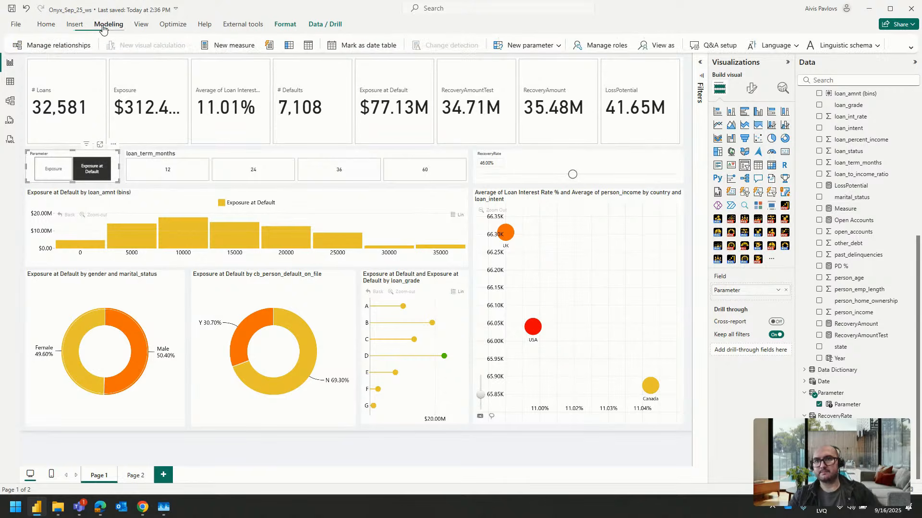
click(555, 47)
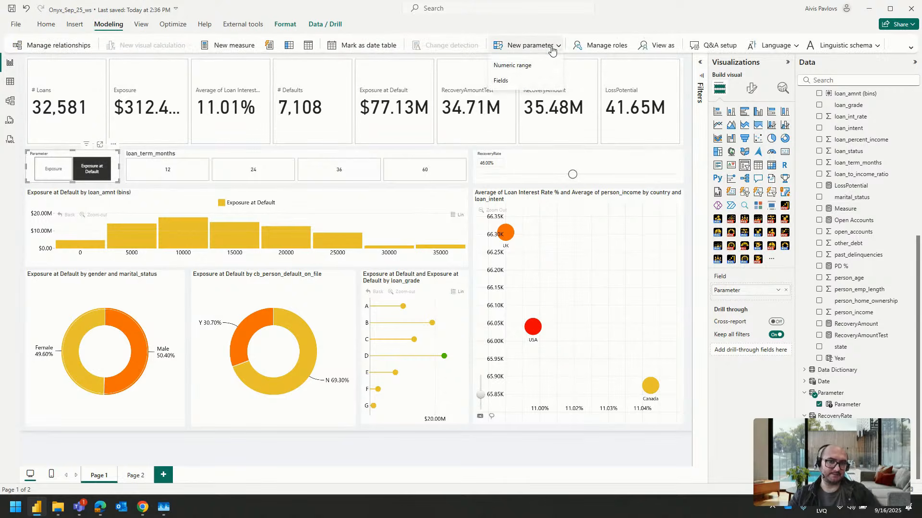
click(518, 81)
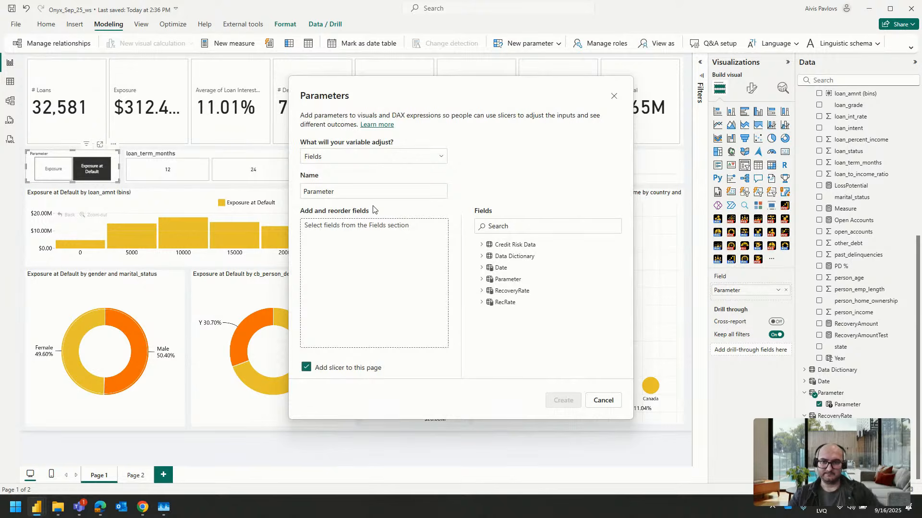
drag(372, 188, 293, 190)
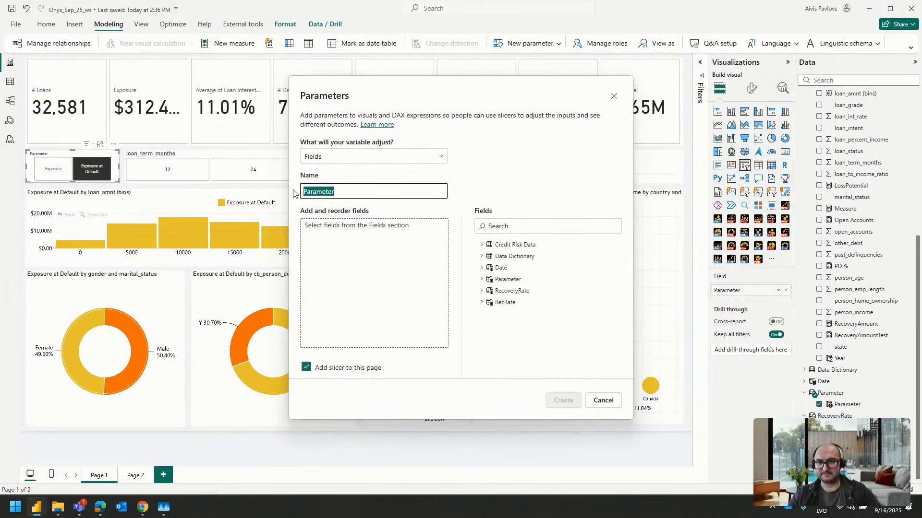
click(482, 245)
scroll(571, 266, down, 4)
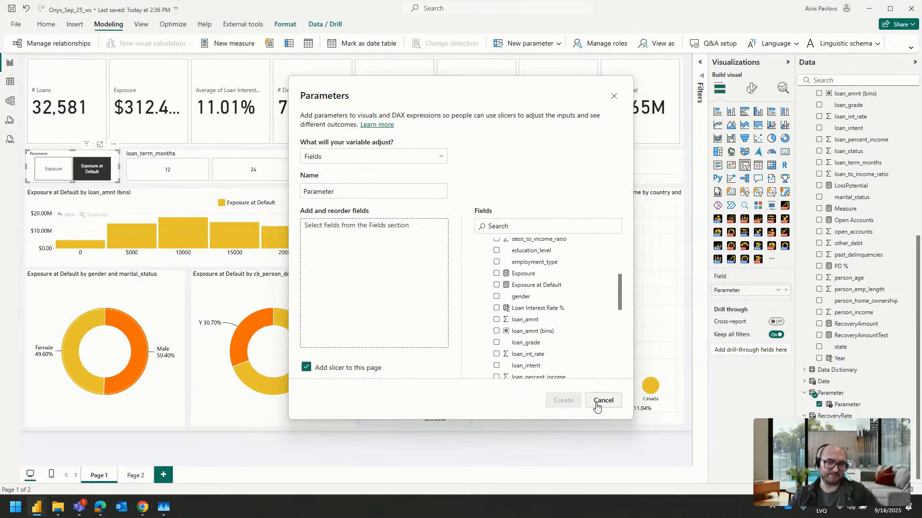
click(496, 273)
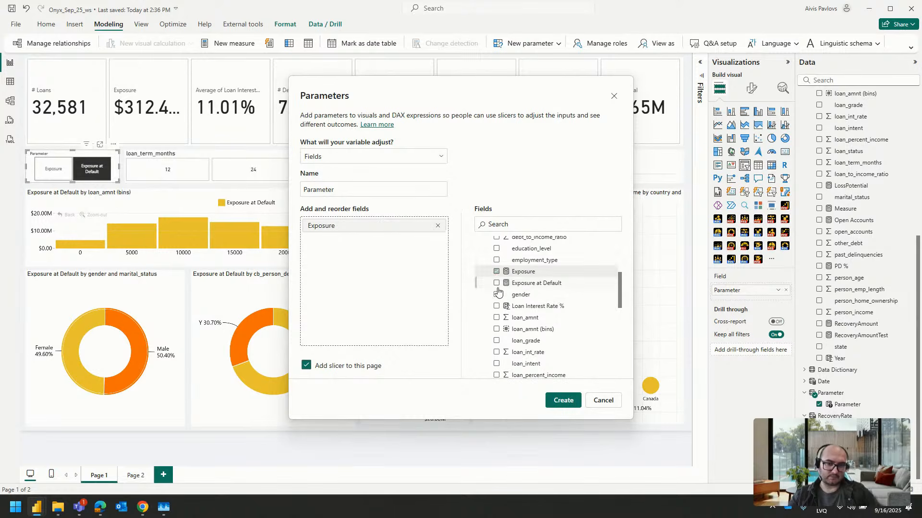
click(496, 285)
click(563, 400)
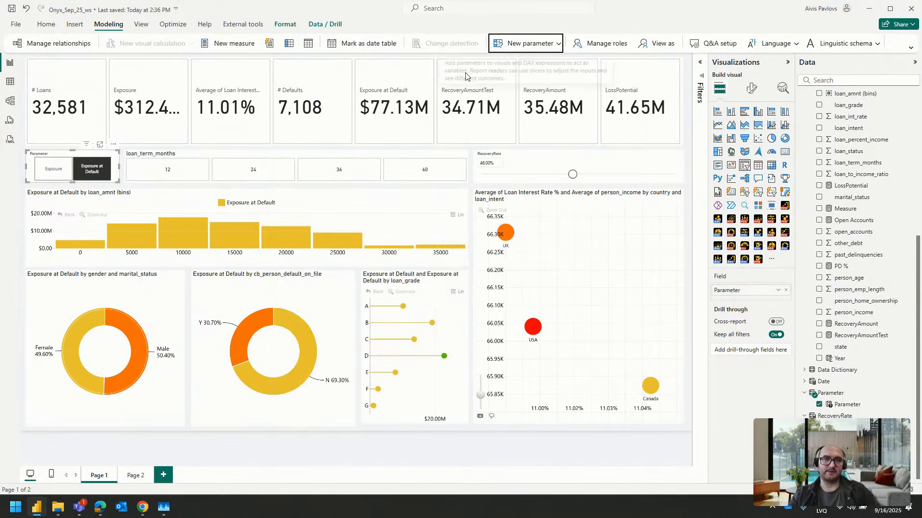
Shorten the country scatter chart from its upper edge and move the new Parameter slicer into the freed space above it
drag(121, 103, 322, 198)
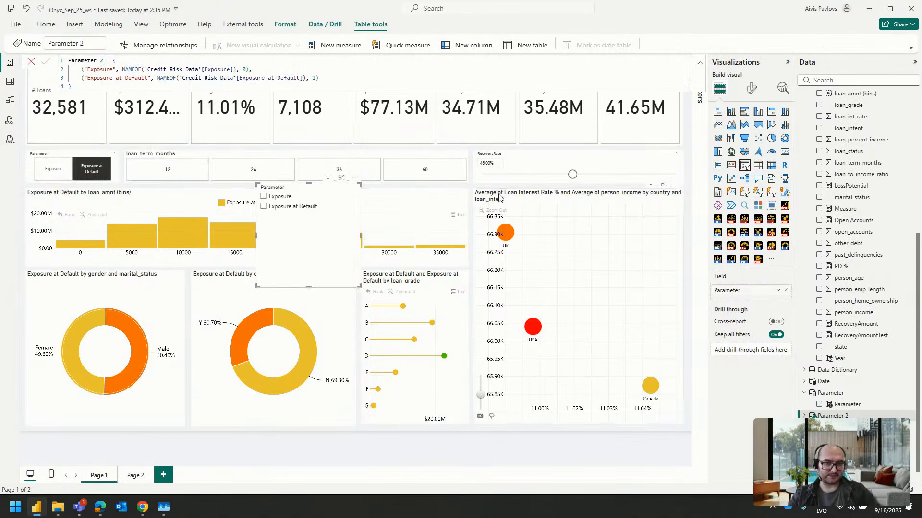
click(499, 195)
drag(473, 188, 479, 316)
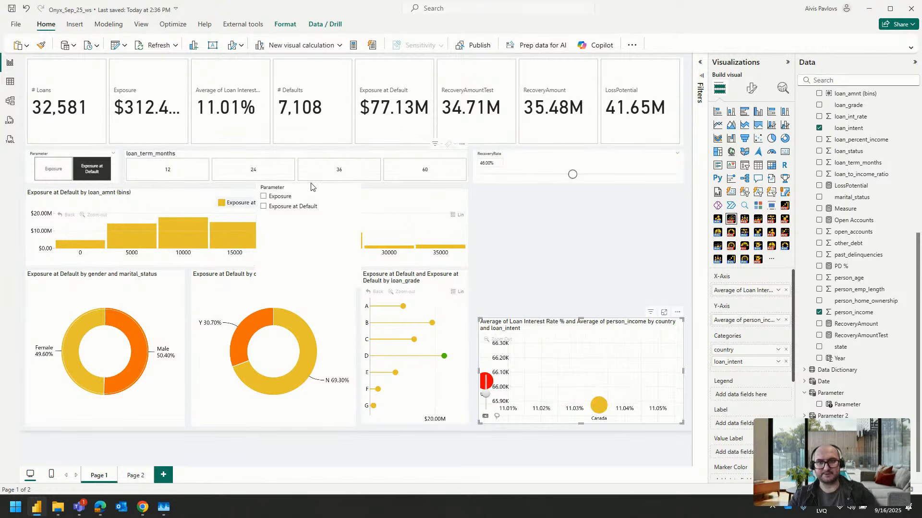
drag(319, 201, 537, 207)
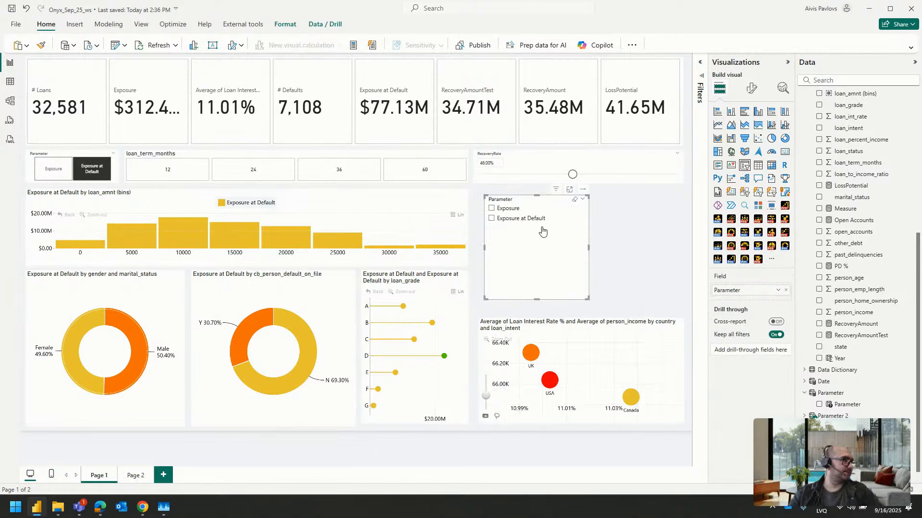
Test multiple selection in the new Parameter slicer by toggling Exposure and Exposure at Default, then clear both options
click(507, 209)
click(514, 218)
ctrl+click(507, 208)
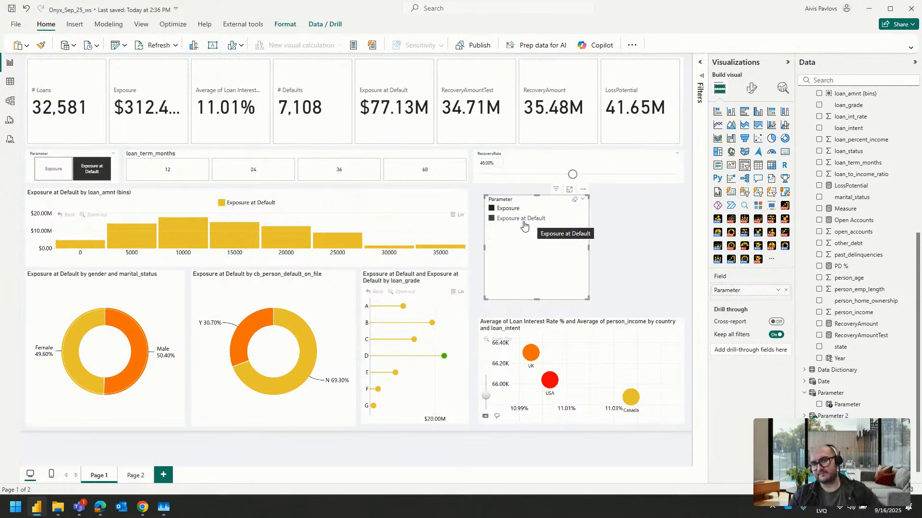
drag(524, 224, 555, 210)
right_click(520, 221)
click(521, 220)
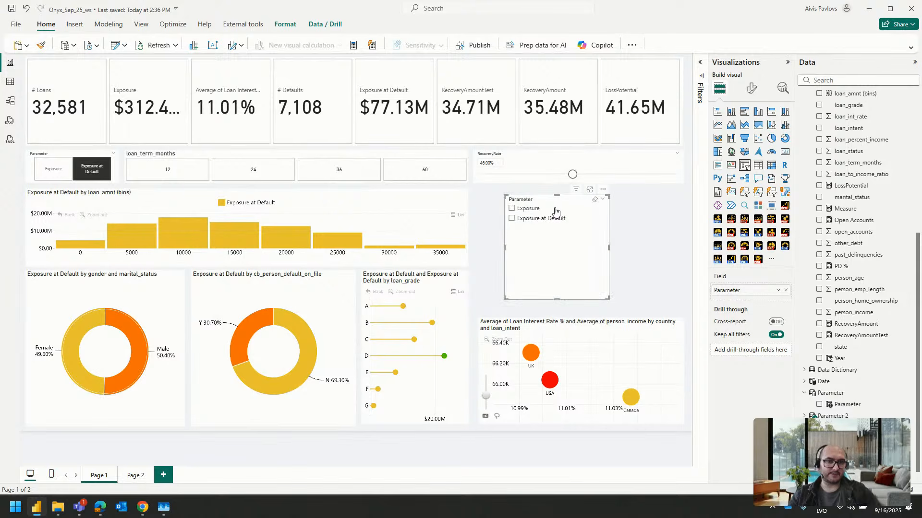
click(518, 223)
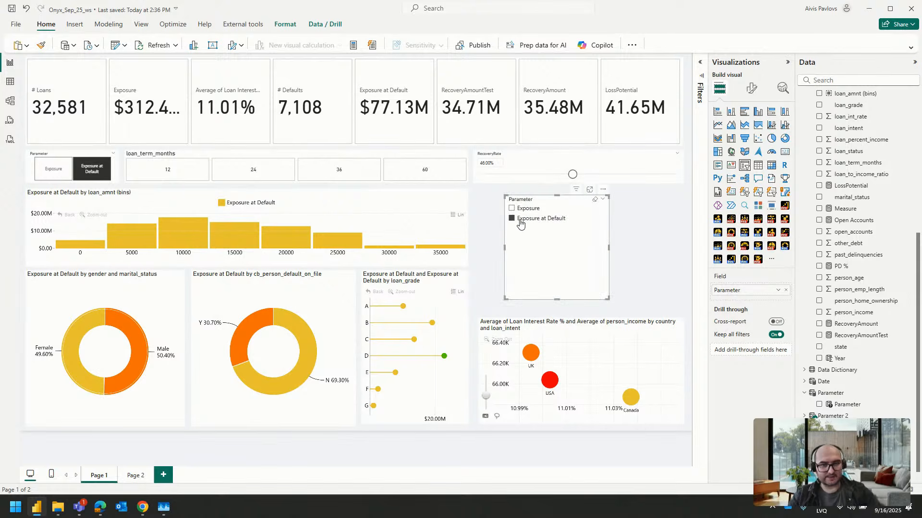
click(522, 222)
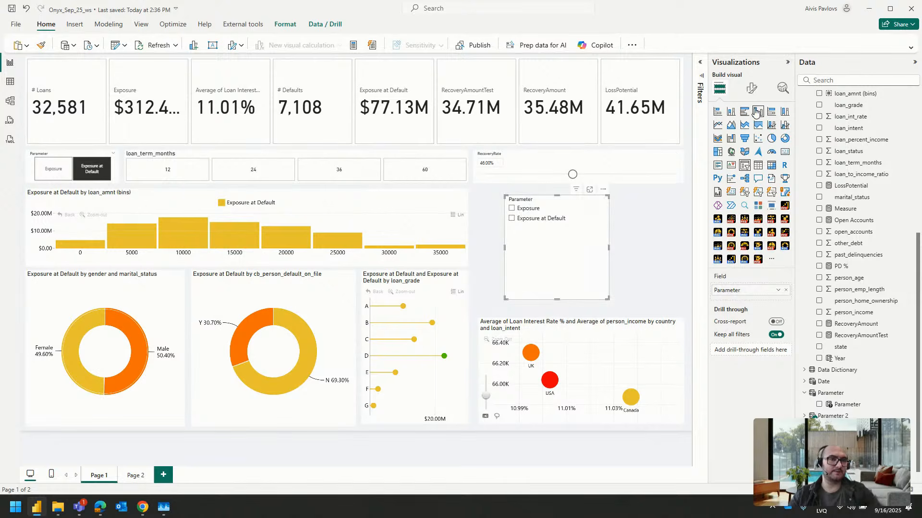
Turn on Single select in the selection settings of the new Parameter slicer
click(752, 89)
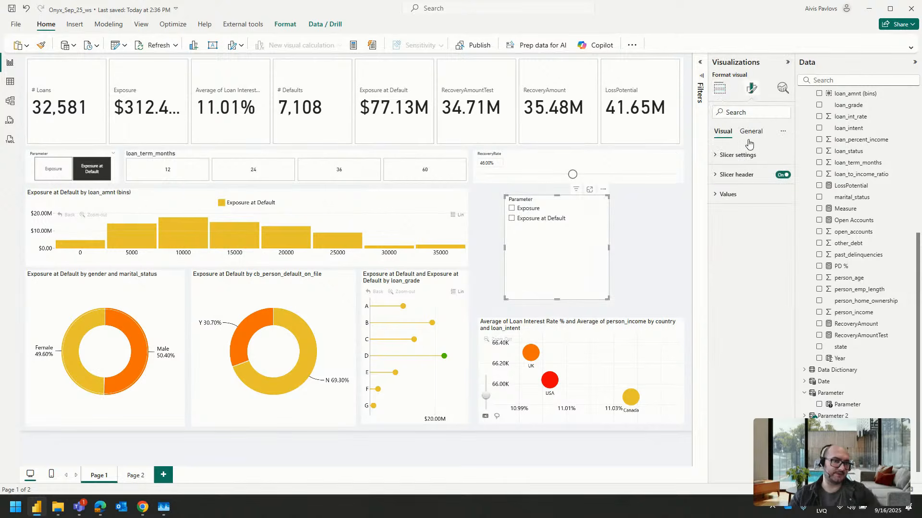
click(740, 155)
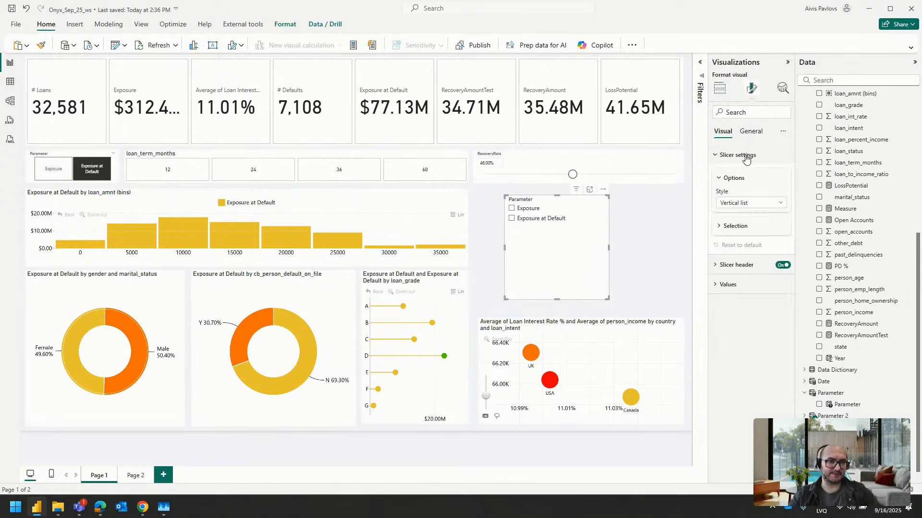
click(727, 234)
click(779, 240)
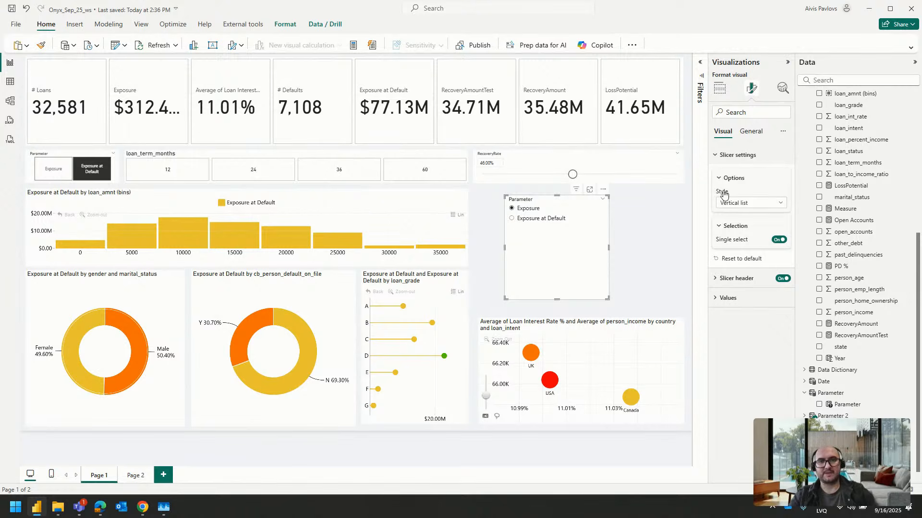
Reduce the new Parameter slicer's height and test switching it to Exposure at Default and back to Exposure
drag(557, 299, 558, 232)
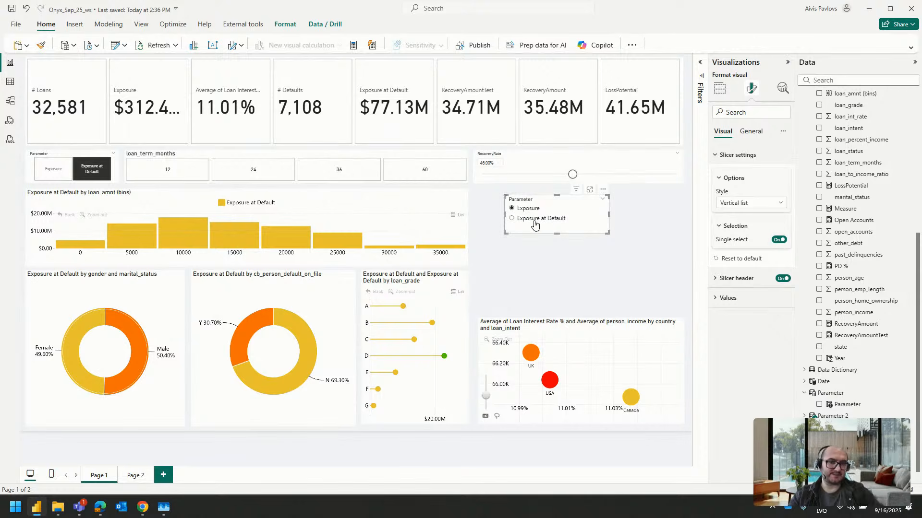
click(534, 222)
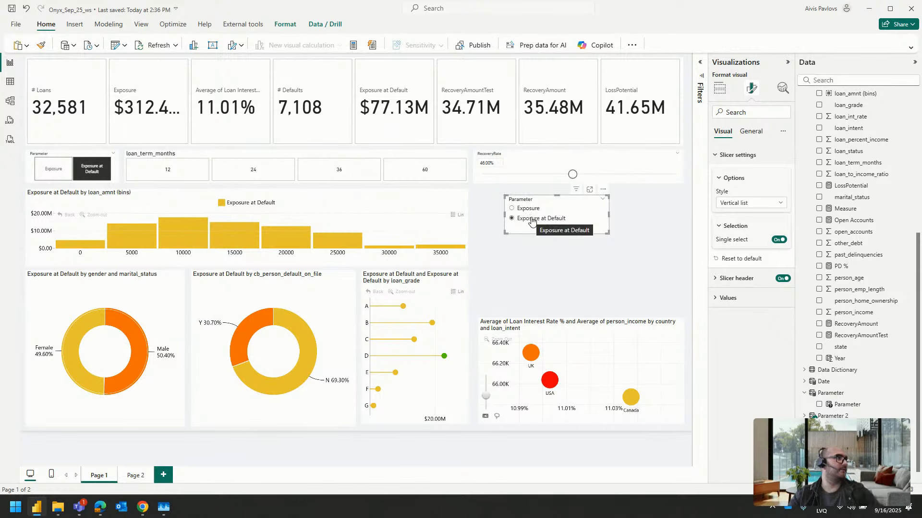
click(75, 168)
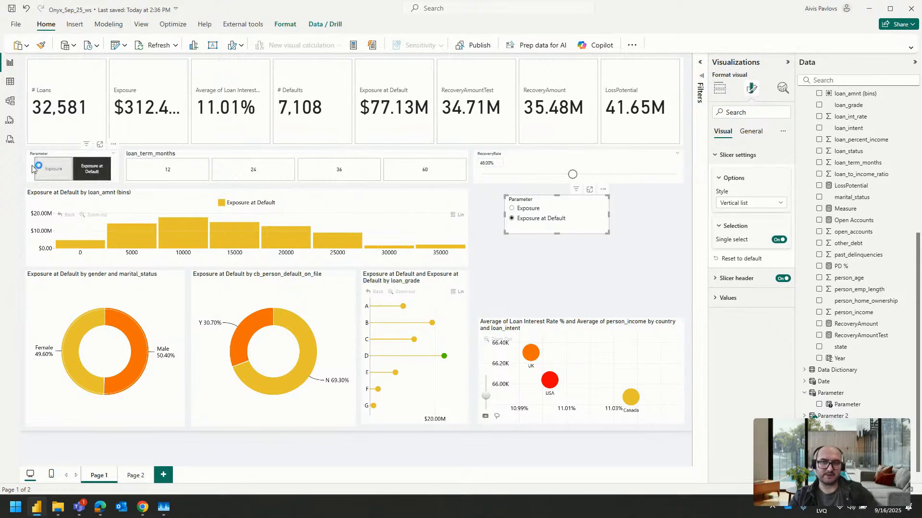
click(576, 209)
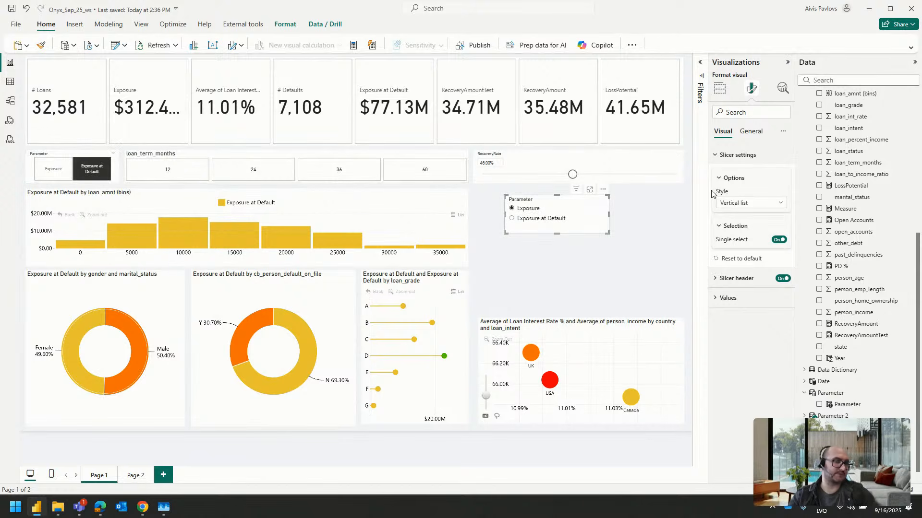
Set the new Parameter slicer's style to Tile, narrow it to one tile, and page between its options
click(734, 203)
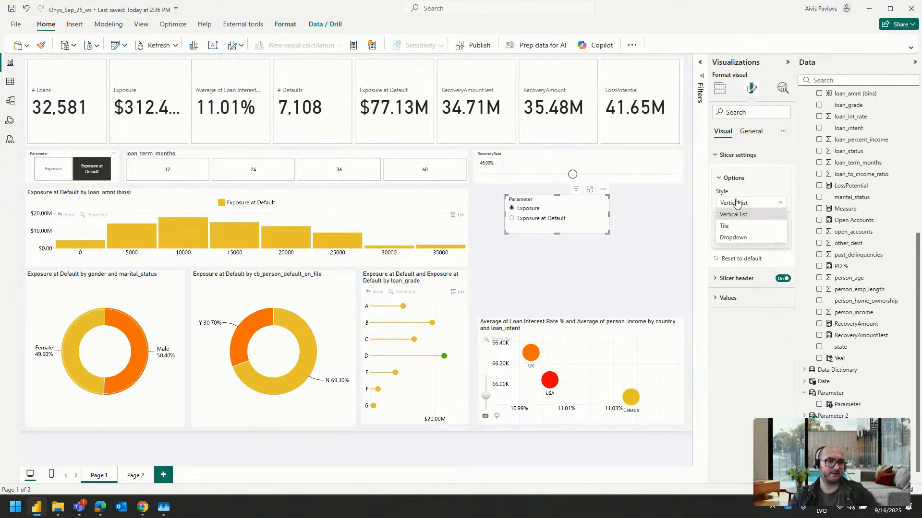
click(737, 228)
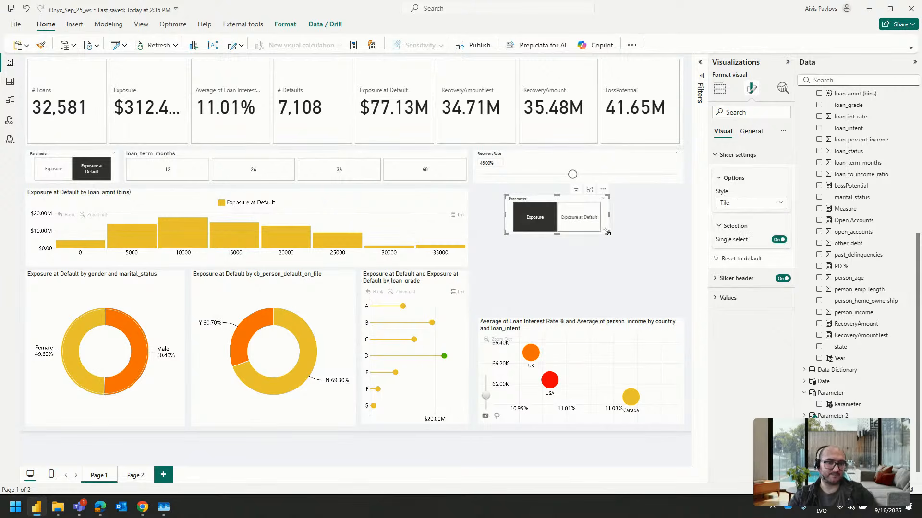
drag(606, 232, 536, 222)
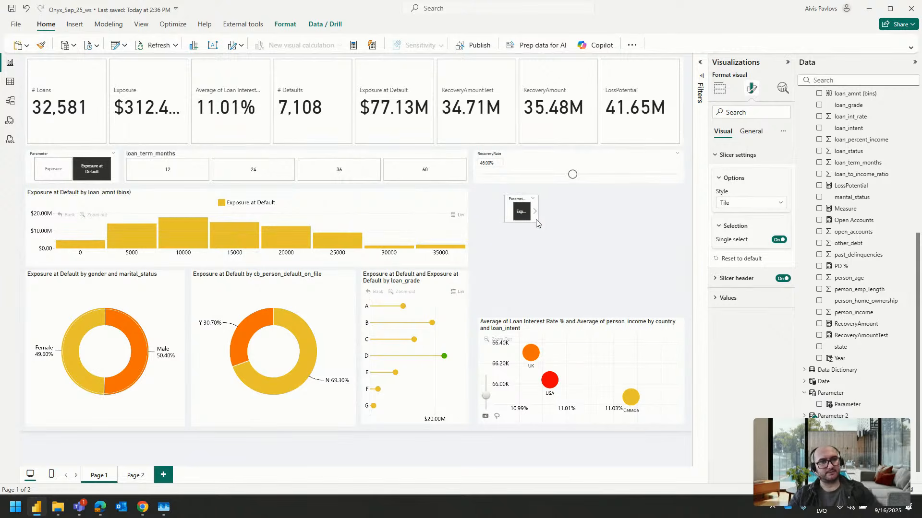
click(536, 221)
click(535, 213)
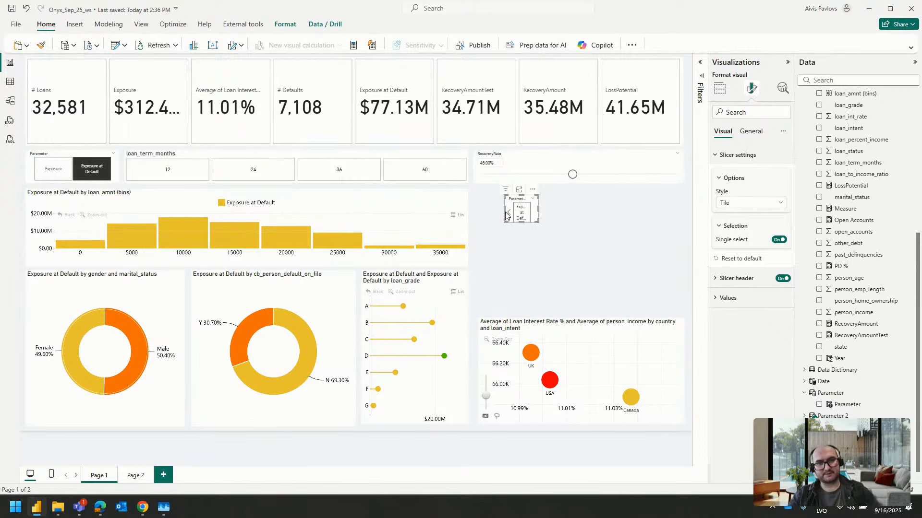
click(509, 214)
Widen the new Parameter slicer so both tiles fit side by side, and select Exposure
click(540, 210)
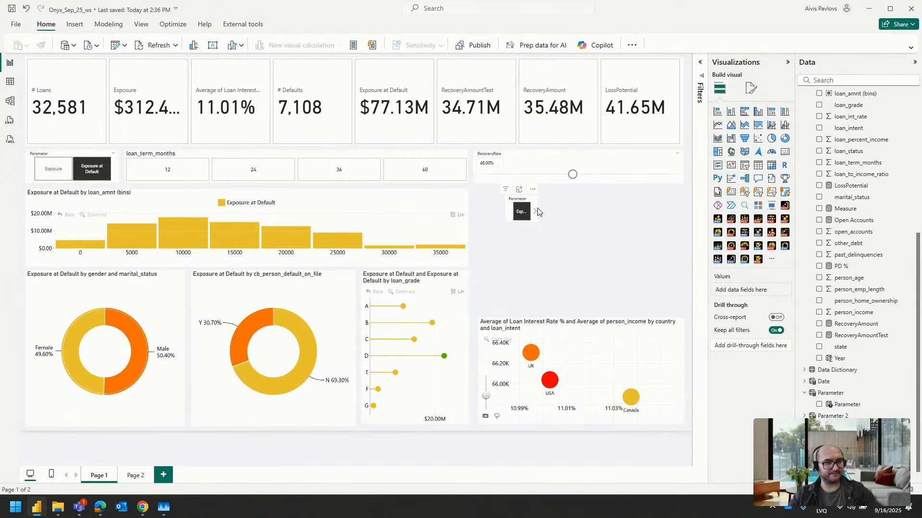
click(537, 209)
drag(538, 209, 665, 214)
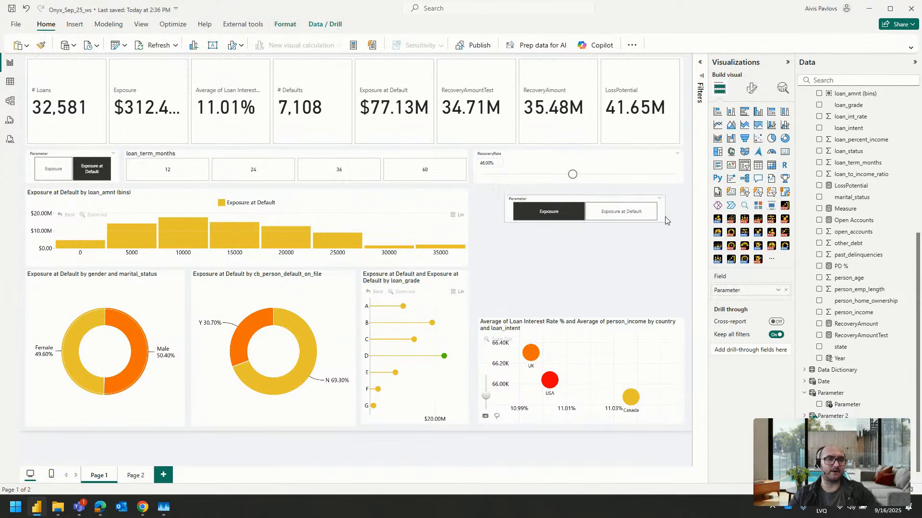
click(578, 208)
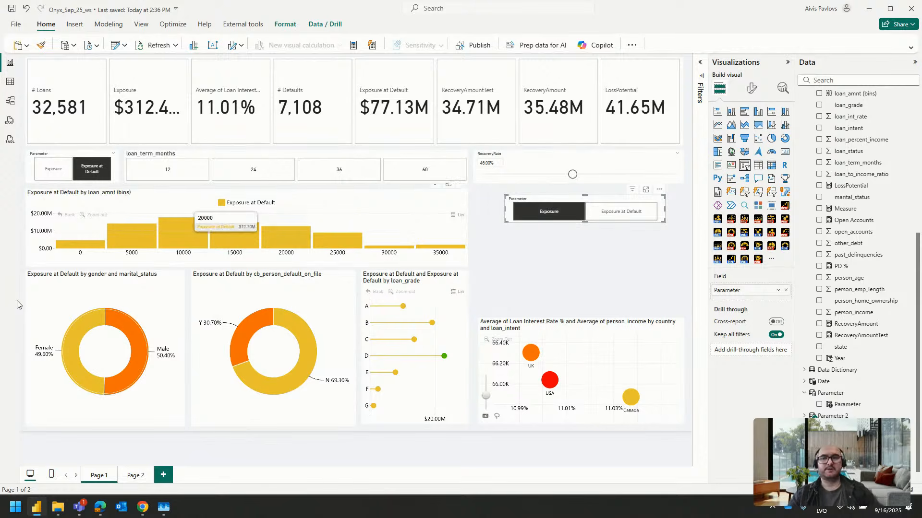
Narrow the loan_term_months slicer from its Parameter side and widen the original Parameter slicer to fill the gap
click(145, 156)
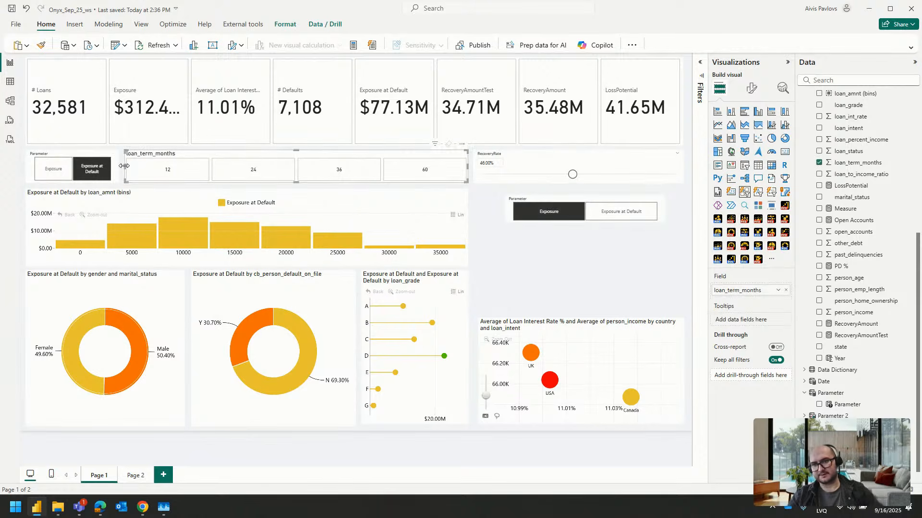
drag(125, 167, 149, 173)
click(93, 154)
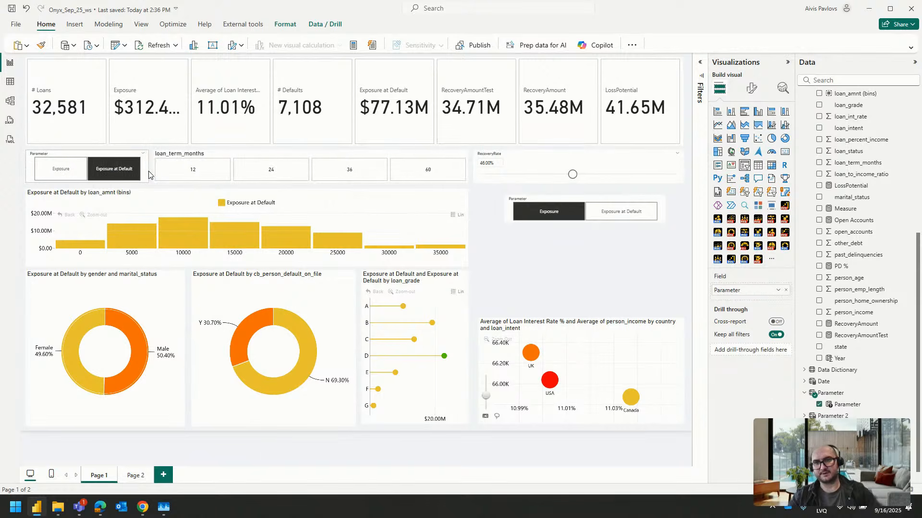
Delete the new Parameter slicer above the scatter chart
click(530, 199)
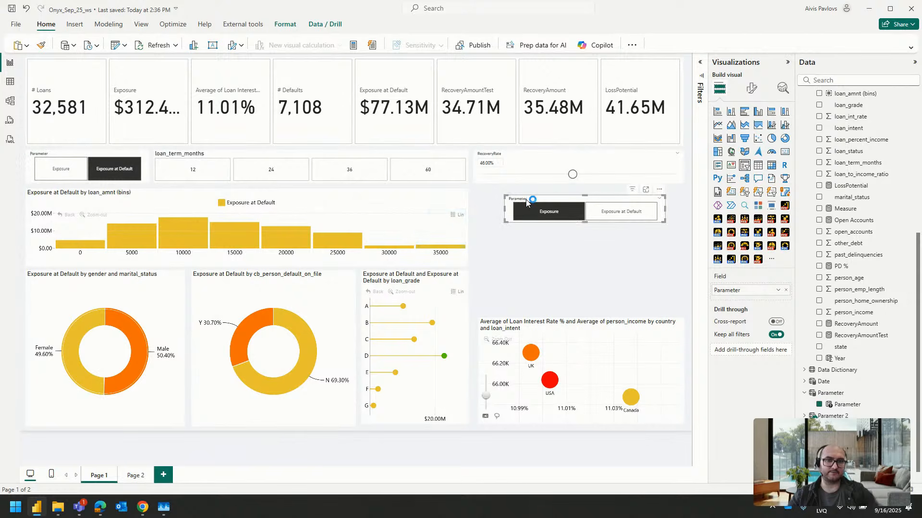
key(Delete)
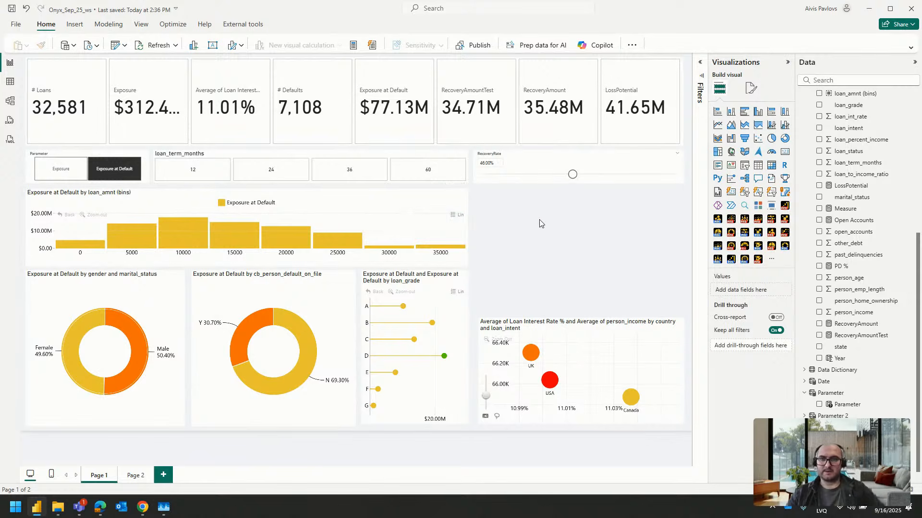
Switch the remaining Parameter slicer to Exposure and shift the loan_term_months slicer slightly toward it
click(60, 169)
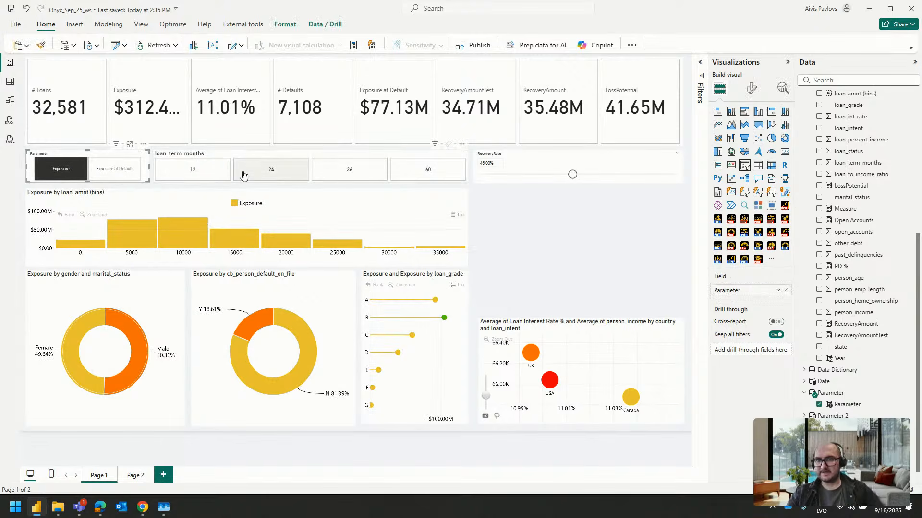
drag(348, 172, 344, 172)
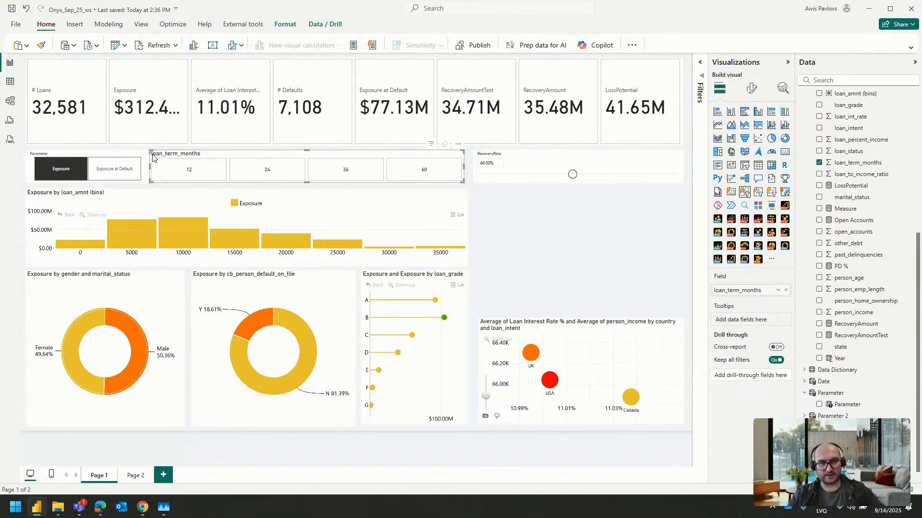
Filter the report by loan terms of 12, 24, 36 and 60 months in turn, and clear the loan_term_months selection
click(189, 171)
click(272, 172)
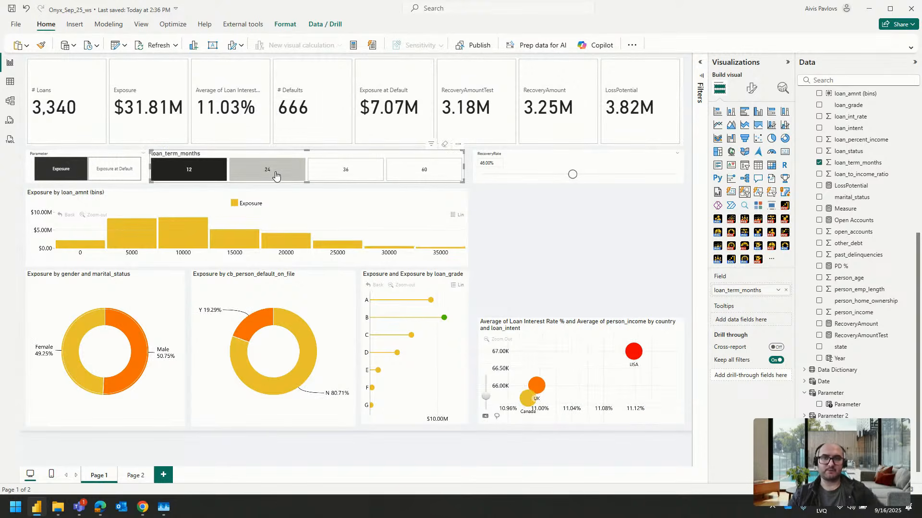
click(349, 172)
click(441, 172)
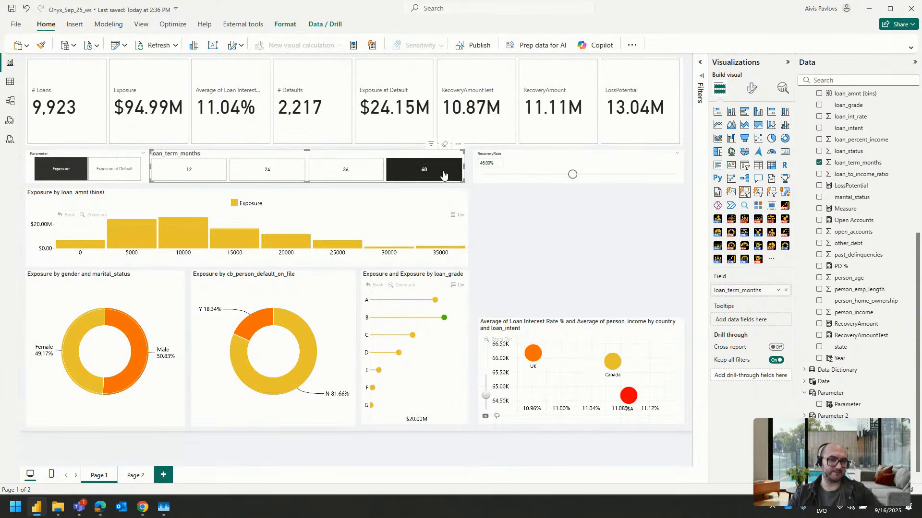
click(428, 174)
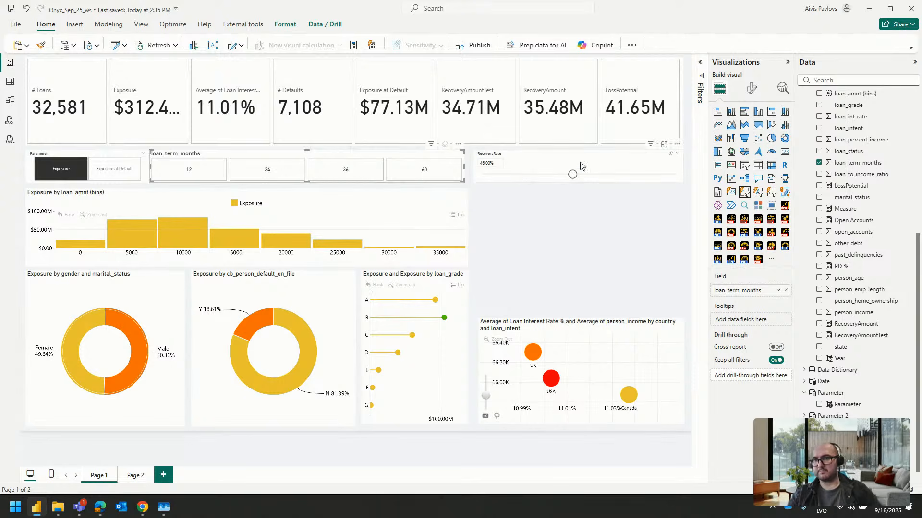
Switch the Parameter slicer to Exposure at Default to compare the charts, and return it to Exposure
click(657, 140)
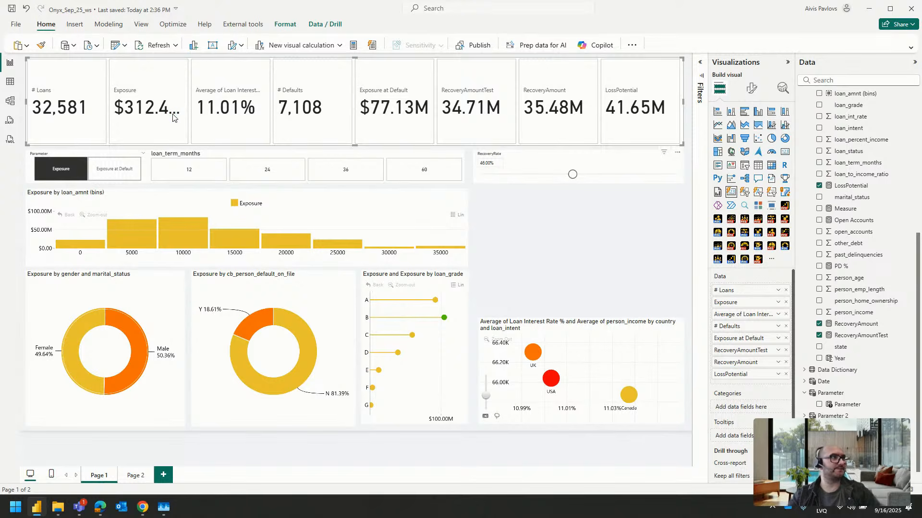
click(114, 169)
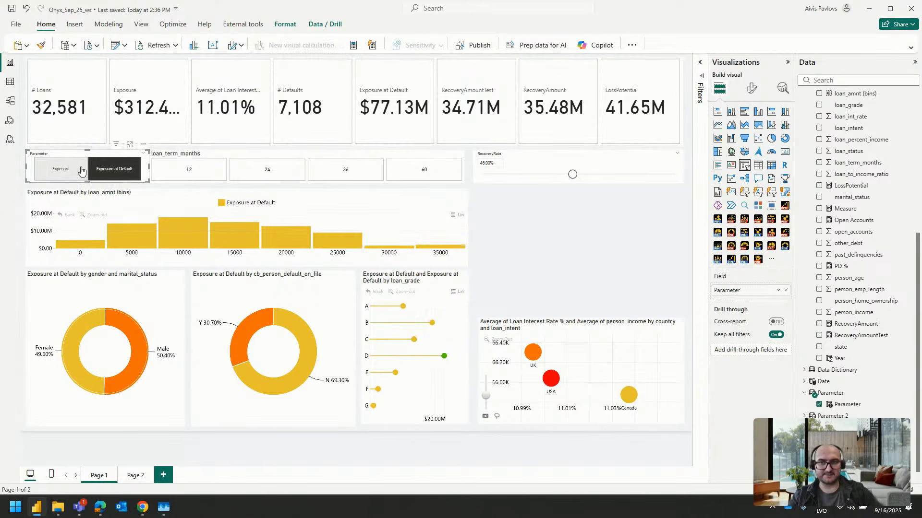
click(61, 169)
Reduce the callout value font size to 36 for all series in the KPI card visual, and deselect the visual
click(283, 124)
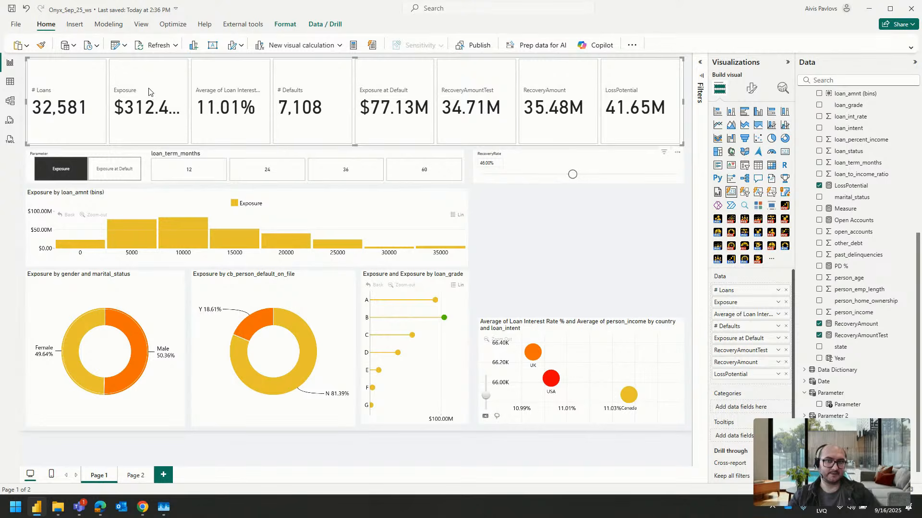
click(751, 88)
click(735, 214)
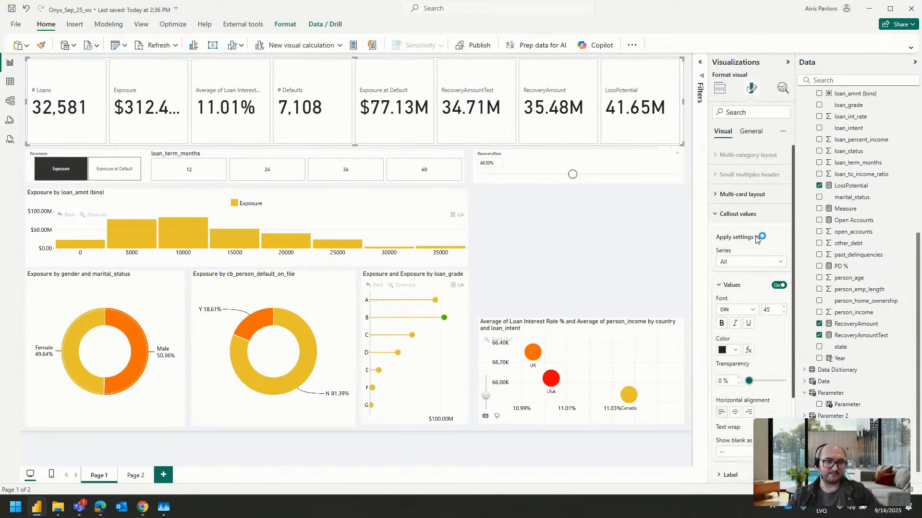
scroll(757, 297, down, 1)
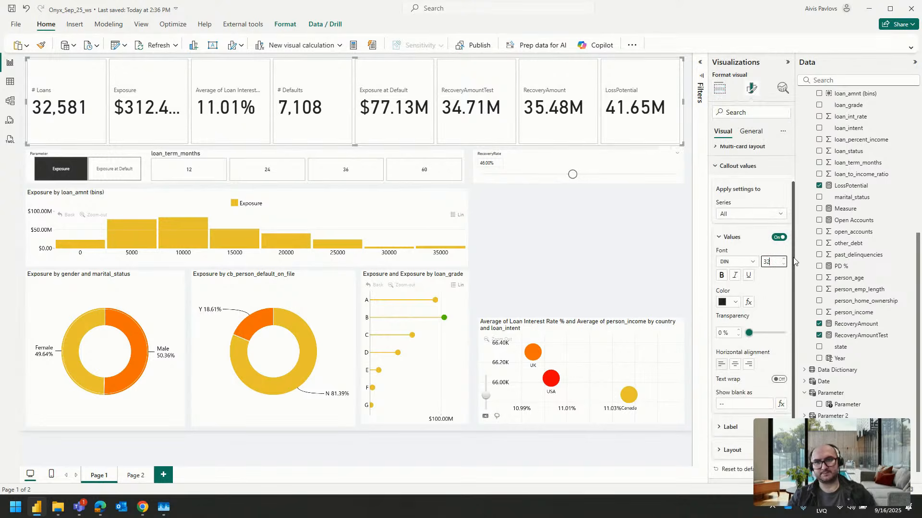
double_click(769, 262)
text(40)
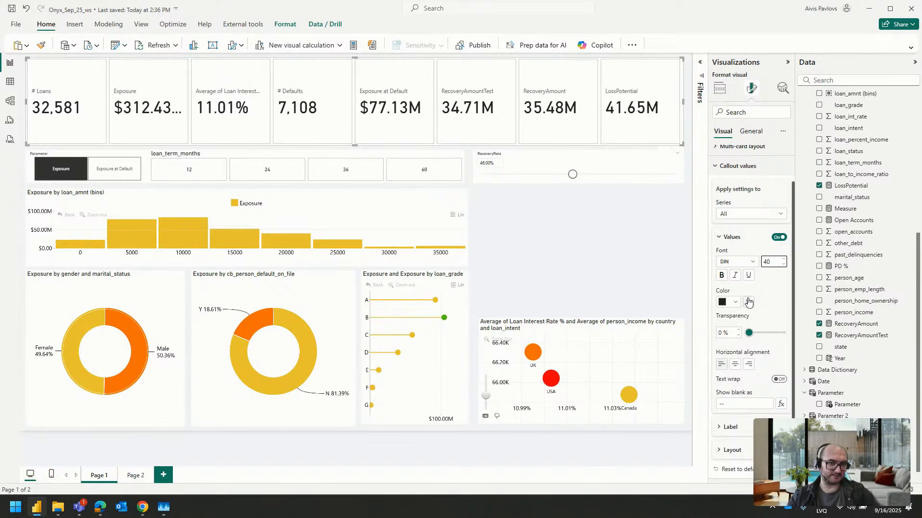
text(6)
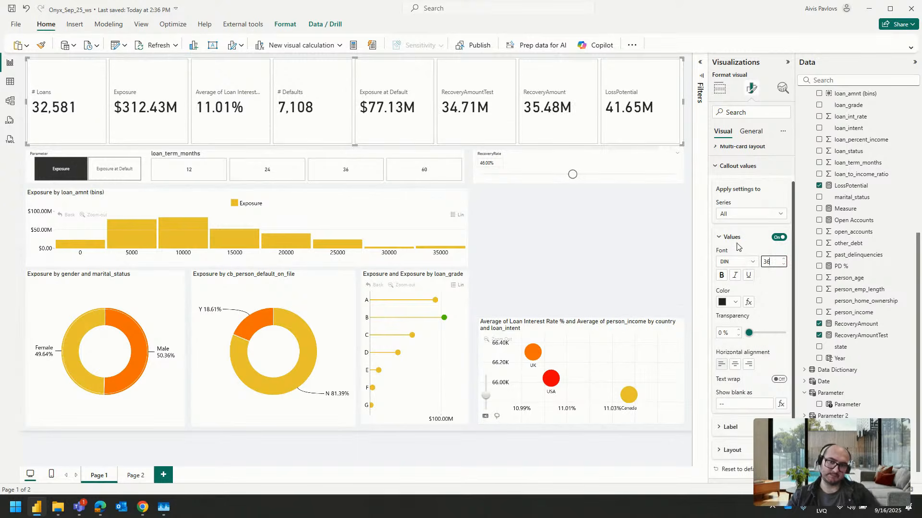
click(618, 246)
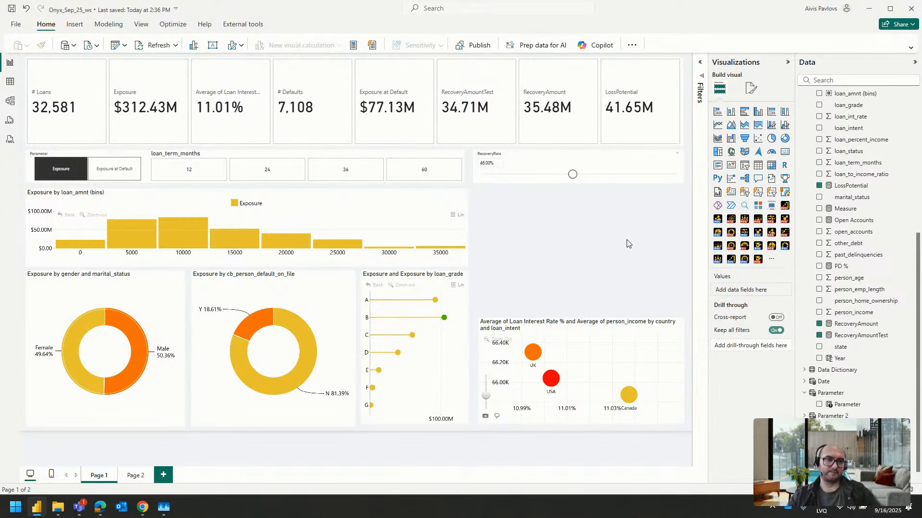
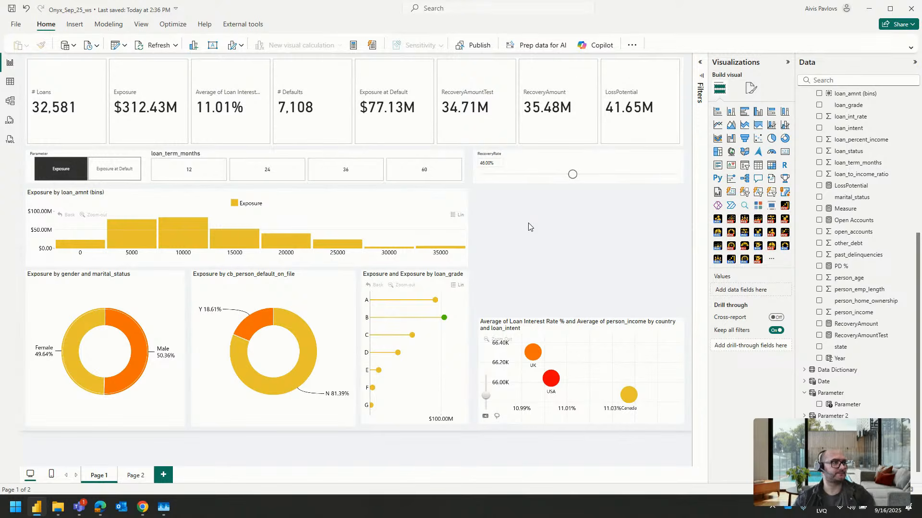
Extend the loan interest rate and person income scatter chart upward to fill the empty space below the RecoveryRate slicer
click(579, 318)
click(580, 317)
drag(582, 318, 590, 190)
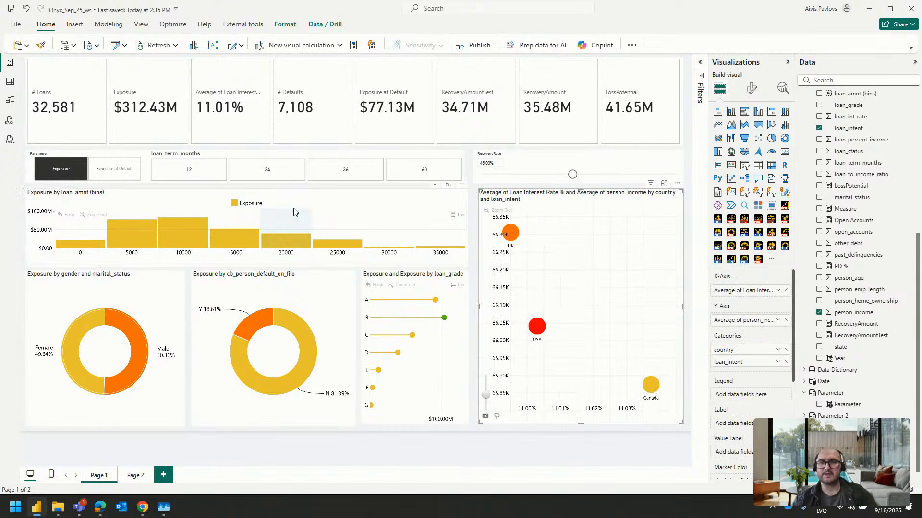
Filter the report to 24-month loans, show Exposure at Default, and set the RecoveryRate slicer to 70%
click(277, 174)
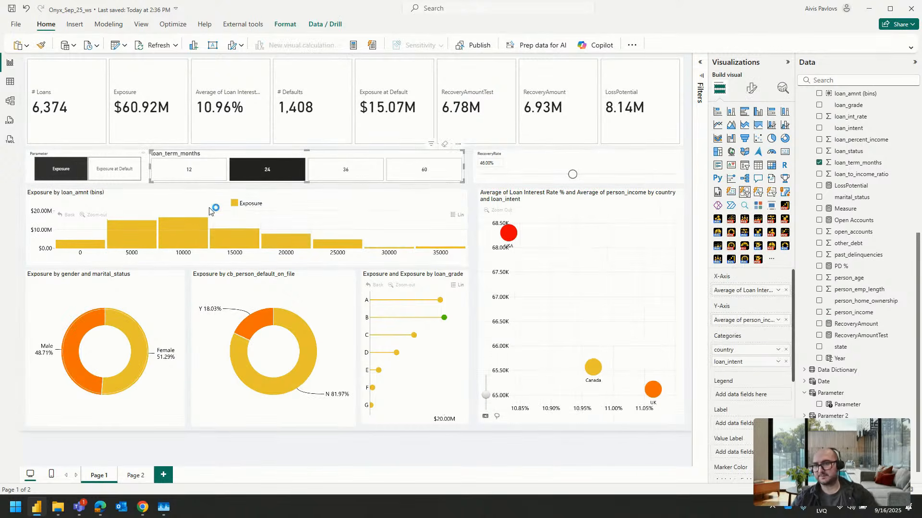
click(114, 169)
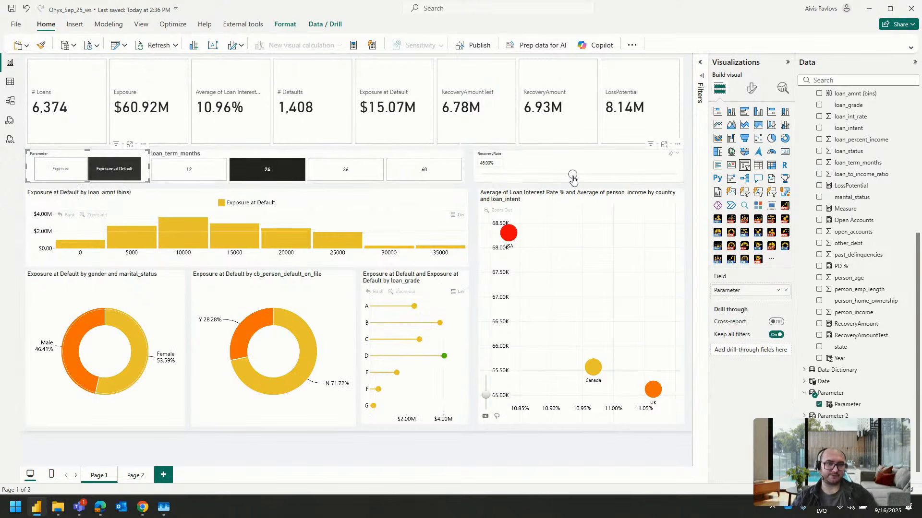
drag(573, 176, 619, 175)
click(331, 290)
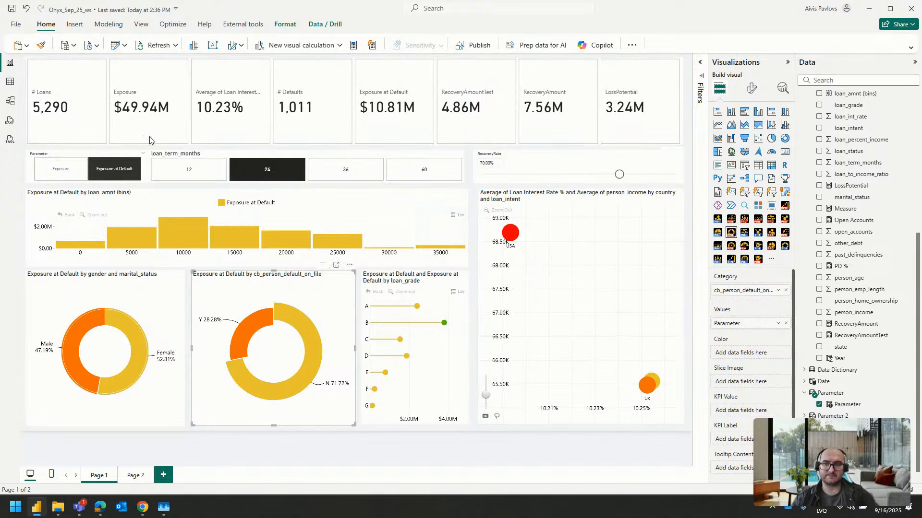
click(64, 366)
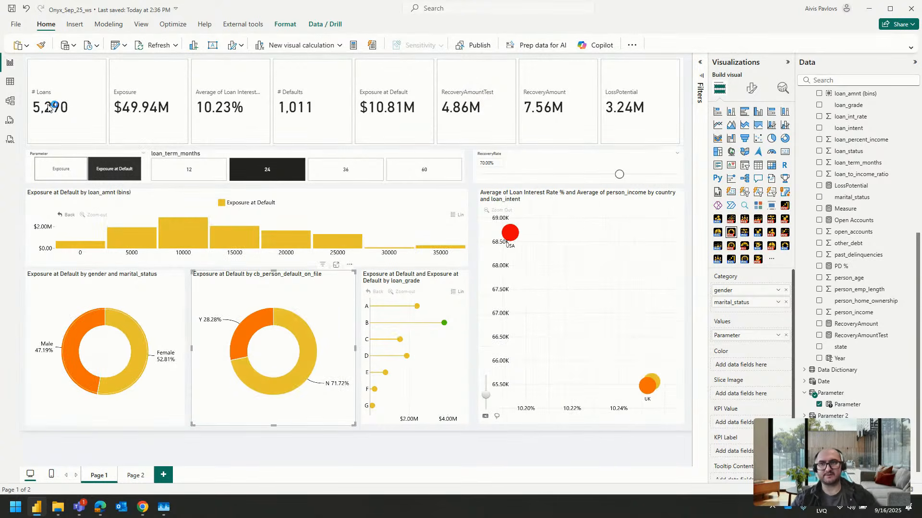
Switch the display units of the # Loans callout value in the KPI card visual to Auto
click(100, 103)
click(752, 88)
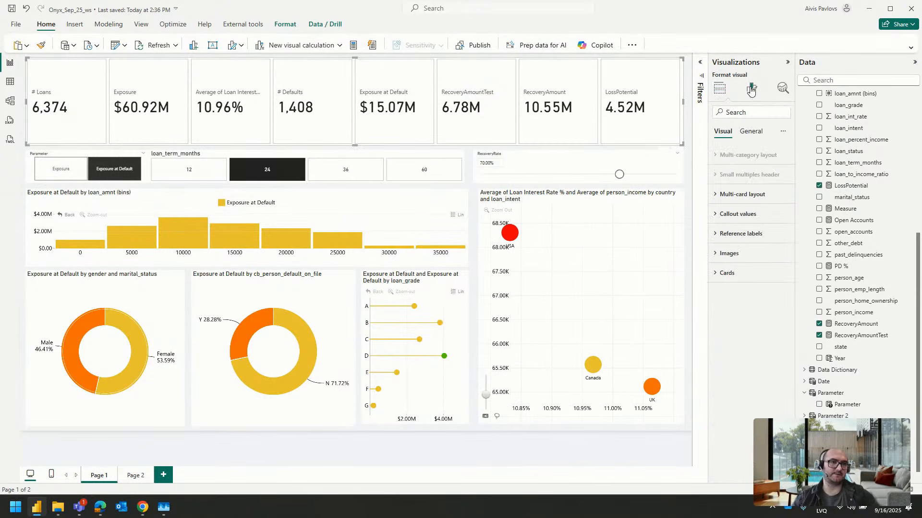
click(737, 213)
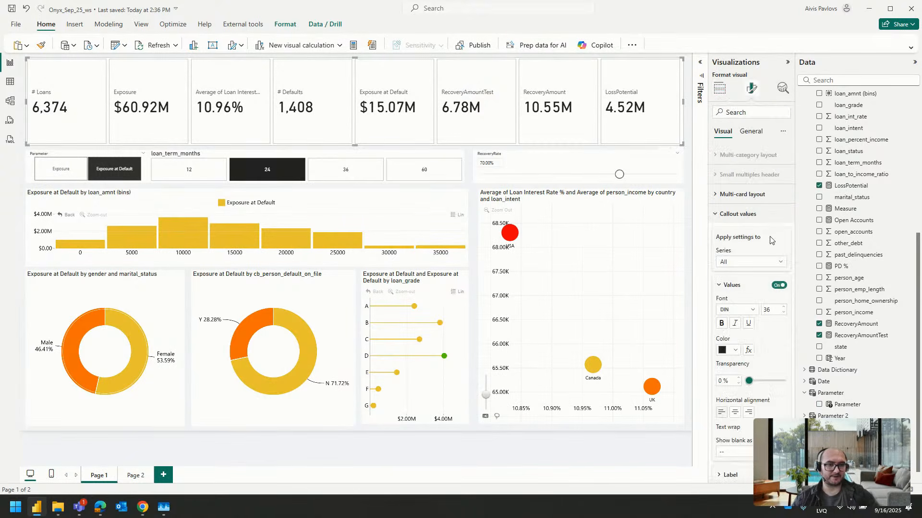
click(750, 262)
click(740, 275)
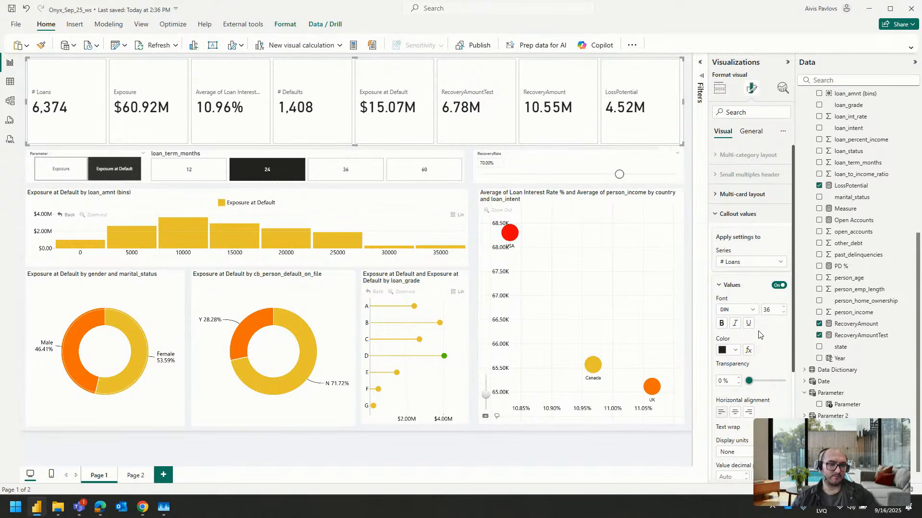
scroll(760, 334, down, 2)
click(749, 355)
click(747, 373)
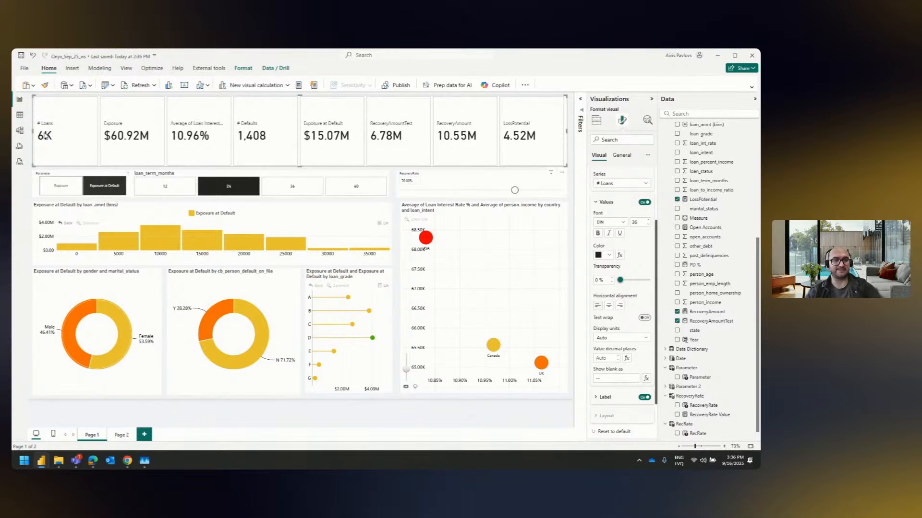
Set the display units of the # Loans callout value to None
scroll(629, 200, up, 1)
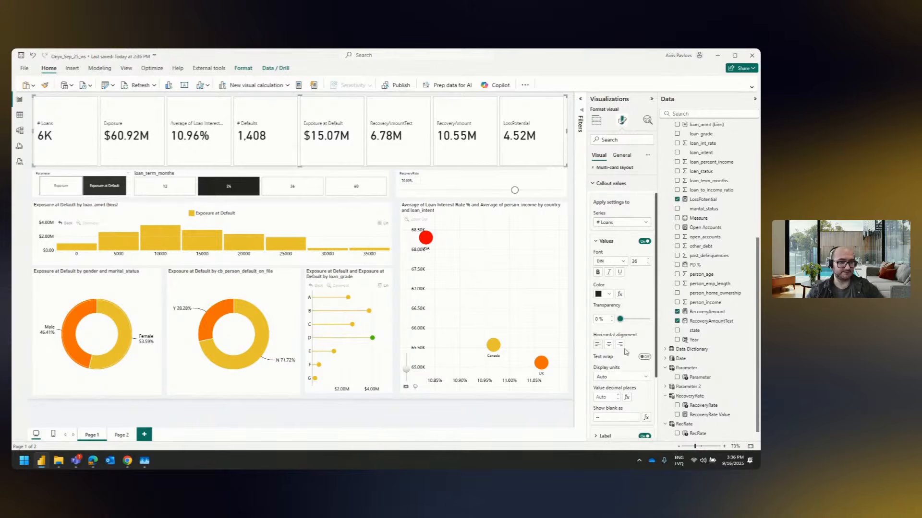
scroll(624, 345, down, 3)
click(619, 299)
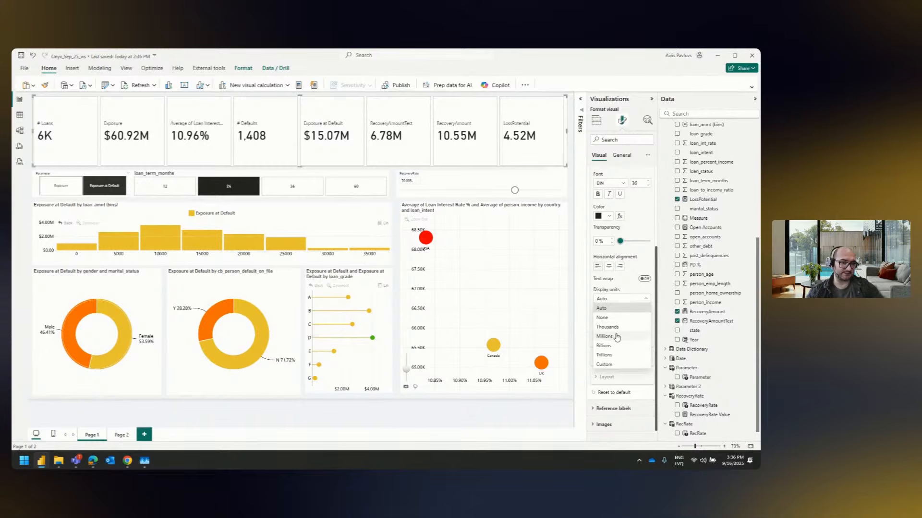
click(612, 318)
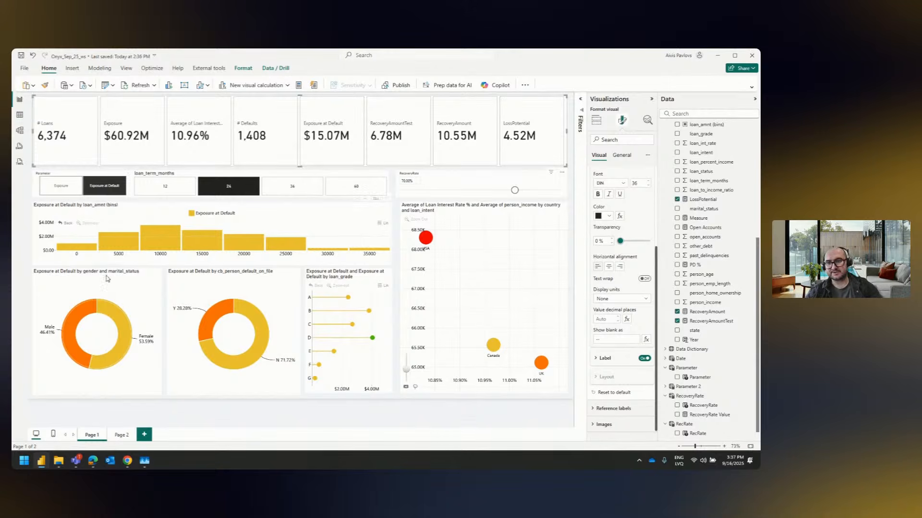
Drill the gender and marital status donut into Female and Single, and clear the 24-month loan term filter
click(111, 310)
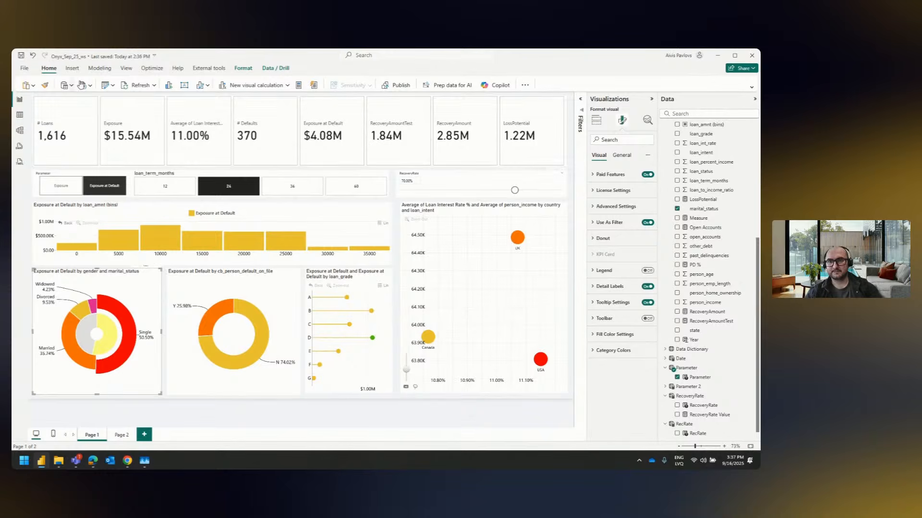
click(203, 135)
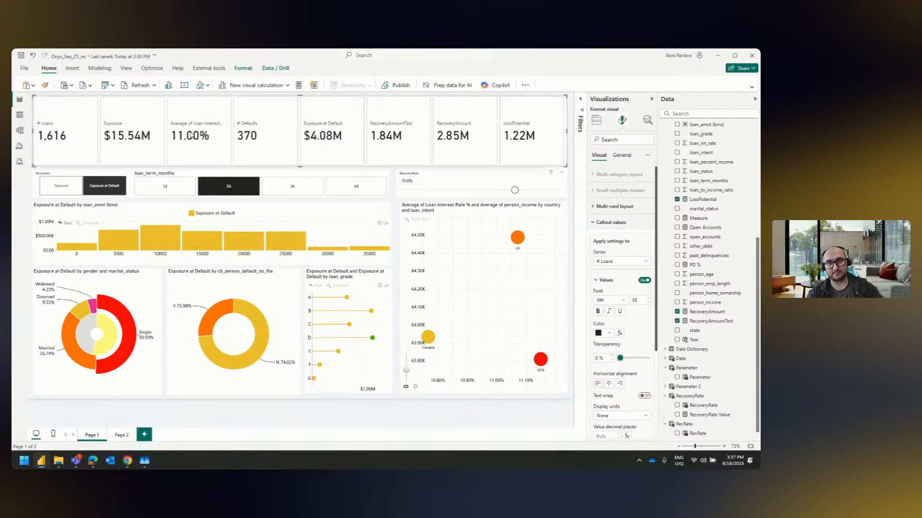
click(241, 184)
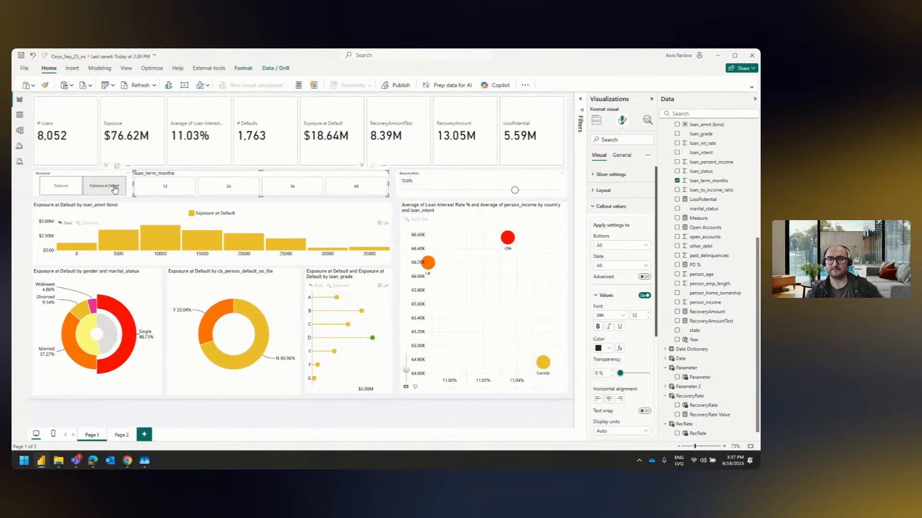
click(439, 198)
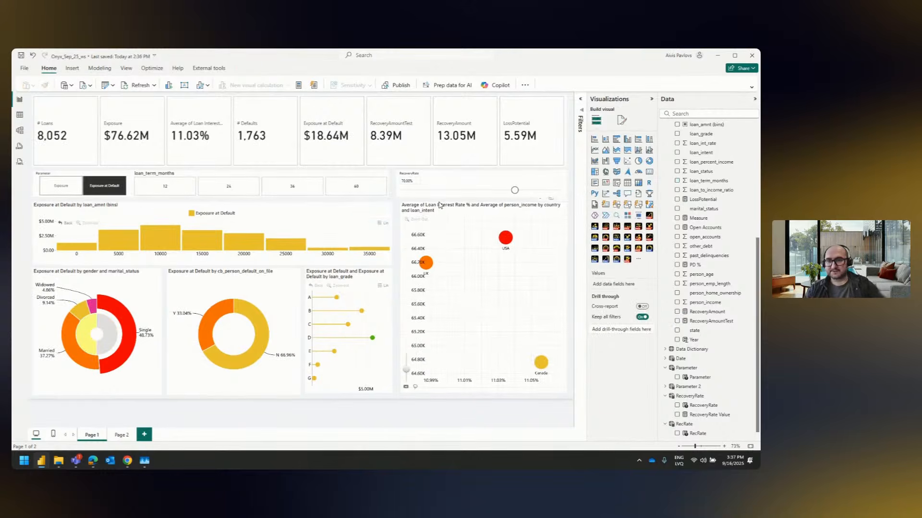
Try loan_amnt as an additional category above loan_amnt (bins) in the column chart, and remove it again
click(129, 209)
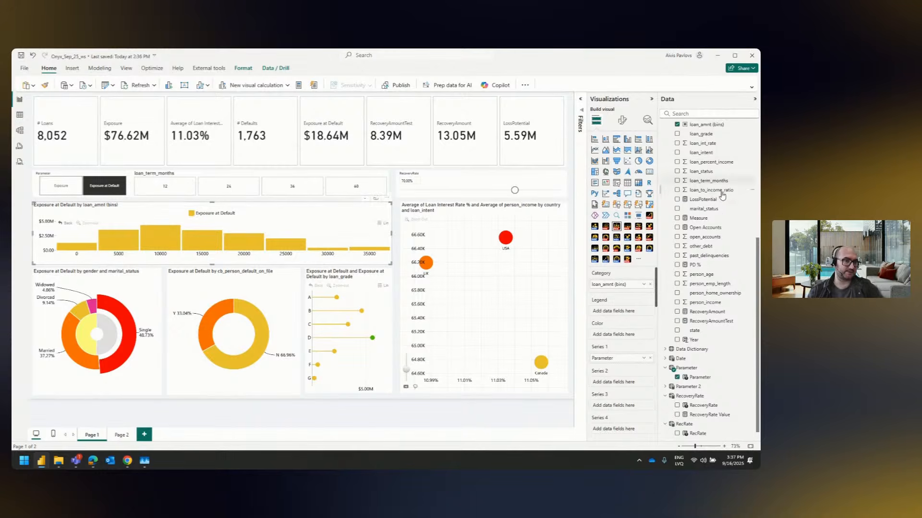
scroll(720, 184, up, 4)
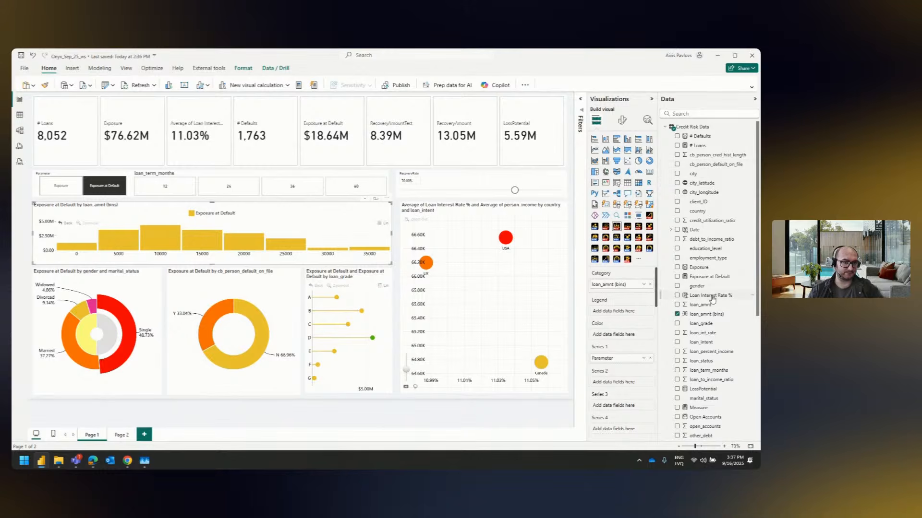
drag(713, 307, 619, 284)
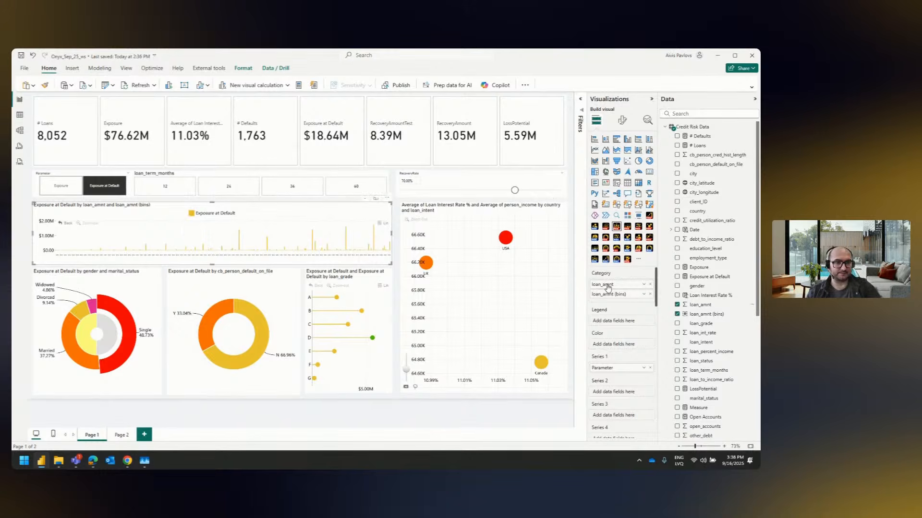
drag(607, 287, 501, 293)
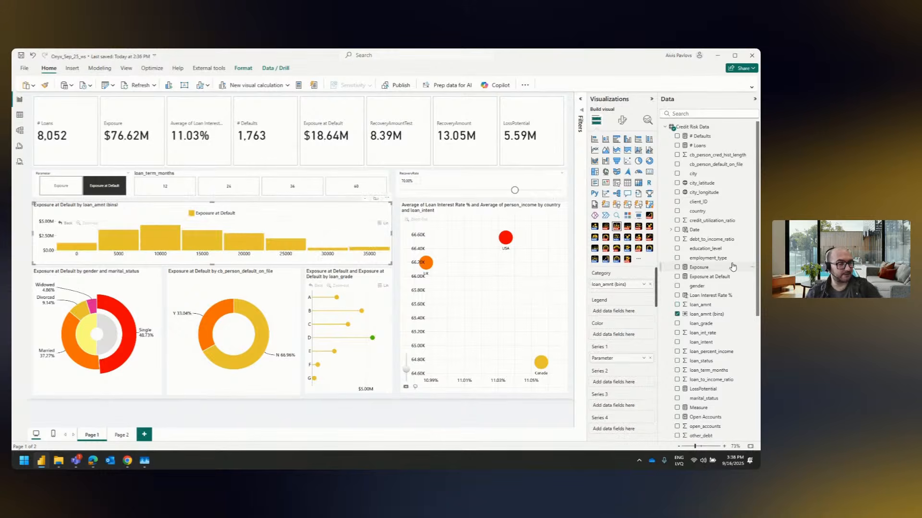
Try a new loan_amnt group of type Bin, using Size of bins with a bin size of 5000
right_click(701, 309)
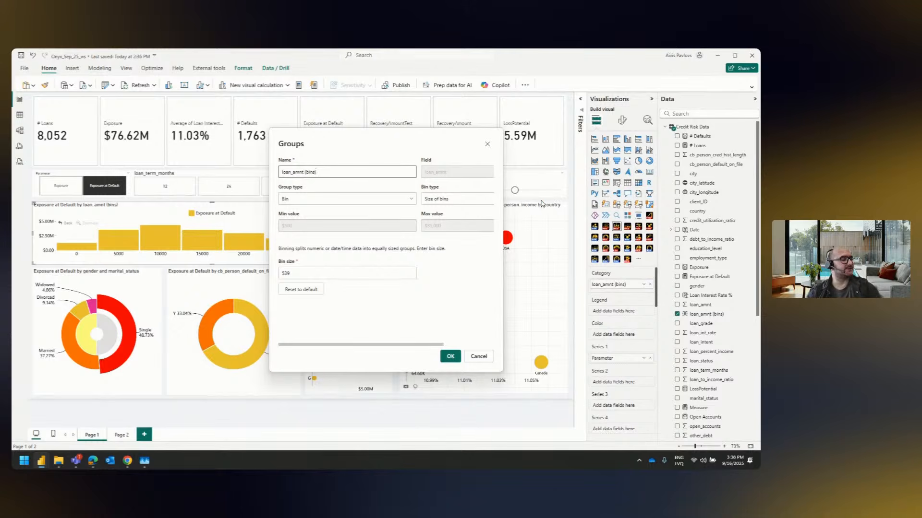
click(338, 199)
click(299, 226)
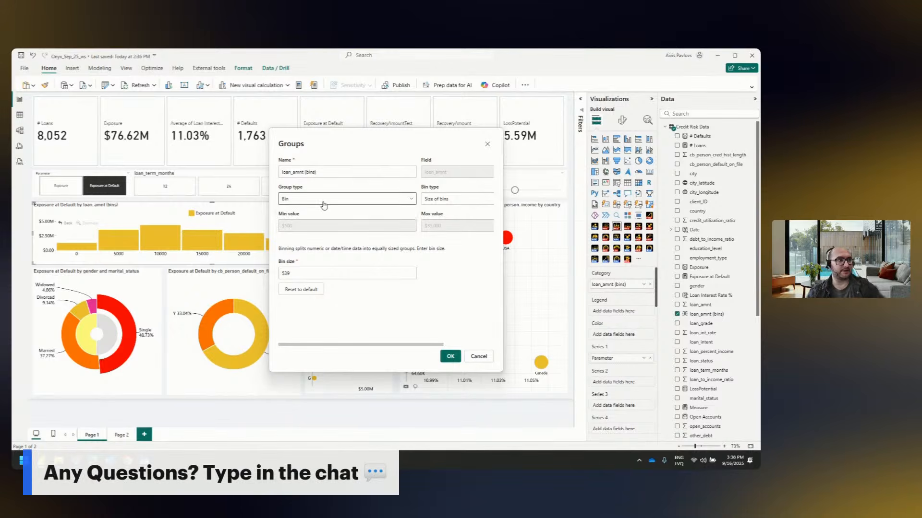
click(458, 203)
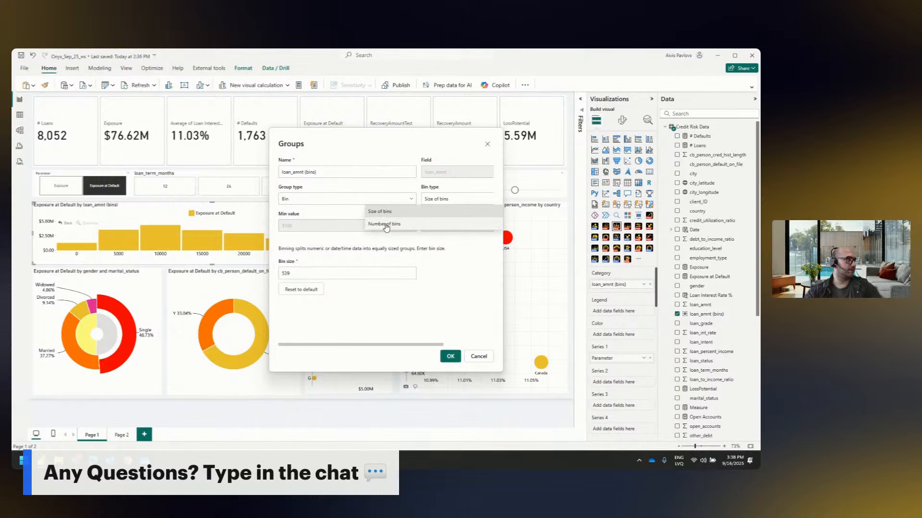
click(427, 212)
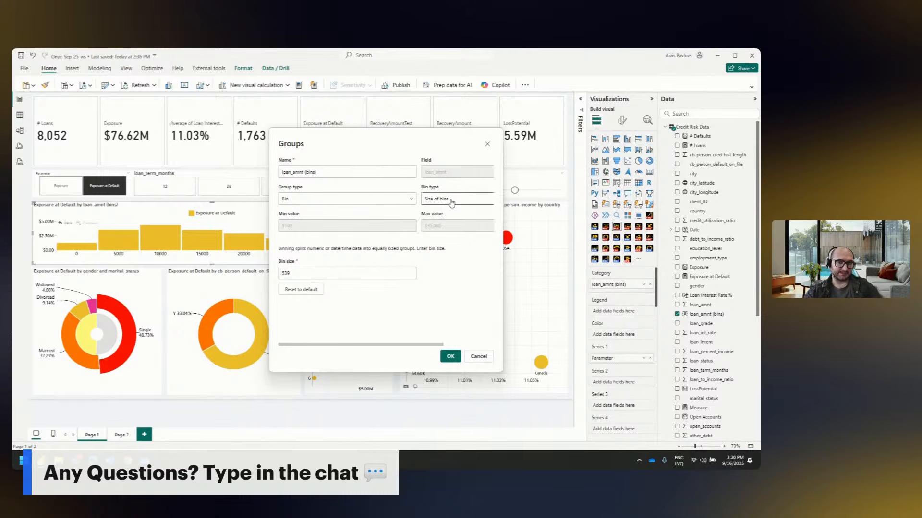
double_click(342, 278)
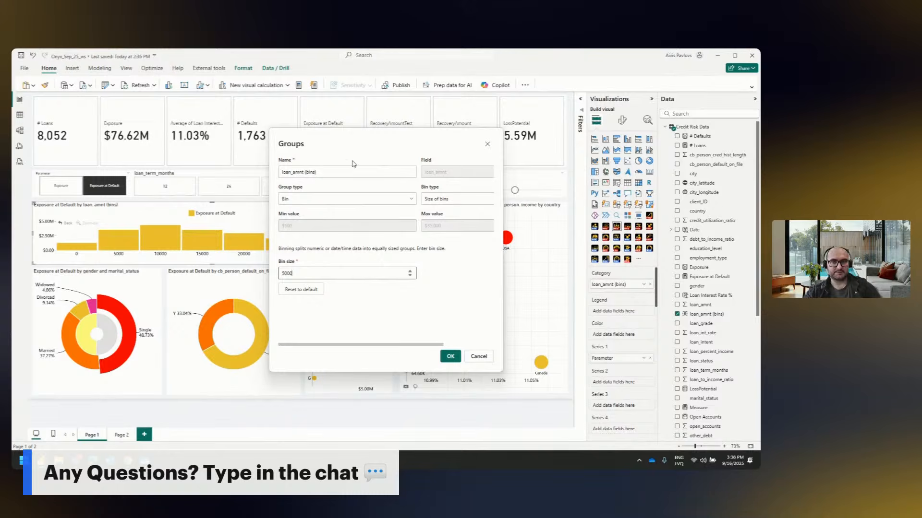
drag(355, 140, 527, 168)
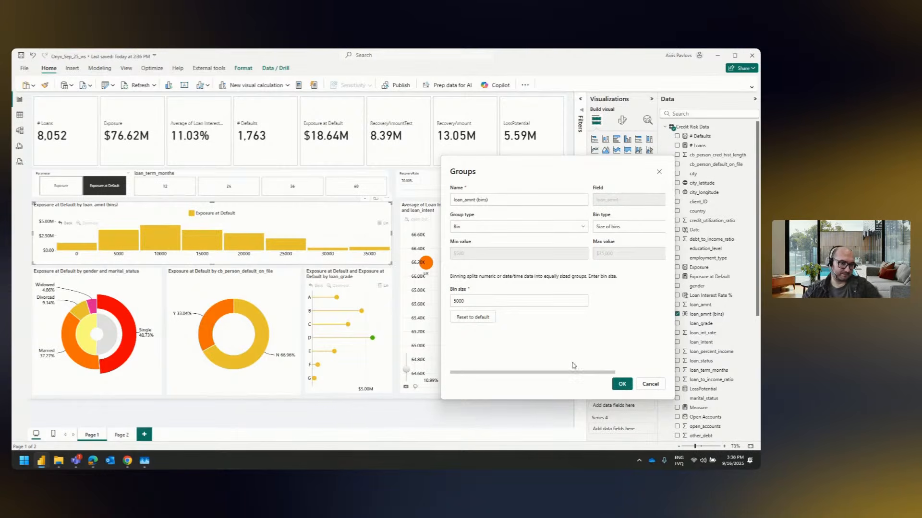
click(624, 384)
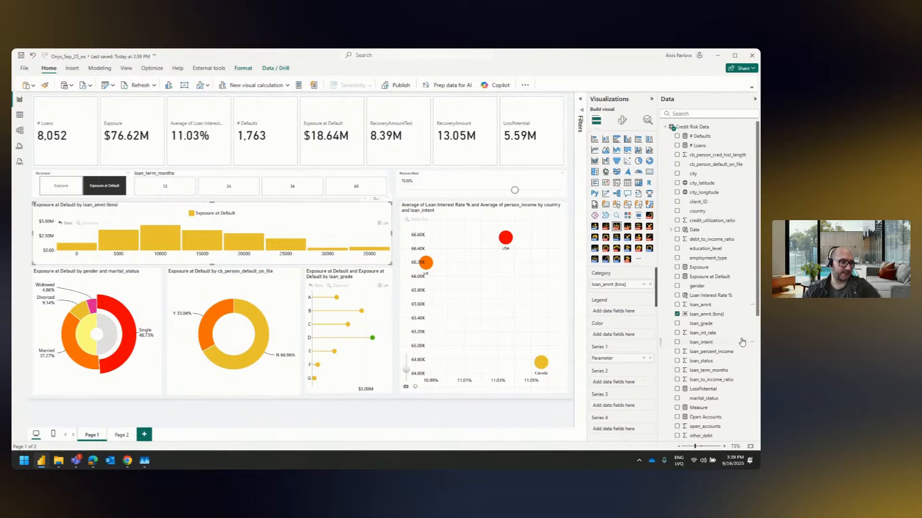
Create a new loan_amnt bin group using Size of bins with a bin size of 1000
right_click(704, 305)
click(674, 283)
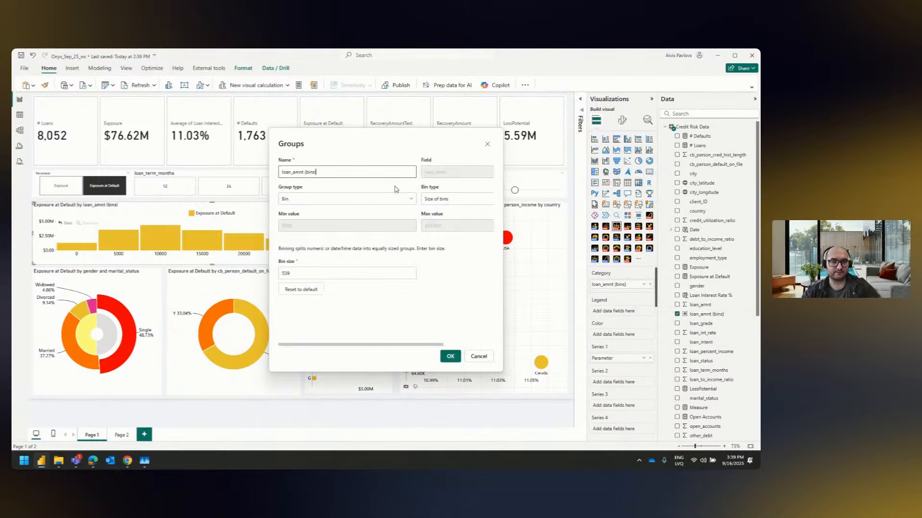
drag(336, 273, 143, 269)
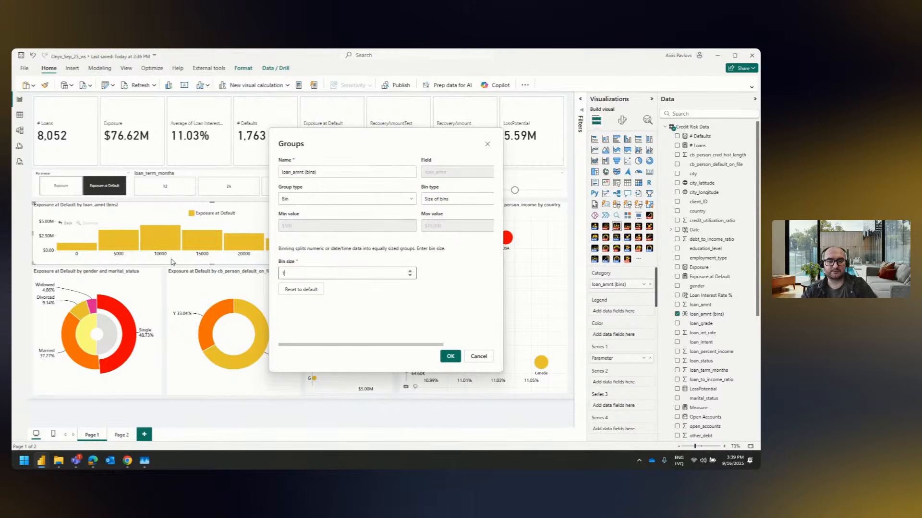
text(539)
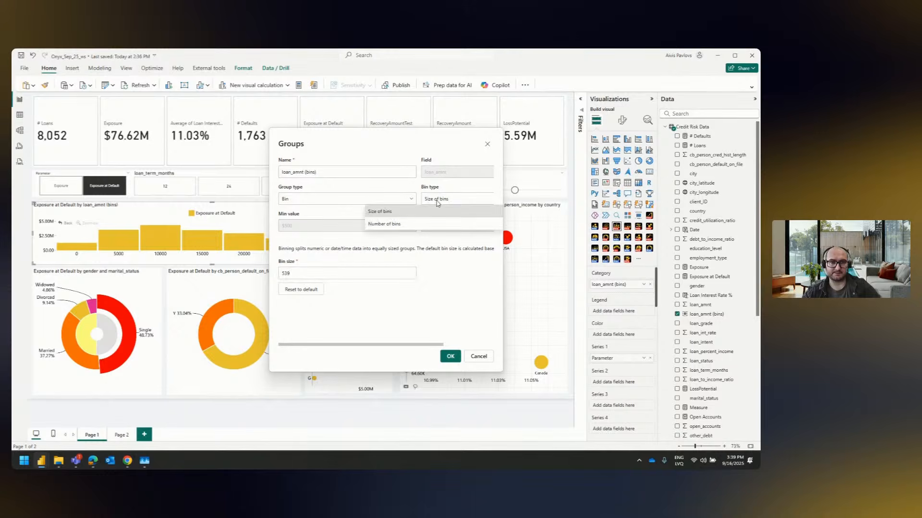
drag(347, 272, 249, 285)
text(1000)
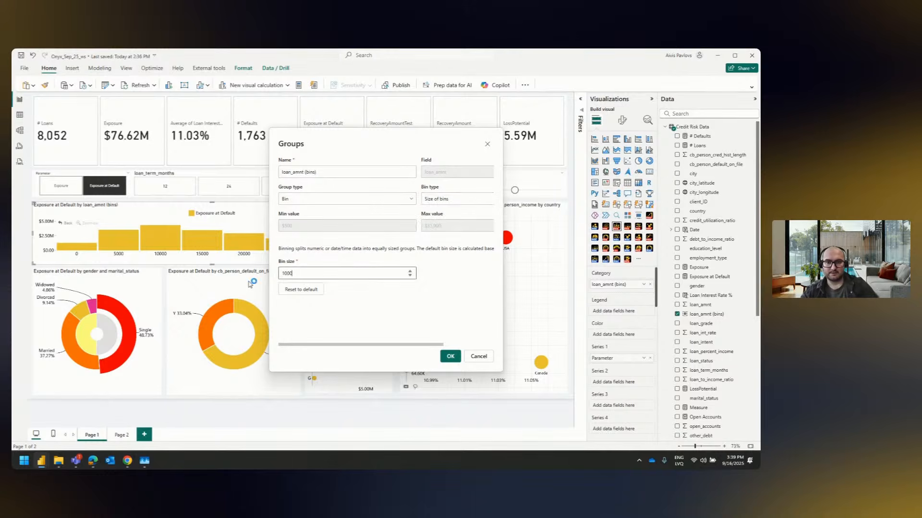
click(450, 356)
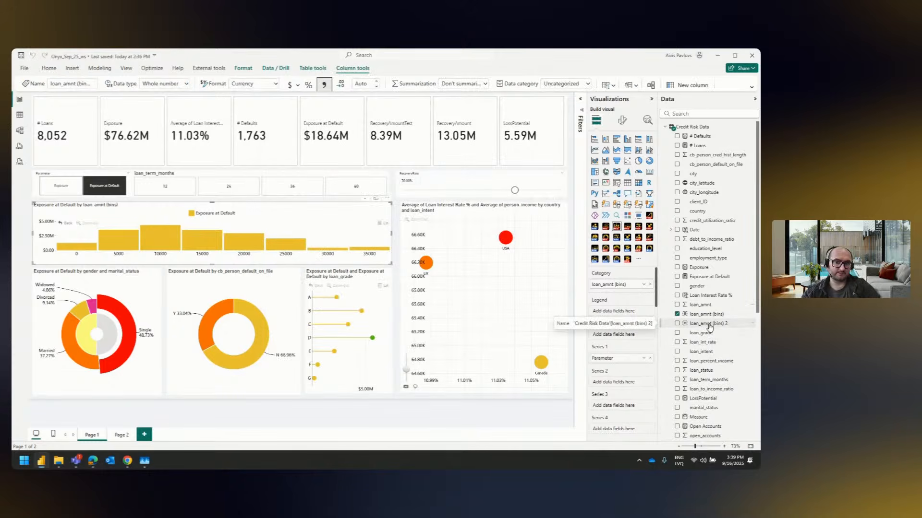
Add loan_amnt (bins) 2 below loan_amnt (bins) in the column chart's category, and drill into the 10000 bin
click(162, 244)
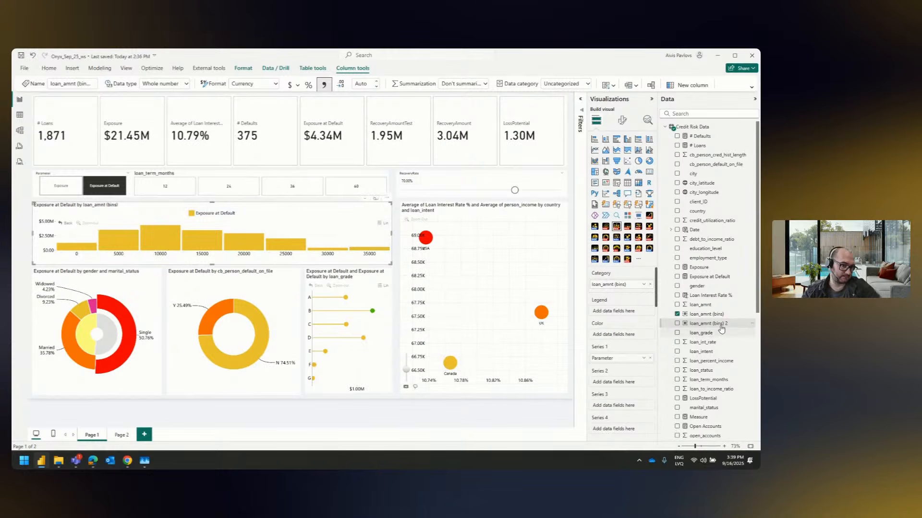
drag(721, 330, 592, 294)
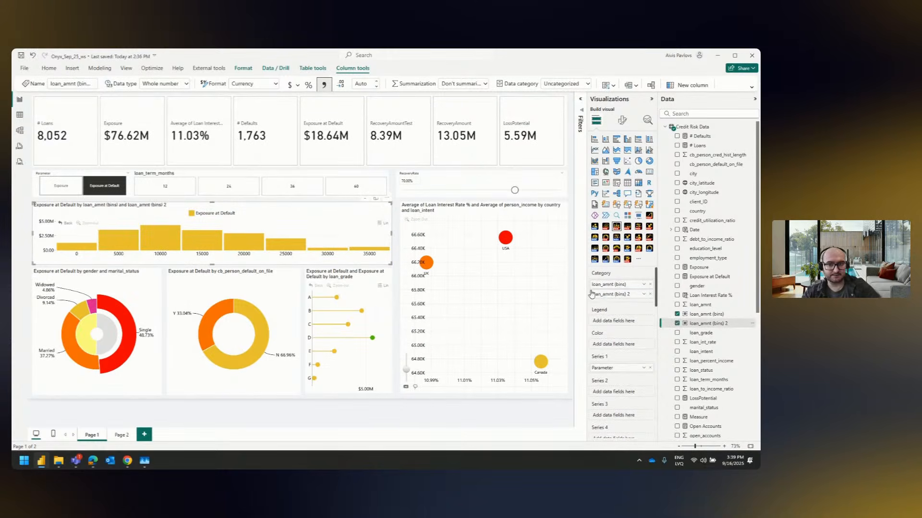
click(160, 238)
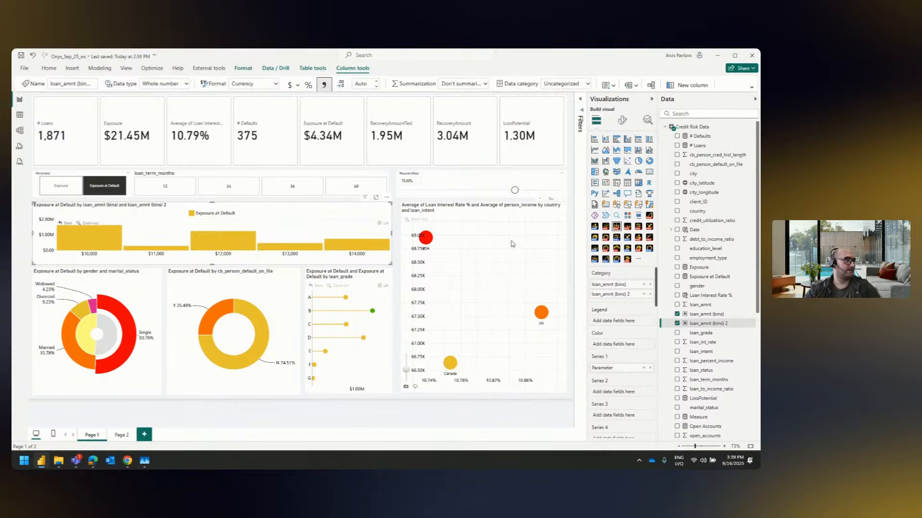
Drill the column chart back up to its top-level loan_amnt bins, and switch the parameter slicer to Exposure
click(61, 223)
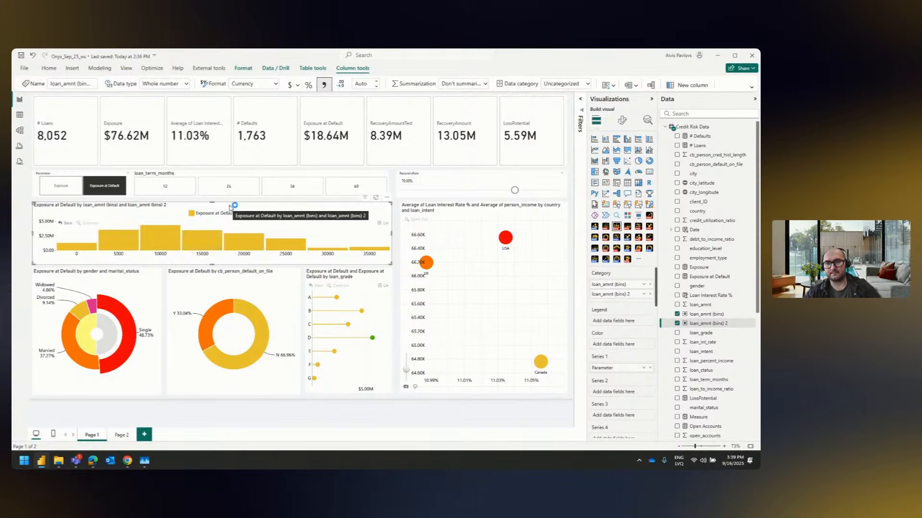
click(623, 121)
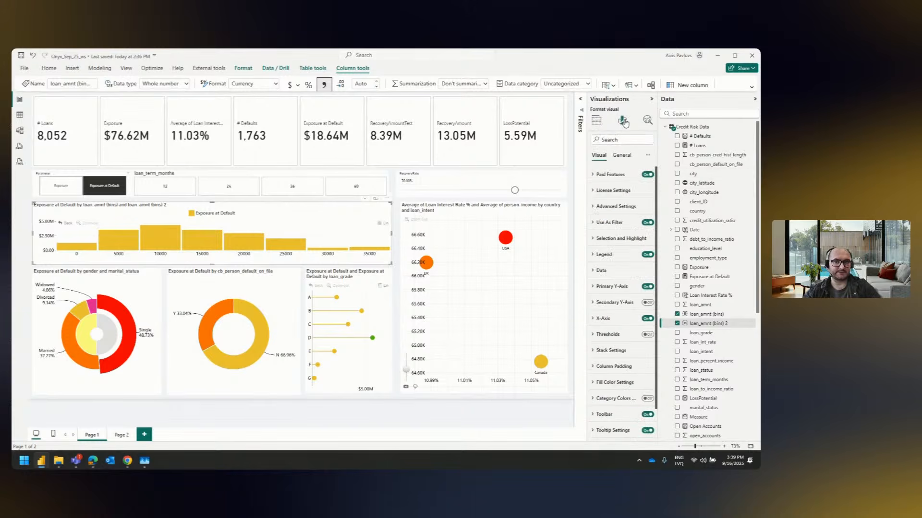
click(65, 194)
click(65, 194)
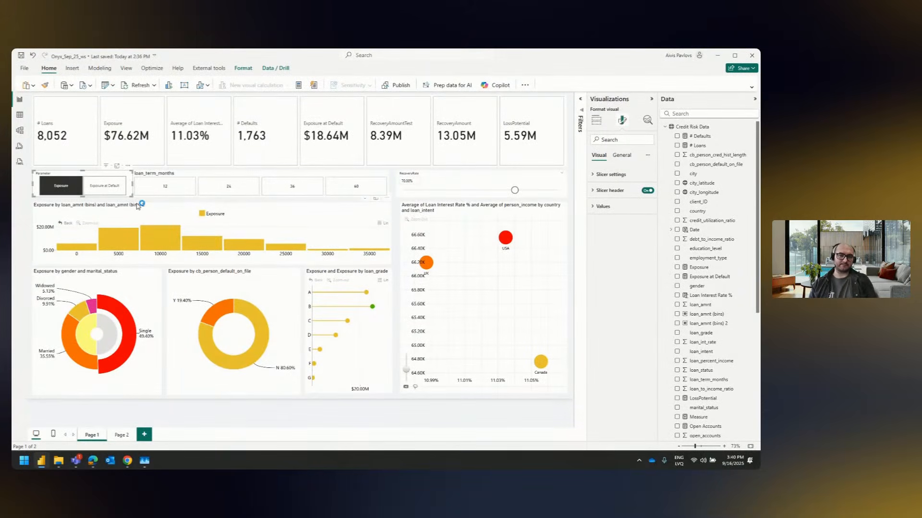
click(138, 206)
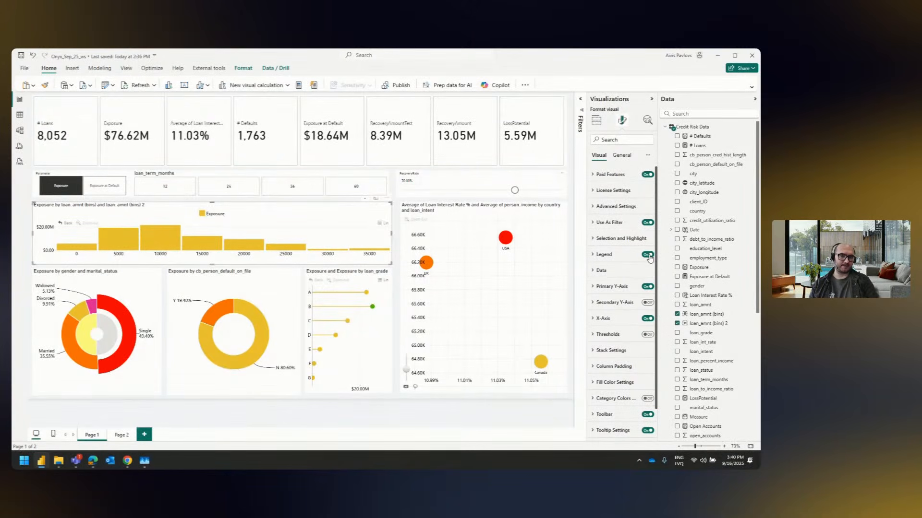
drag(470, 236, 426, 240)
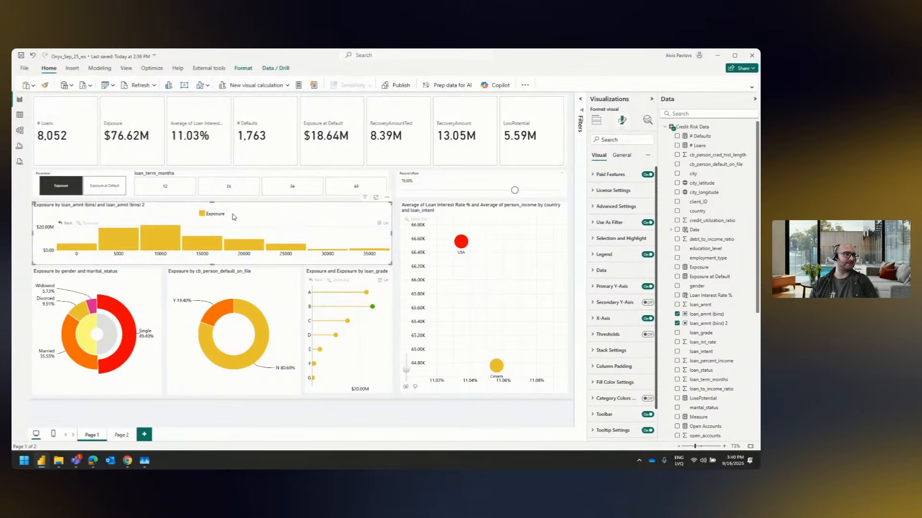
click(596, 120)
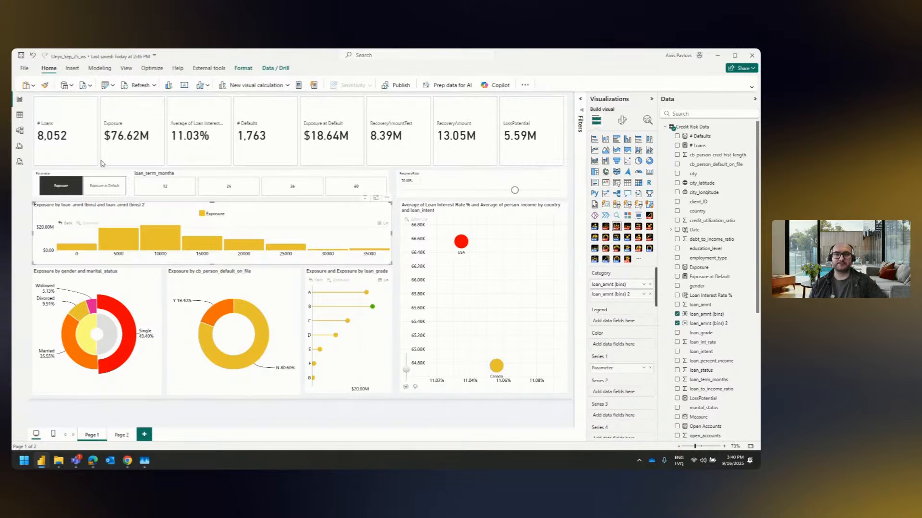
Toggle the parameter slicer between Exposure at Default and Exposure, finishing on Exposure at Default
click(106, 191)
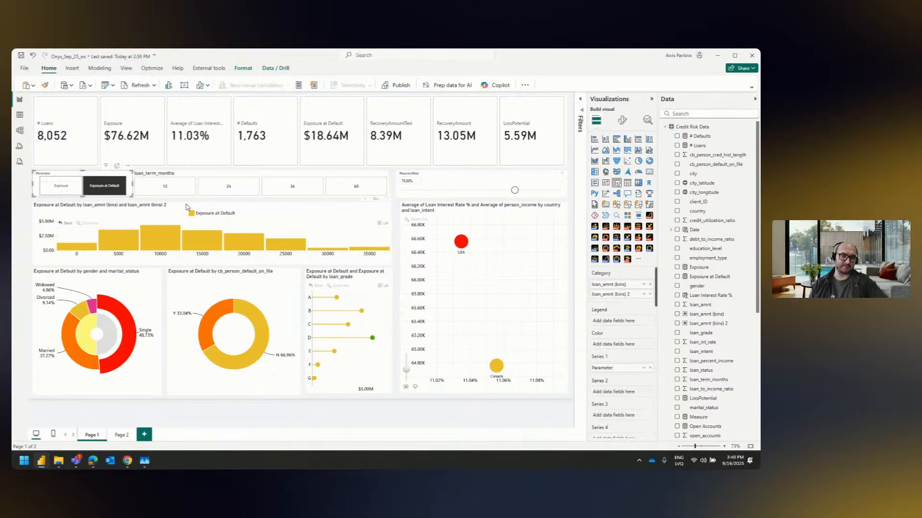
click(111, 186)
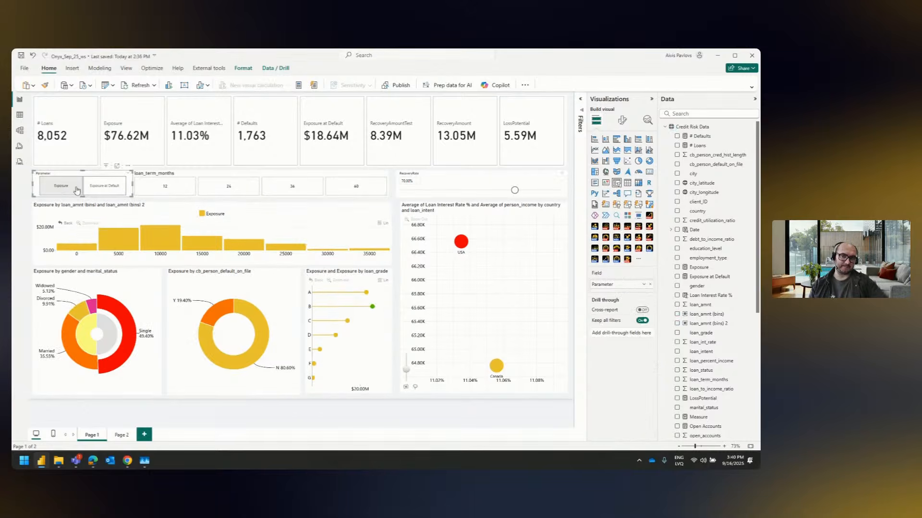
click(113, 188)
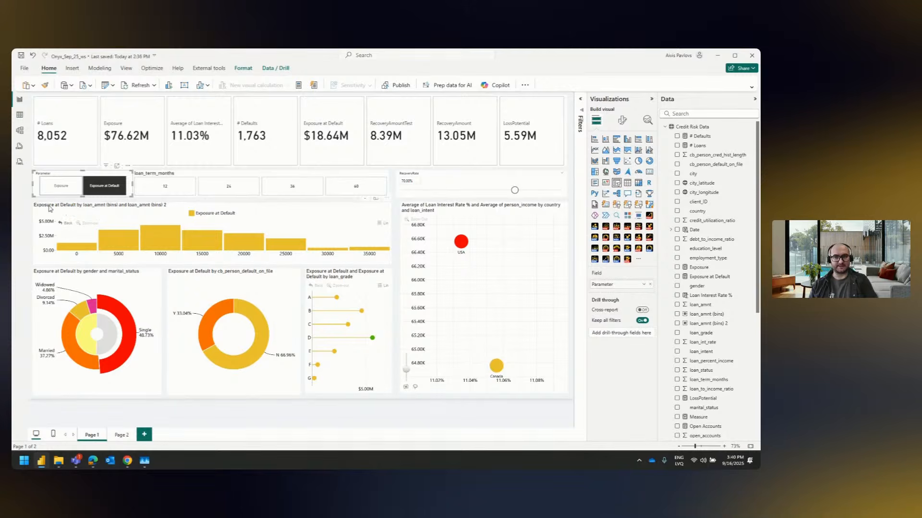
click(57, 186)
click(99, 186)
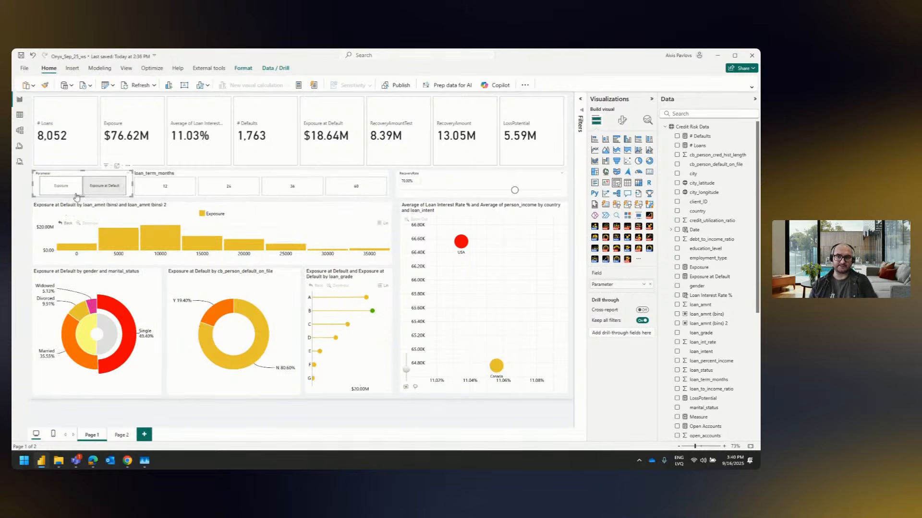
click(69, 201)
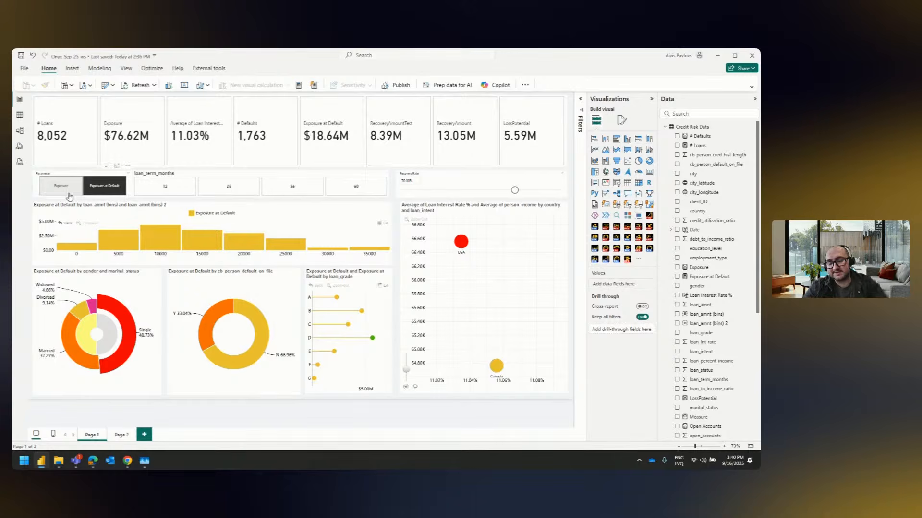
Filter the report by the Widowed slice of the gender and marital_status donut, and return that donut to its gender level
mouse_move(113, 328)
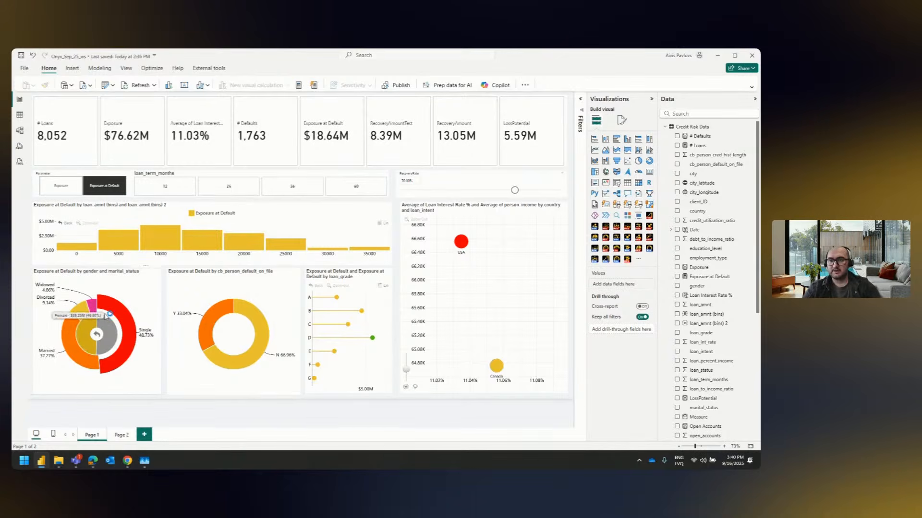
click(113, 327)
click(100, 186)
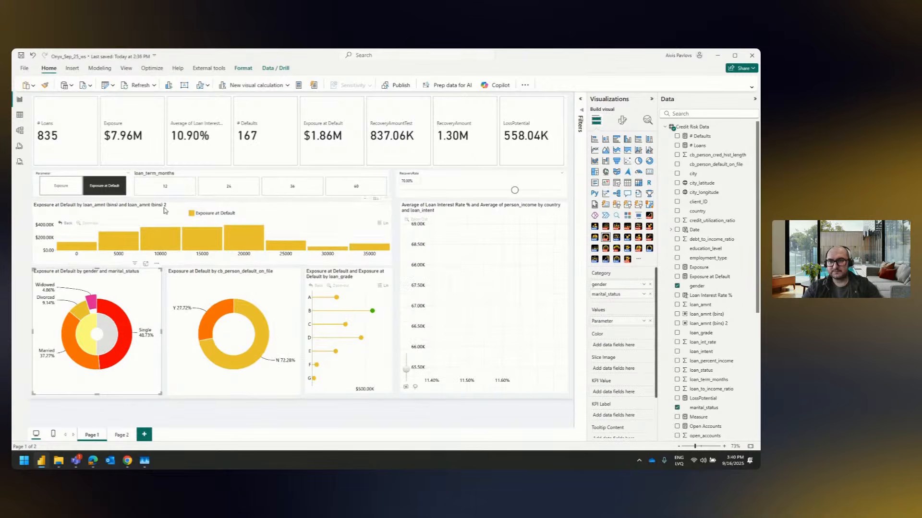
click(175, 207)
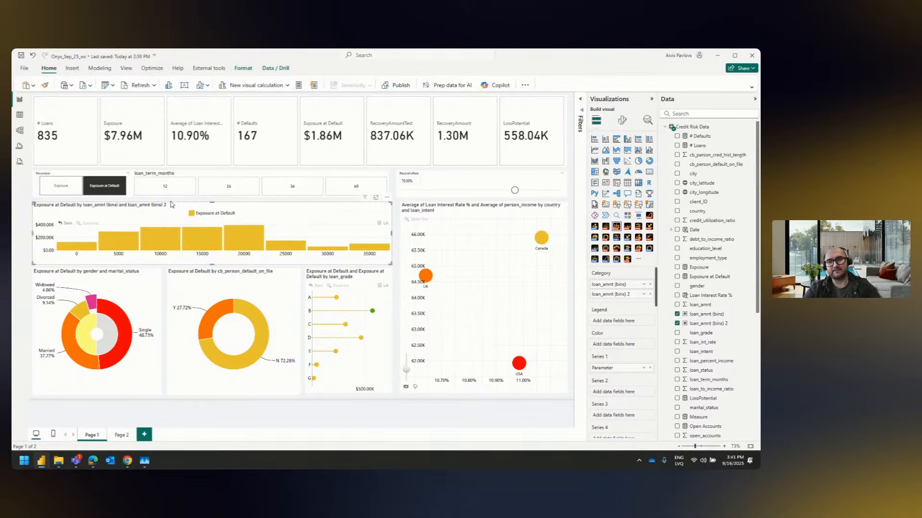
click(171, 201)
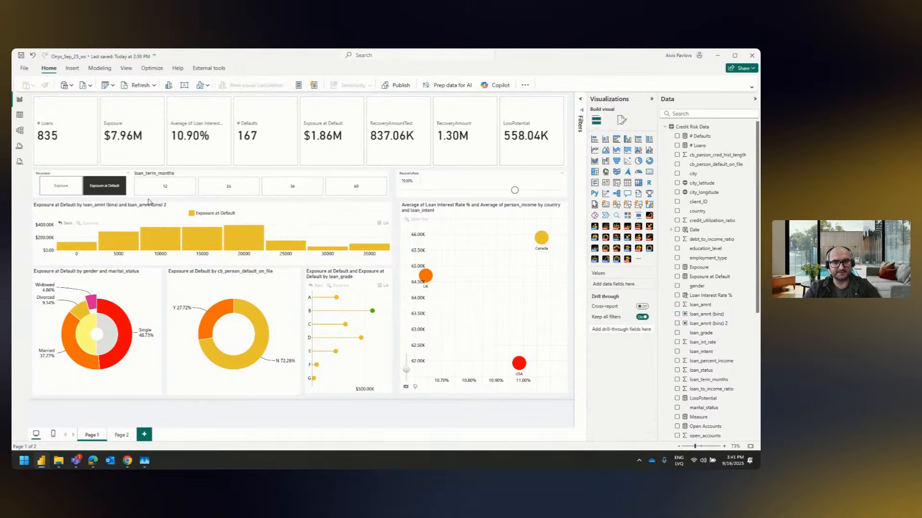
click(152, 286)
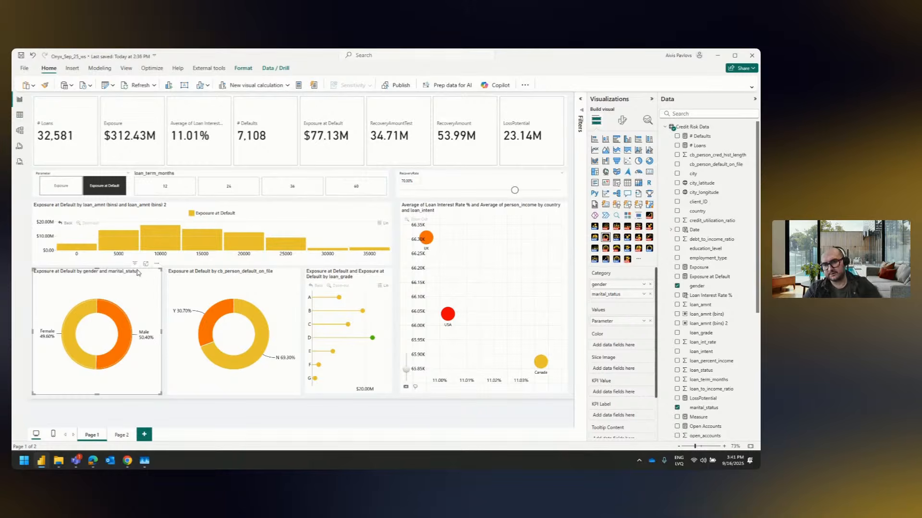
Filter the report by Y in the cb_person_default_on_file donut, and drill the column chart into the 15000 bin
click(268, 273)
click(204, 322)
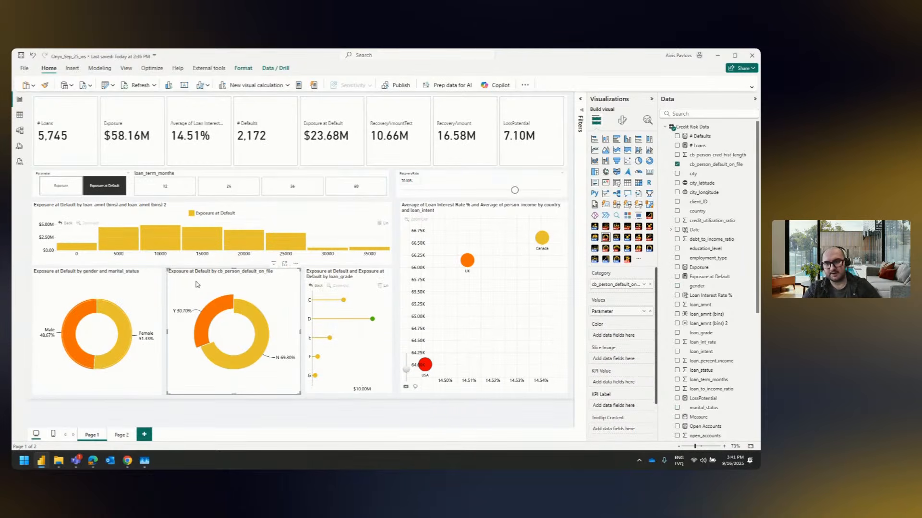
click(202, 244)
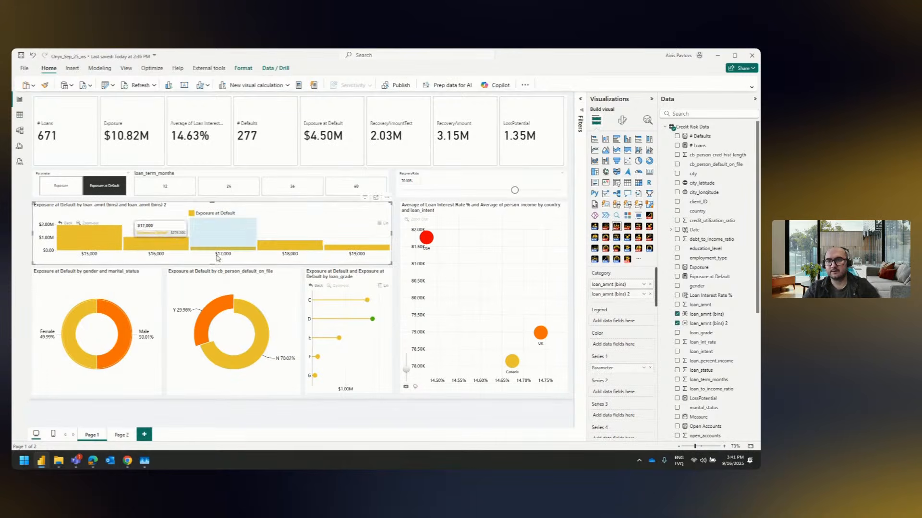
Filter loan_term_months to 36 and set the RecoveryRate slider to 45%
click(304, 188)
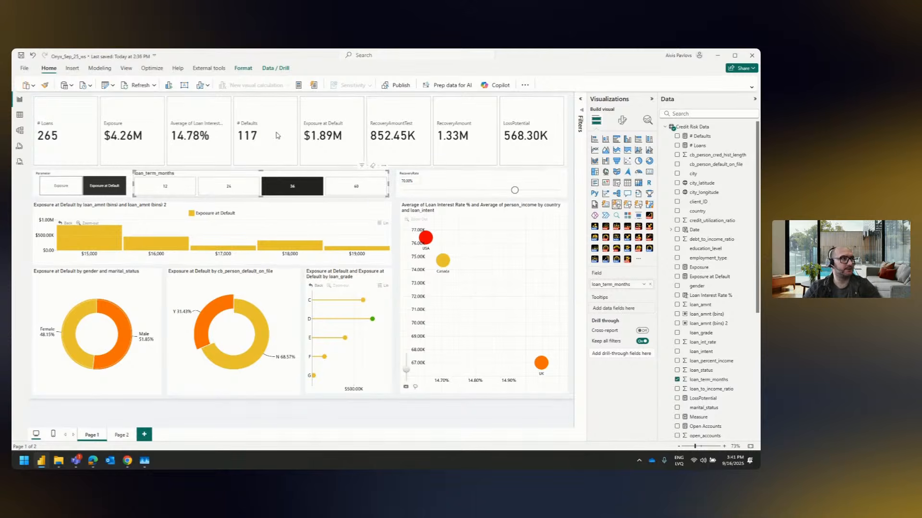
drag(514, 191, 475, 192)
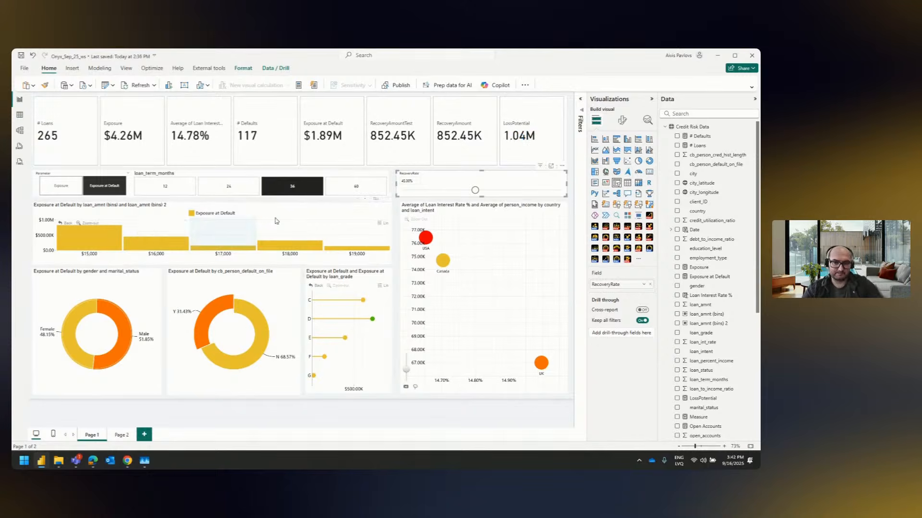
Clear the Y filter from the cb_person_default_on_file donut, and try a narrower gender donut before restoring its width
click(228, 304)
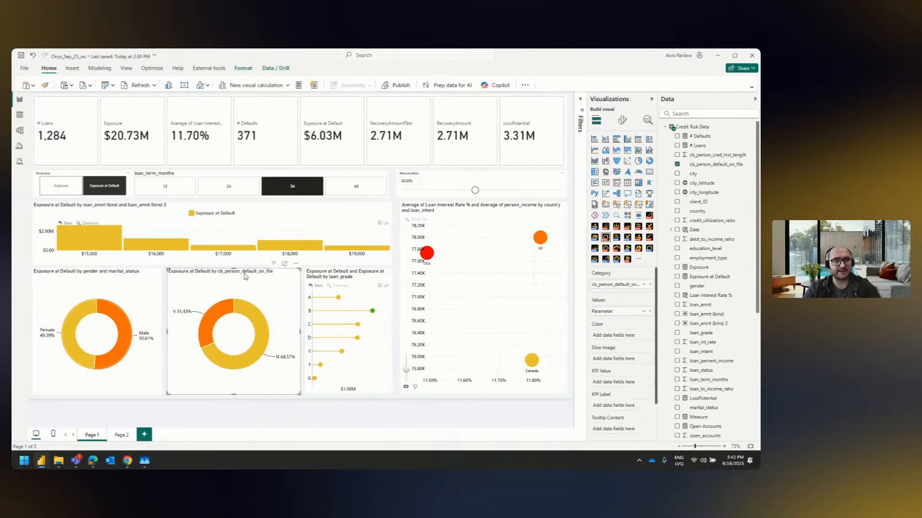
click(163, 297)
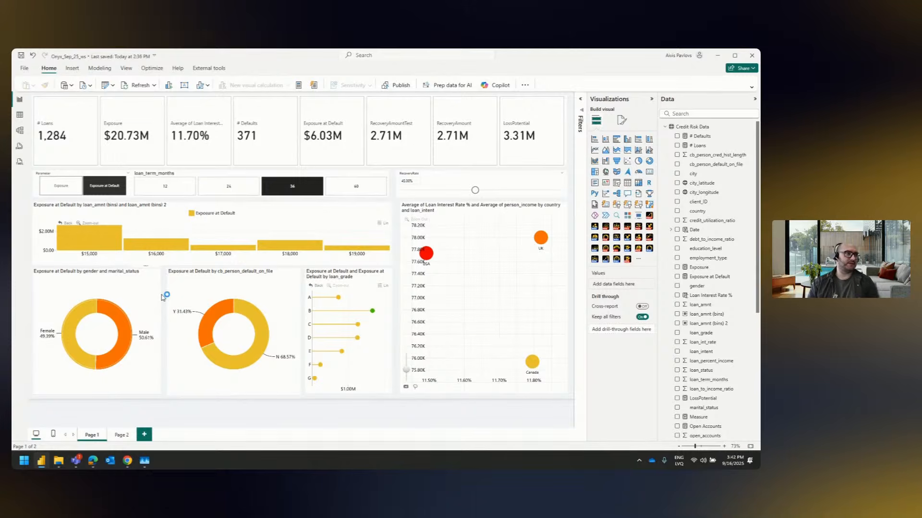
click(214, 274)
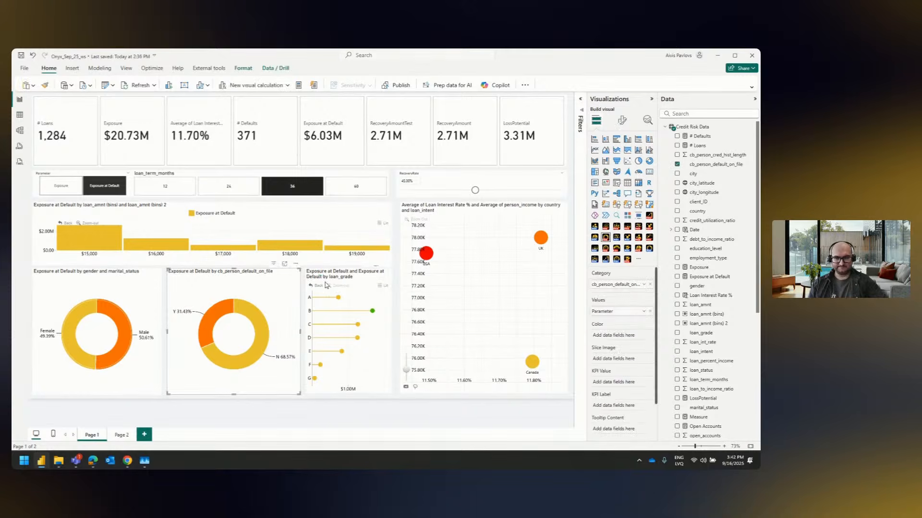
click(153, 297)
drag(163, 332, 136, 334)
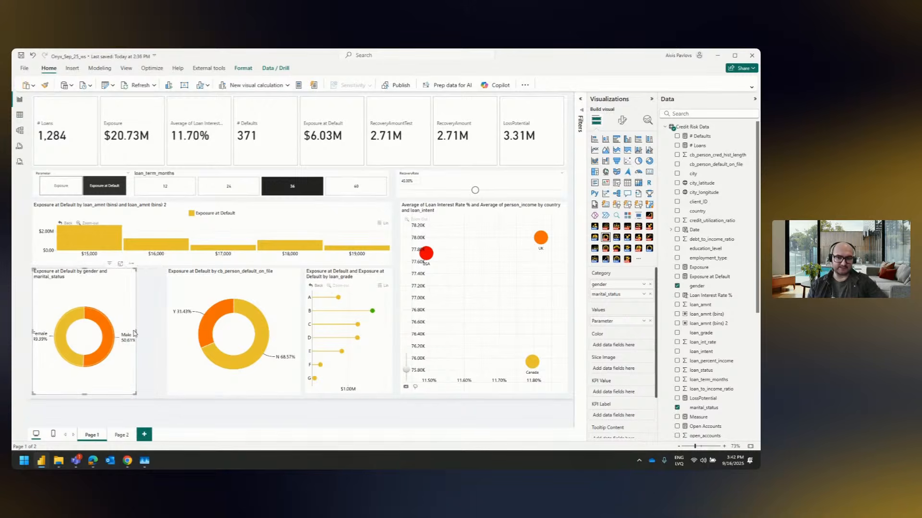
drag(135, 332, 162, 332)
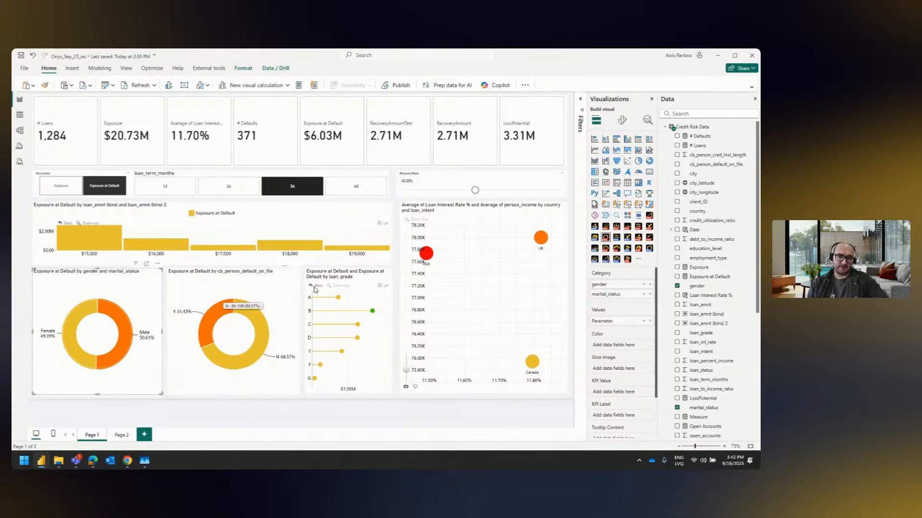
Examine the loan_grade lollipop chart in focus mode, and return to the report page
click(344, 271)
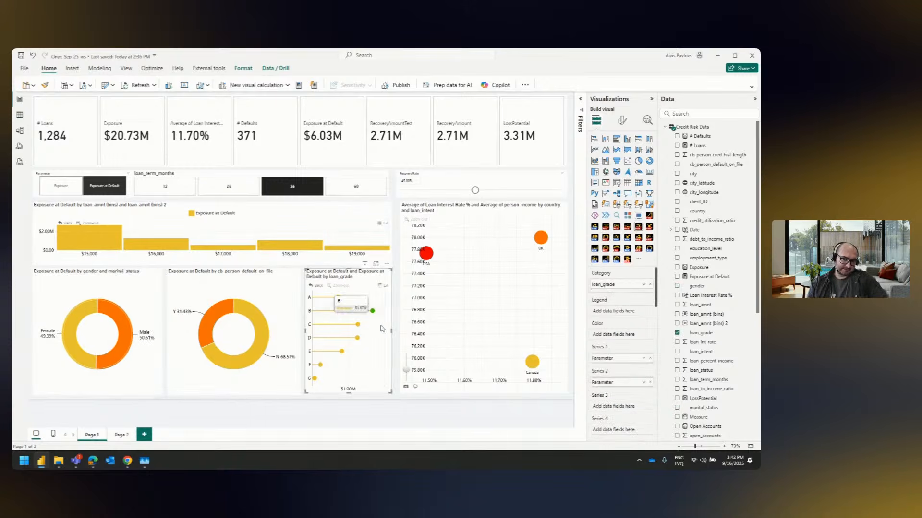
click(376, 264)
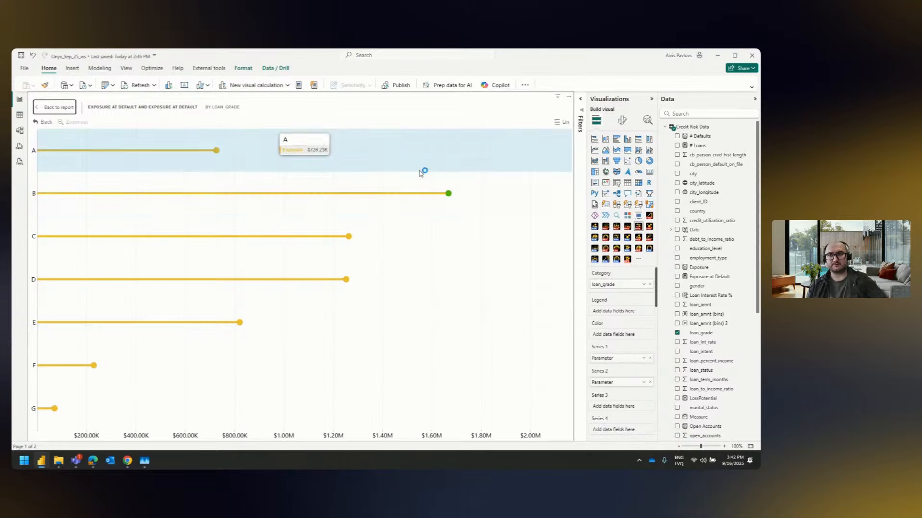
click(70, 108)
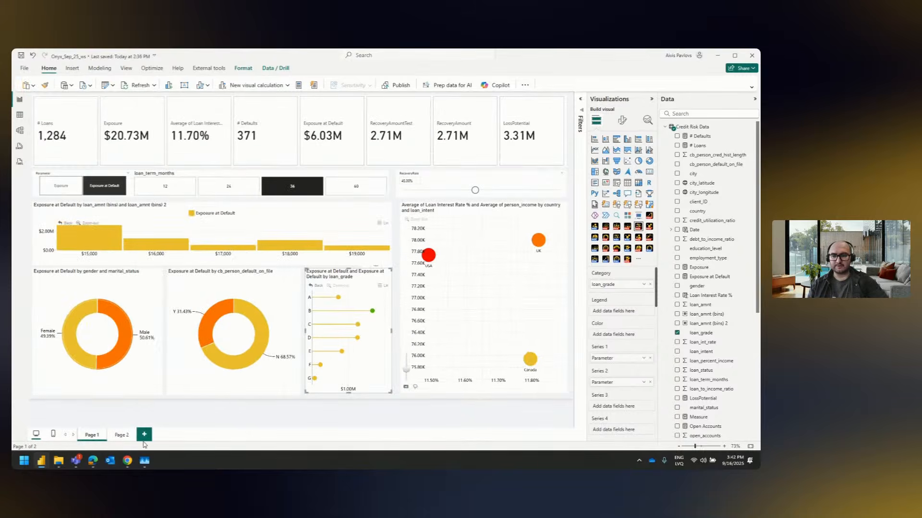
Add a new report page with an enlarged Drill Down Combo Bar PRO (Filter) visual on its canvas
click(144, 434)
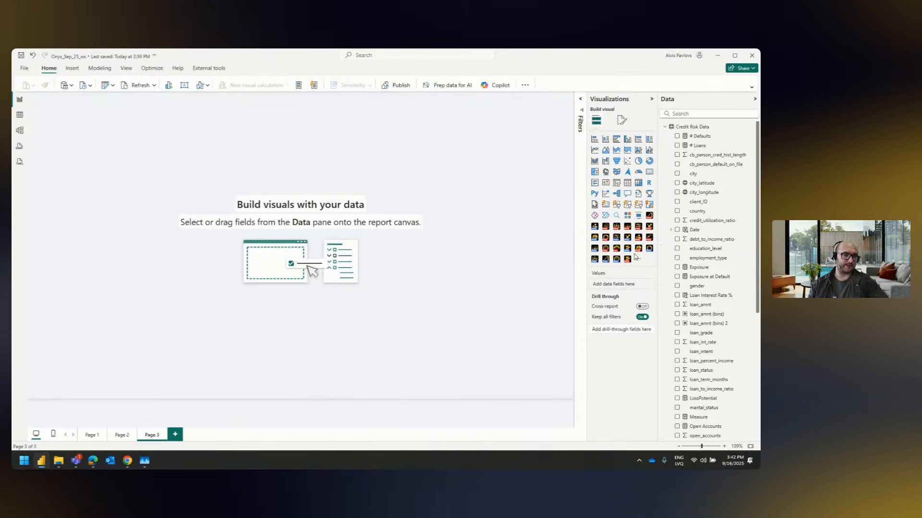
click(638, 226)
drag(147, 214, 281, 379)
drag(175, 95, 269, 104)
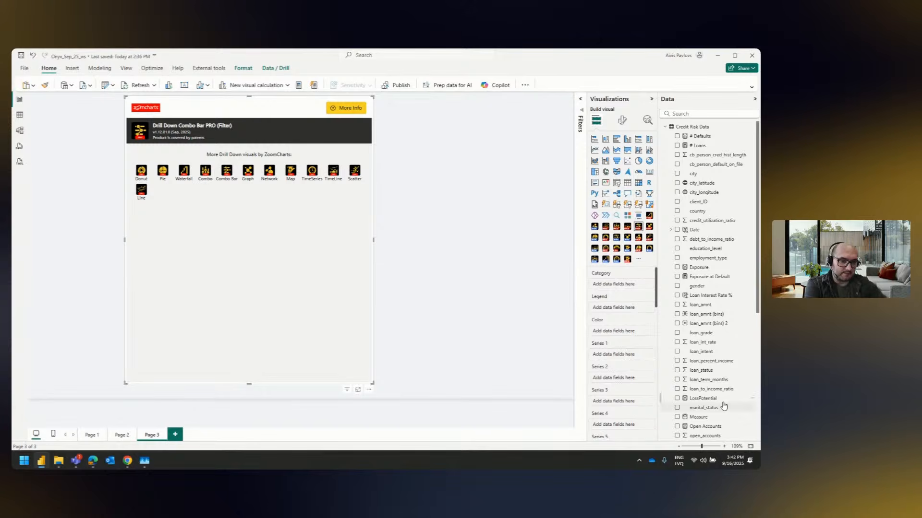
Use education_level as the bar visual's category and Exposure as Series 1, and nudge the visual into place
drag(720, 249, 617, 290)
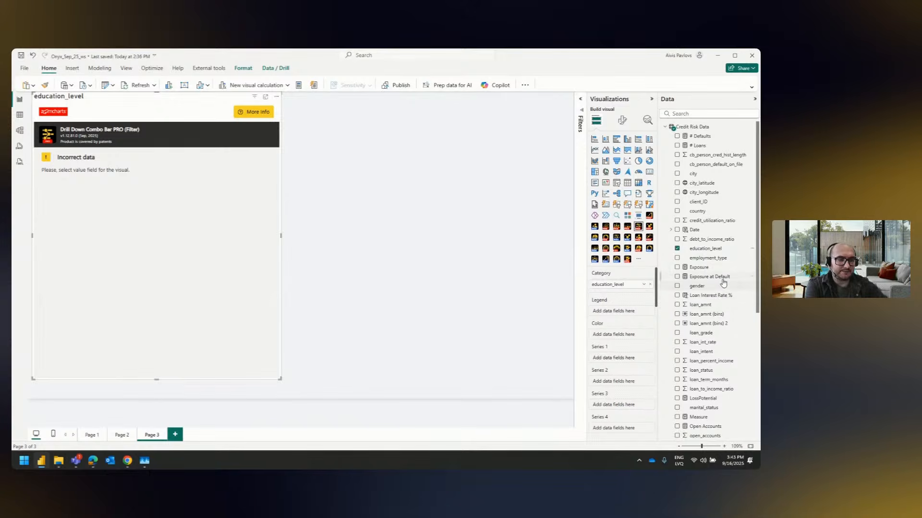
drag(710, 269, 617, 359)
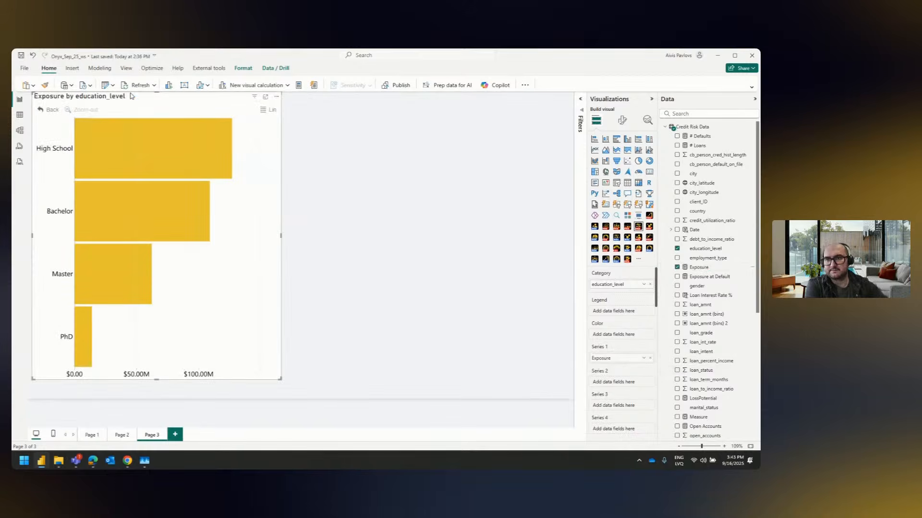
drag(135, 96, 143, 100)
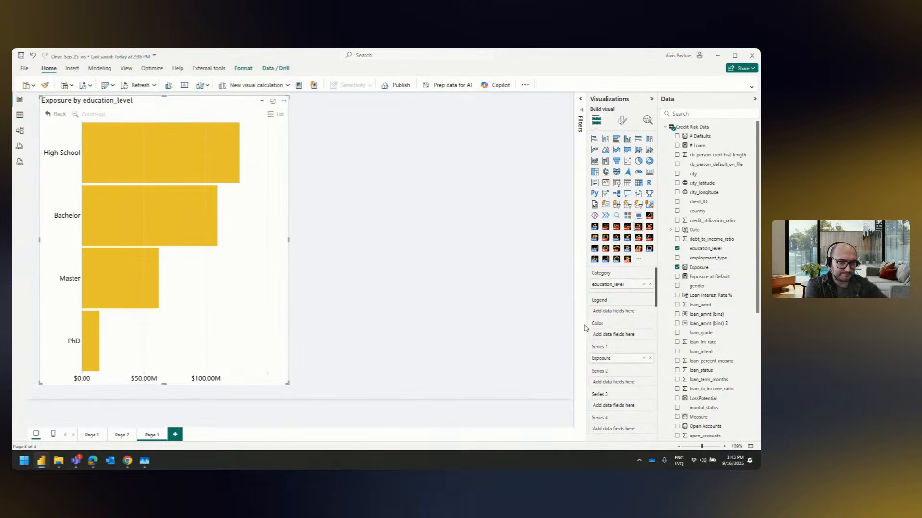
Add Exposure as Series 2 of the education_level bar visual and change that series' type from bars to Line
drag(701, 267, 605, 379)
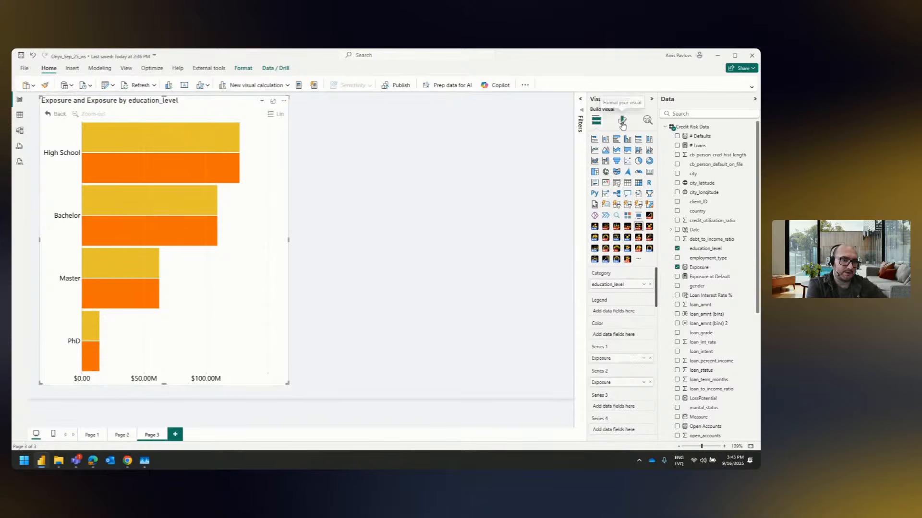
click(622, 123)
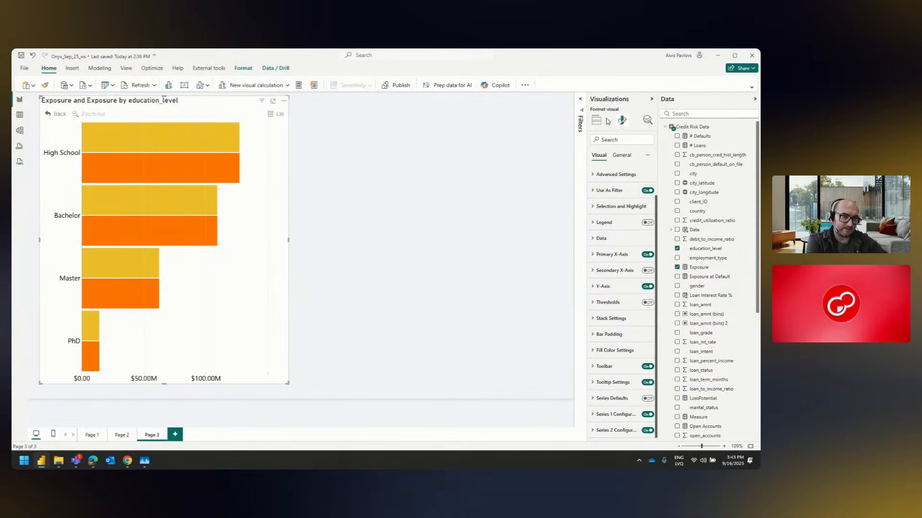
drag(587, 195, 566, 192)
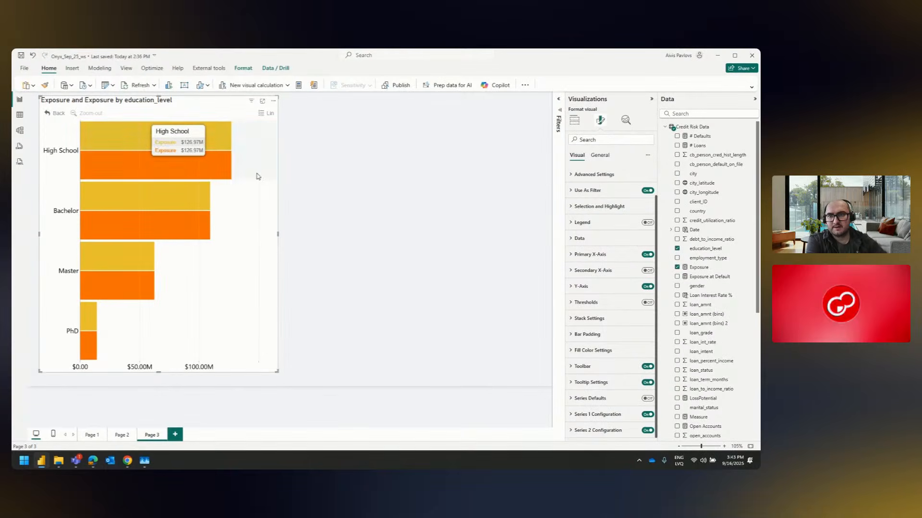
click(605, 430)
scroll(615, 320, down, 3)
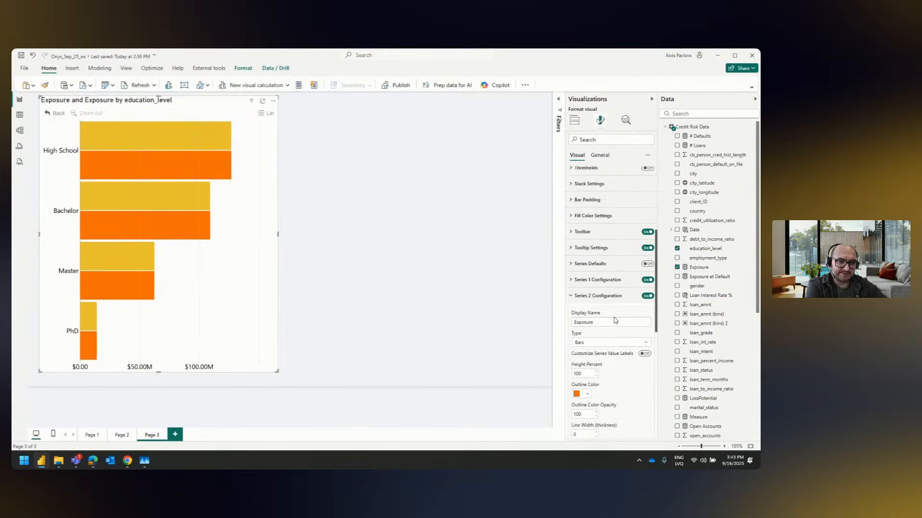
scroll(615, 320, down, 1)
click(589, 283)
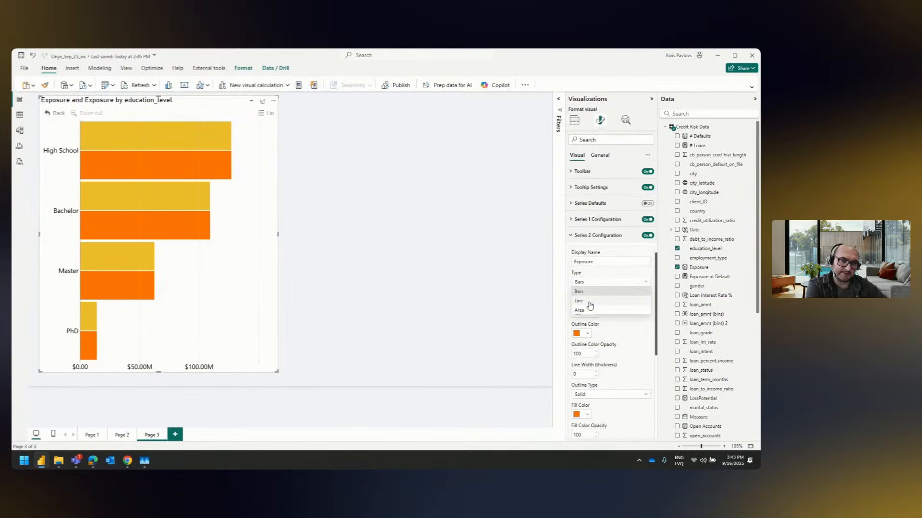
click(590, 301)
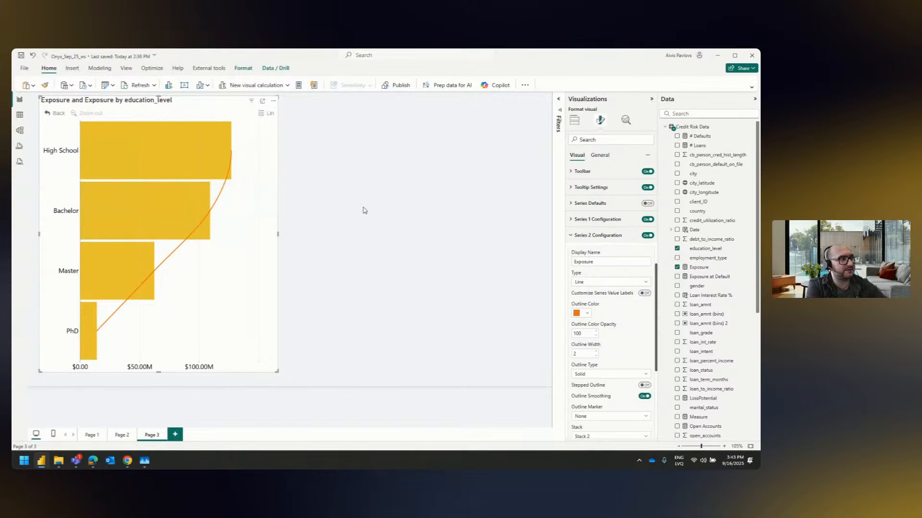
Give the Series 2 line Circle outline markers with a marker size of 32
mouse_move(240, 146)
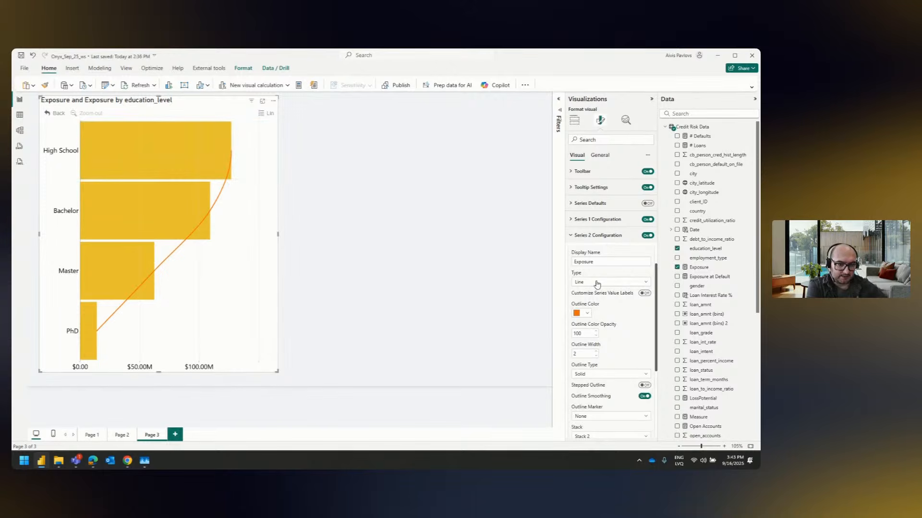
scroll(586, 283, down, 2)
click(612, 378)
click(598, 398)
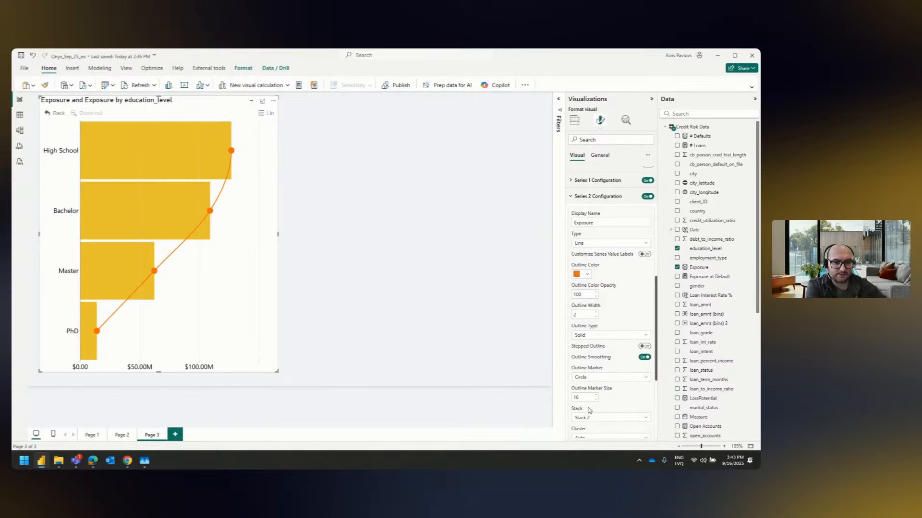
double_click(583, 397)
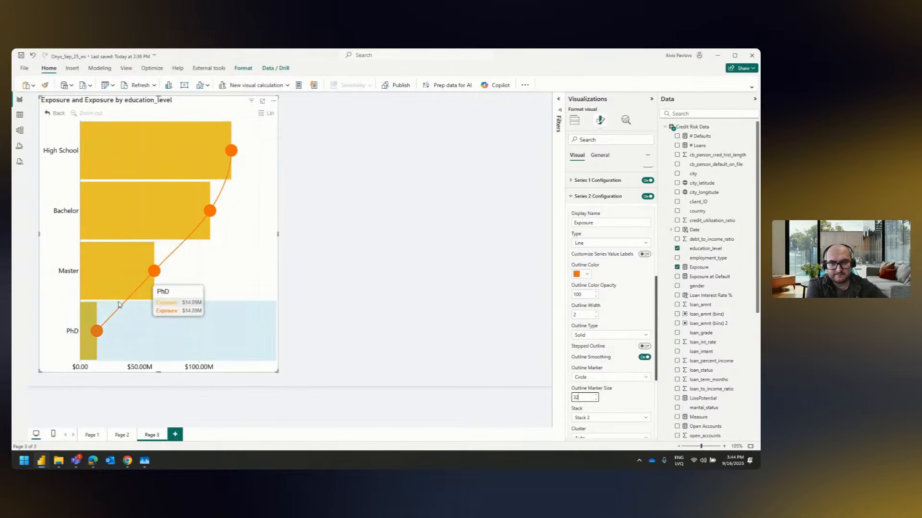
Try a stepped outline on Series 2, turn it back off, and set the series' outline width to 0
click(645, 347)
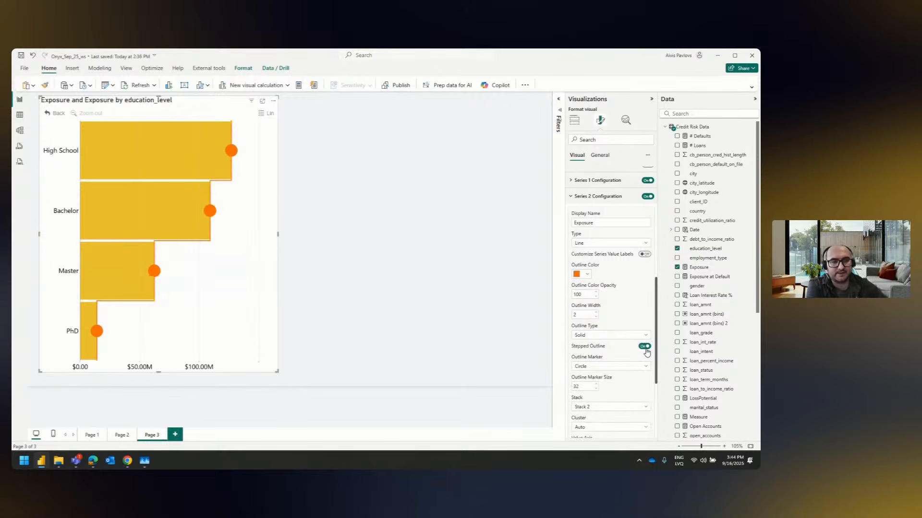
click(644, 346)
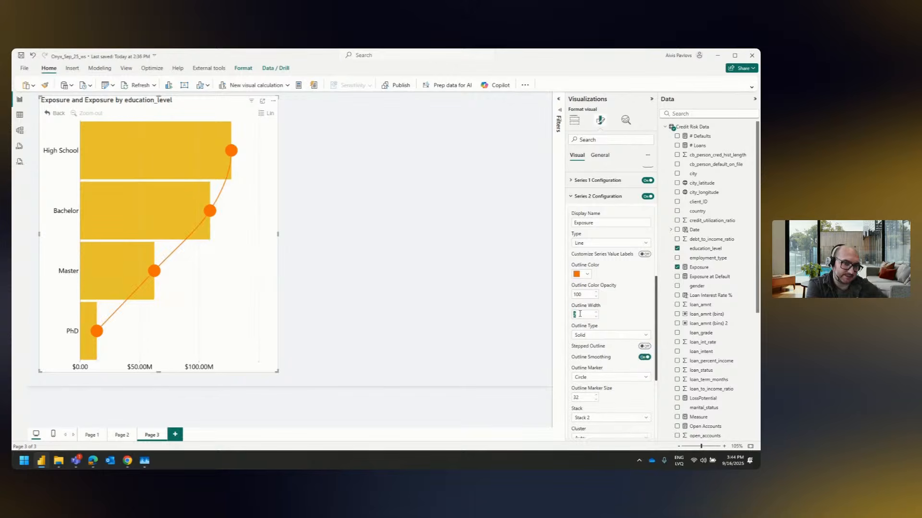
key(Return)
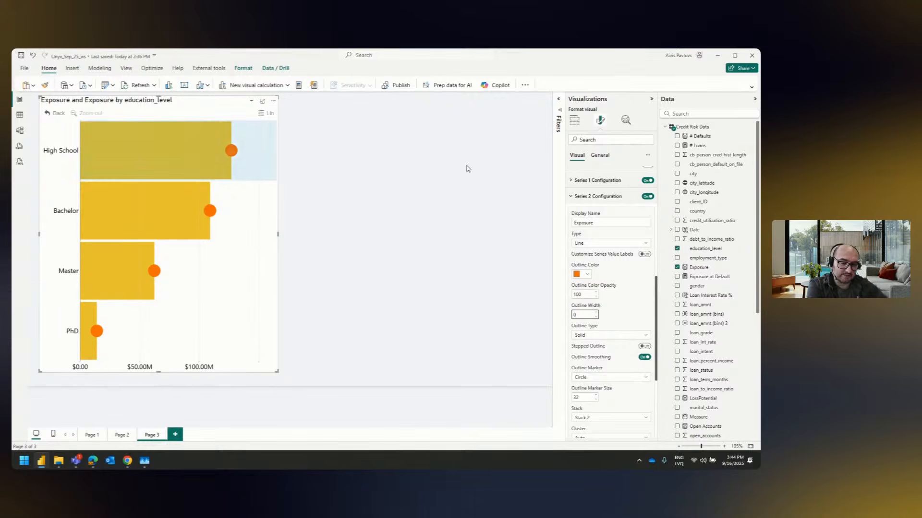
Thin the Series 1 bars into lollipop stems by setting their height percent to 5
click(627, 182)
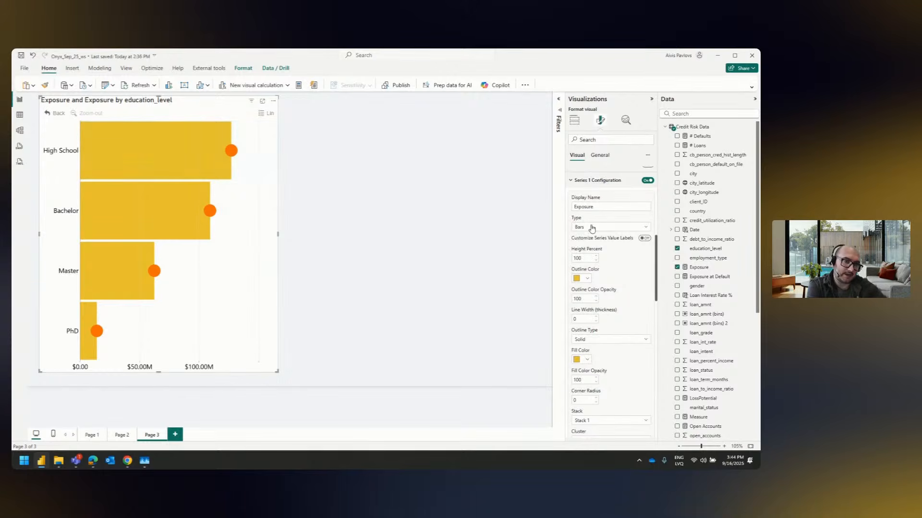
double_click(579, 259)
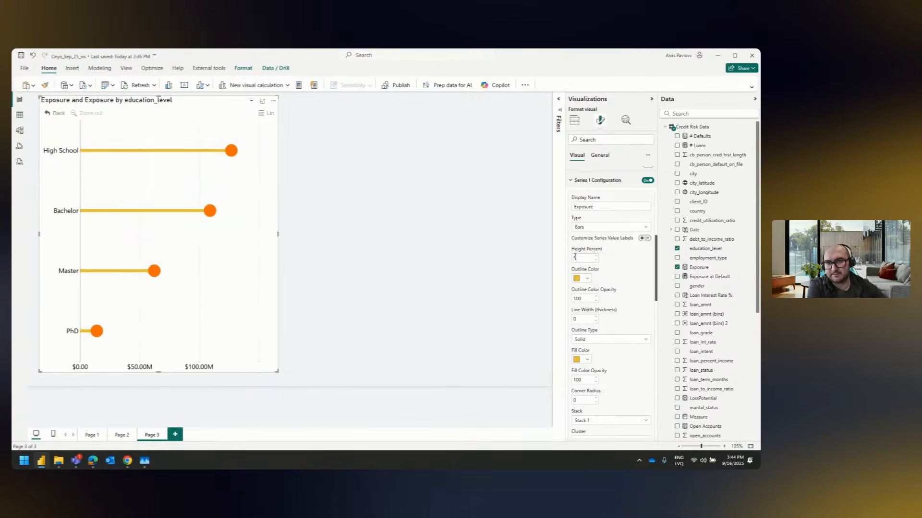
key(BackSpace)
text(5)
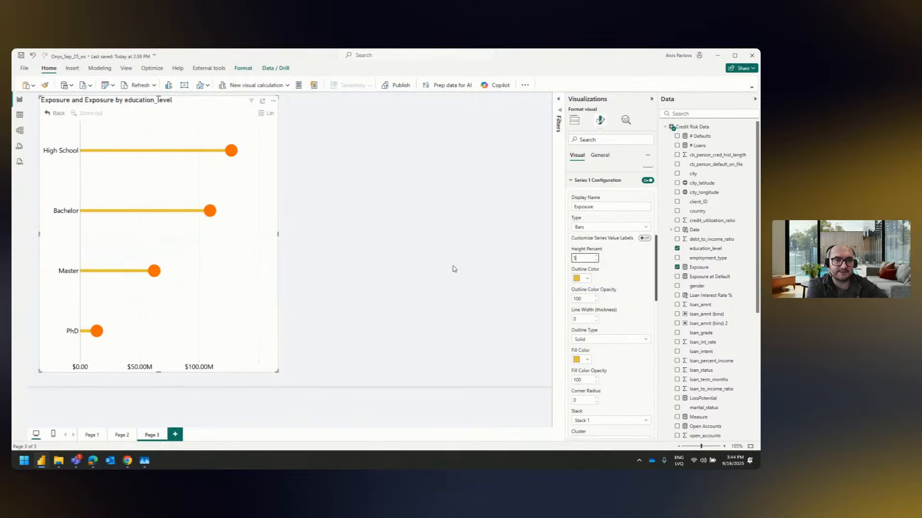
Replace Exposure with Exposure at Default as the visual's Series 2 field
click(574, 121)
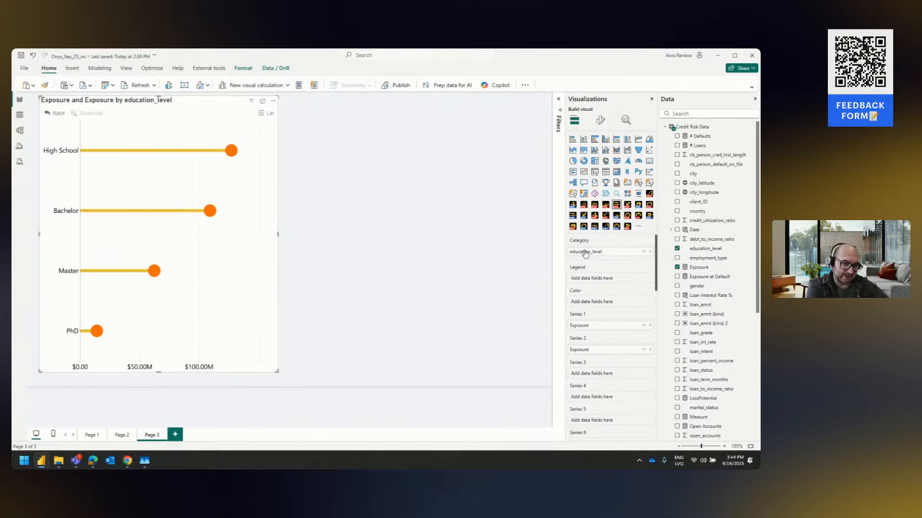
click(650, 350)
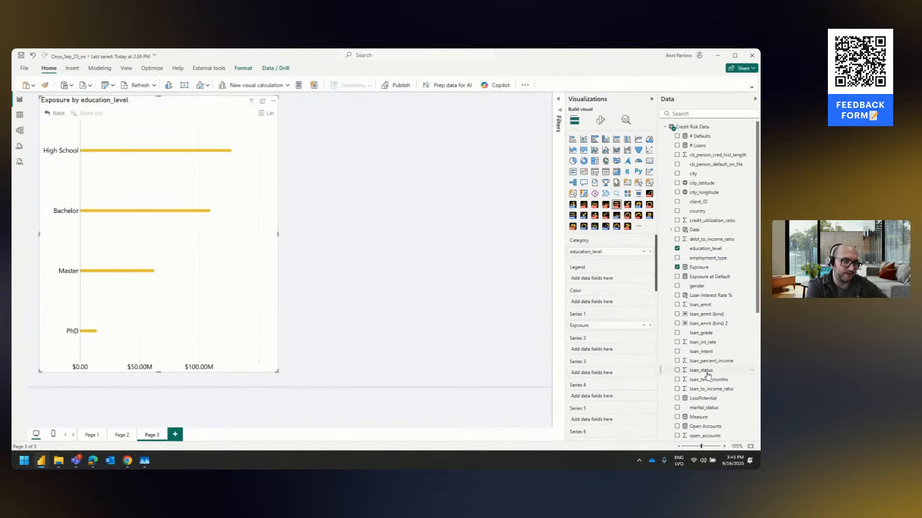
drag(710, 278, 614, 349)
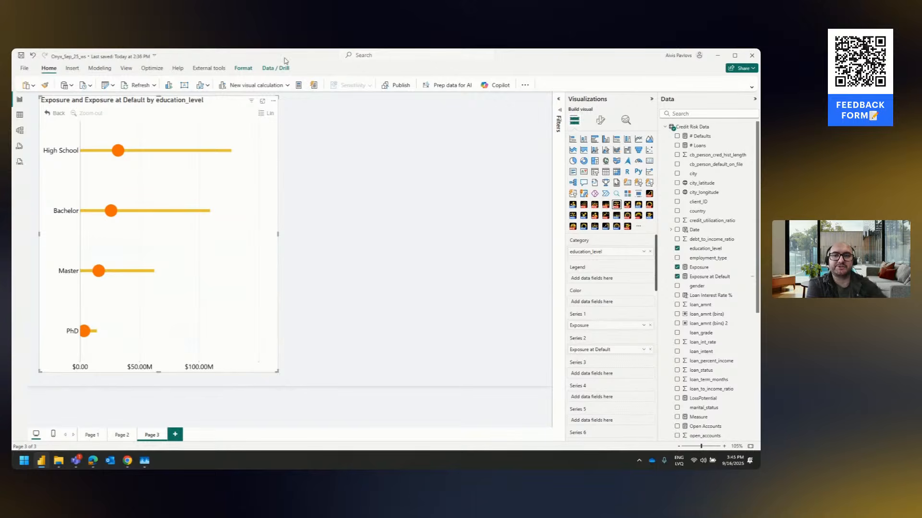
mouse_move(226, 139)
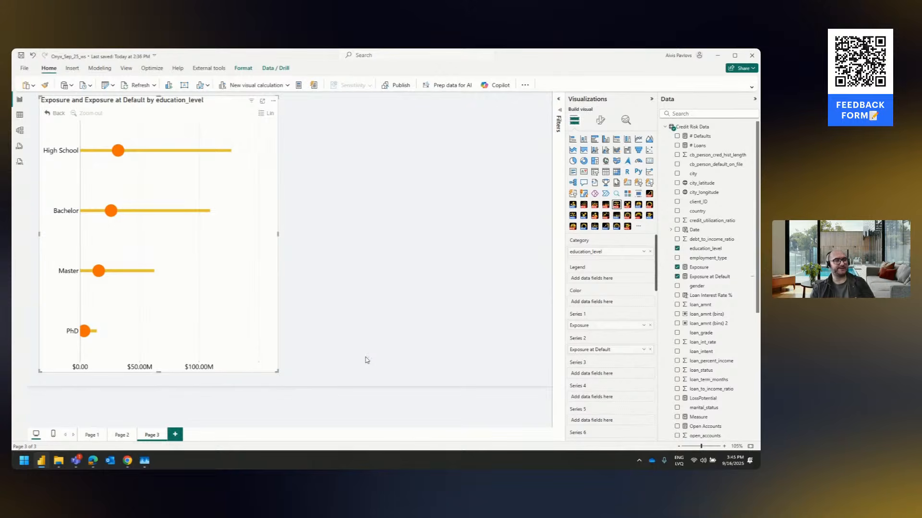
scroll(571, 374, down, 10)
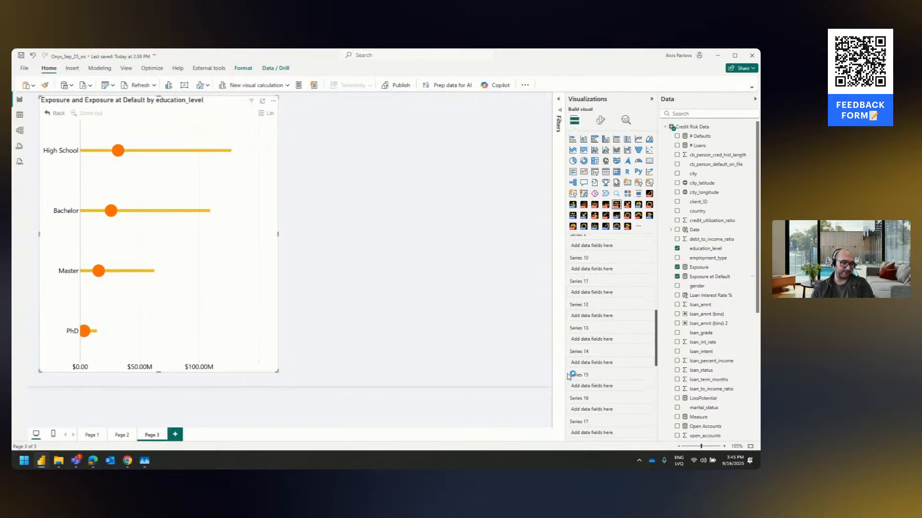
scroll(568, 377, up, 10)
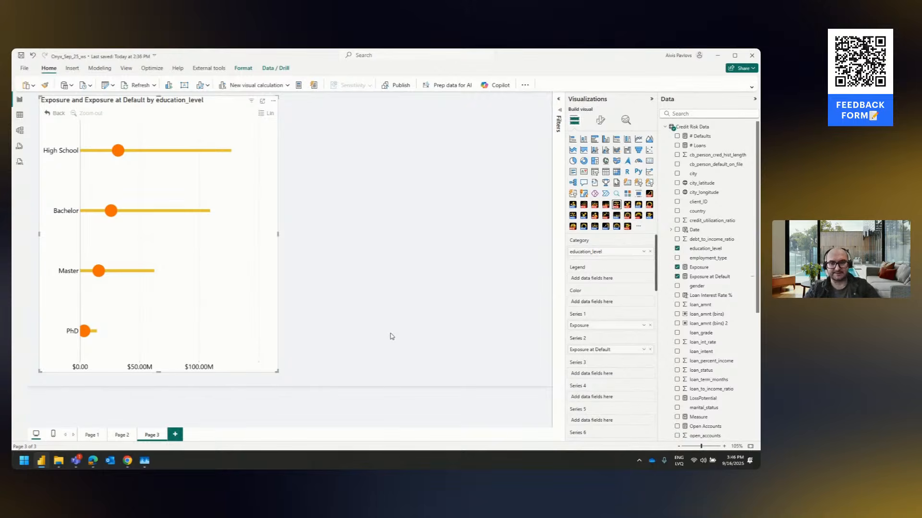
Switch to the Edge browser and open ZoomCharts' Video Tutorials from the PRO Reports Challenges page
click(93, 461)
click(129, 55)
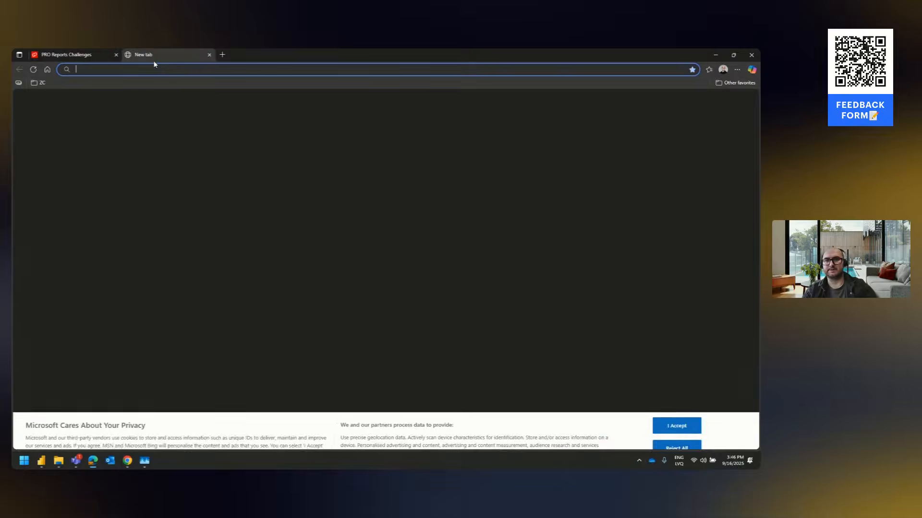
click(67, 55)
click(185, 94)
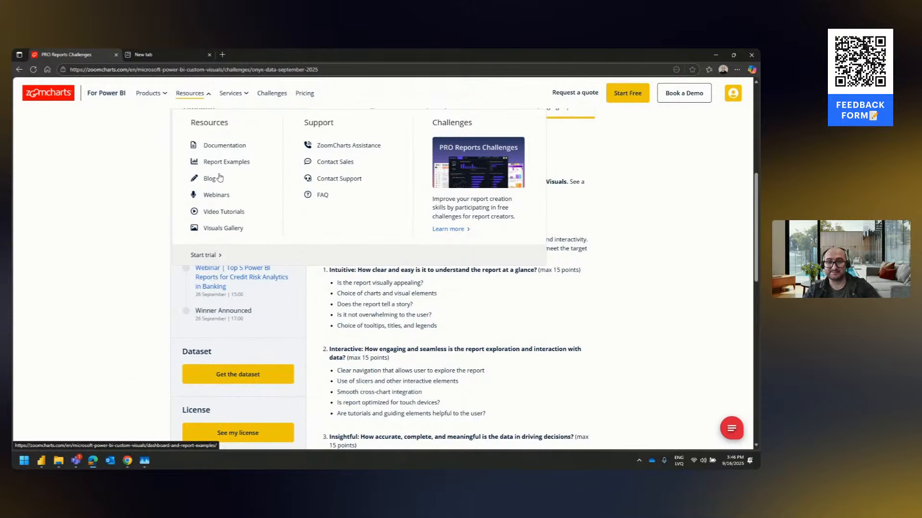
click(223, 213)
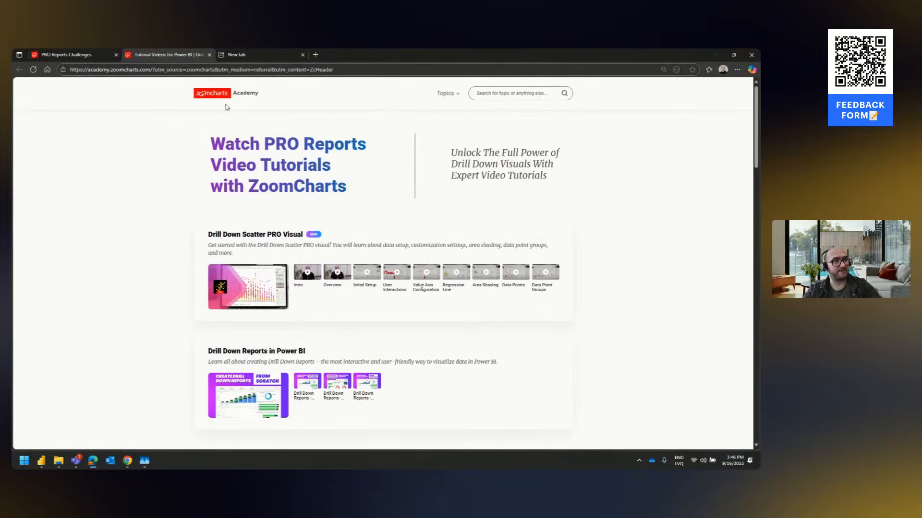
Open the Drill Down Combo PRO & Drill Down Combo Bar PRO course, pause its intro video, and look through the lesson topics
click(445, 94)
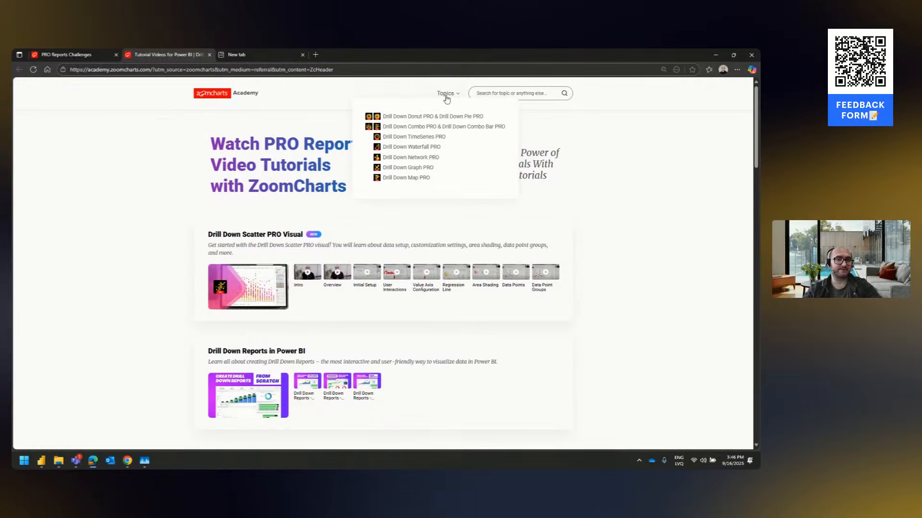
click(429, 127)
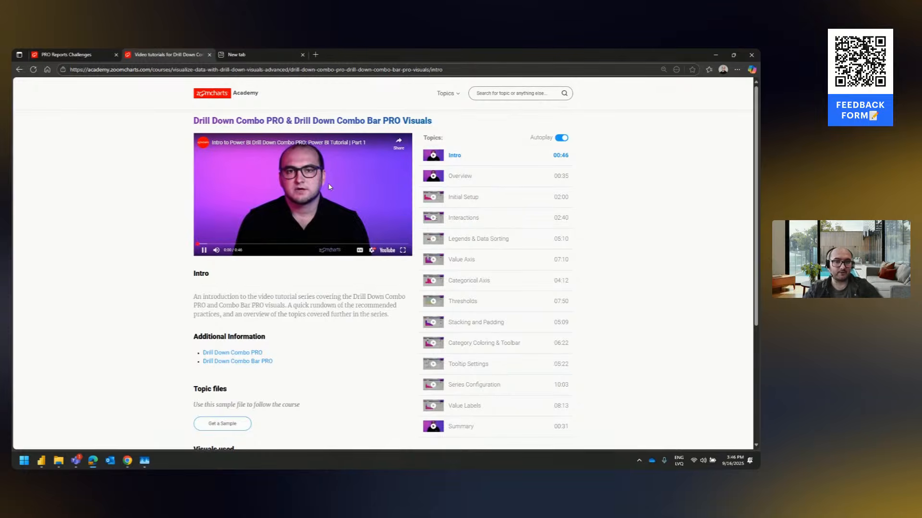
click(332, 187)
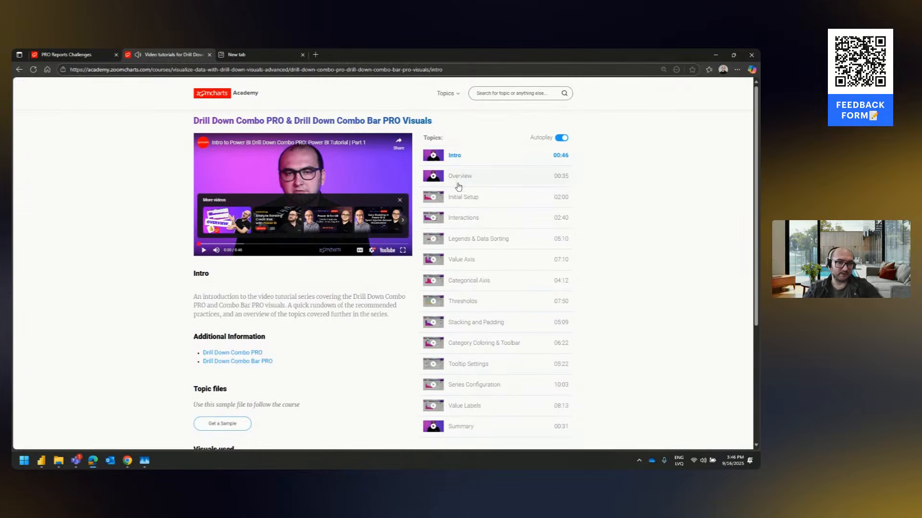
scroll(459, 187, down, 1)
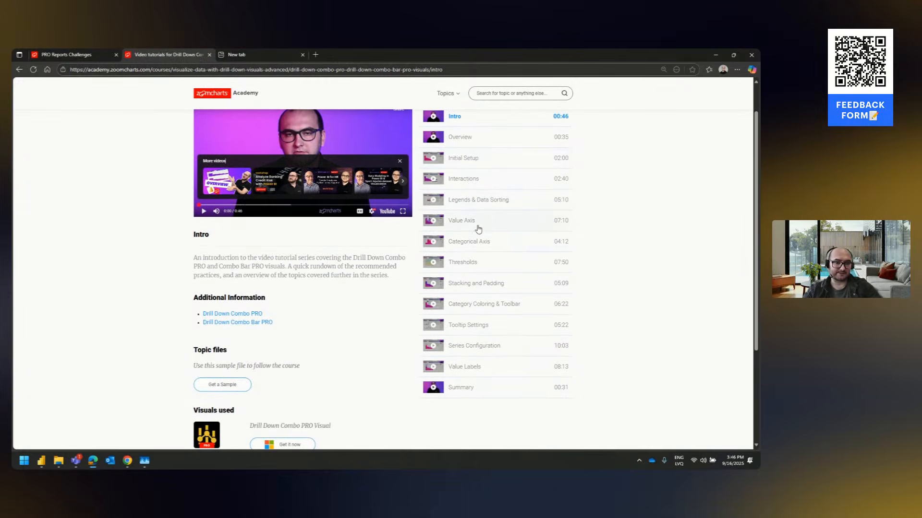
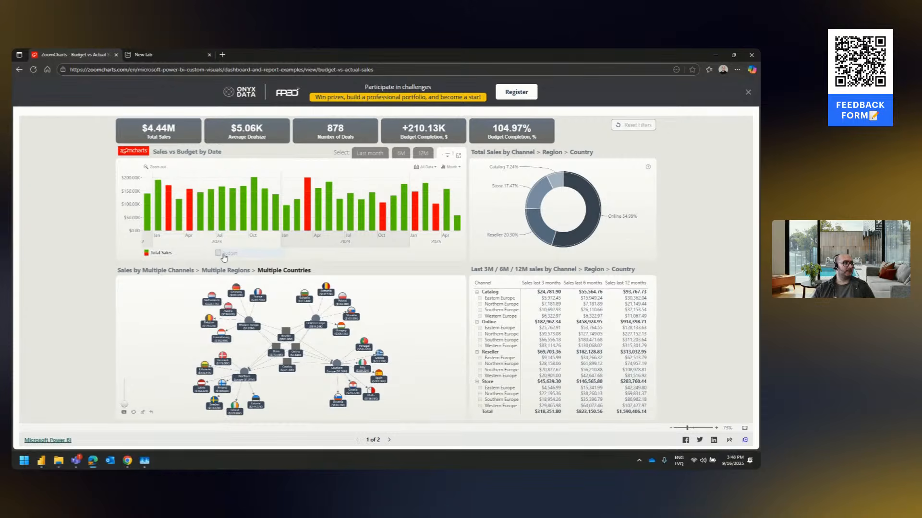
Show the Budget series in the Sales vs Budget by Date chart and close the interactive Budget vs Actual Sales report
click(224, 258)
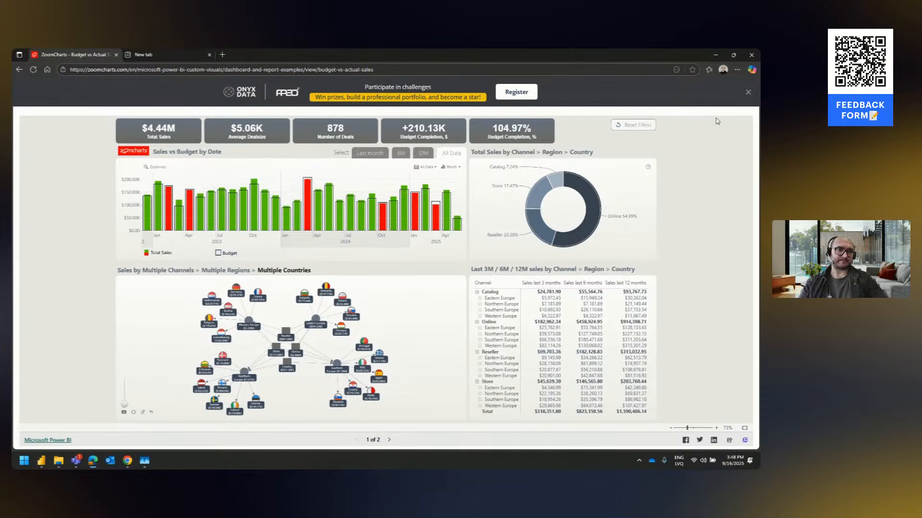
click(747, 93)
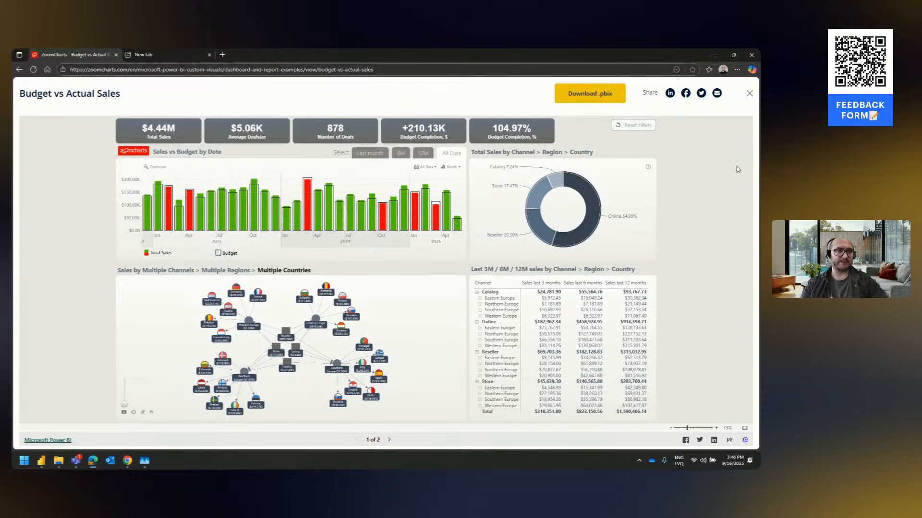
click(749, 93)
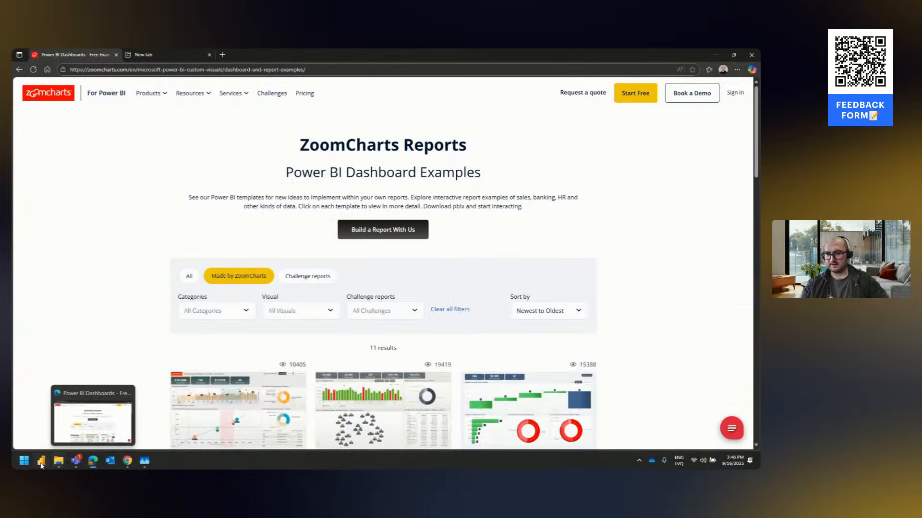
Switch to Power BI Desktop and replace Exposure at Default with Exposure as the Page 3 lollipop chart's Series 2 field
click(42, 461)
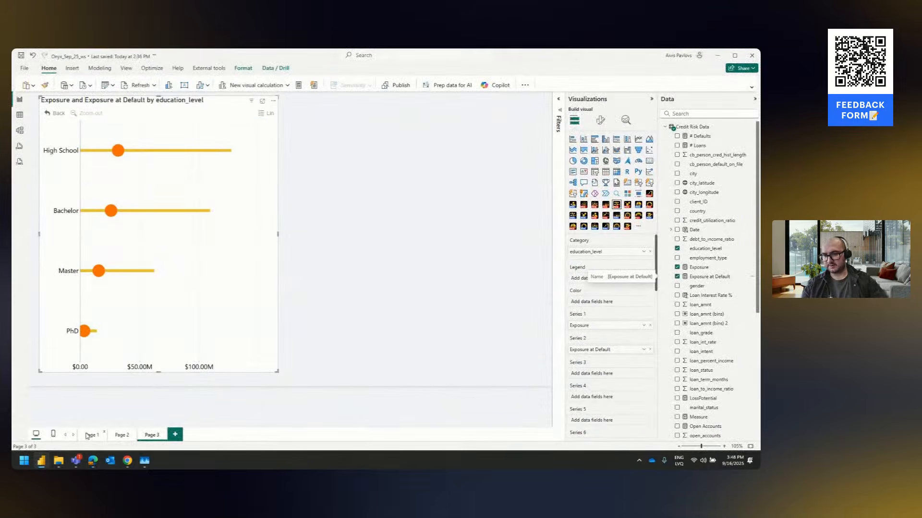
click(118, 436)
click(152, 435)
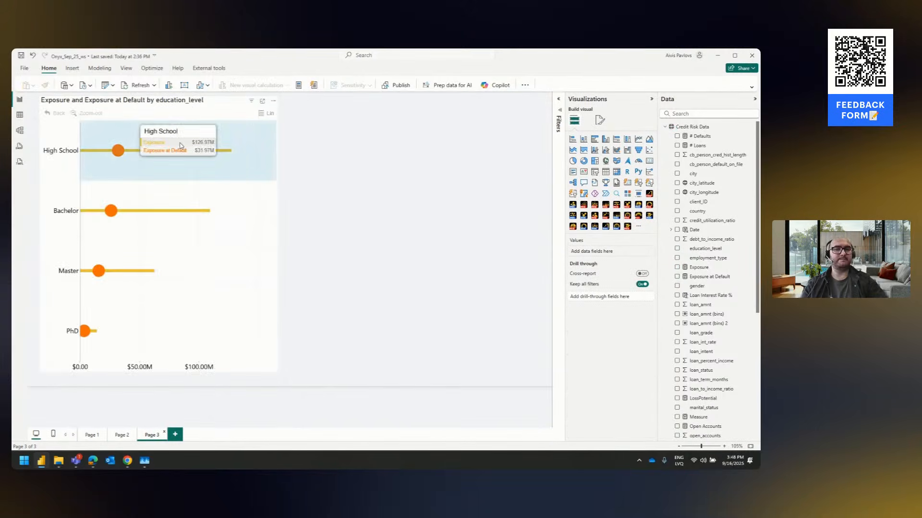
click(231, 111)
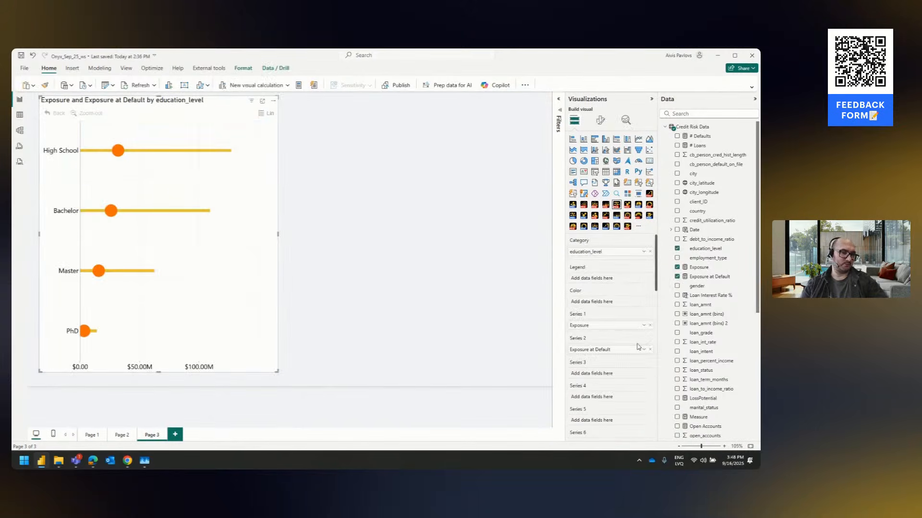
drag(653, 349, 472, 350)
drag(699, 267, 615, 350)
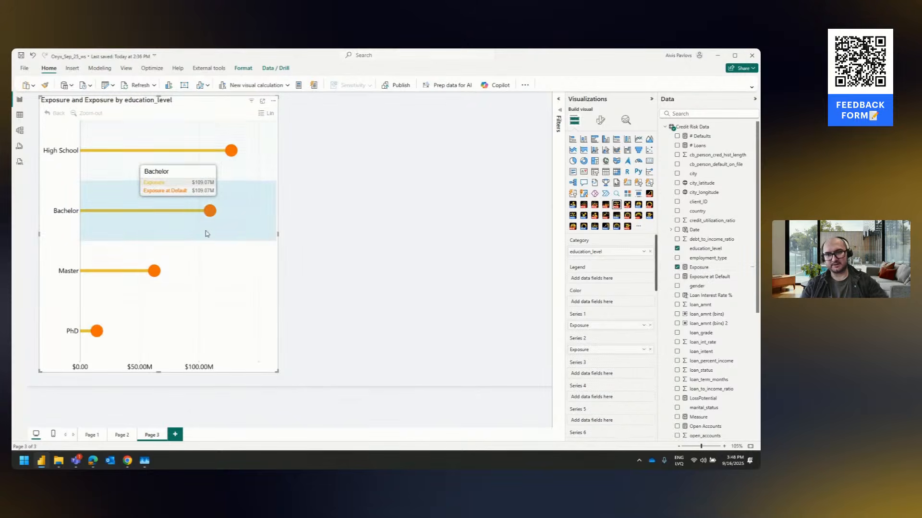
Enable conditional formatting for the chart's Series 2 markers and review its color settings
click(600, 120)
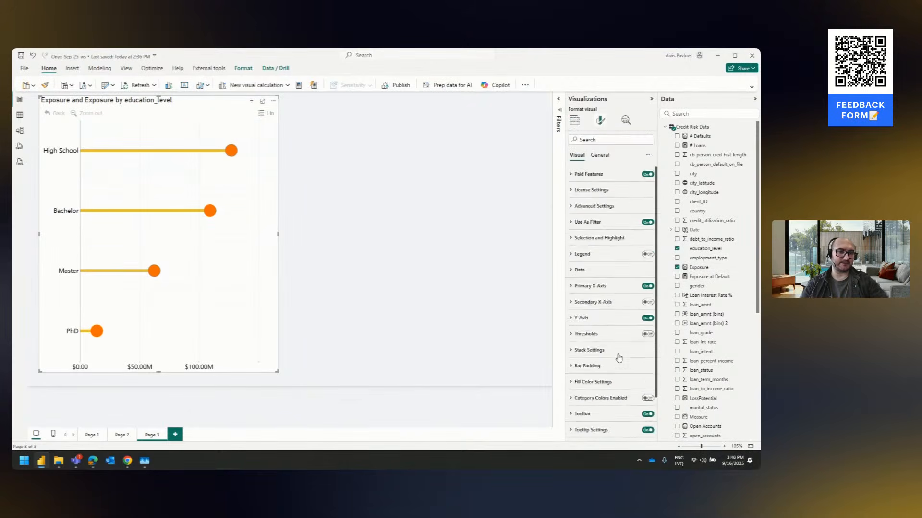
scroll(618, 358, down, 2)
mouse_move(243, 148)
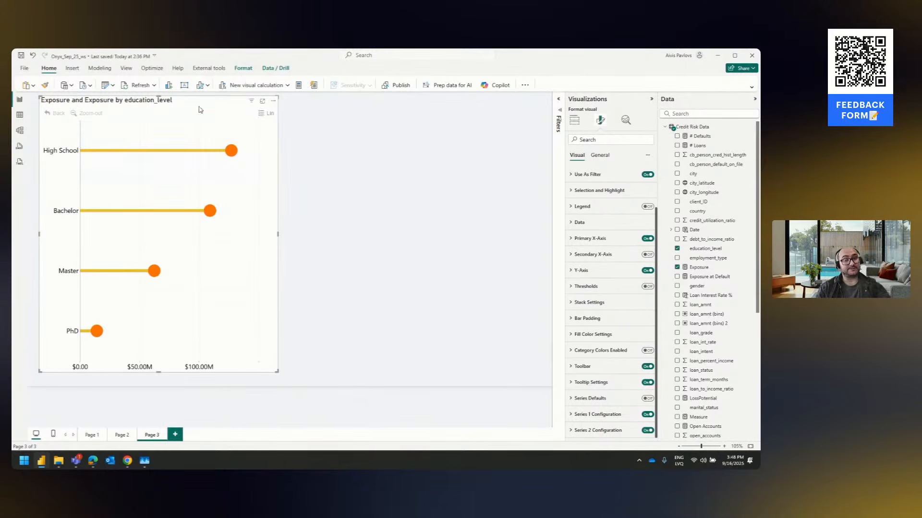
scroll(616, 375, down, 10)
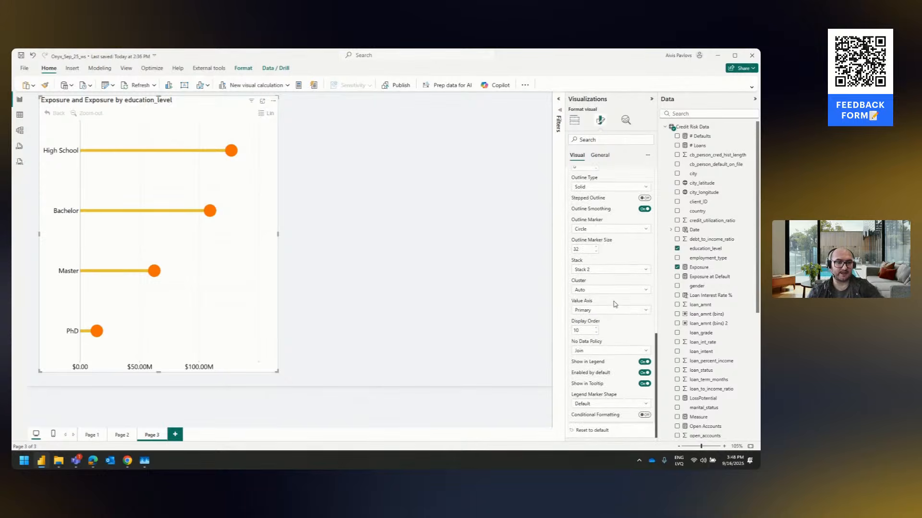
click(645, 414)
scroll(637, 394, down, 3)
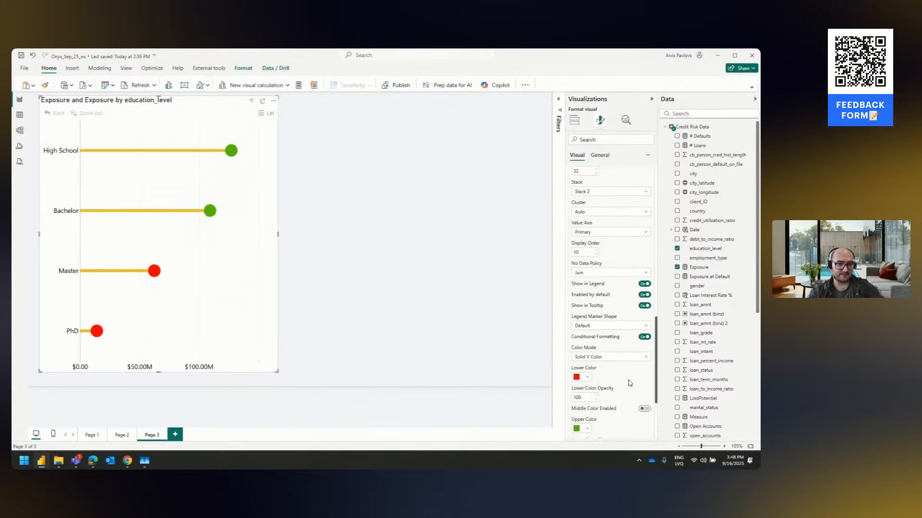
mouse_move(177, 265)
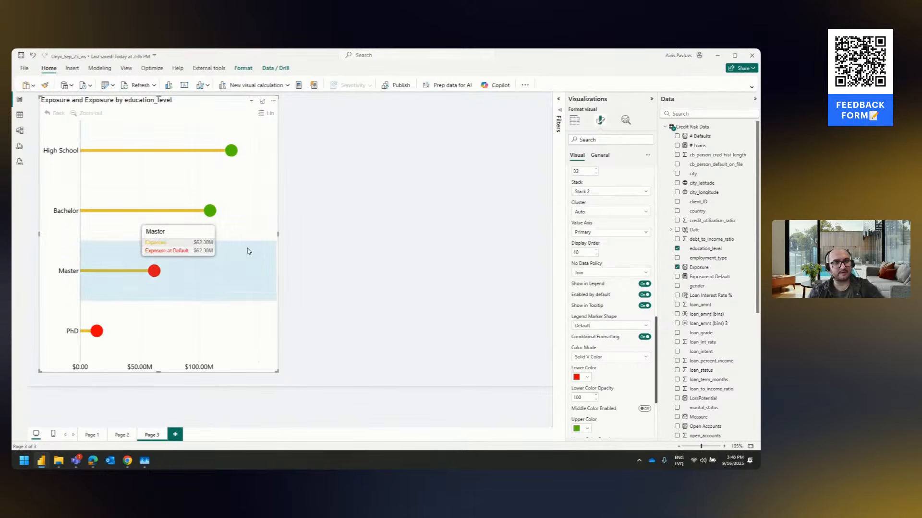
scroll(618, 239, down, 2)
scroll(619, 240, down, 3)
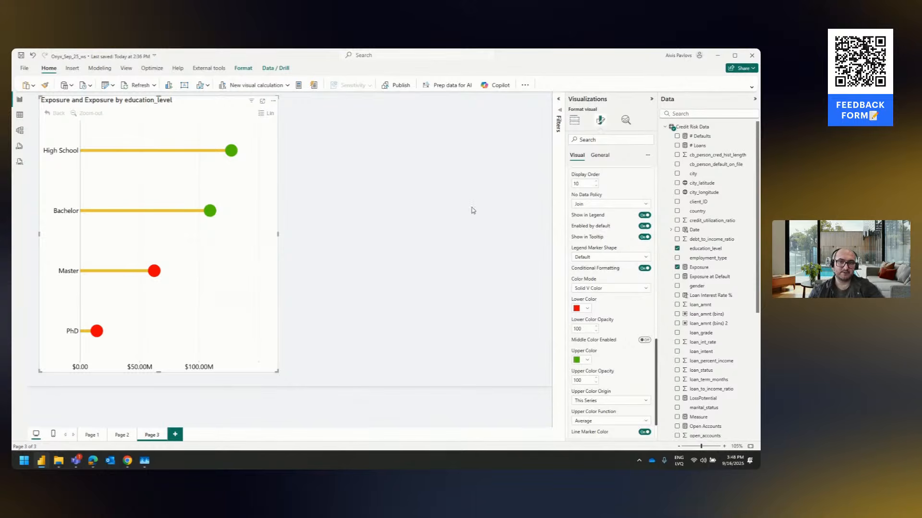
scroll(609, 365, down, 2)
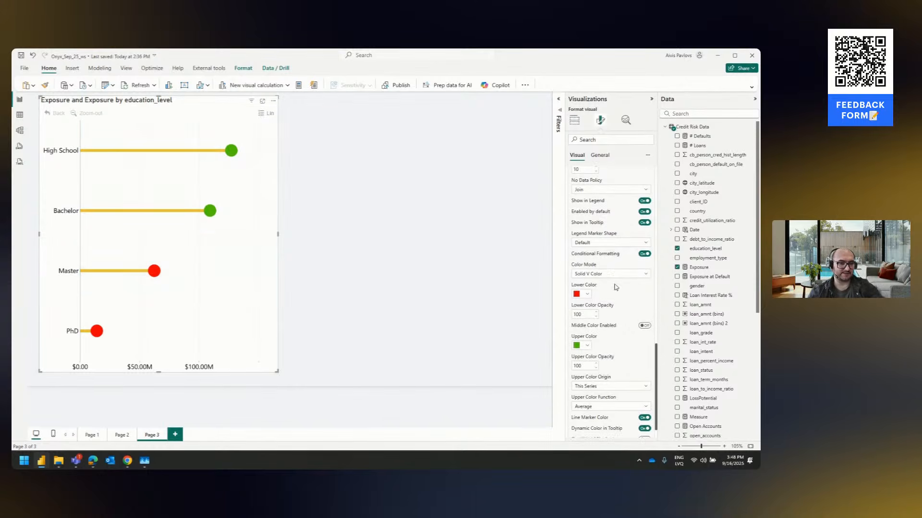
Try the Max, Above Min and Average options as the upper color function of the Series 2 conditional formatting
click(608, 362)
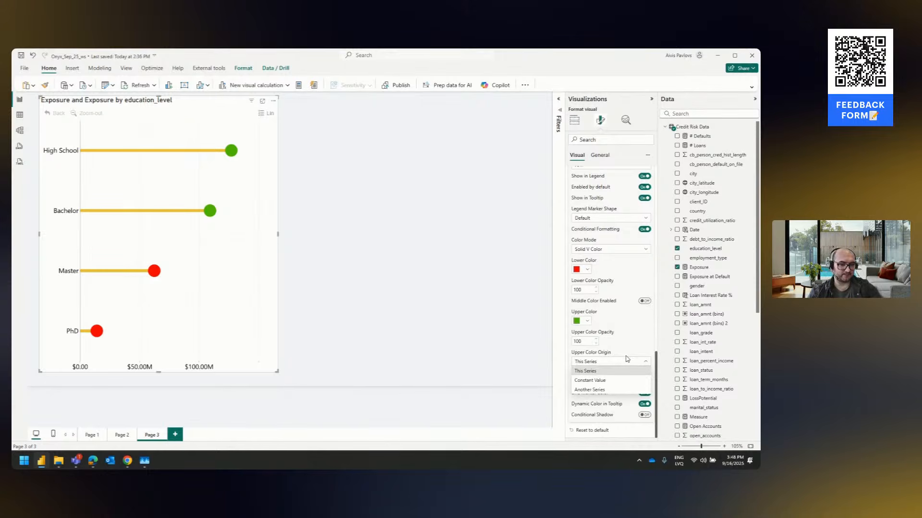
click(601, 374)
click(614, 382)
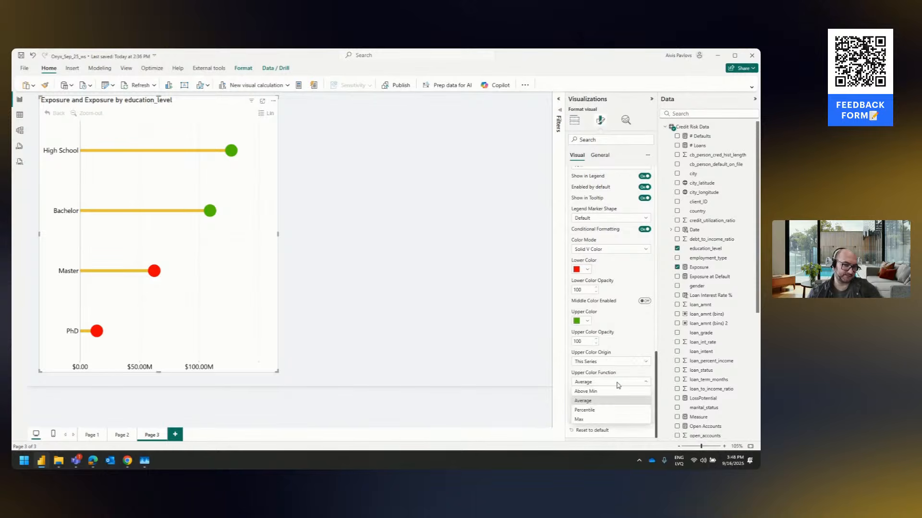
click(600, 421)
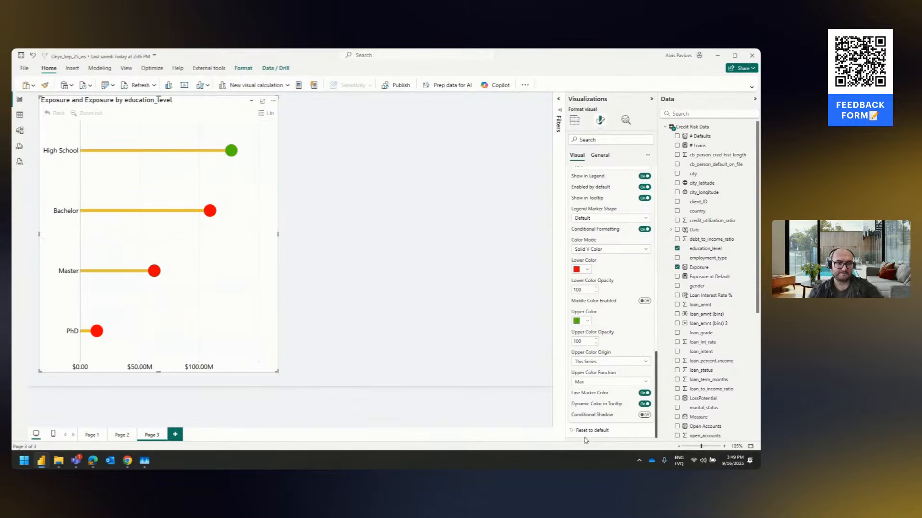
click(599, 387)
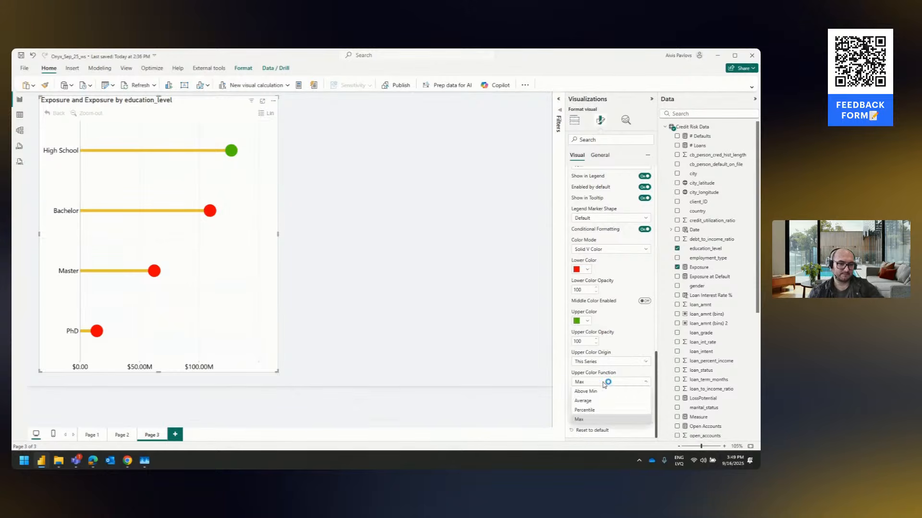
click(603, 384)
click(605, 383)
click(592, 390)
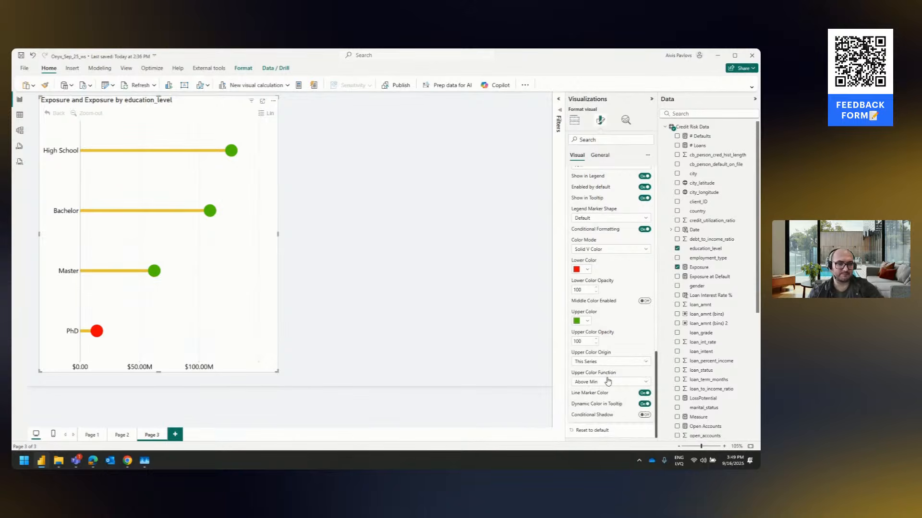
click(606, 382)
click(609, 402)
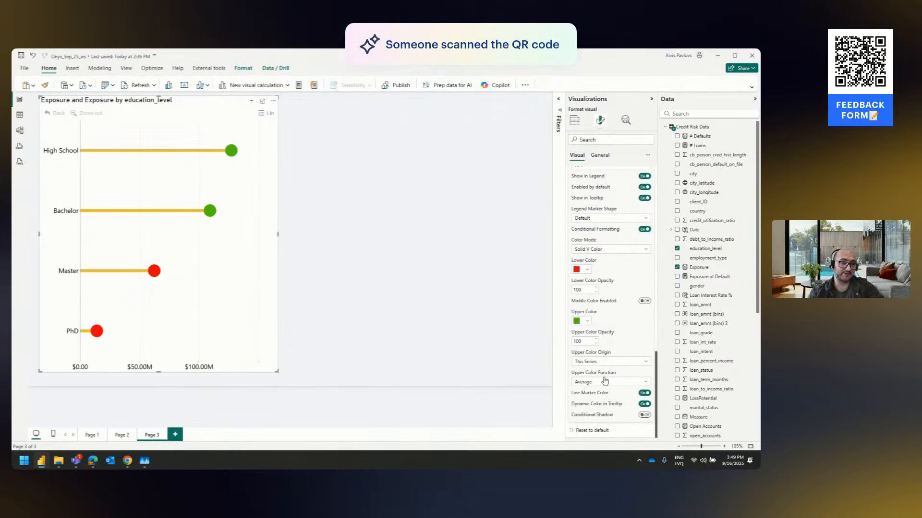
Set the Series 2 upper color function to Percentile with an upper color percentile of 90
click(604, 382)
click(598, 410)
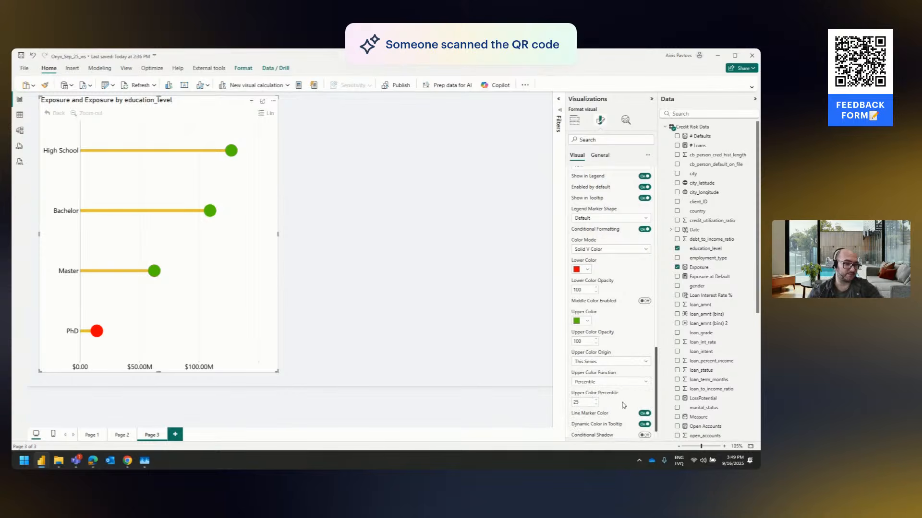
double_click(584, 402)
text(90)
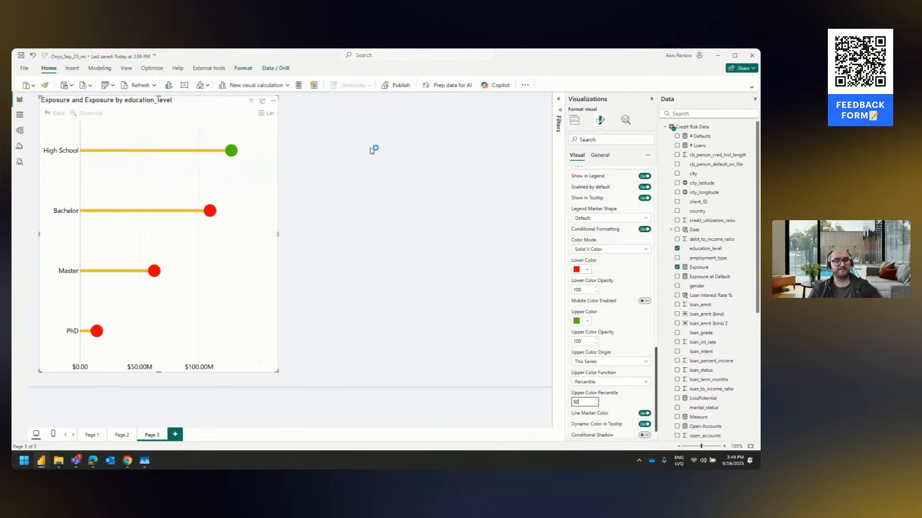
Switch to the Edge browser and open the past Onyx Data August 2025 challenge from ZoomCharts' PRO Reports Challenges page
click(126, 461)
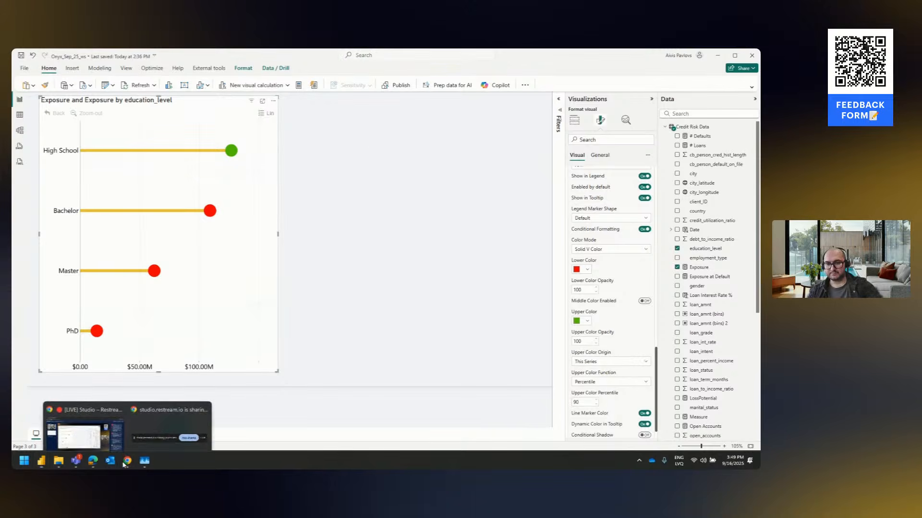
click(369, 225)
click(91, 462)
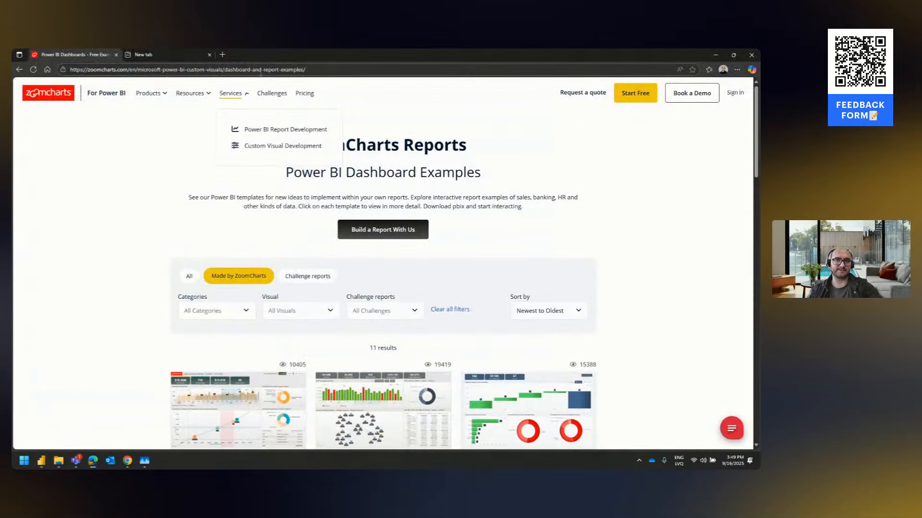
click(272, 94)
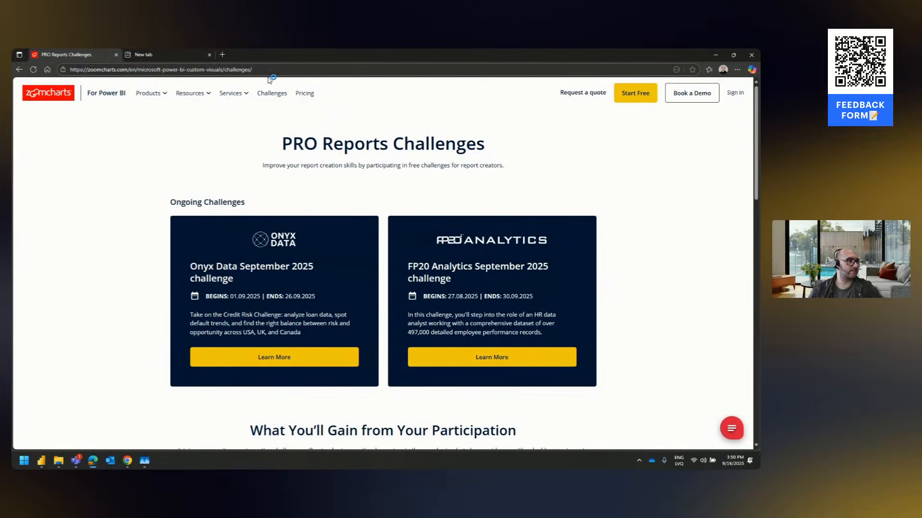
scroll(272, 117, down, 2)
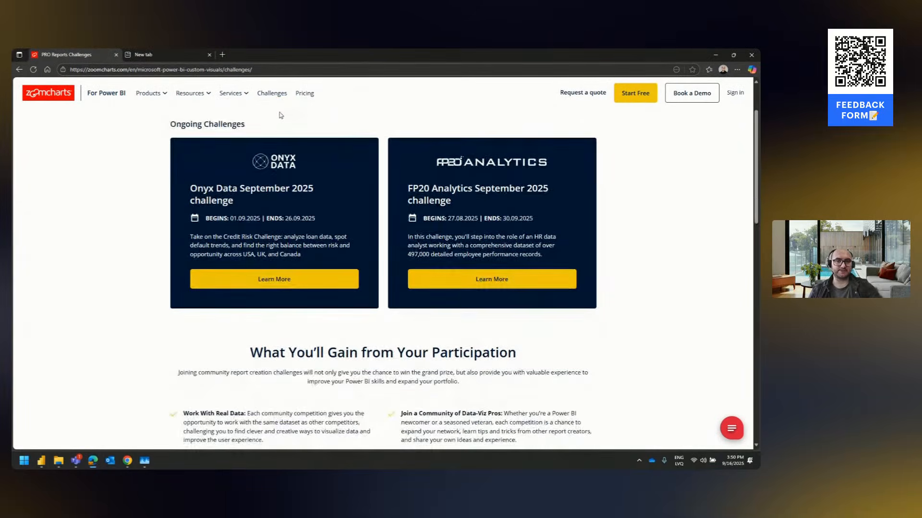
scroll(274, 112, up, 2)
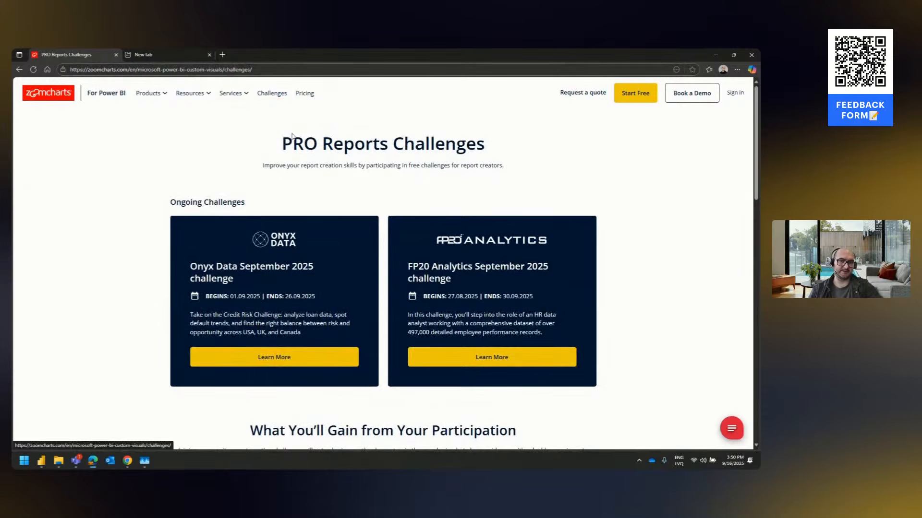
scroll(312, 162, down, 8)
scroll(312, 162, down, 1)
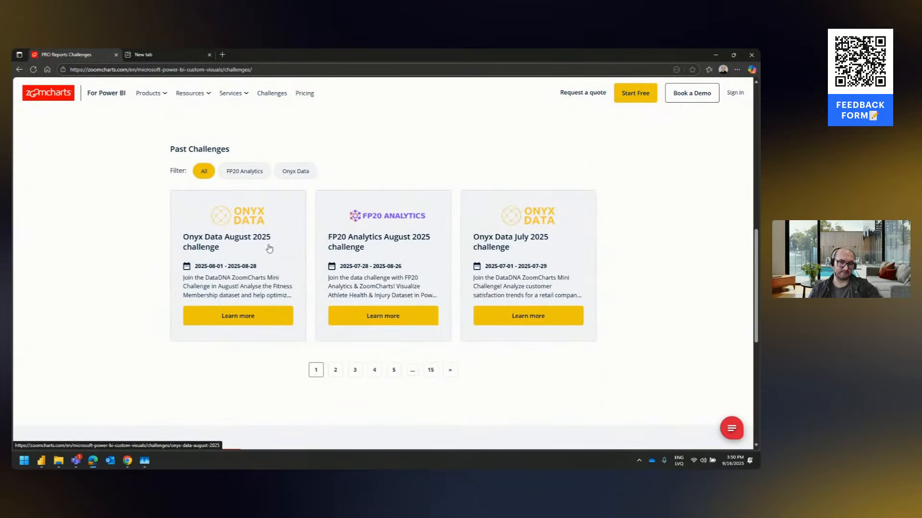
click(237, 316)
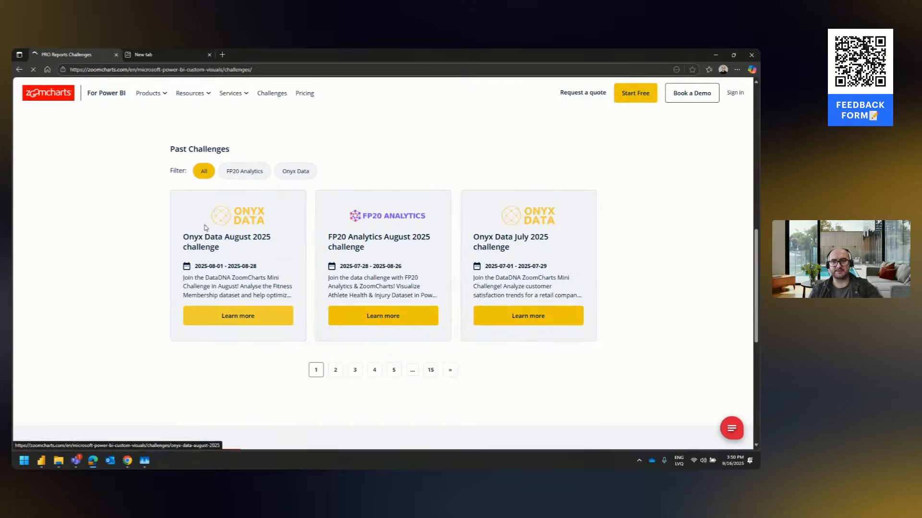
Look through the August challenge's submissions and open the winning Gym Membership Analytics report
scroll(326, 165, down, 5)
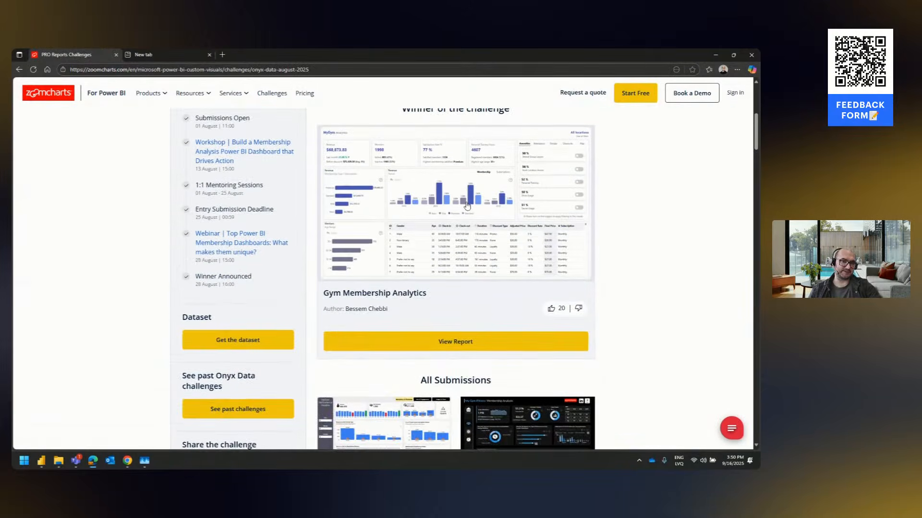
scroll(471, 202, down, 10)
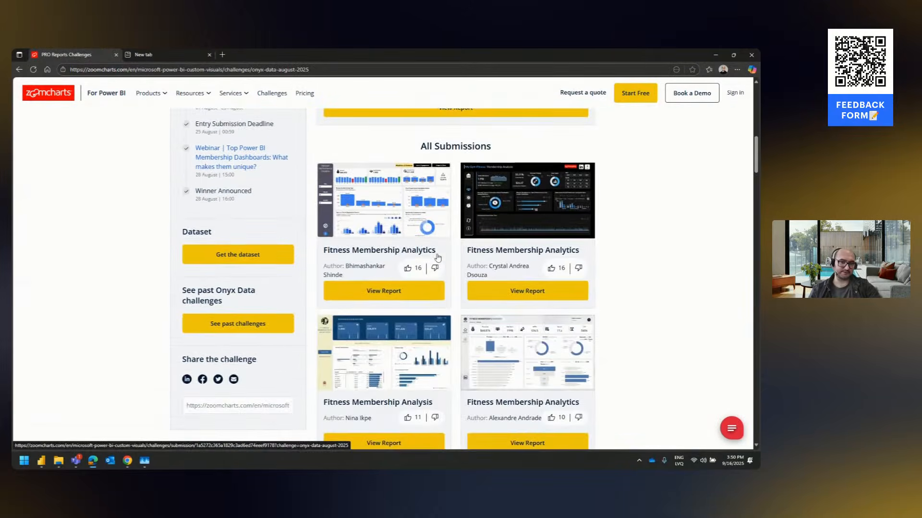
scroll(443, 224, up, 12)
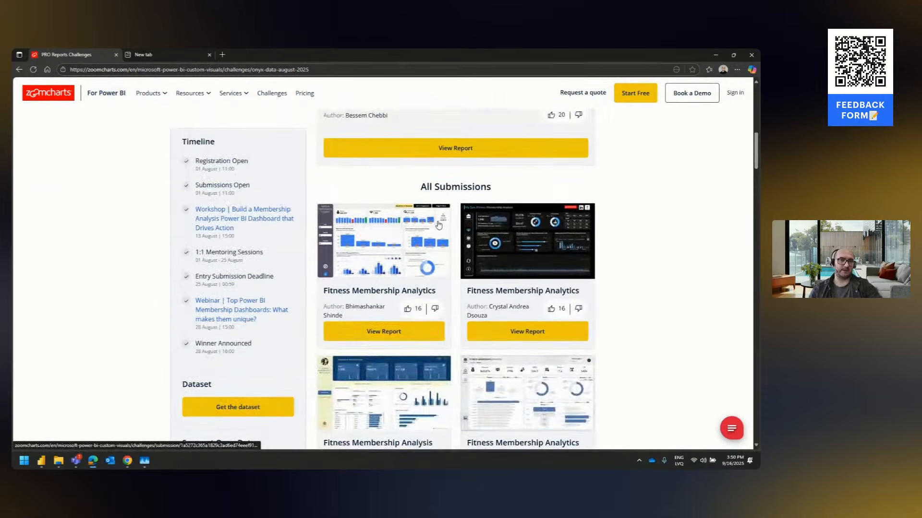
click(465, 303)
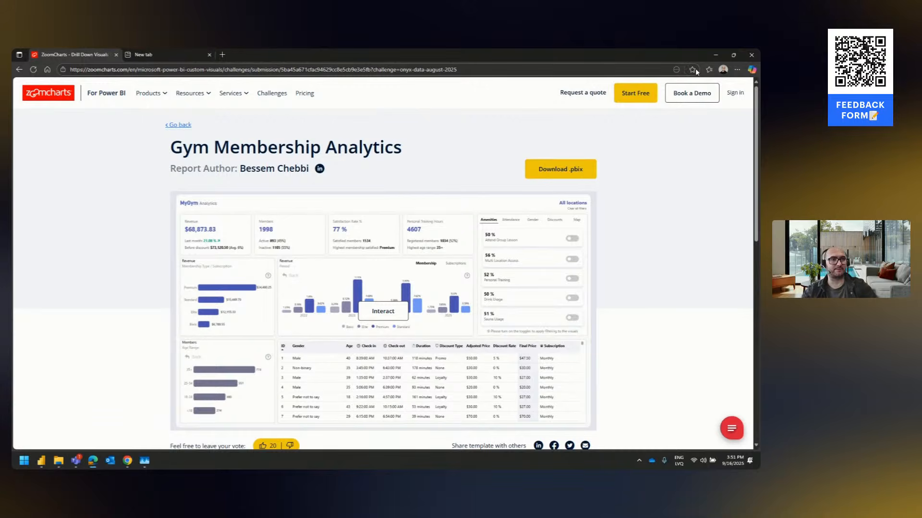
Return to Power BI Desktop and open Page 1 of the credit risk report
click(714, 56)
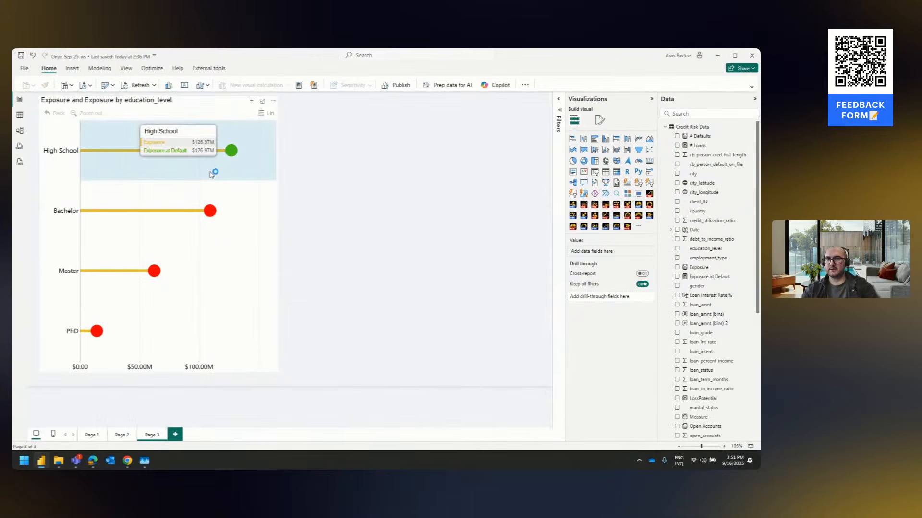
click(92, 435)
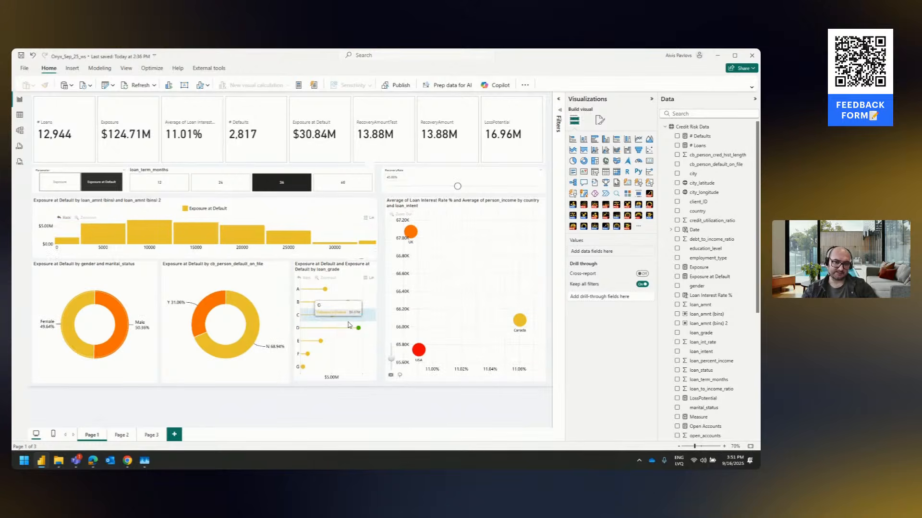
Filter the report by drilling the scatter chart into USA, selecting Y in the default-on-file donut, and drilling the gender donut into Female
click(468, 208)
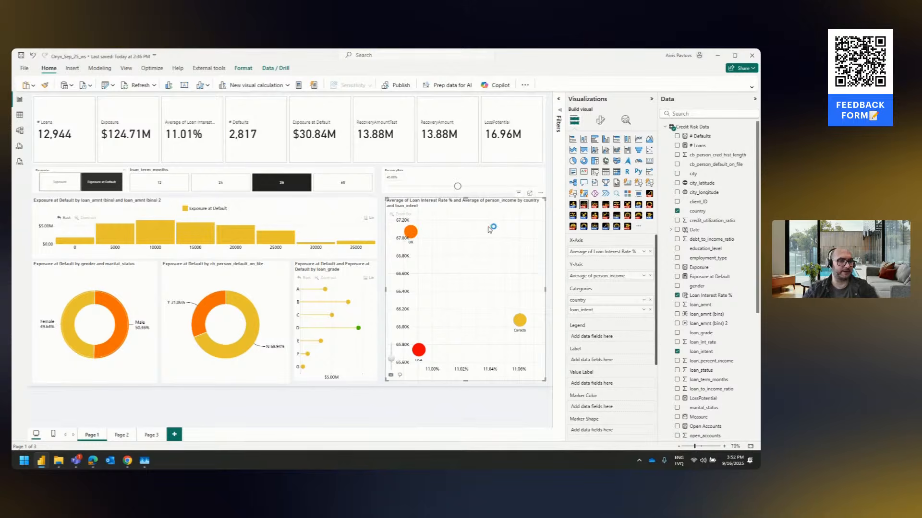
click(418, 350)
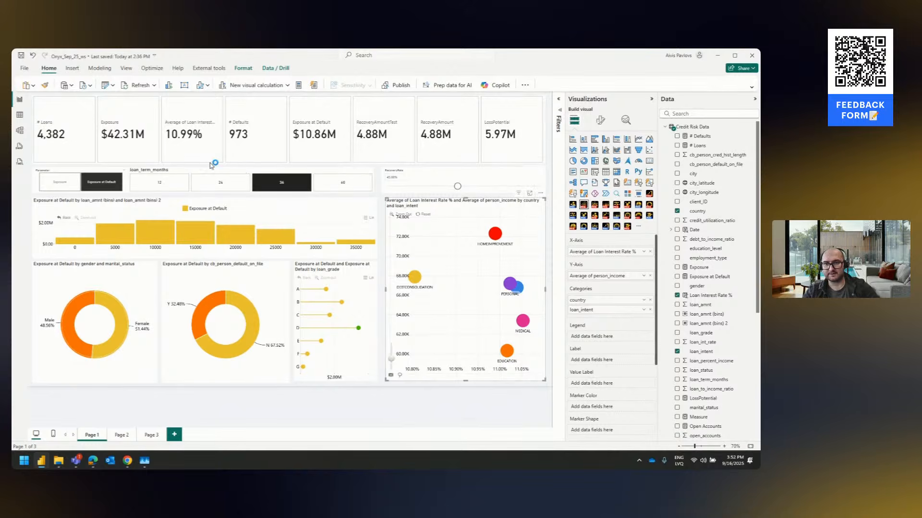
click(200, 316)
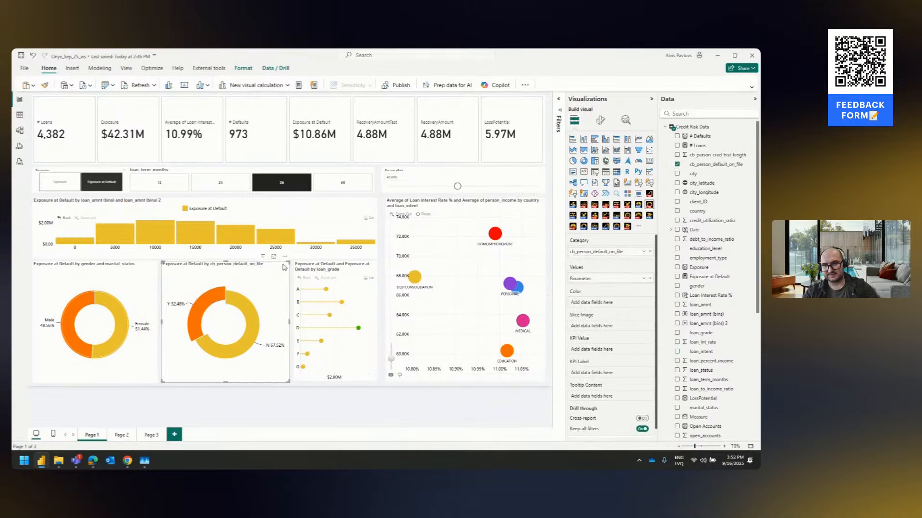
click(124, 315)
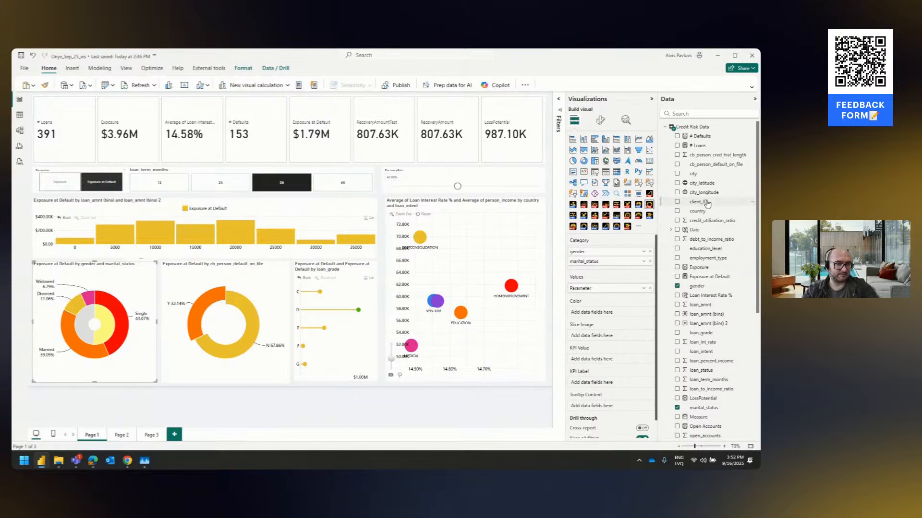
Add client_ID as the third Categories level of the scatter chart, below loan_intent
drag(700, 202, 601, 292)
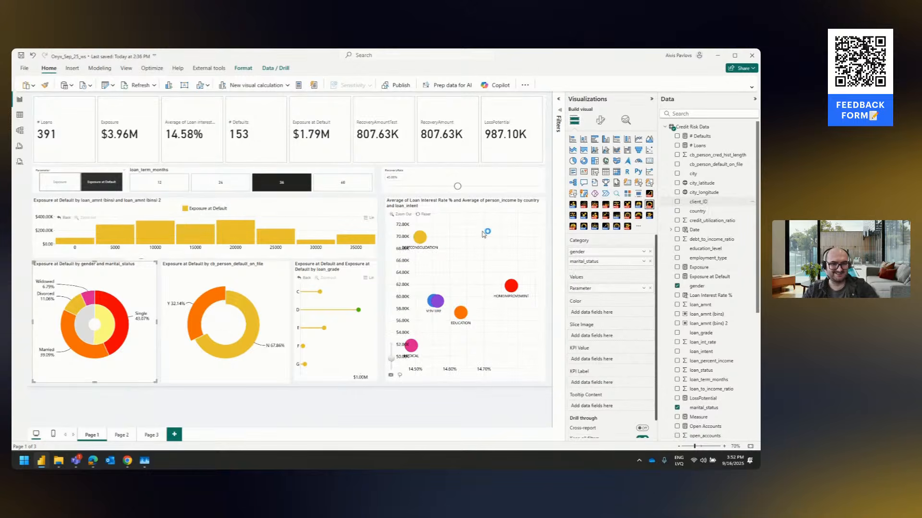
click(486, 233)
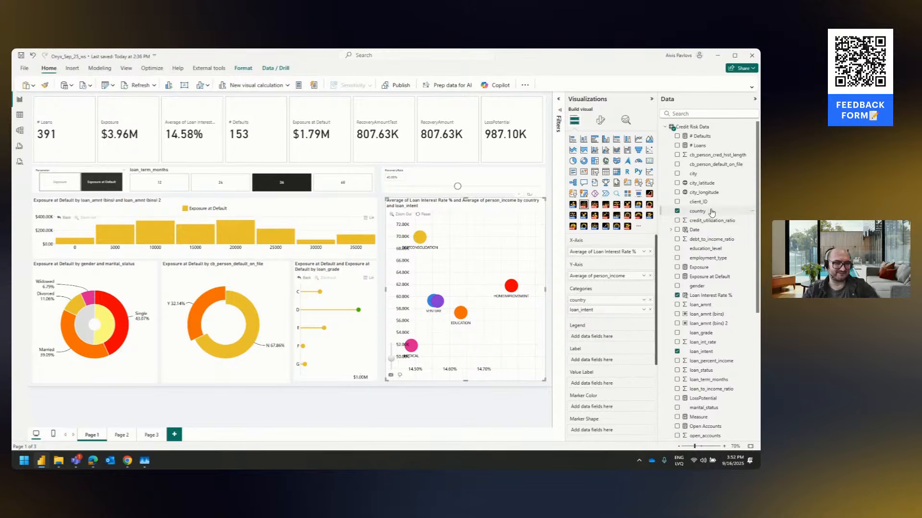
drag(700, 202, 639, 307)
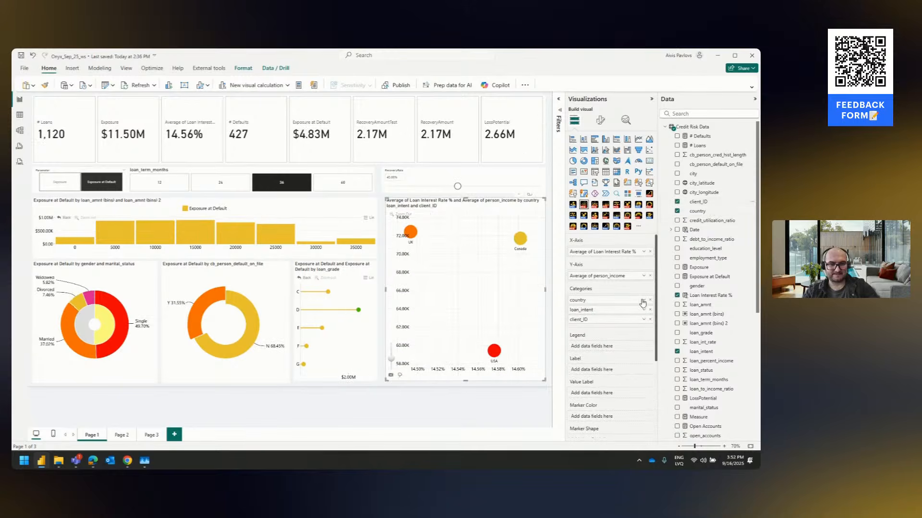
Drill the scatter chart through Canada and VENTURE to the individual clients and examine one client's tooltip up close
click(523, 238)
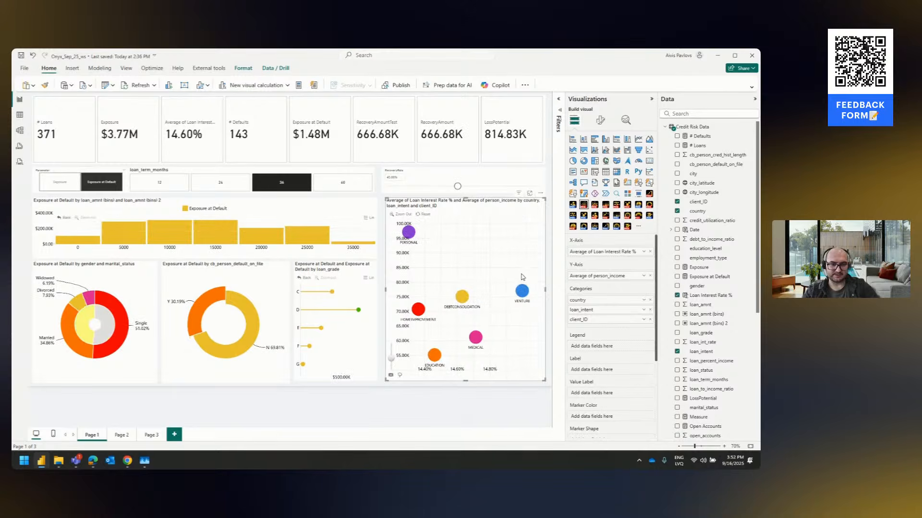
click(521, 290)
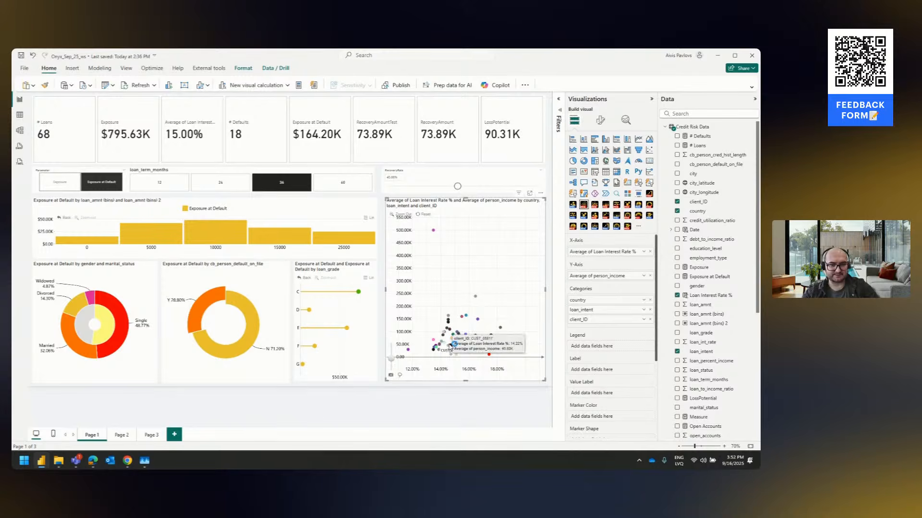
scroll(458, 355, up, 3)
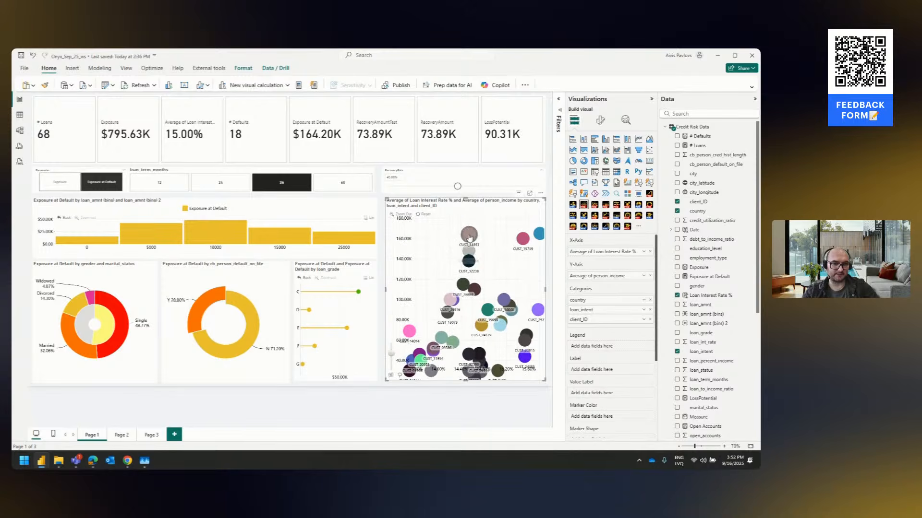
mouse_move(470, 237)
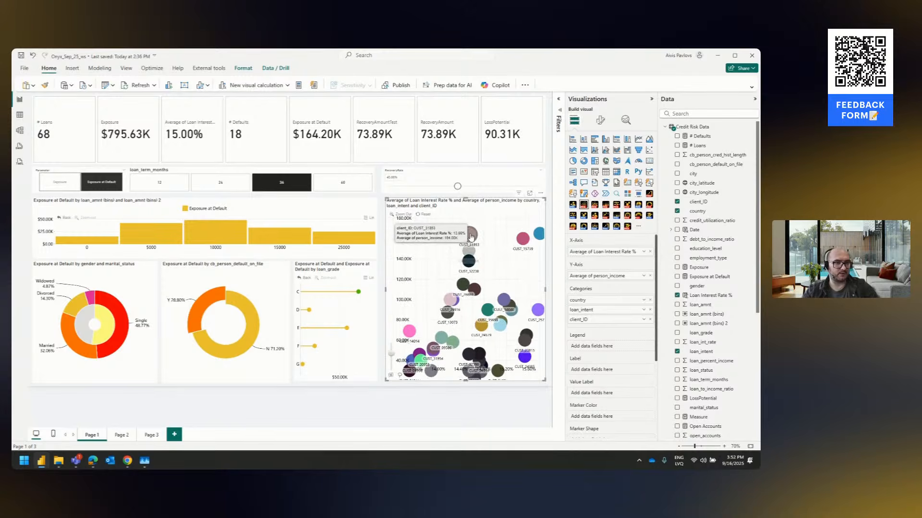
Add education_level to the scatter chart's Tooltips and check a client marker
scroll(597, 334, down, 3)
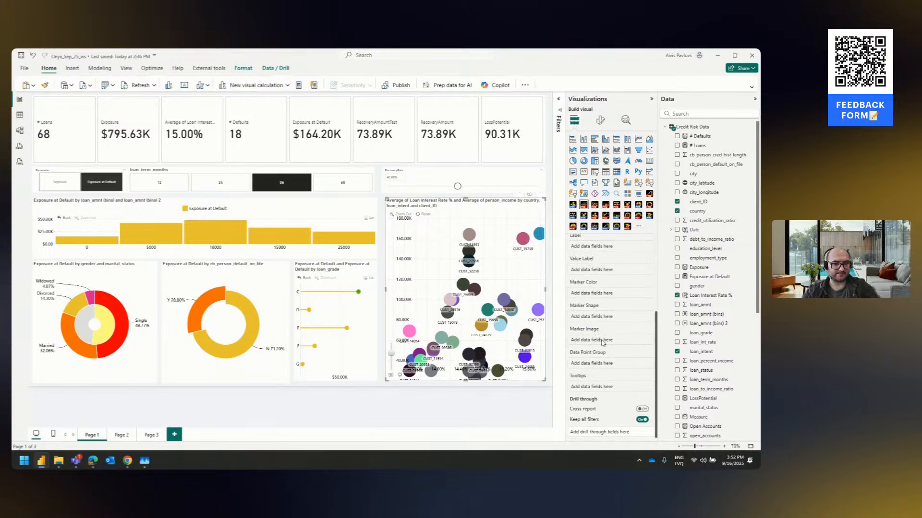
drag(707, 250, 608, 387)
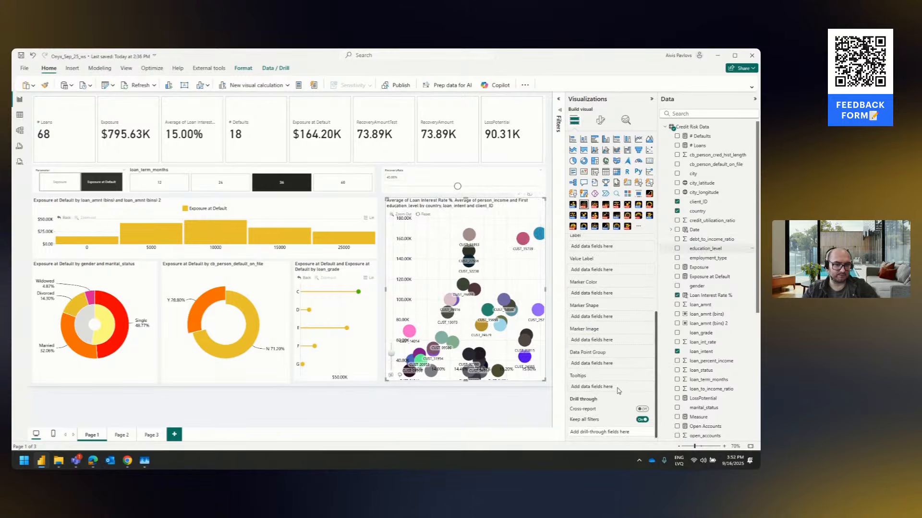
mouse_move(471, 239)
scroll(470, 239, down, 5)
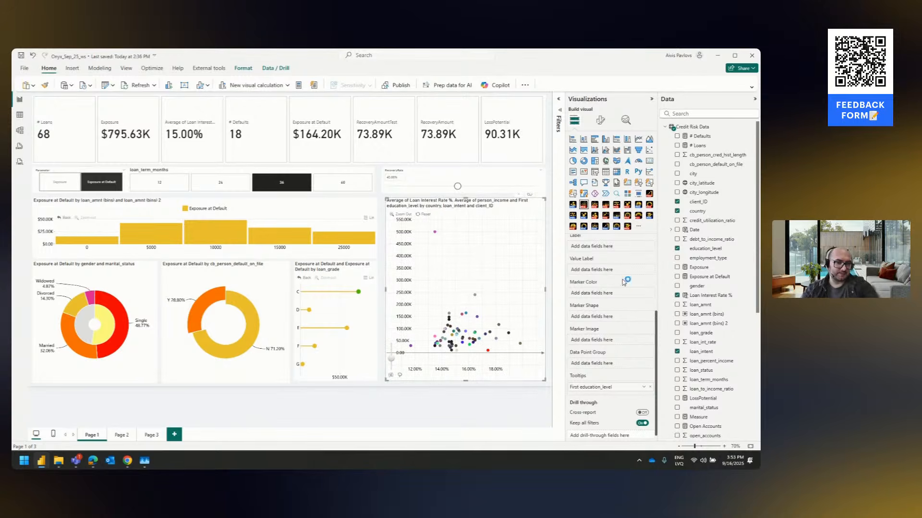
Remove education_level from the scatter chart's Tooltips and client_ID from its Categories
click(650, 386)
scroll(627, 332, up, 3)
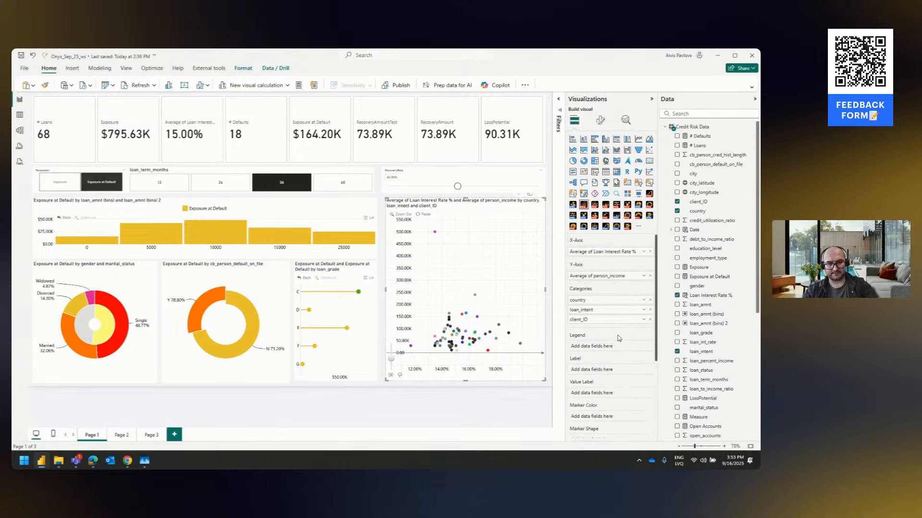
click(650, 319)
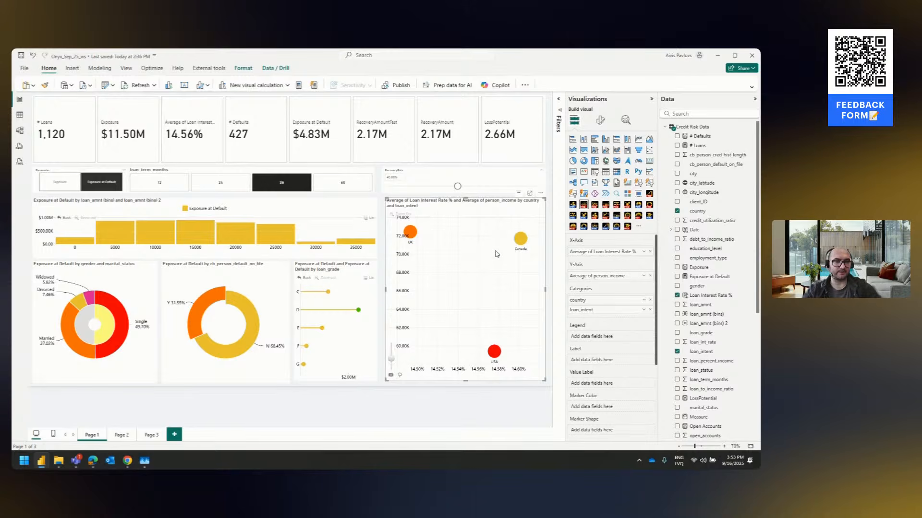
Drill the scatter chart into Canada and clear the Y selection in the default-on-file donut
click(518, 242)
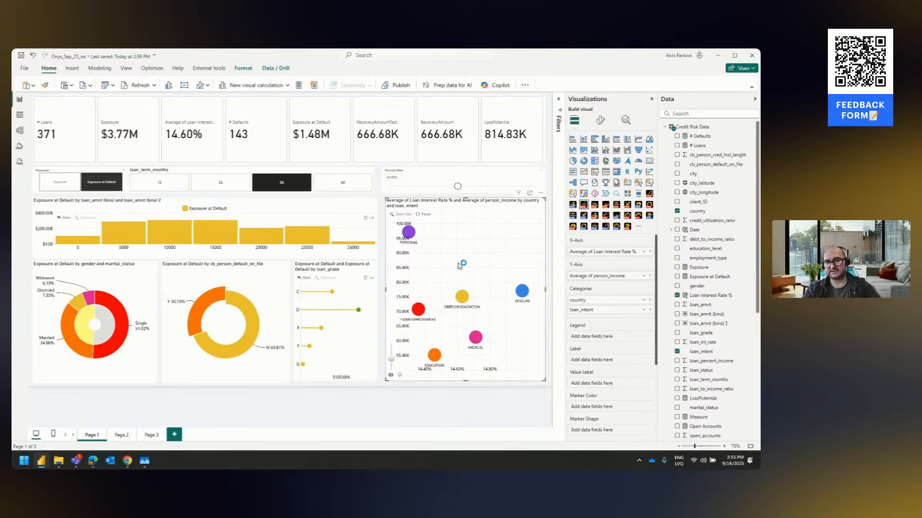
click(315, 394)
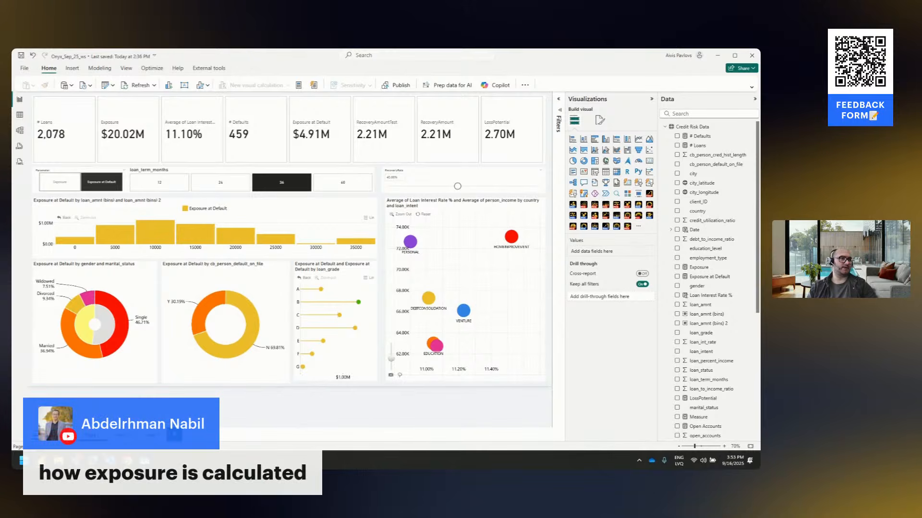
Examine the DAX formulas of the Exposure and Exposure at Default measures, leaving the formula editor without changes
click(137, 136)
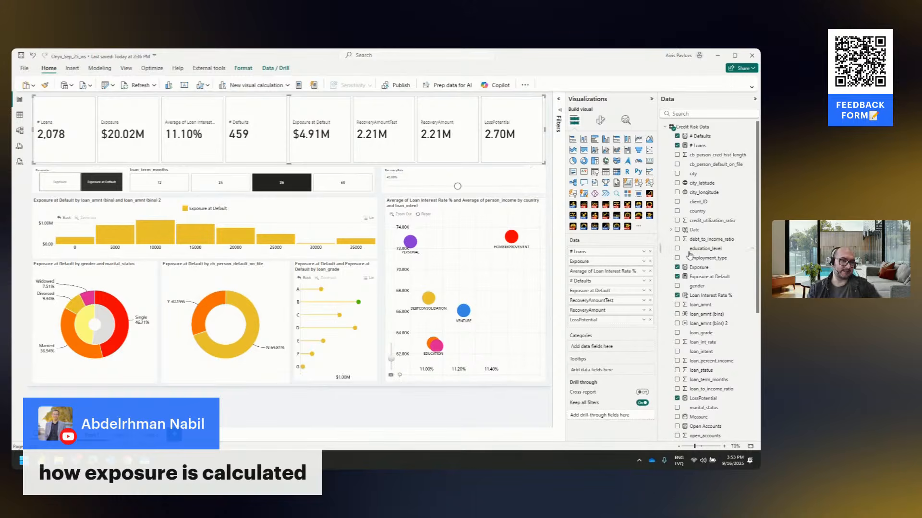
click(720, 268)
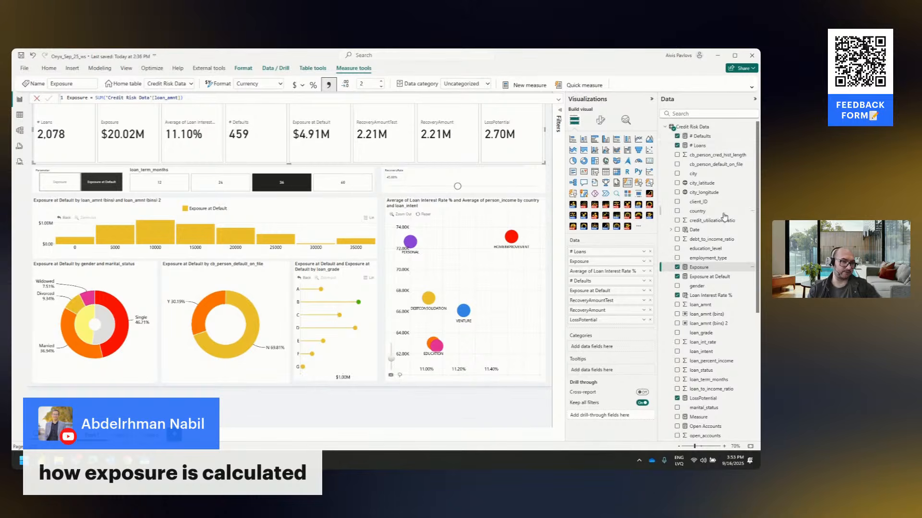
click(720, 278)
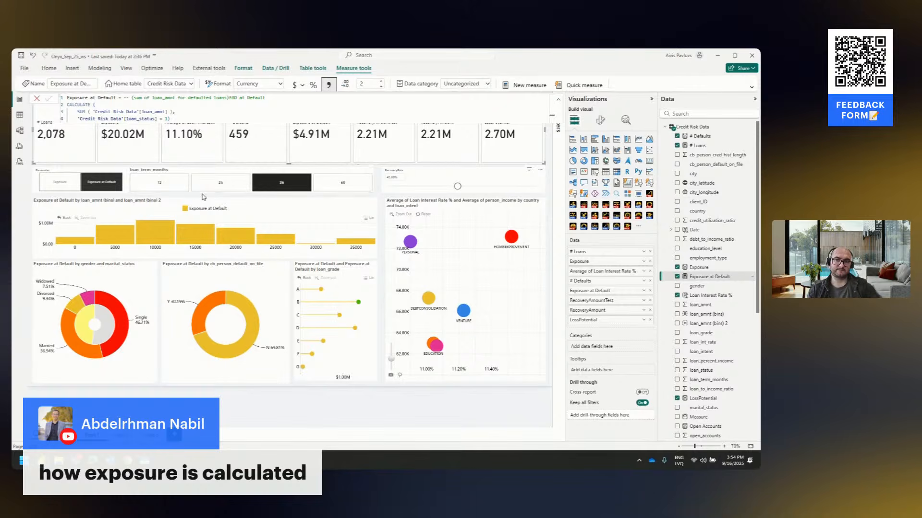
click(176, 118)
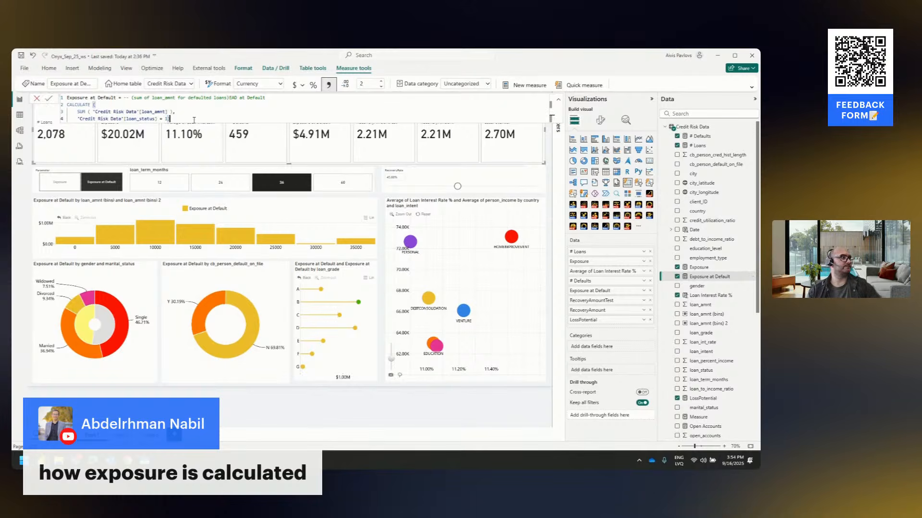
click(37, 98)
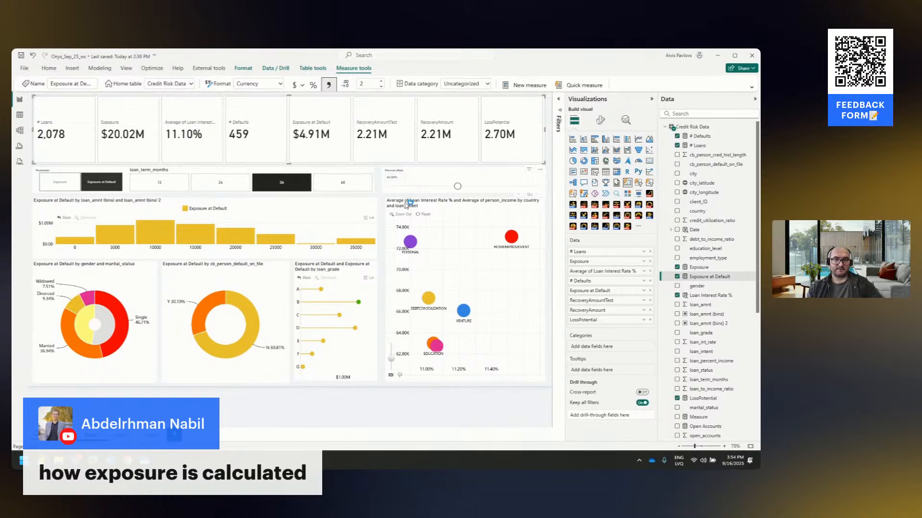
click(384, 200)
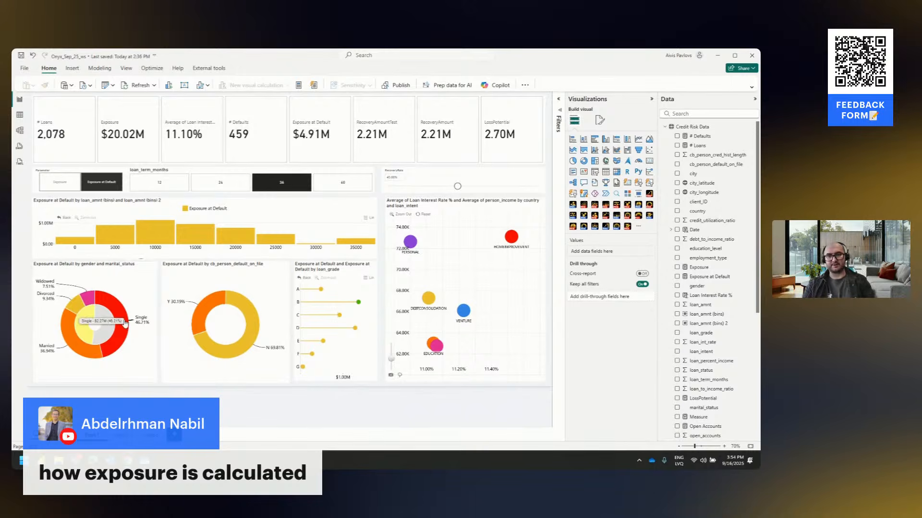
Drill the gender and marital status donut back up to the gender level
click(102, 324)
click(102, 324)
click(161, 329)
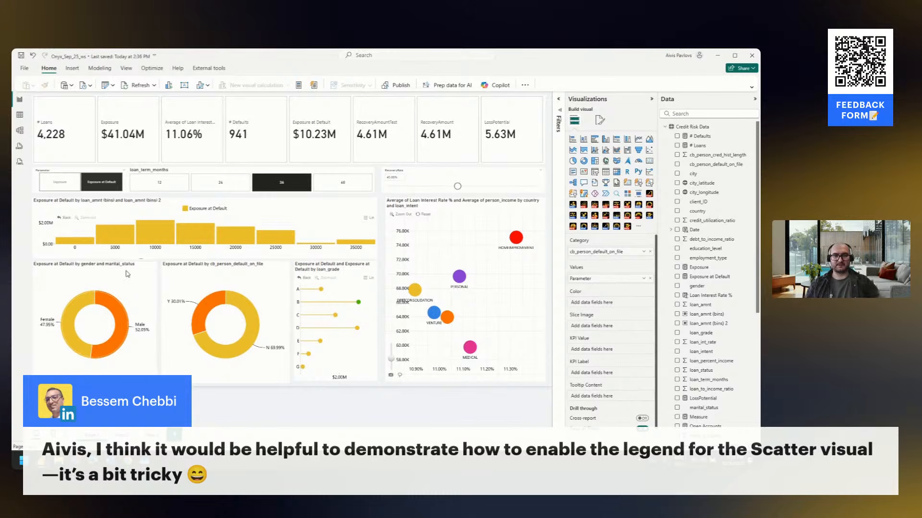
Move country from the scatter chart's Categories to its Legend field and turn the chart legend on
click(447, 201)
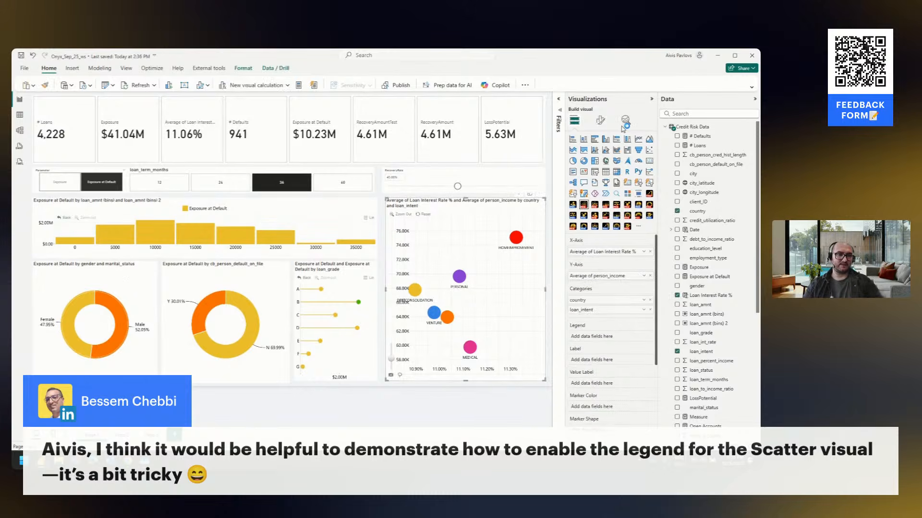
click(600, 120)
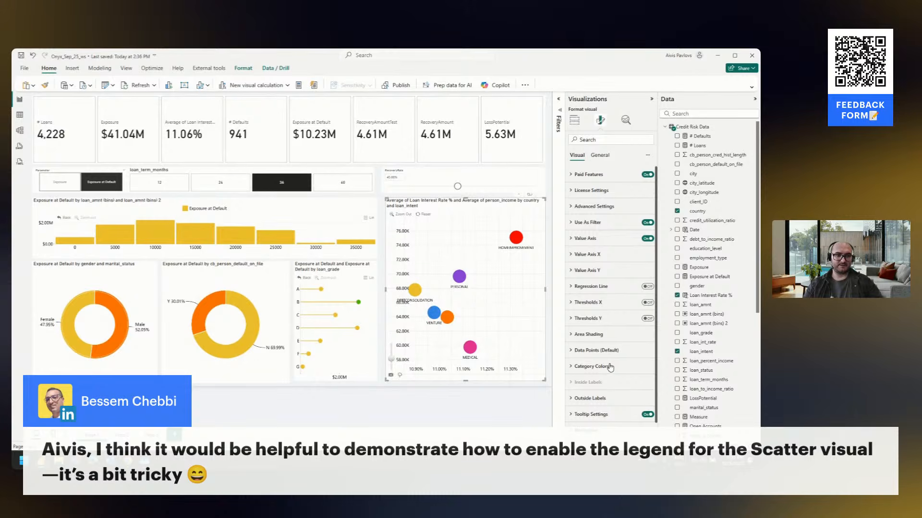
mouse_move(418, 292)
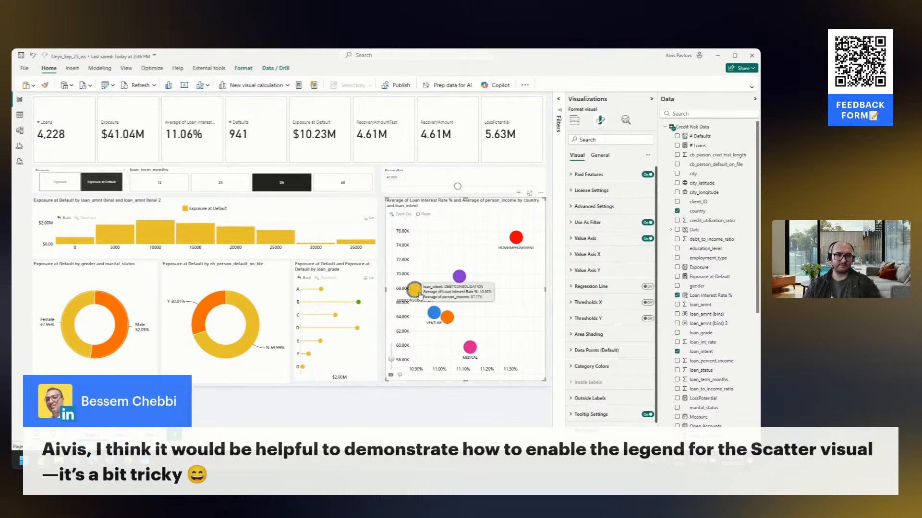
click(574, 120)
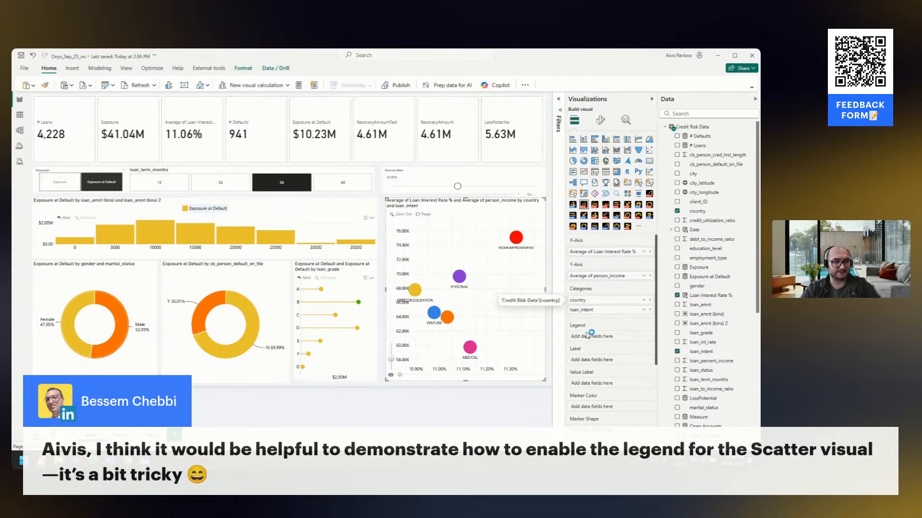
drag(587, 302, 592, 339)
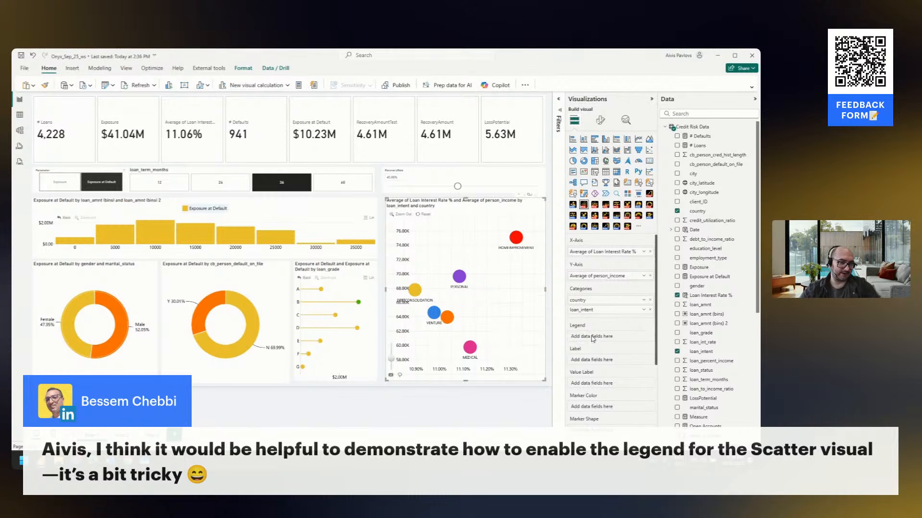
click(601, 121)
click(647, 239)
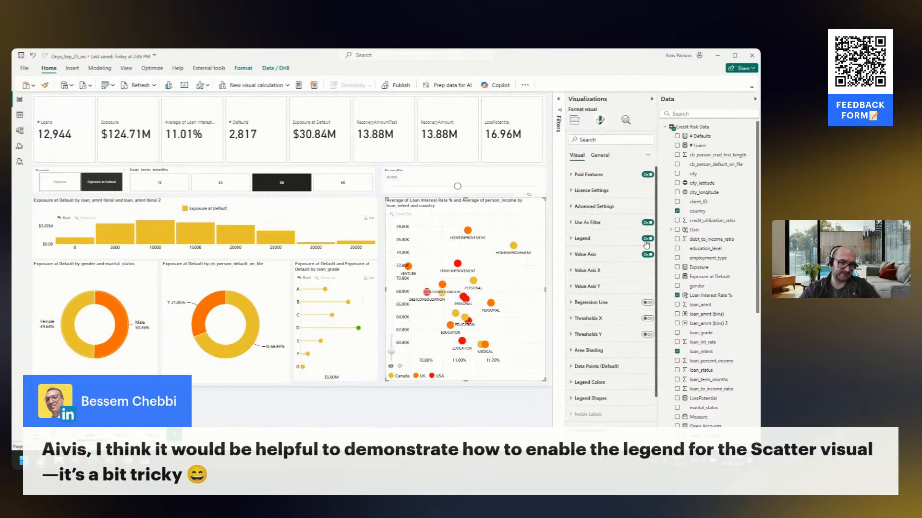
Return country to the scatter chart's Categories above loan_intent, and try adding it to Legend as well before removing that duplicate
click(575, 120)
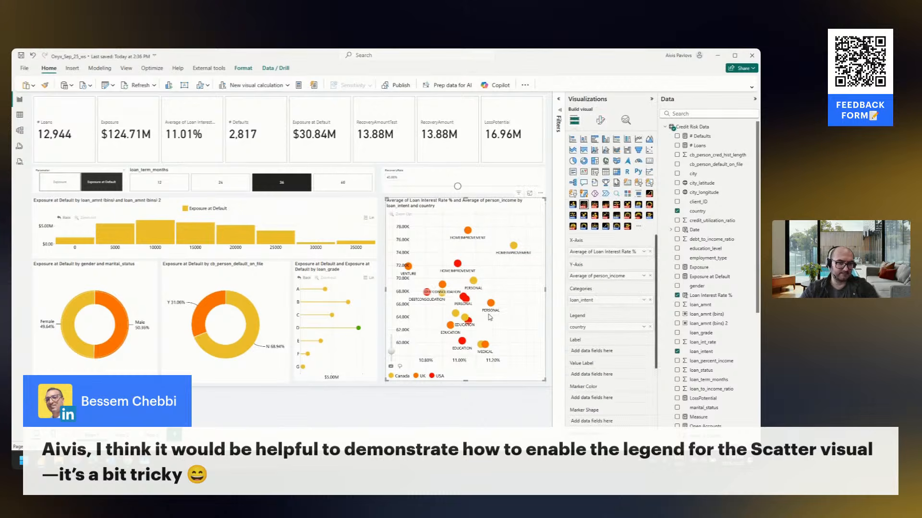
drag(618, 327, 612, 301)
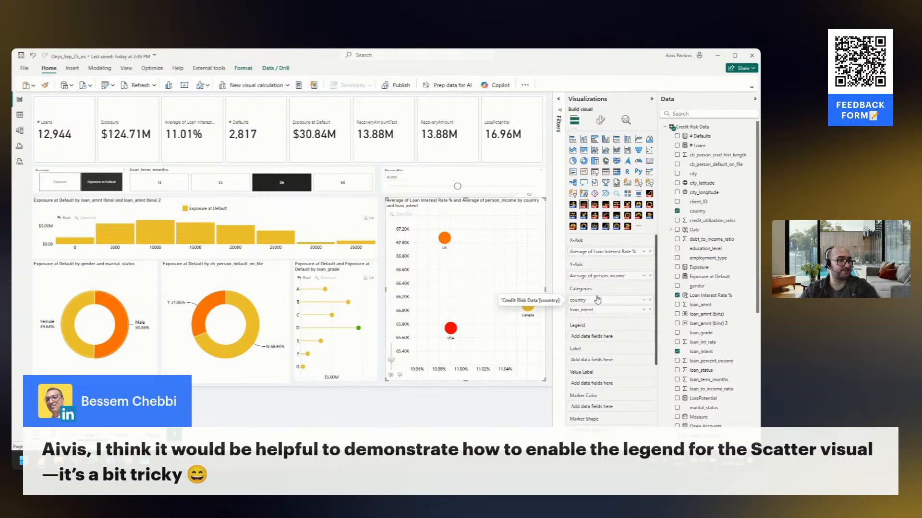
drag(707, 212, 602, 337)
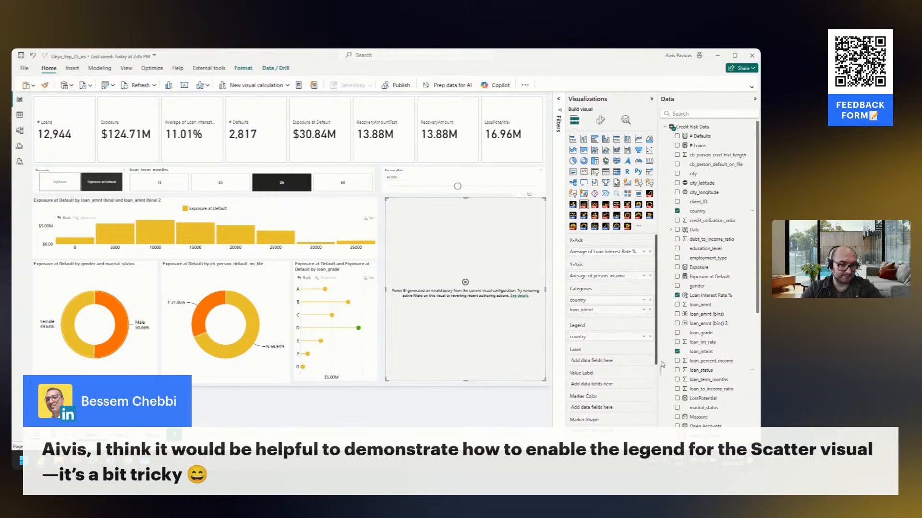
click(650, 337)
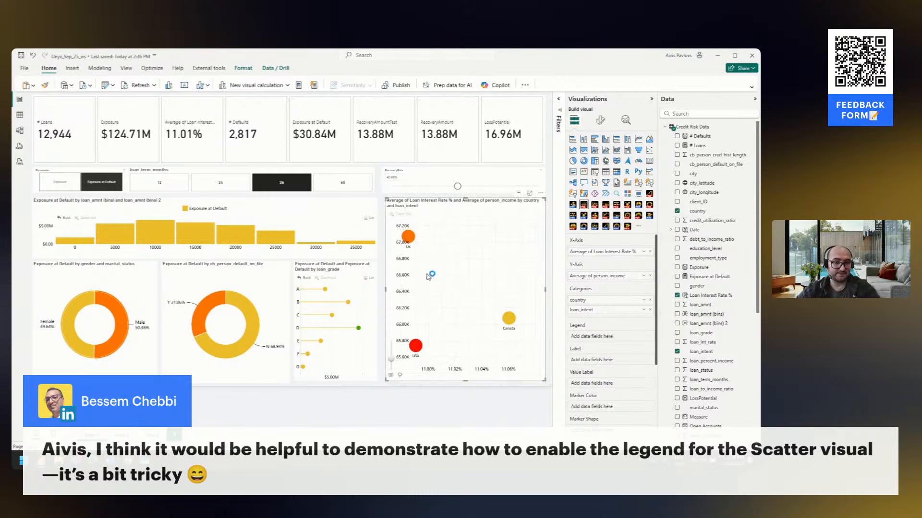
Drill into Canada on the scatter chart to view its loan intents, and reset the chart to the country level
mouse_move(426, 272)
mouse_down()
mouse_move(456, 261)
mouse_move(441, 270)
mouse_up()
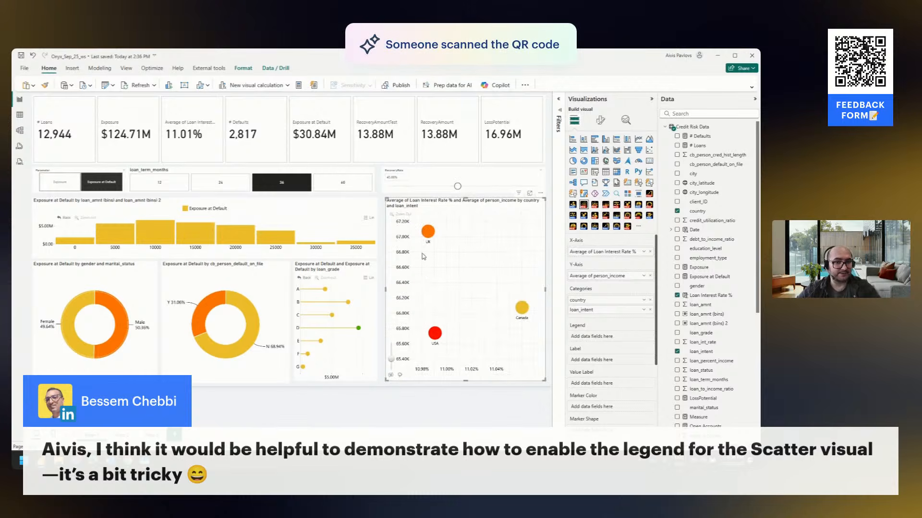
mouse_move(517, 311)
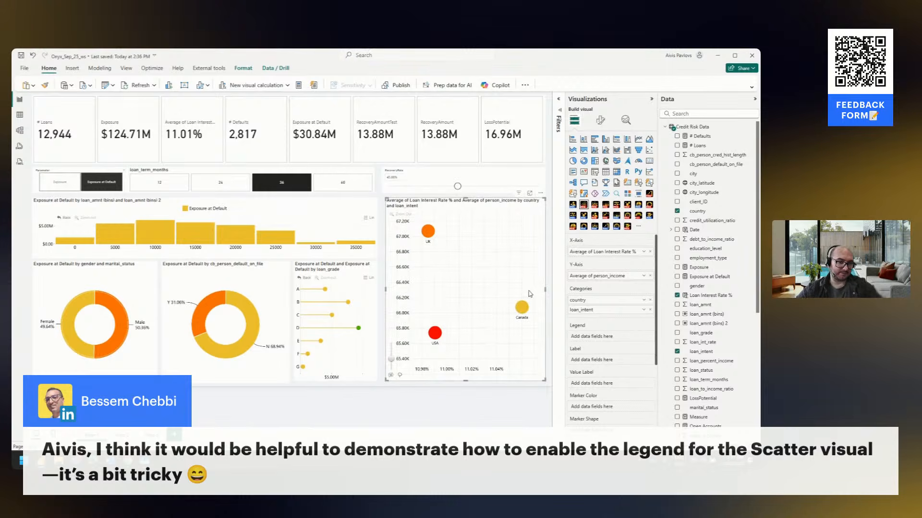
click(521, 308)
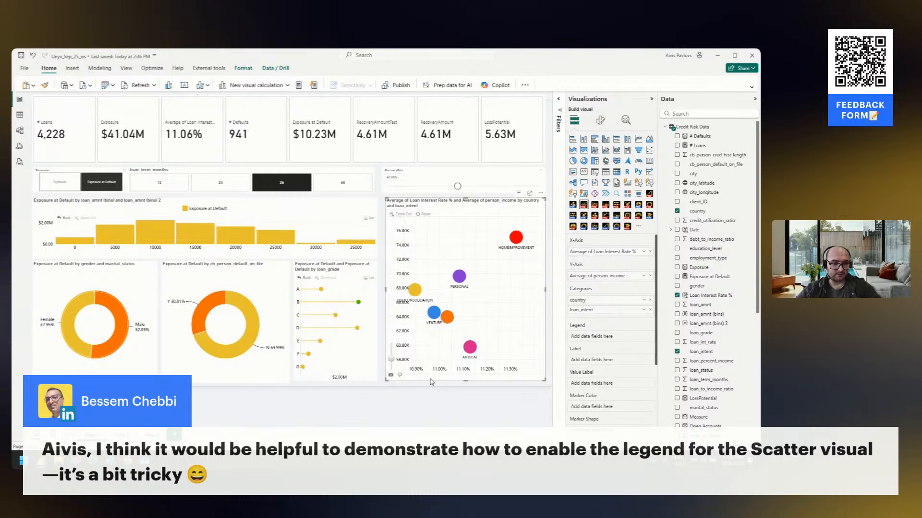
click(426, 212)
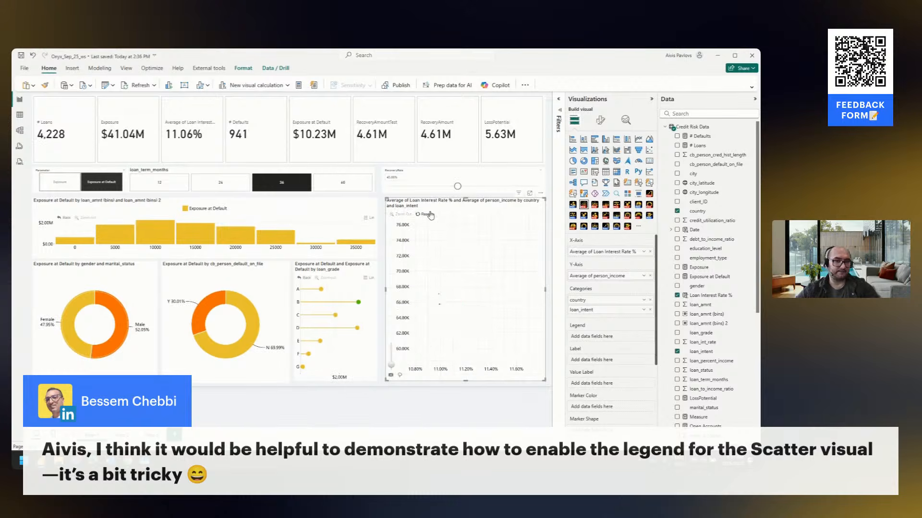
Create a calculated column in the Credit Risk Data table with the formula Country_legend = 'Credit Risk Data'[country]
right_click(706, 212)
click(667, 255)
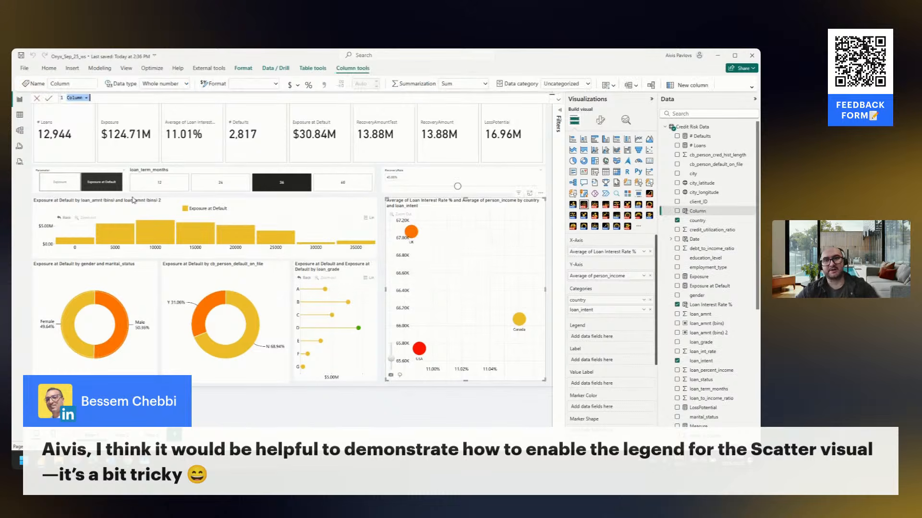
text(Country)
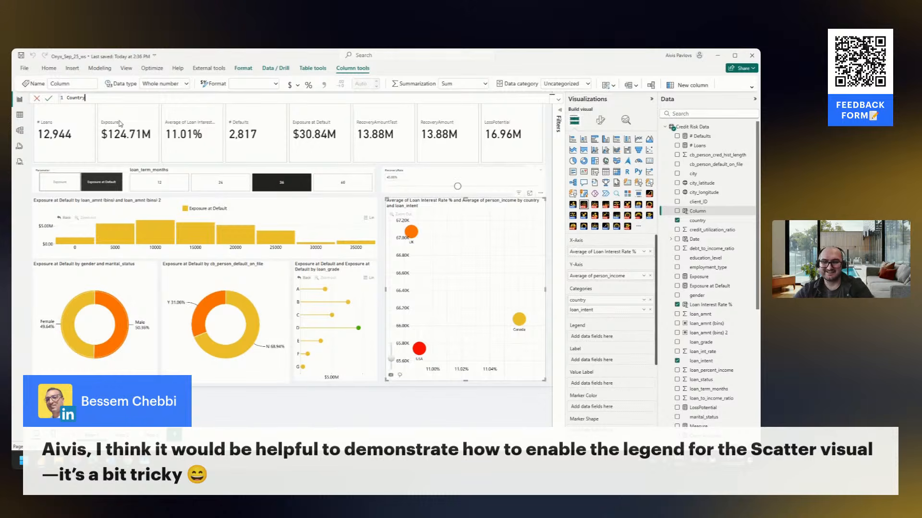
text(_legend = )
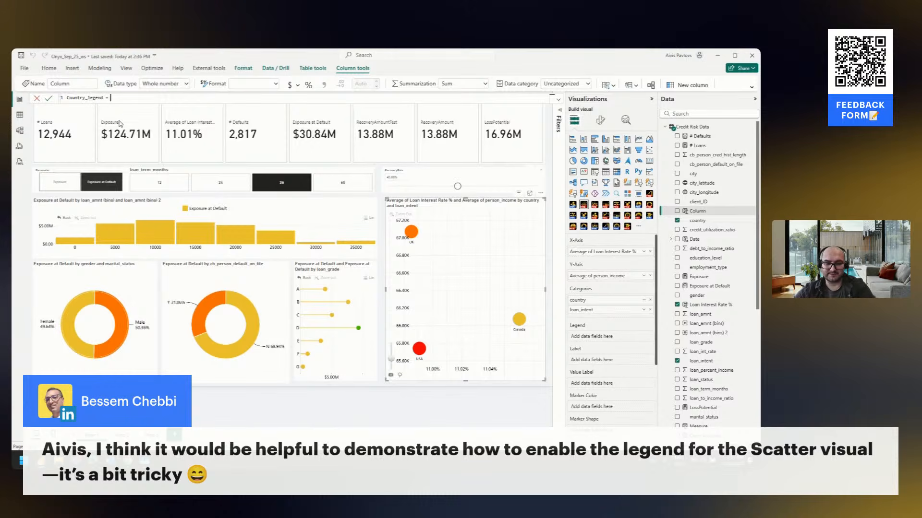
text('Credit Risk Data'[country])
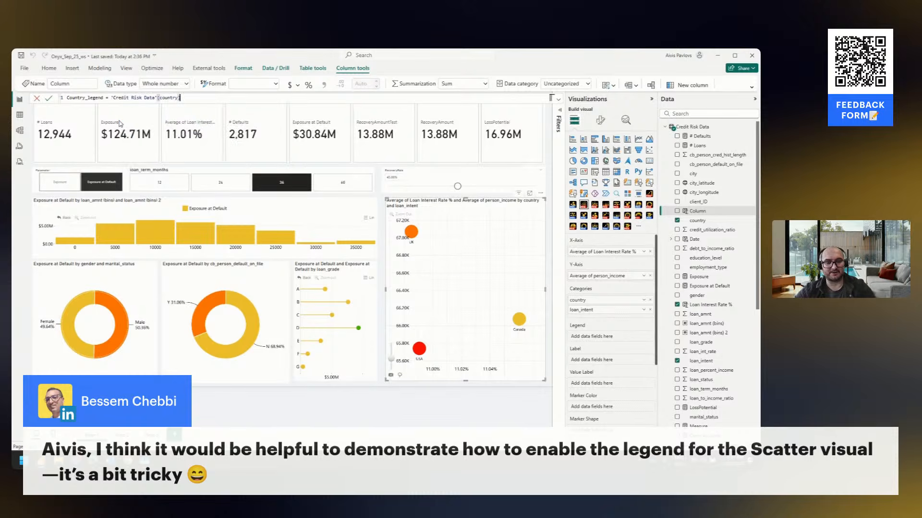
key(Return)
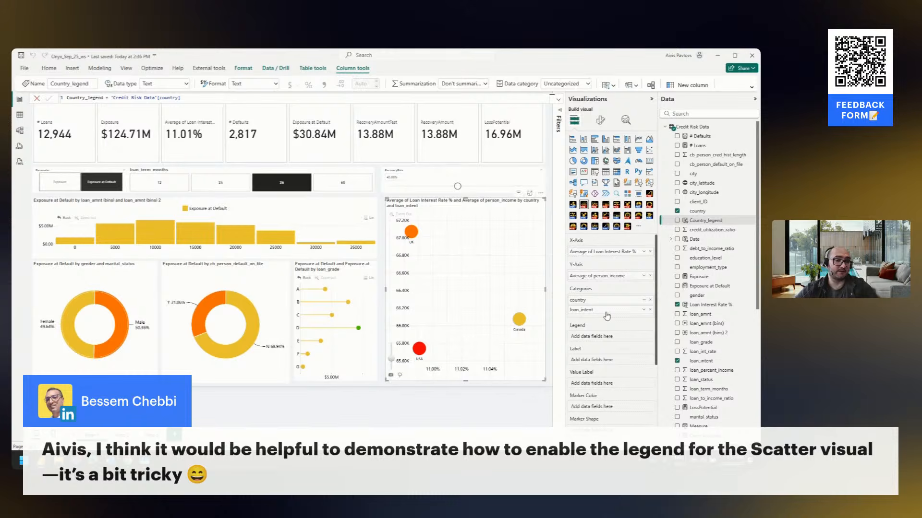
Add Country_legend to the scatter chart's Legend and test it by drilling into Canada and resetting the chart
drag(704, 220, 619, 339)
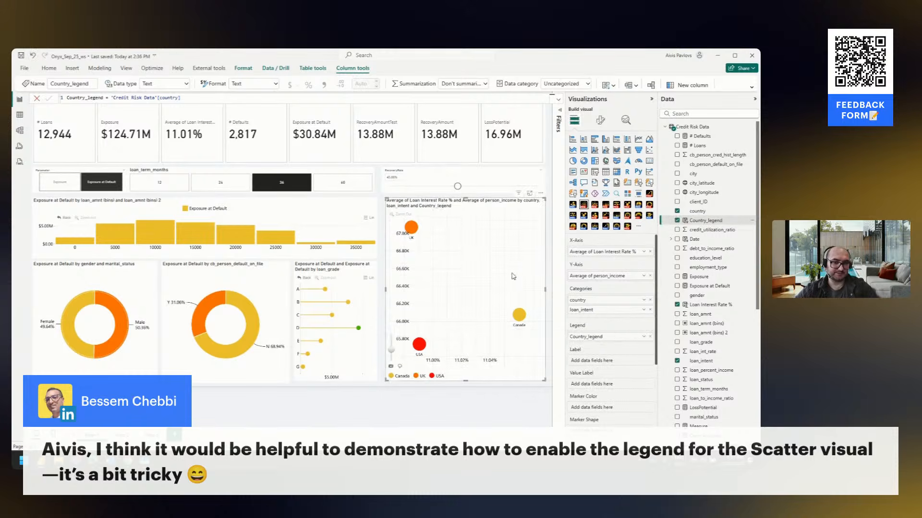
click(519, 315)
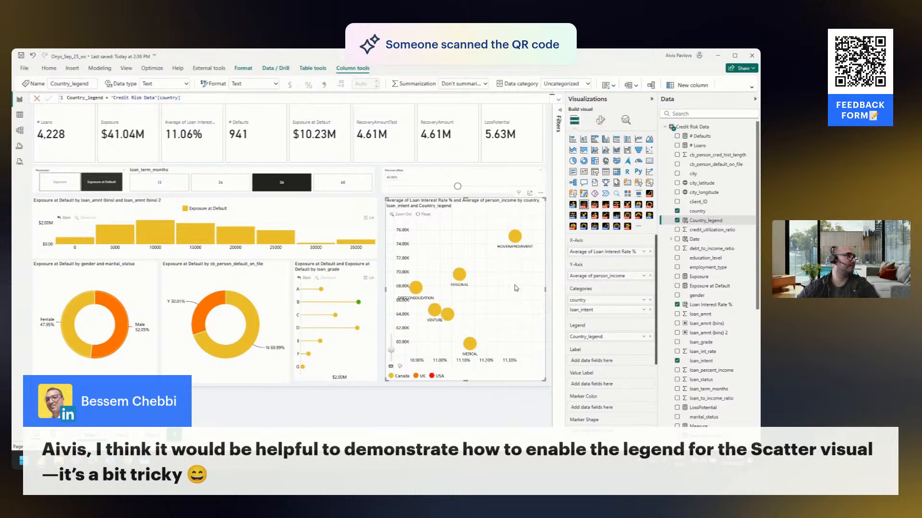
click(424, 215)
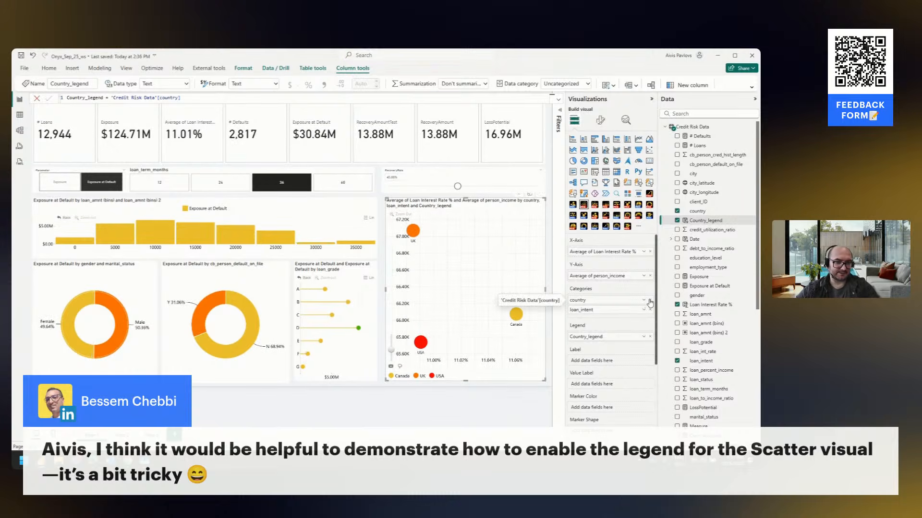
Replace Country_legend with country from Categories as the scatter chart's Legend, and toggle the USA legend entry off and on
click(650, 337)
drag(580, 300, 595, 336)
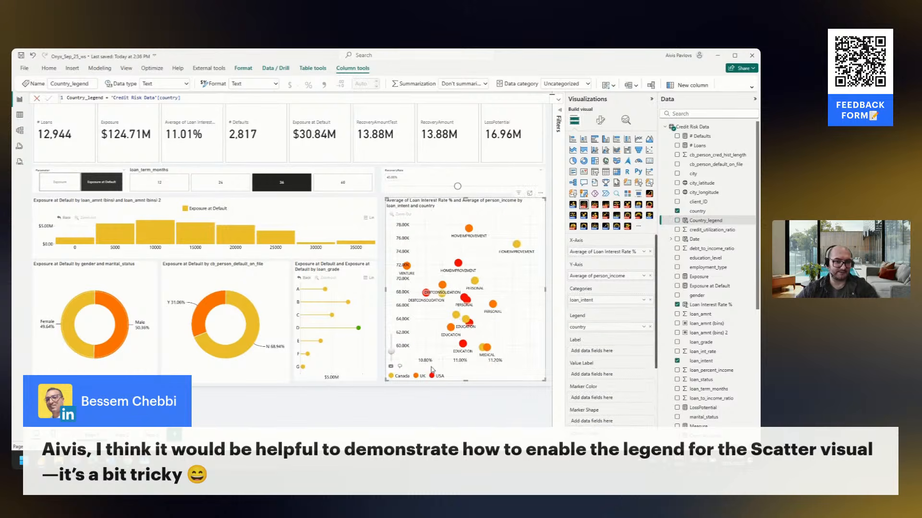
click(411, 377)
click(421, 376)
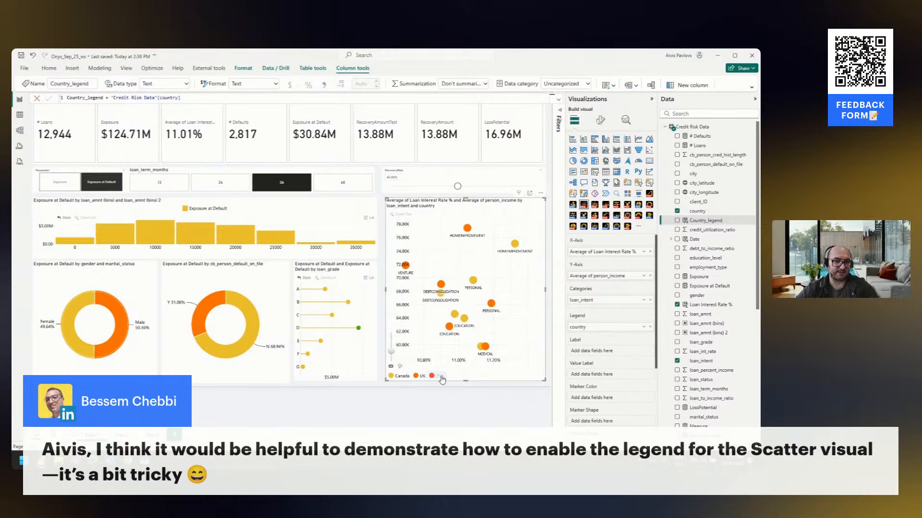
click(439, 377)
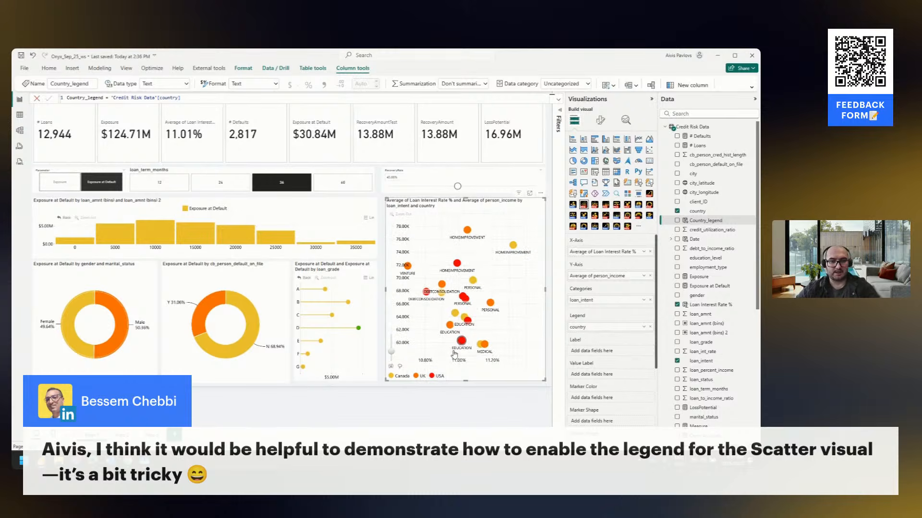
Remove country from the scatter chart's Legend and place it back in Categories above loan_intent
click(650, 327)
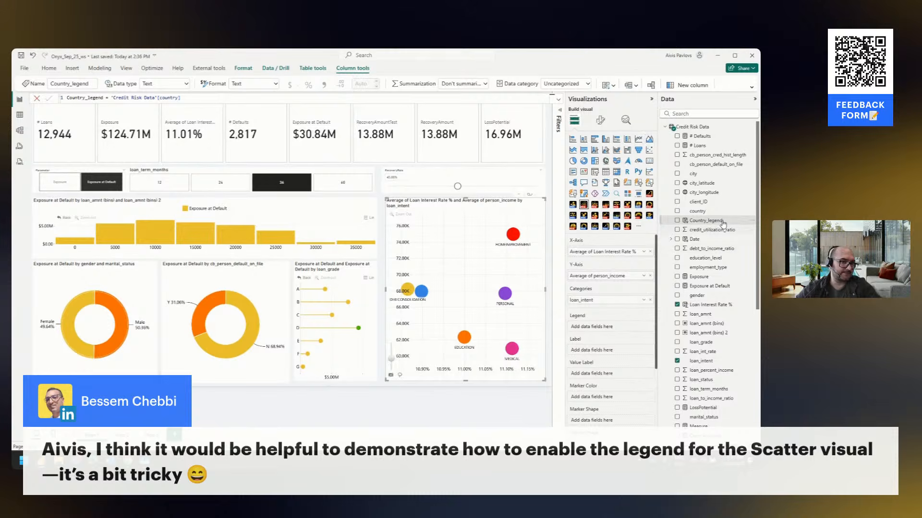
drag(709, 212, 615, 300)
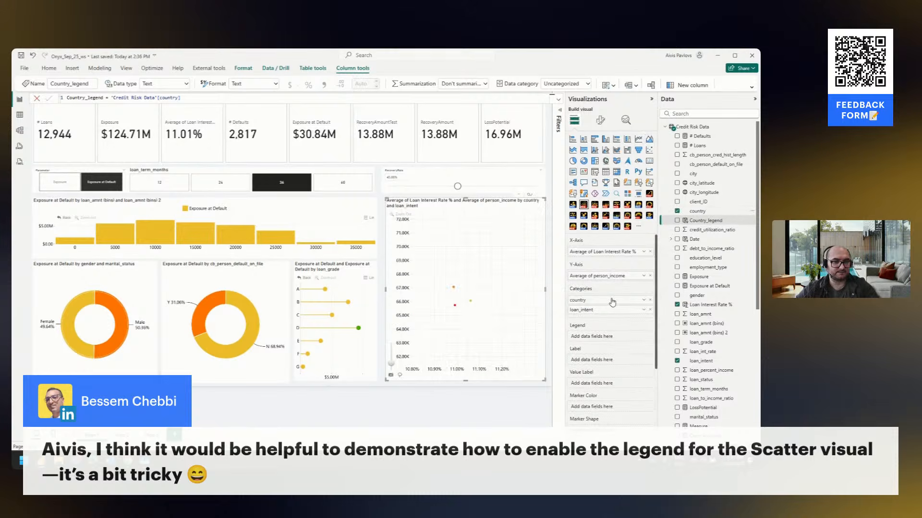
Turn off Use Category as Label for the scatter chart's data points and review the data point settings
click(600, 120)
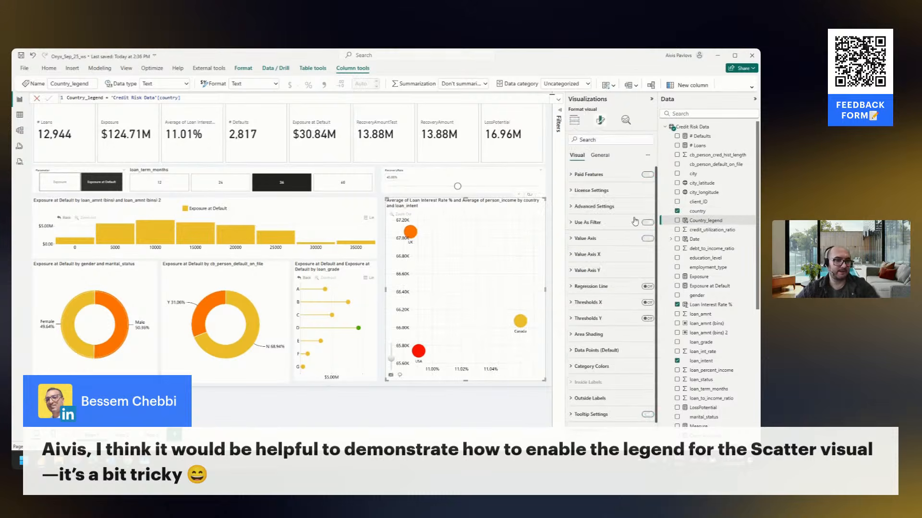
click(610, 350)
scroll(626, 339, down, 4)
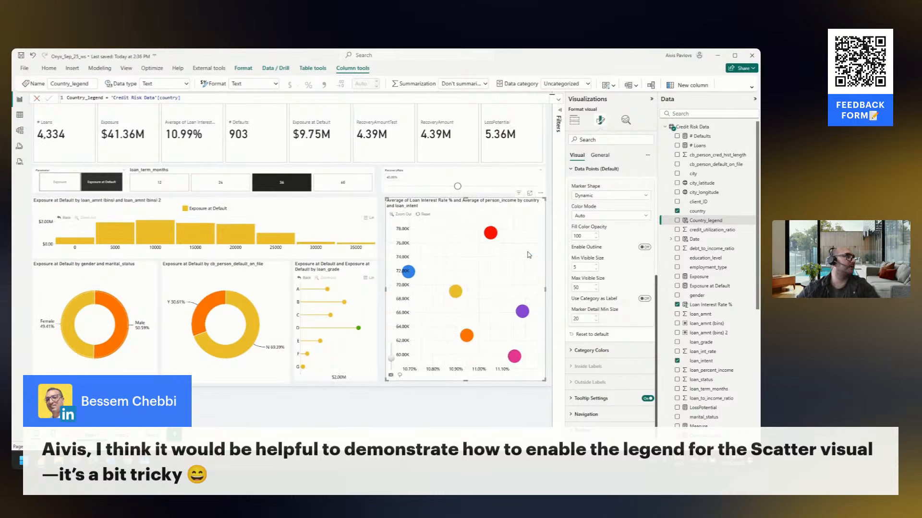
click(575, 121)
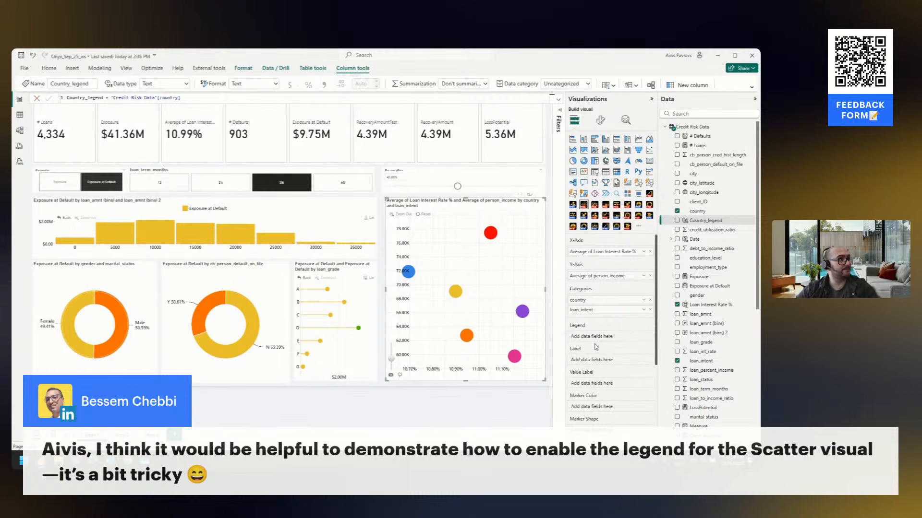
click(600, 120)
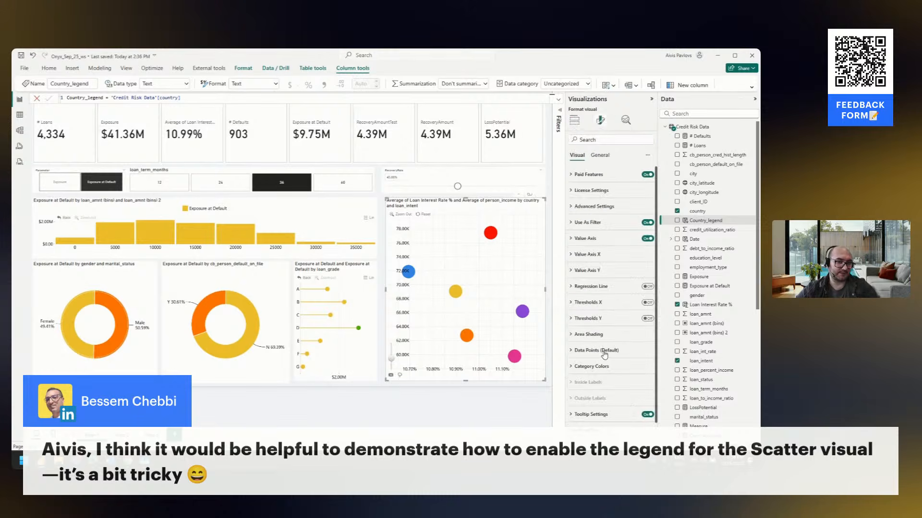
click(604, 352)
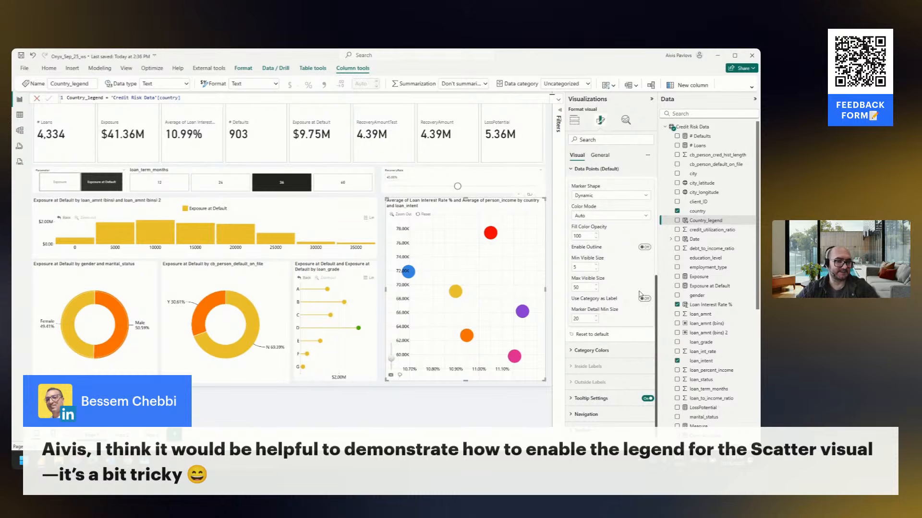
Add country to the scatter chart's Label field, check it by drilling into Canada, and remove the field again
click(574, 120)
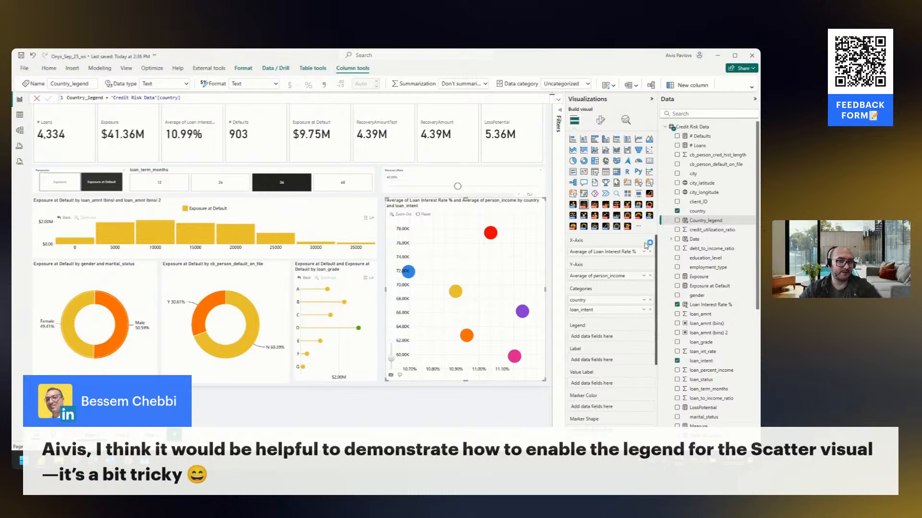
drag(709, 214, 608, 366)
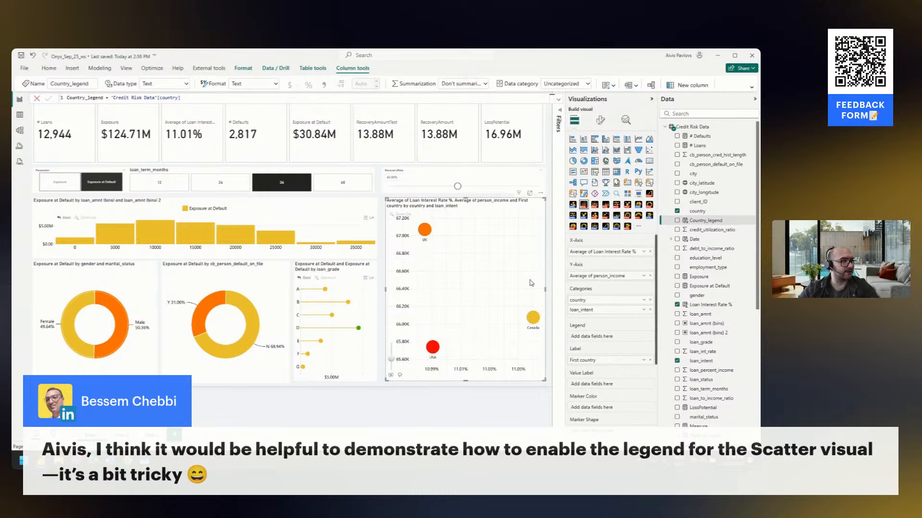
click(533, 317)
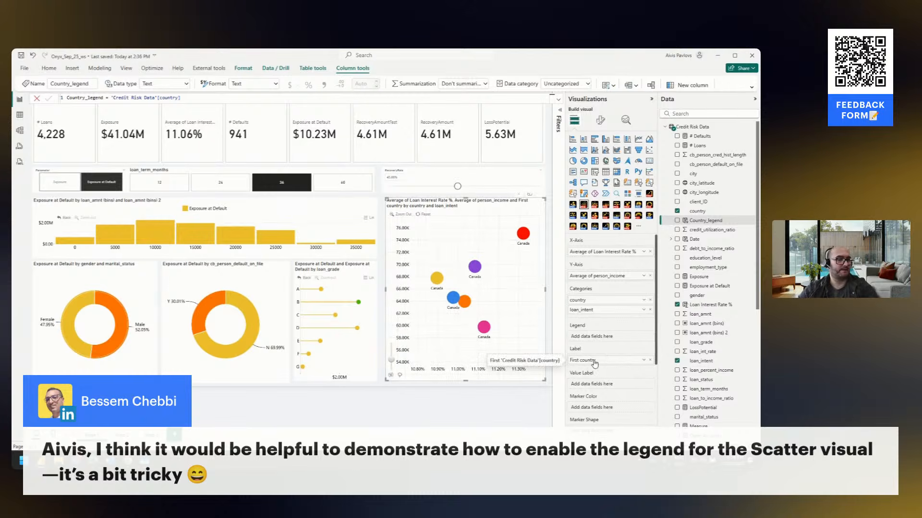
click(650, 361)
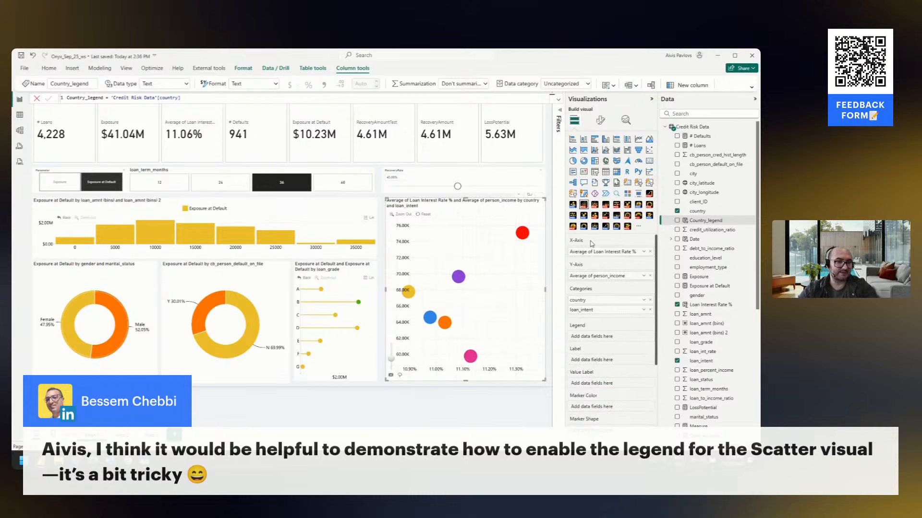
Turn on Use Category as Label in the scatter chart's data point settings and go back to its field assignments
click(601, 120)
click(598, 350)
scroll(633, 366, down, 4)
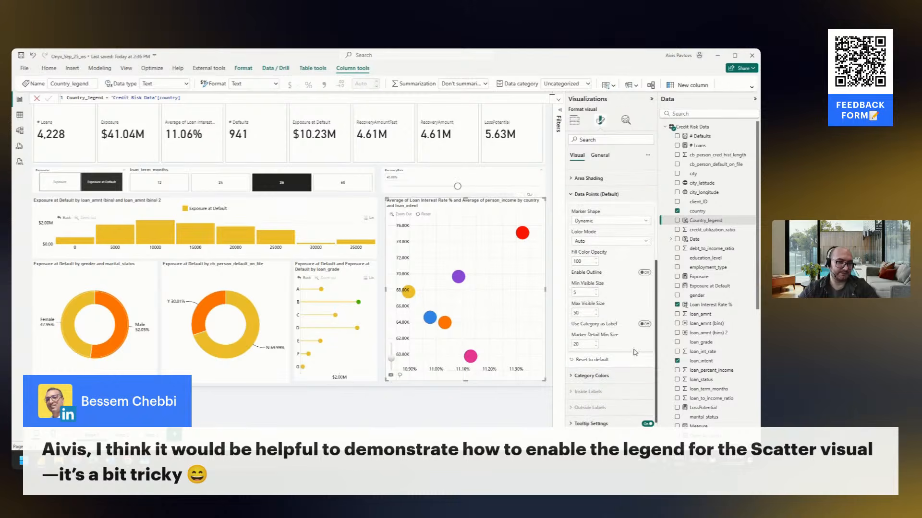
click(645, 328)
click(574, 120)
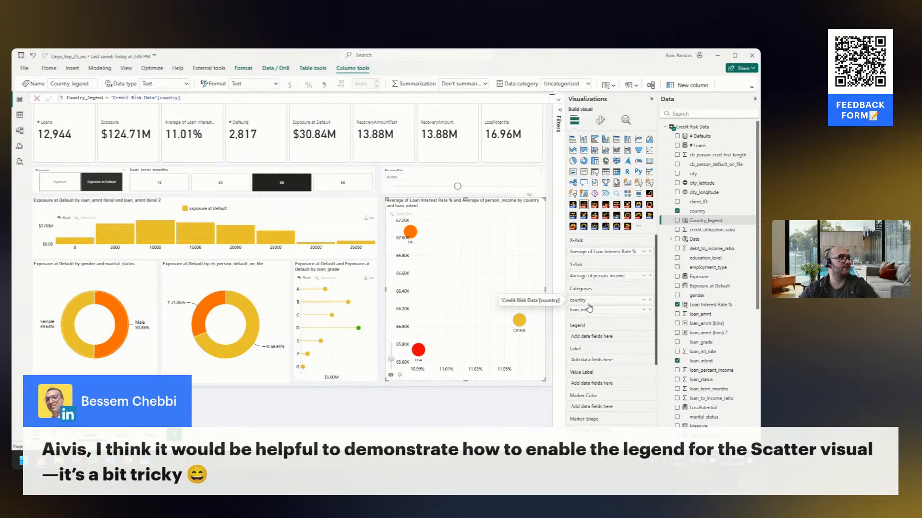
Drill into Canada on the scatter chart and inspect how its loan intent labels behave at different zoom levels
click(519, 320)
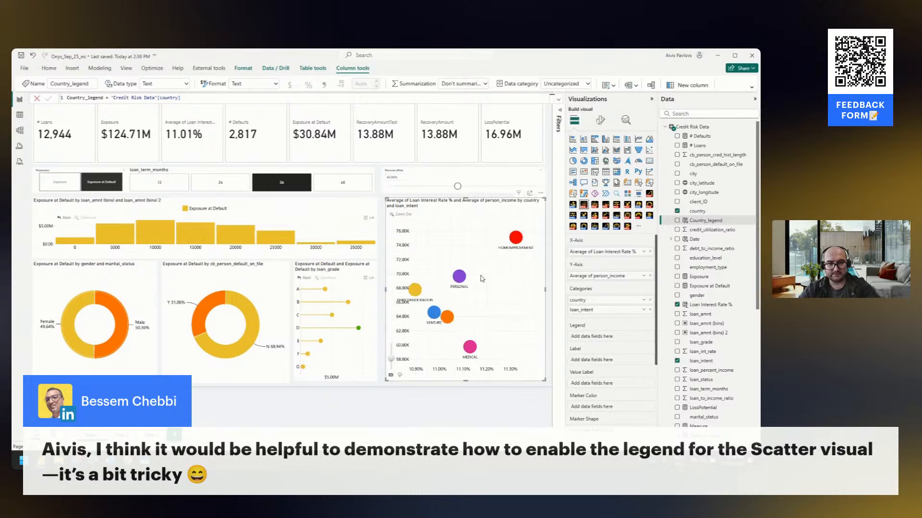
scroll(477, 297, up, 1)
scroll(470, 299, down, 4)
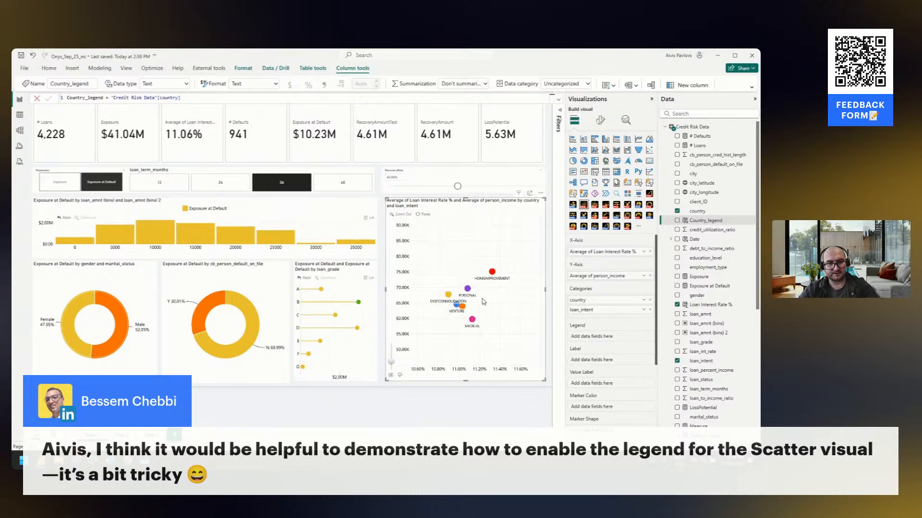
drag(482, 300, 496, 306)
scroll(499, 307, up, 4)
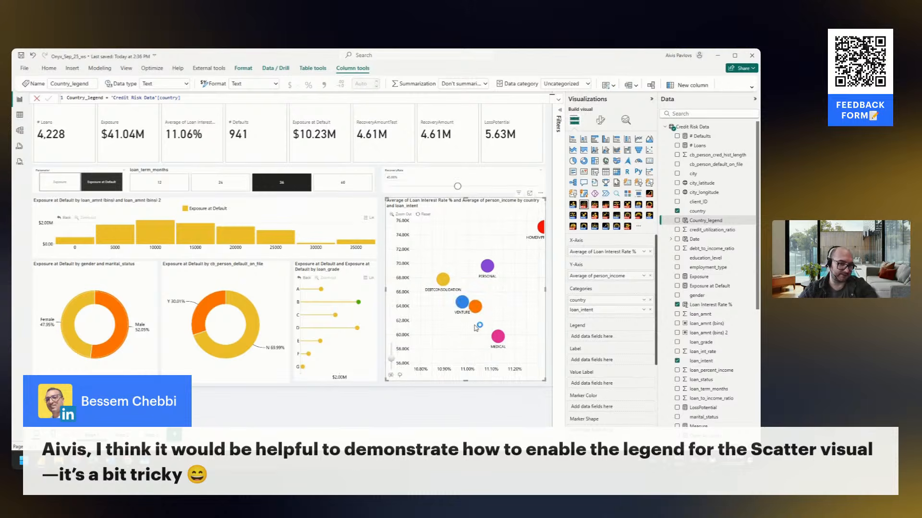
mouse_move(478, 309)
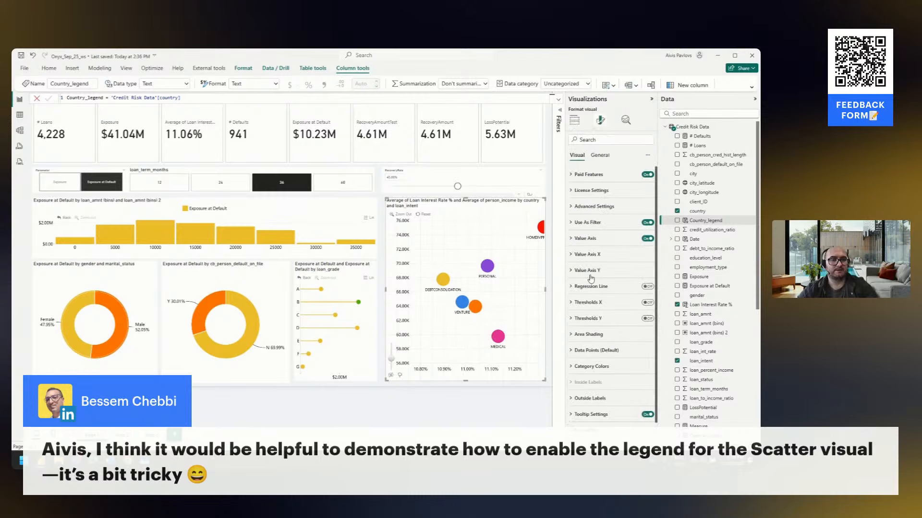
Open the scatter chart's formatting options and review its Outside Labels settings
click(600, 121)
scroll(610, 374, down, 1)
click(605, 384)
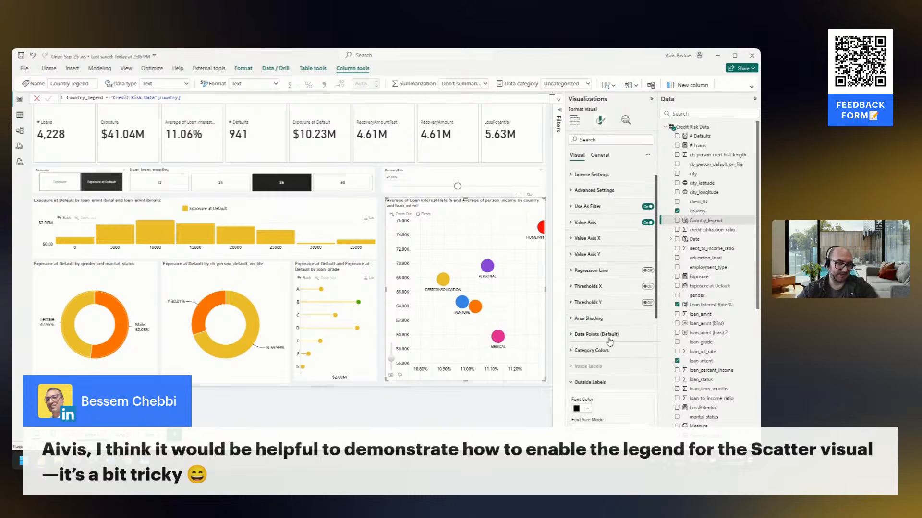
scroll(607, 355, down, 4)
scroll(611, 326, up, 3)
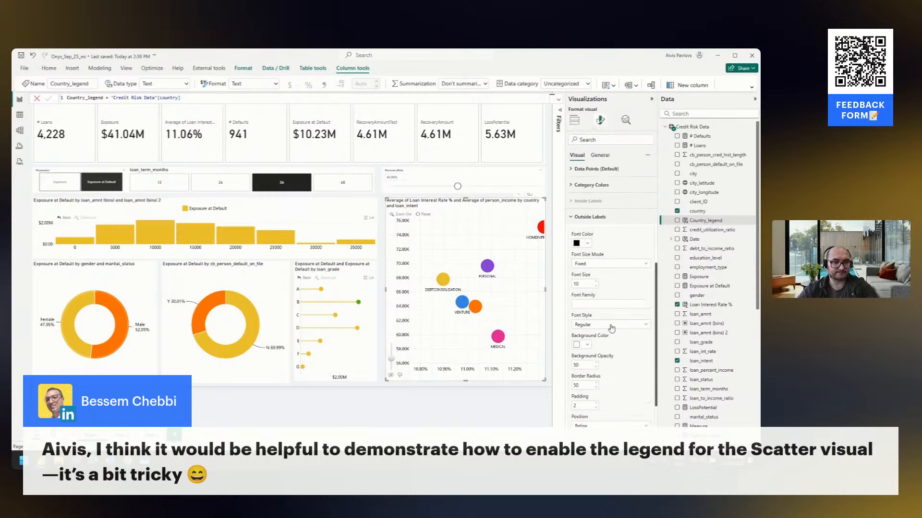
Turn on Allow Overlapping Labels in the scatter chart's default data point settings, compare the labels, and turn it off again
click(611, 258)
scroll(613, 272, down, 3)
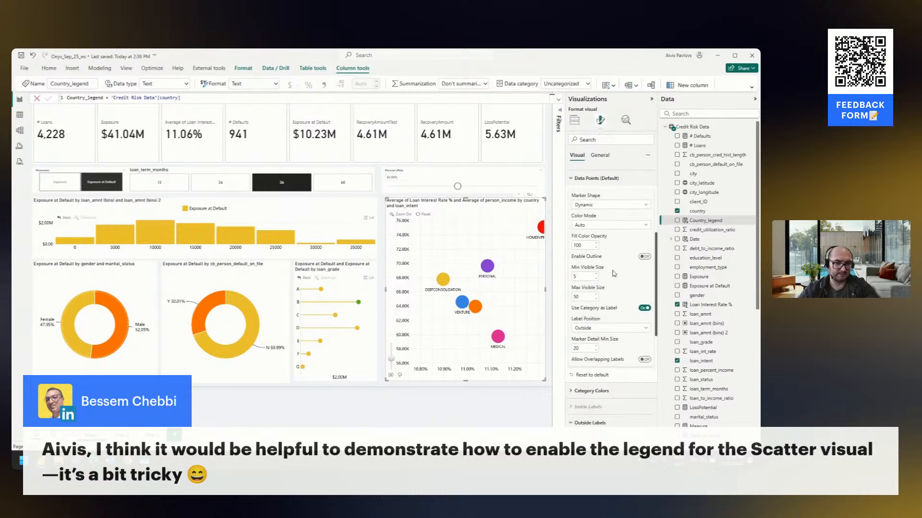
click(645, 361)
click(646, 362)
click(646, 361)
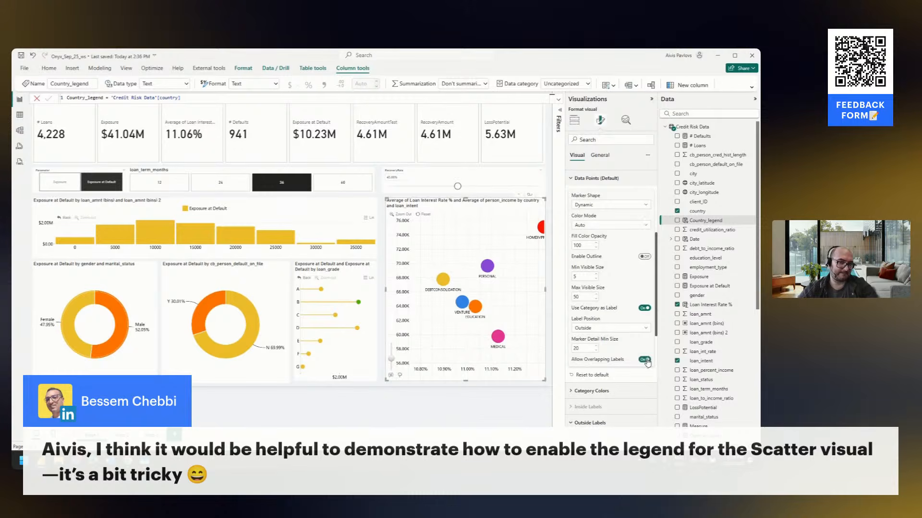
click(647, 360)
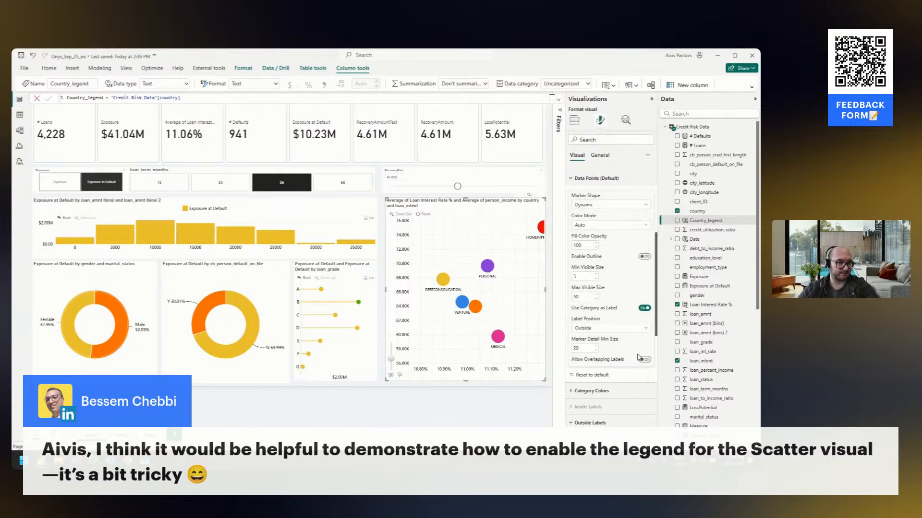
Set Marker Detail Min Size to 50 for the scatter chart's data points and check the labels at different zoom levels
scroll(456, 312, down, 5)
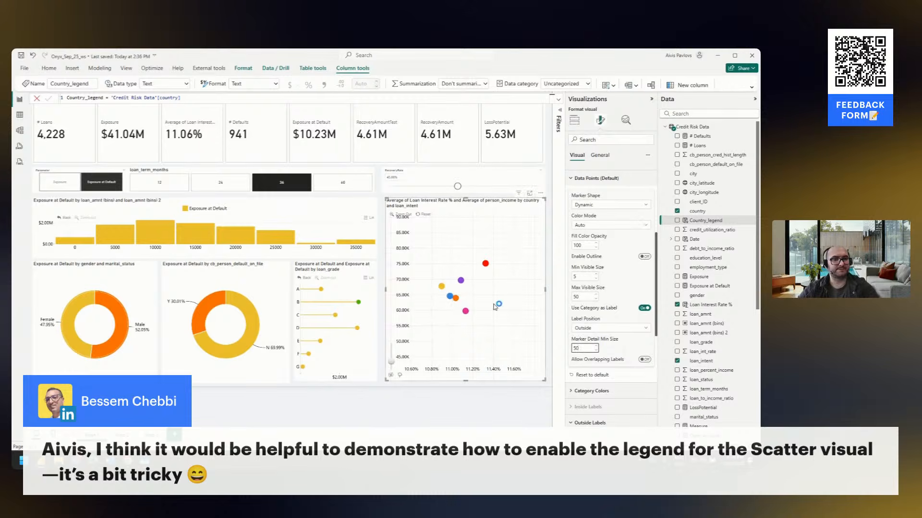
scroll(451, 287, up, 3)
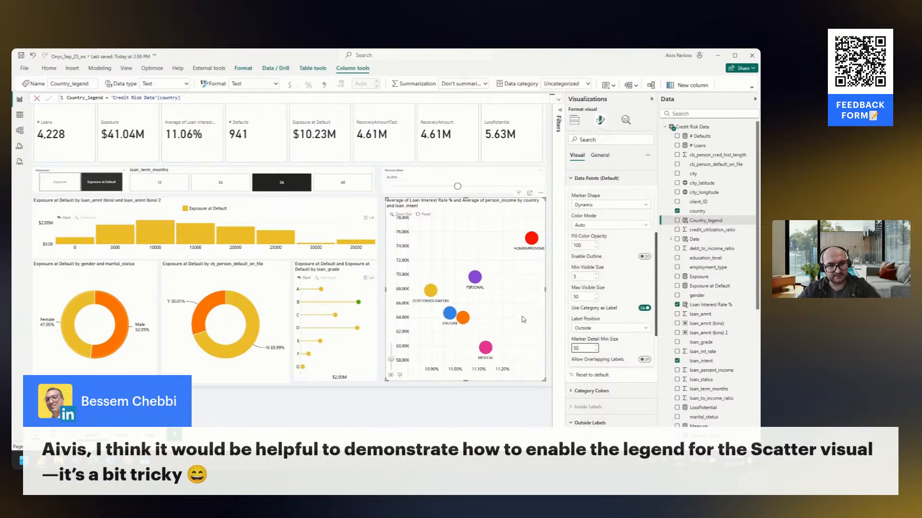
scroll(523, 319, down, 3)
scroll(523, 319, up, 3)
scroll(523, 319, down, 3)
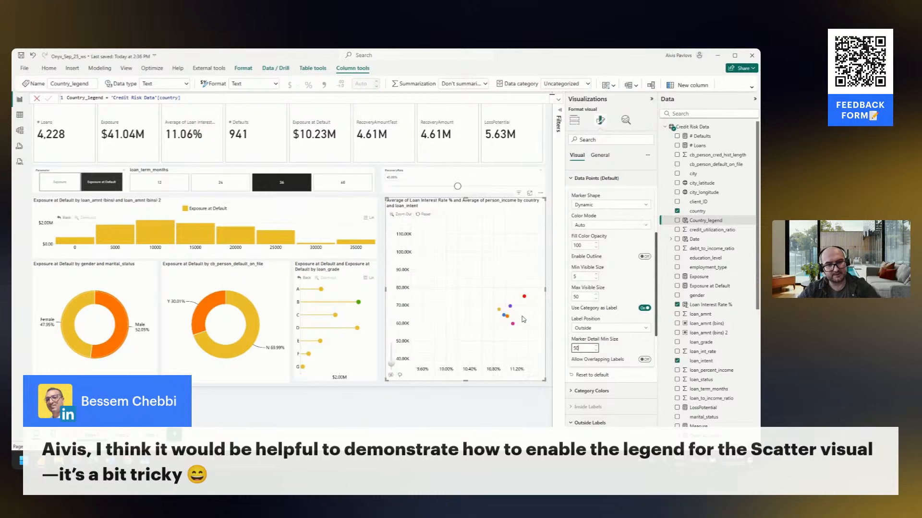
drag(523, 320, 493, 306)
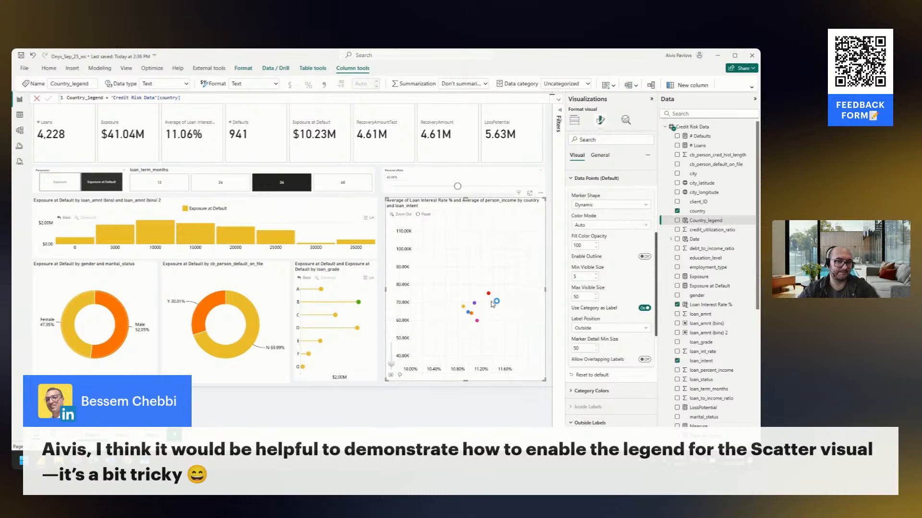
Add client_ID below loan_intent in the scatter chart's Categories and drill through Canada into HOMEIMPROVEMENT
click(574, 120)
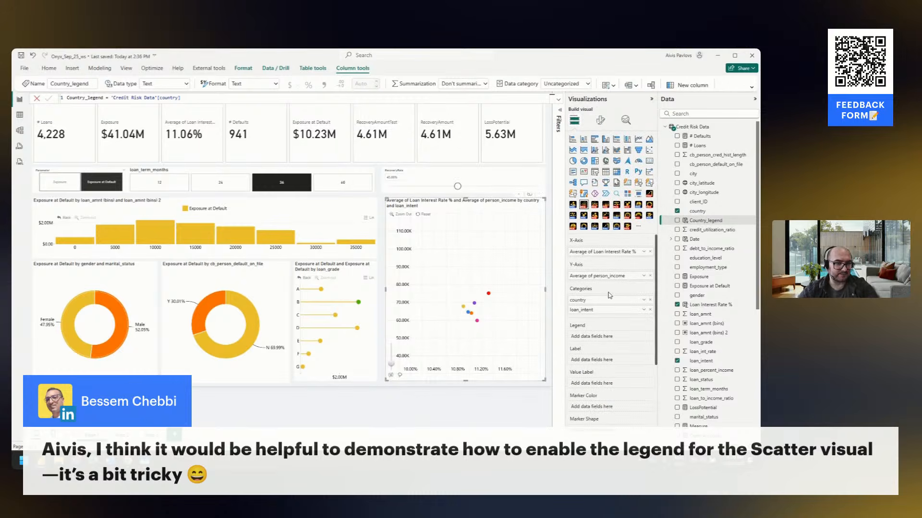
drag(698, 202, 621, 314)
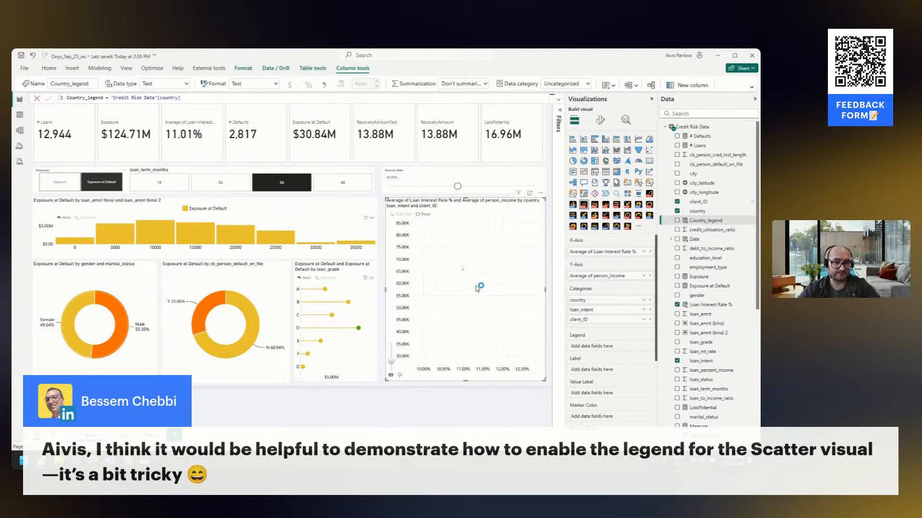
click(517, 319)
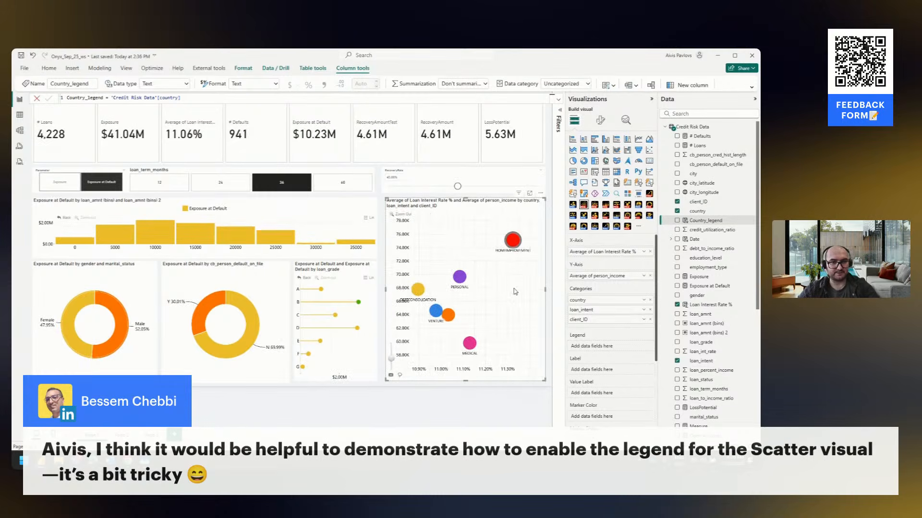
right_click(515, 292)
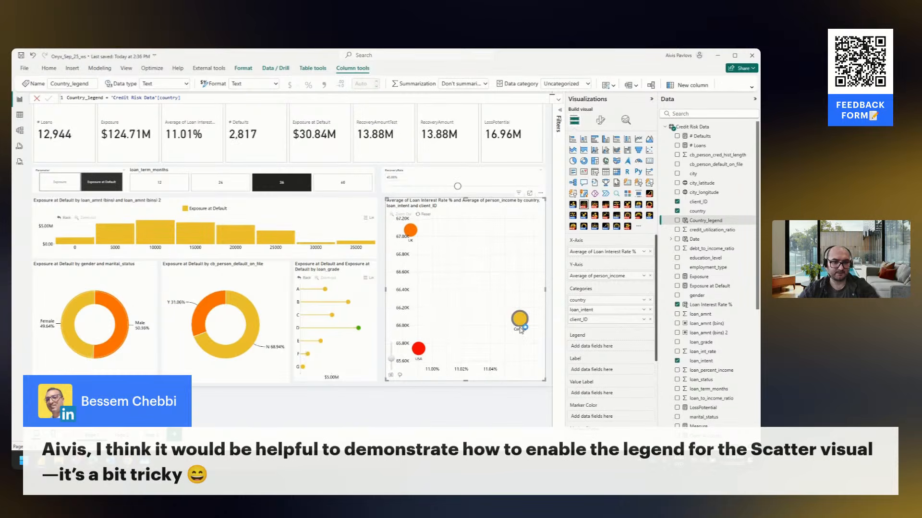
click(520, 322)
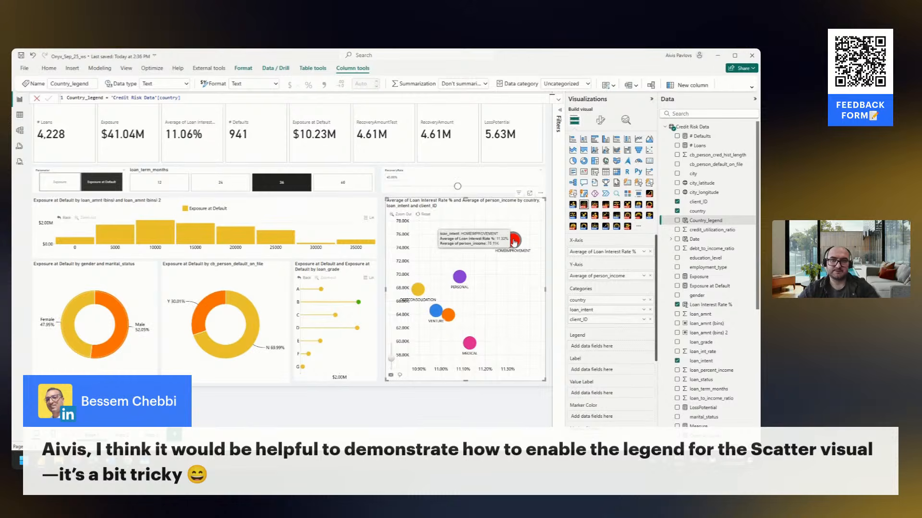
click(514, 241)
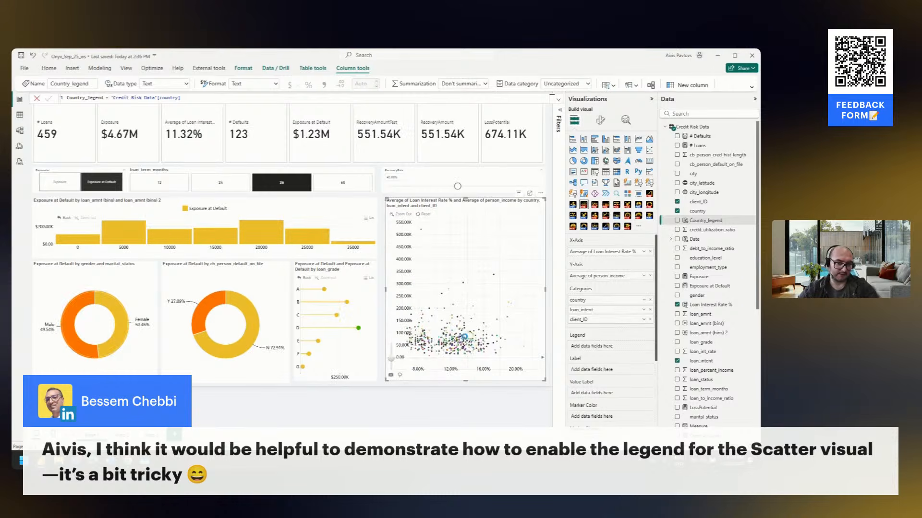
Turn on Allow Overlapping Labels, set Marker Detail Min Size to 10, and inspect the client labels on the scatter chart
click(600, 121)
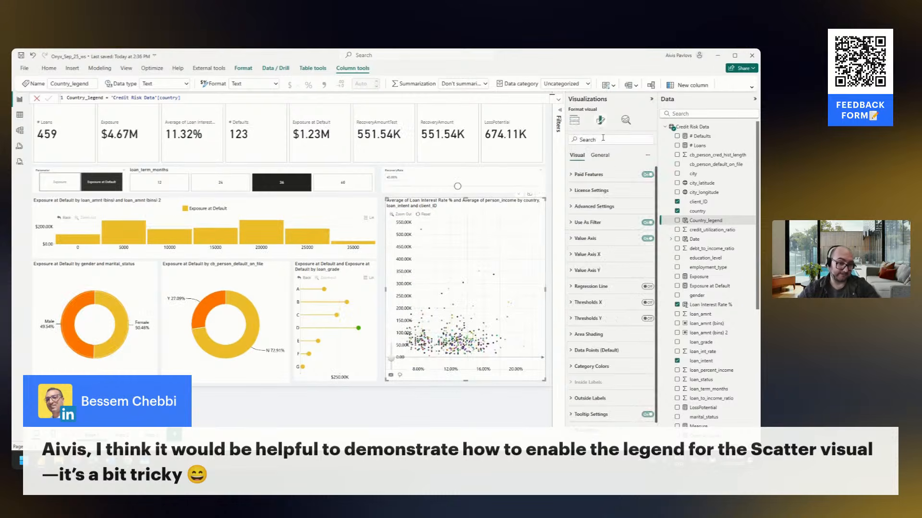
click(606, 351)
scroll(620, 331, down, 5)
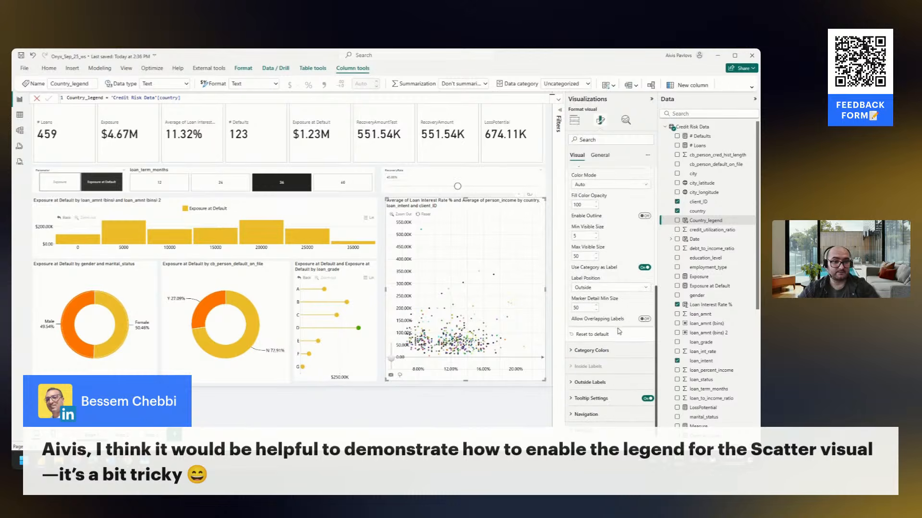
click(643, 319)
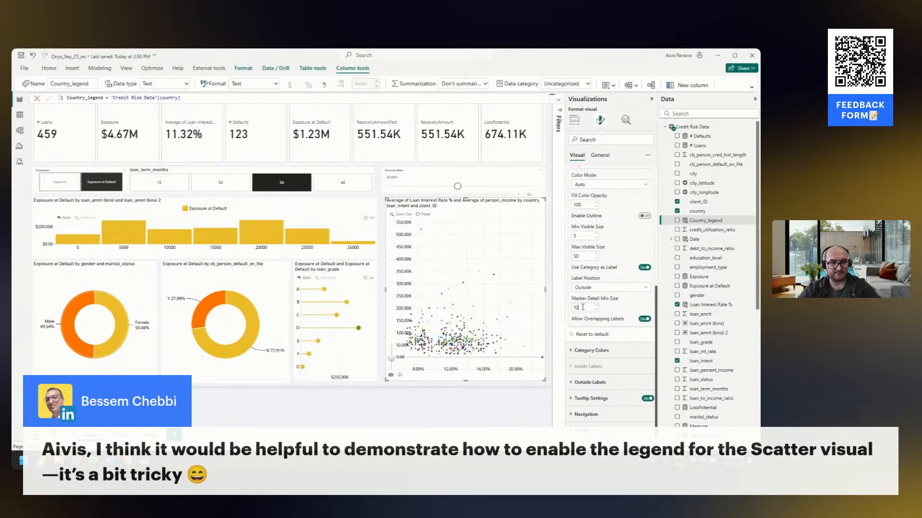
click(583, 307)
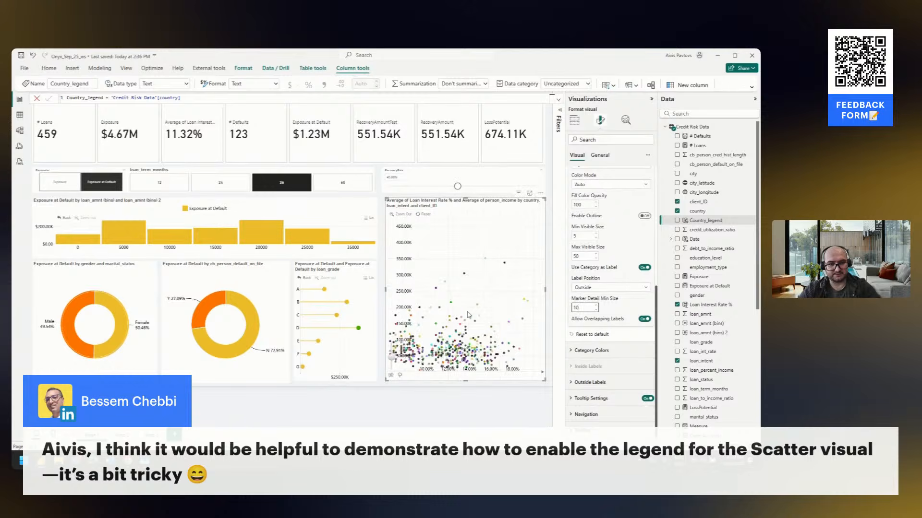
scroll(473, 312, up, 3)
scroll(478, 304, up, 2)
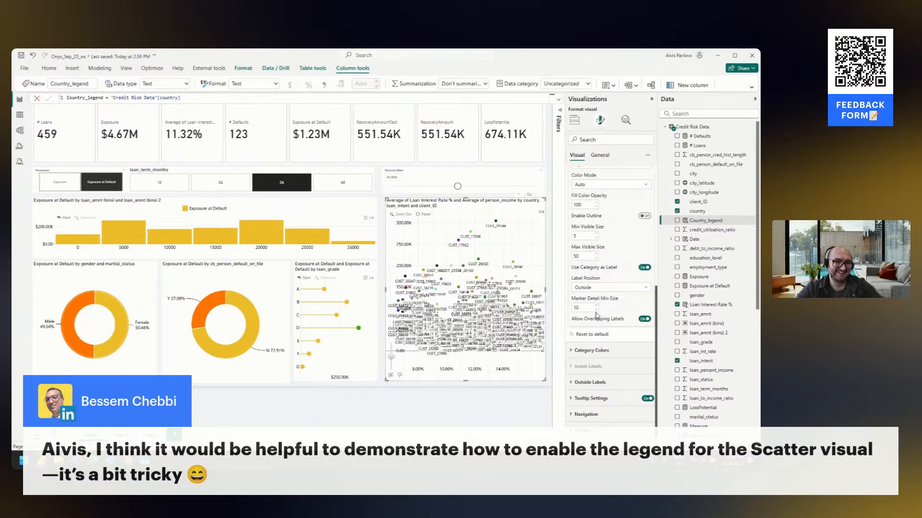
Turn off Allow Overlapping Labels, set Marker Detail Min Size to 50, reset the chart to country level and return to its field assignments
click(648, 317)
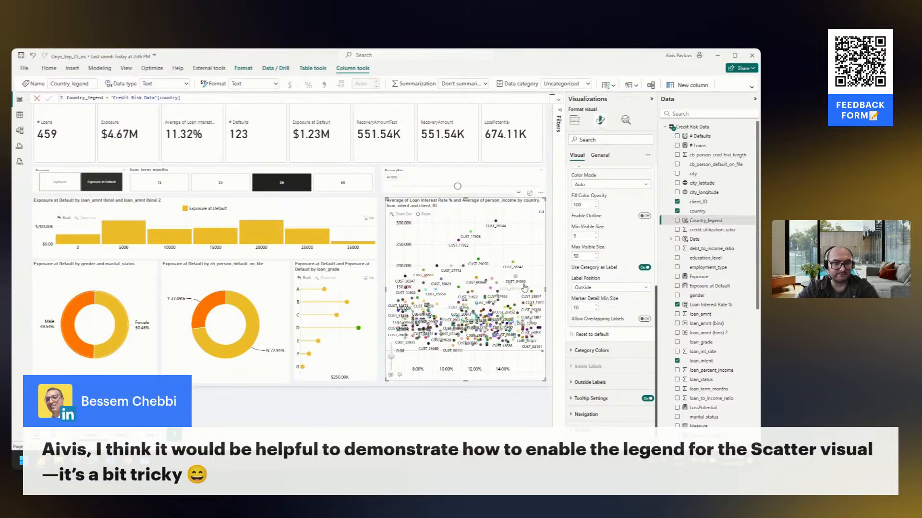
click(587, 306)
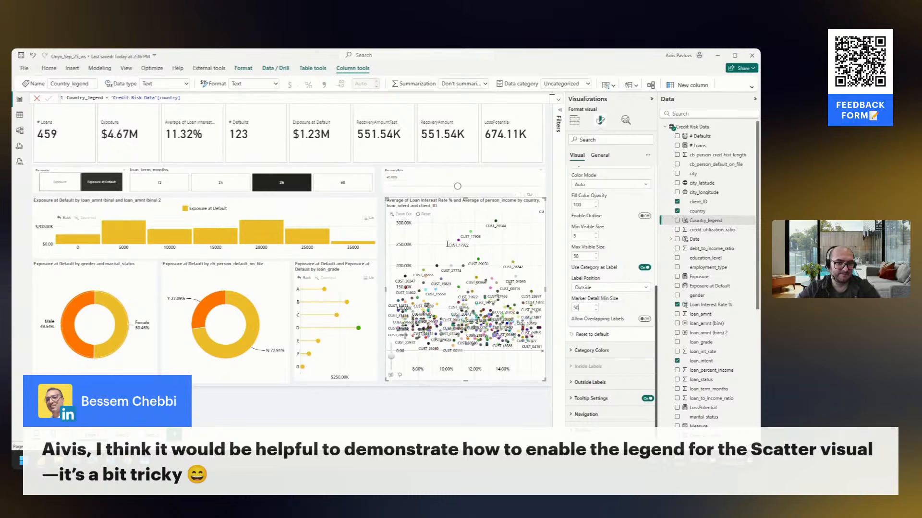
key(Return)
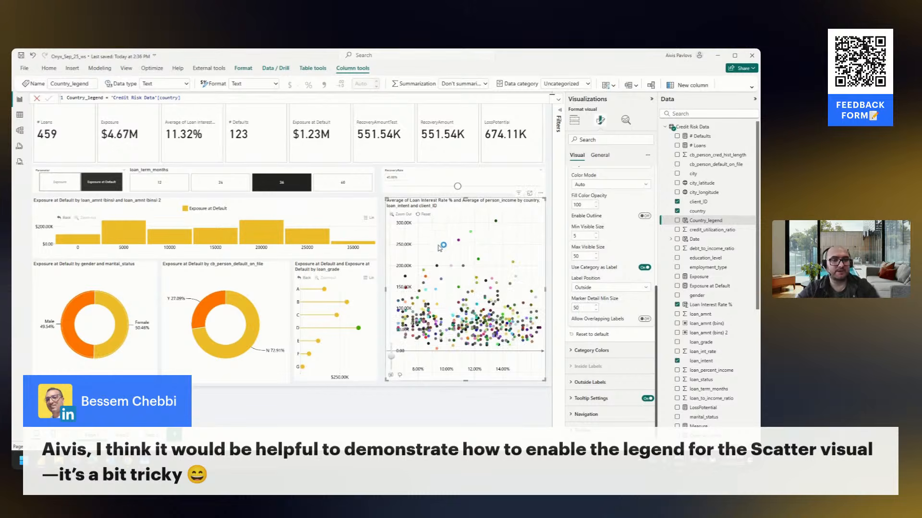
click(422, 215)
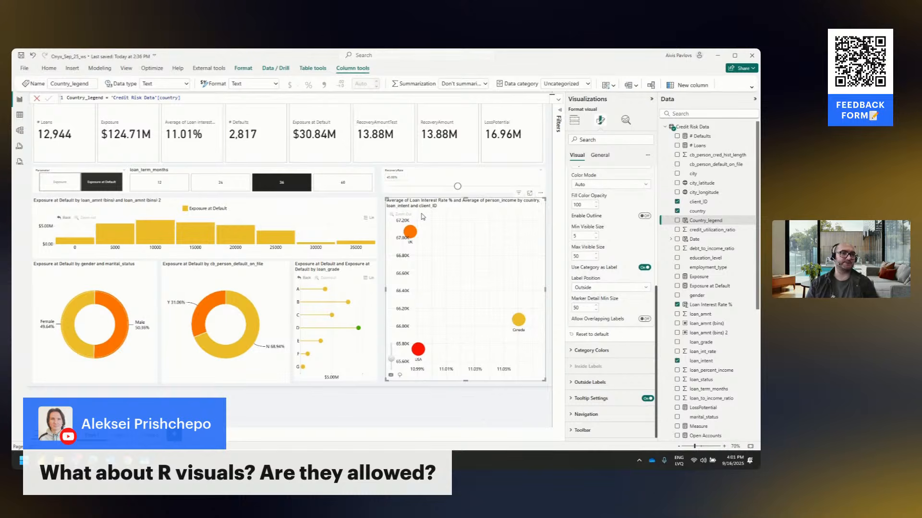
click(576, 121)
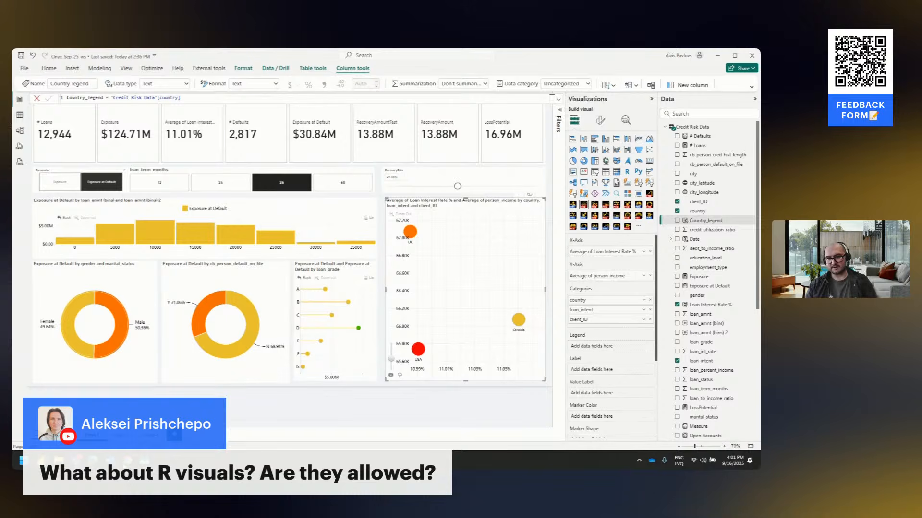
Switch to the browser and open the judging criteria of the Onyx Data September 2025 challenge on the ZoomCharts site
mouse_move(127, 461)
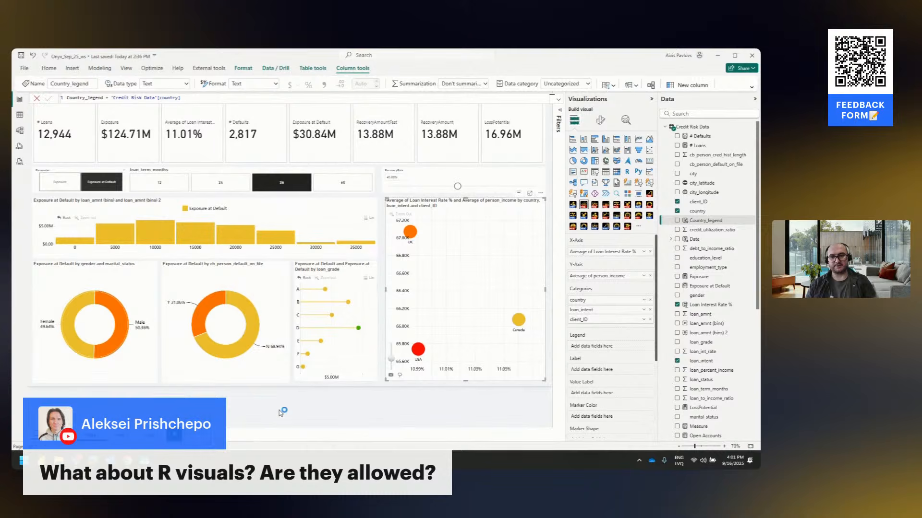
click(287, 435)
click(93, 461)
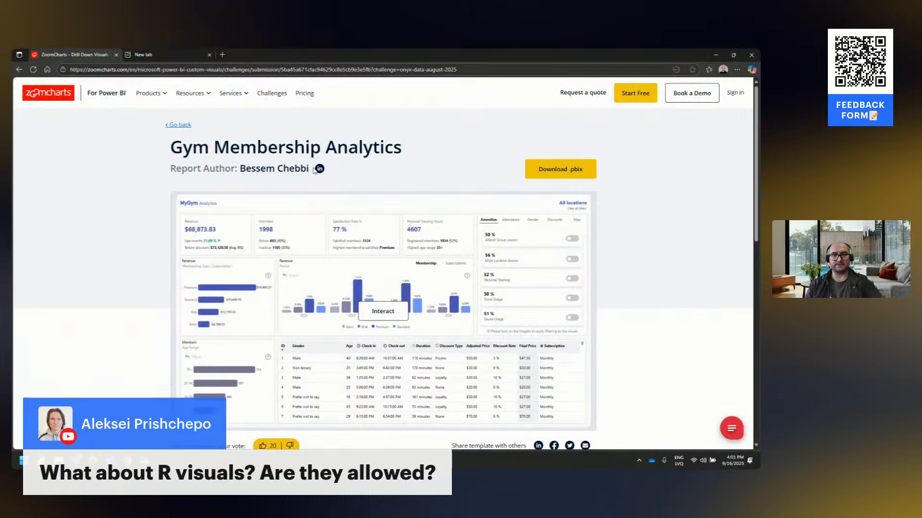
mouse_move(149, 104)
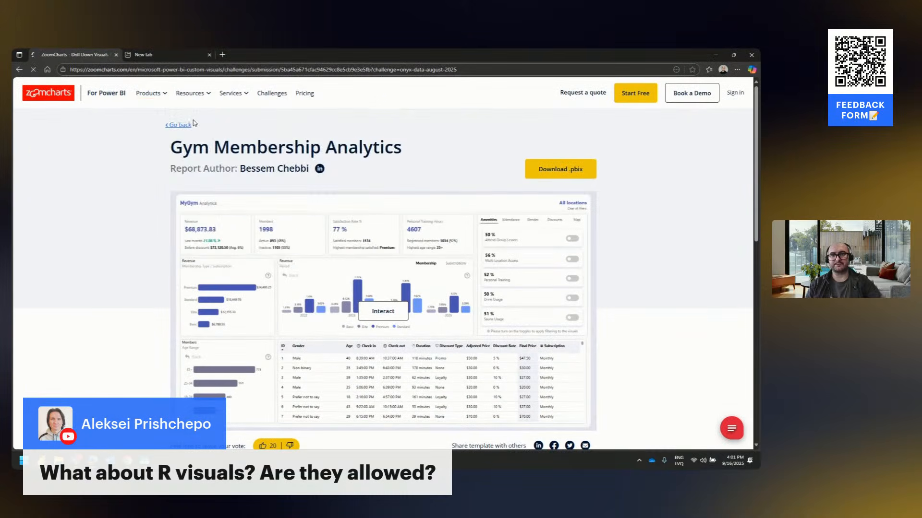
click(263, 103)
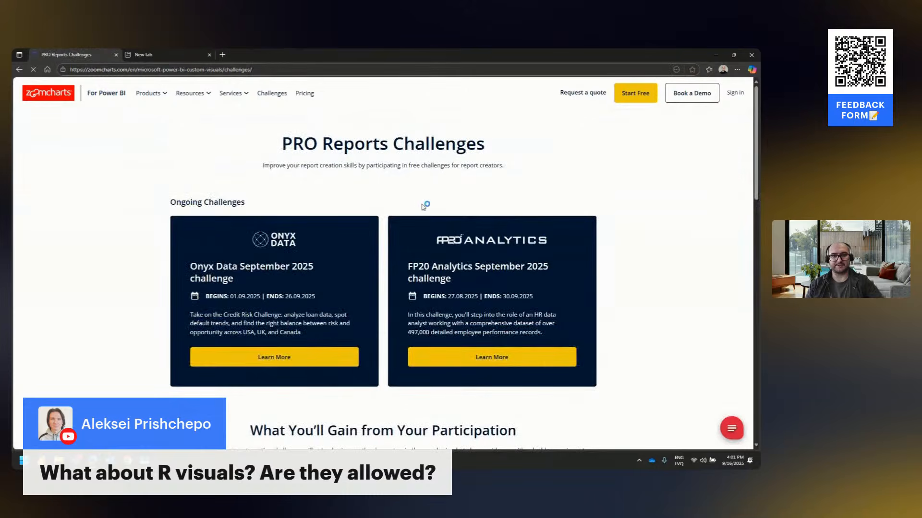
click(274, 357)
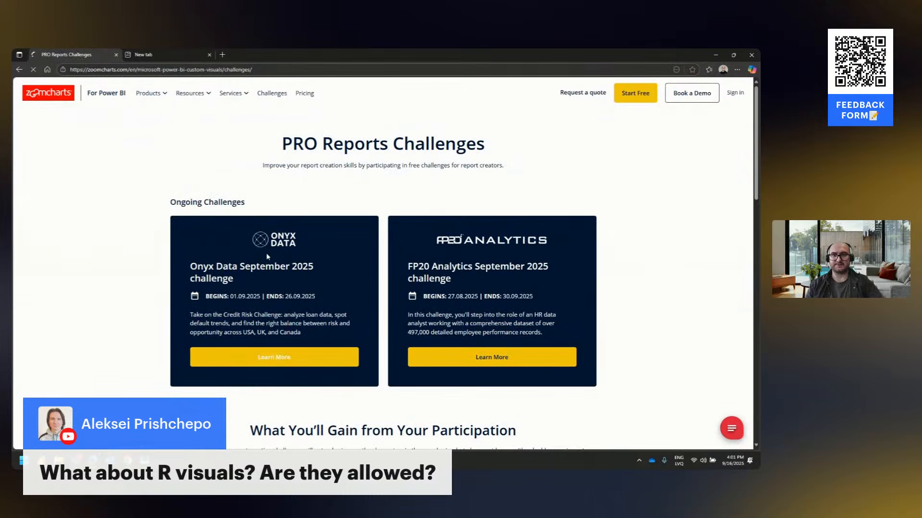
scroll(273, 278, down, 4)
click(557, 243)
scroll(393, 274, down, 1)
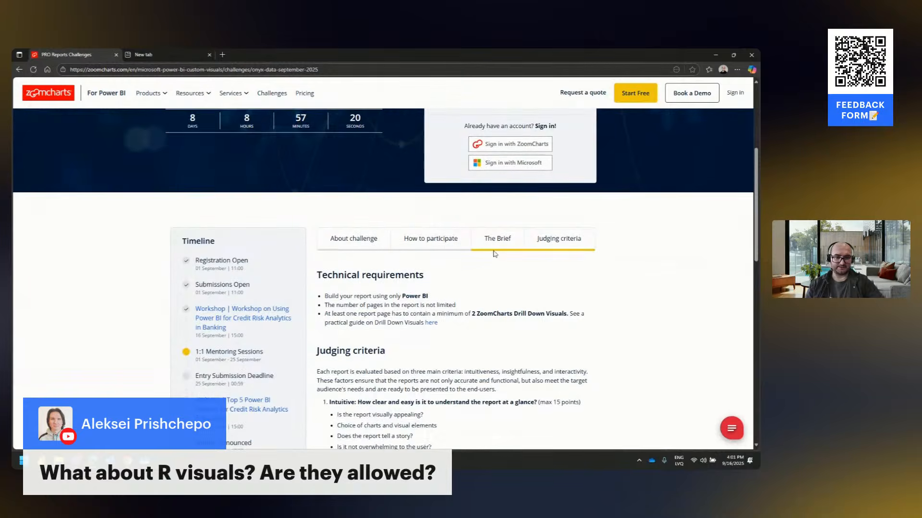
Highlight the technical requirement about the minimum number of ZoomCharts Drill Down Visuals, clear the highlight, and return to Power BI
drag(335, 284, 525, 288)
click(468, 285)
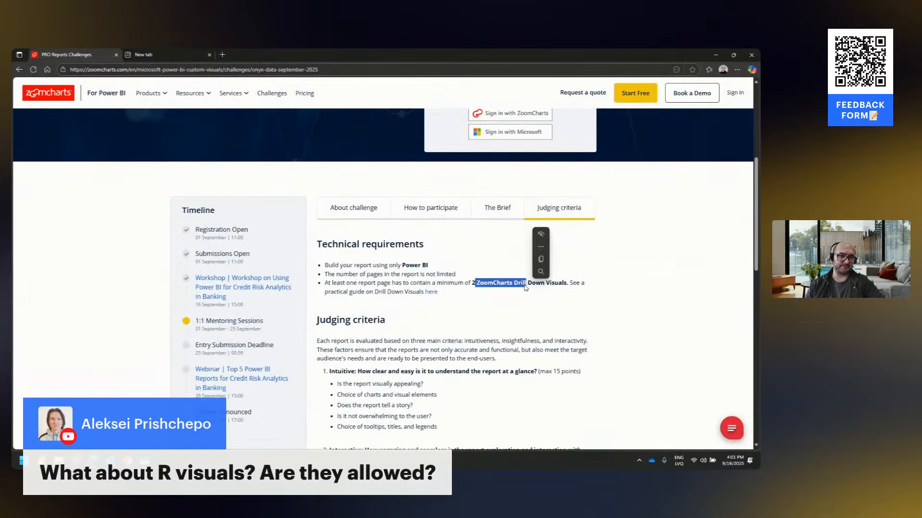
click(525, 285)
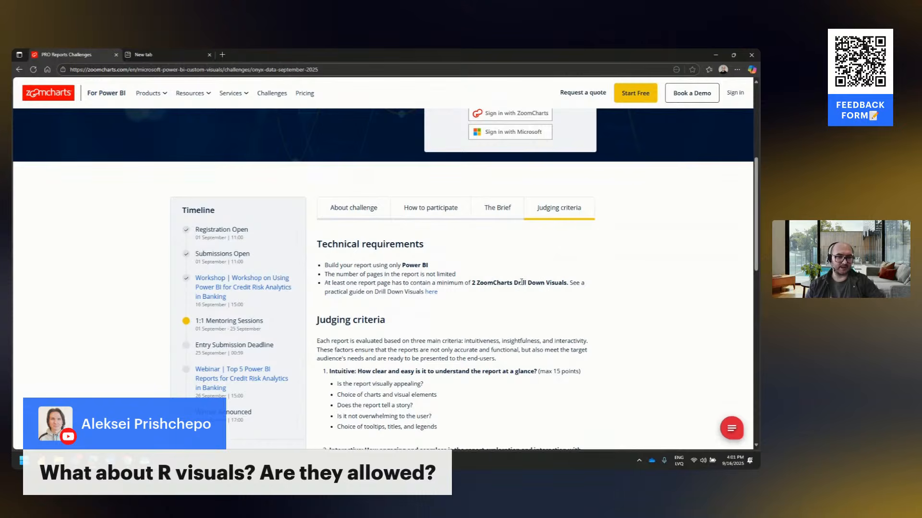
click(716, 55)
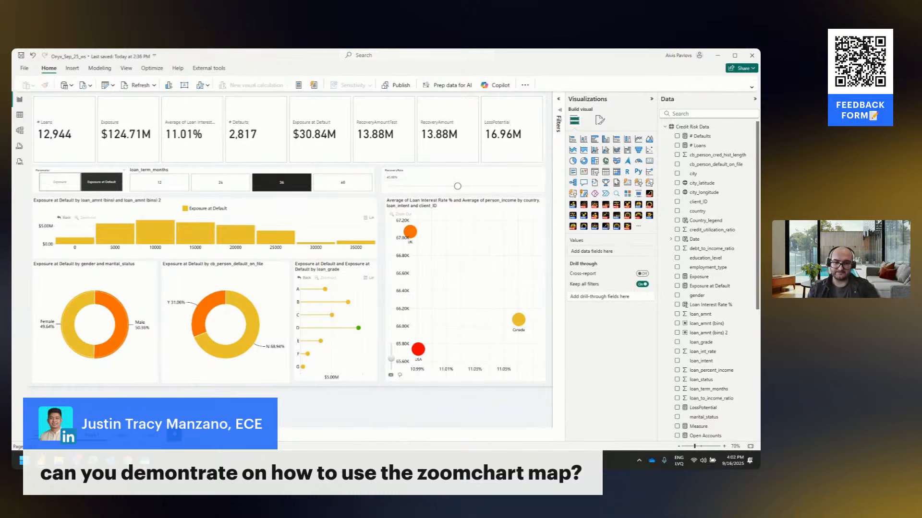
Add a new report page and insert a Drill Down Map PRO (Filter) visual, enlarged to fill about half the page width
click(174, 435)
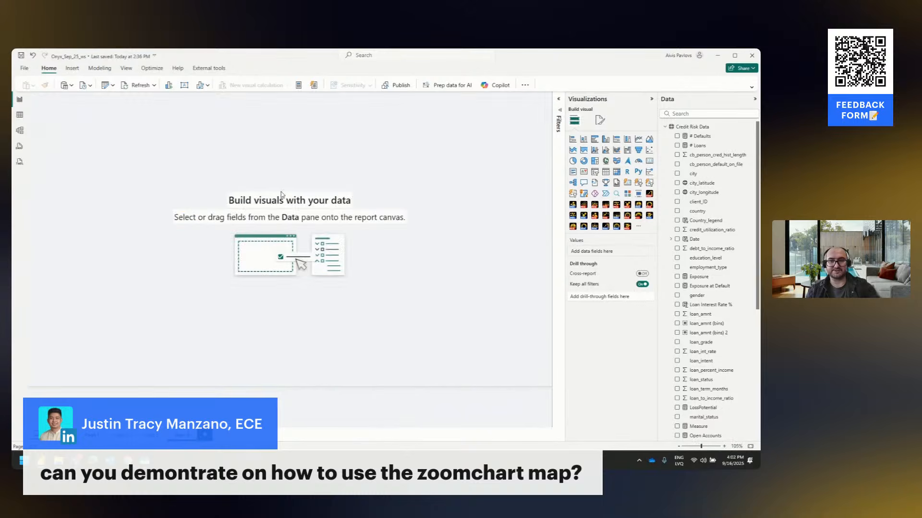
click(627, 226)
drag(146, 208, 302, 338)
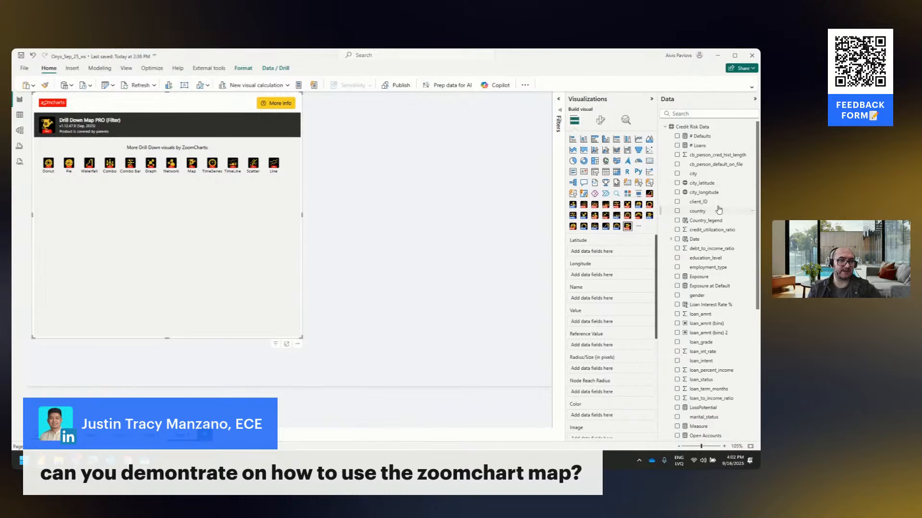
Assign city_latitude as Latitude, city_longitude as Longitude and Exposure as Value, and move the map visual slightly inward from the page corner
drag(716, 186, 600, 251)
drag(706, 192, 624, 276)
drag(225, 105, 252, 121)
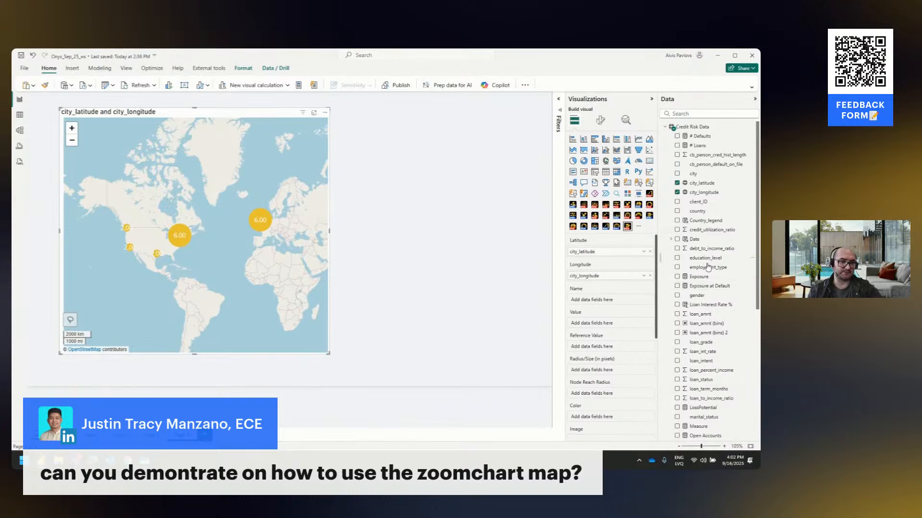
drag(699, 277, 590, 324)
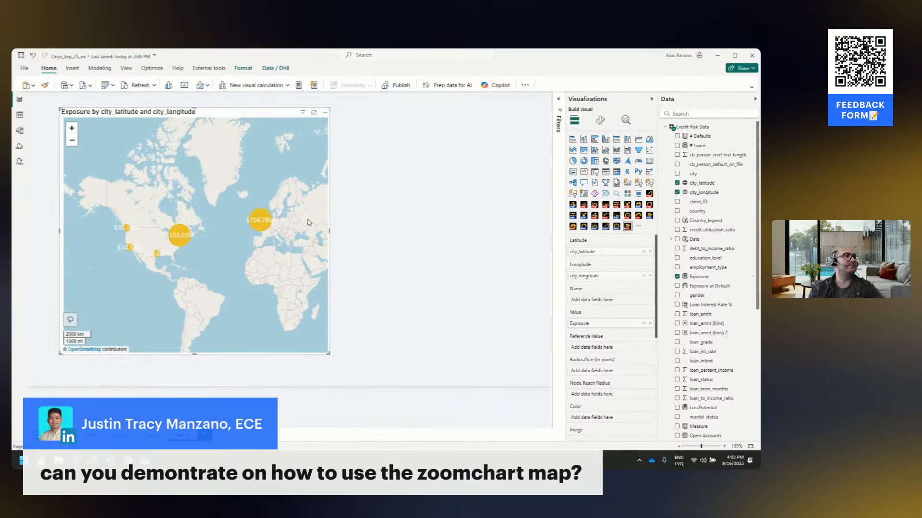
Set the Background Opacity of the map's inside labels to 100
click(601, 121)
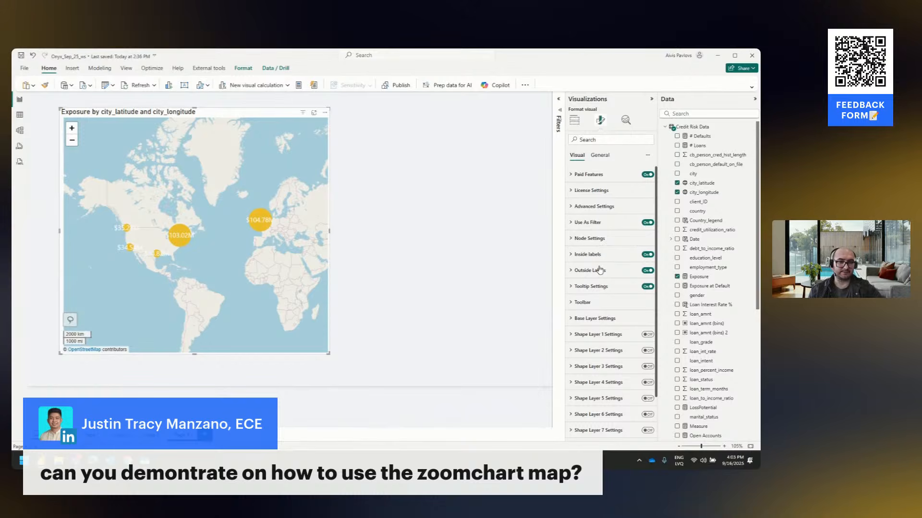
click(595, 243)
scroll(588, 366, down, 5)
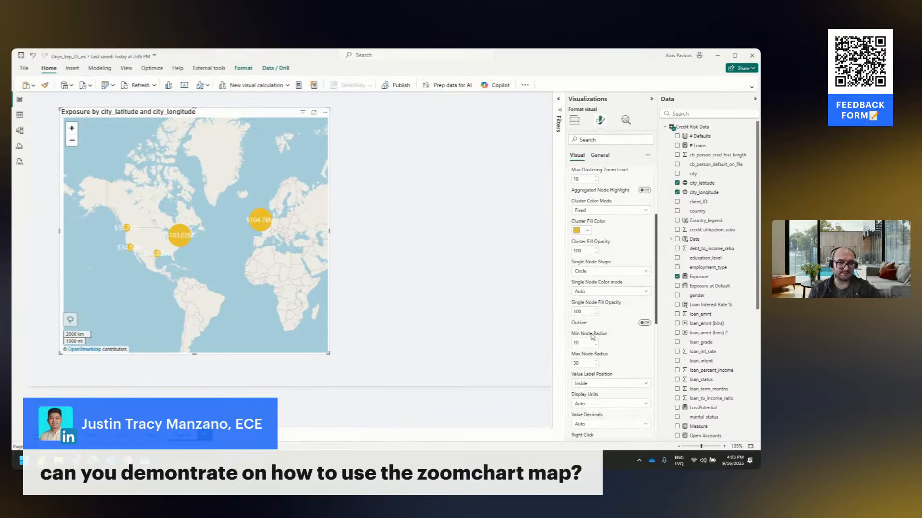
scroll(600, 296, up, 5)
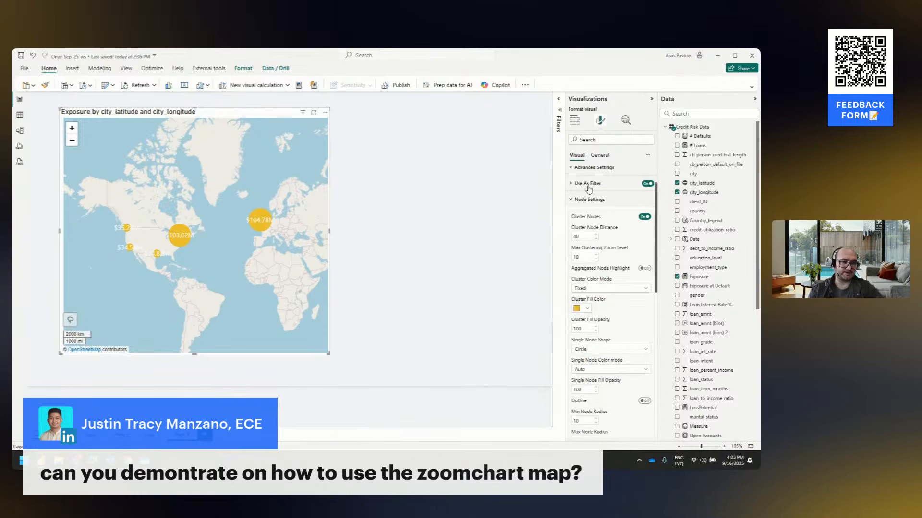
click(589, 198)
click(598, 217)
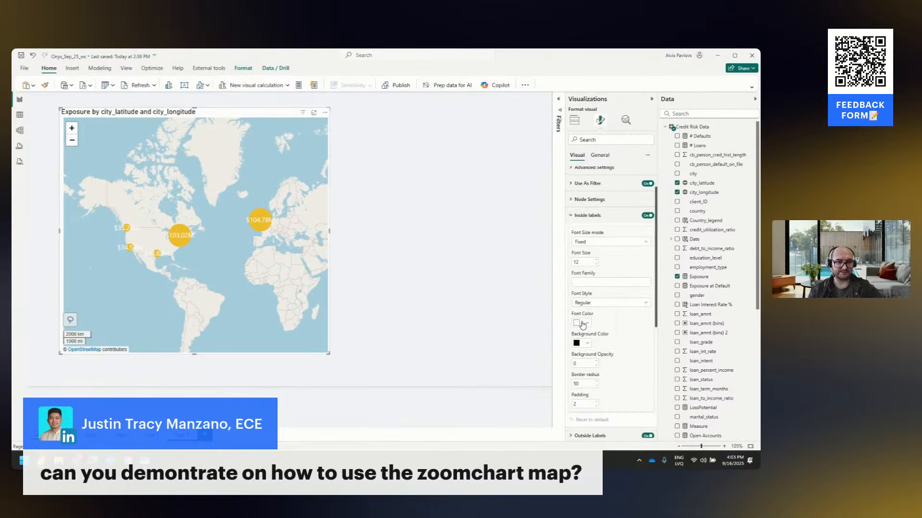
click(591, 363)
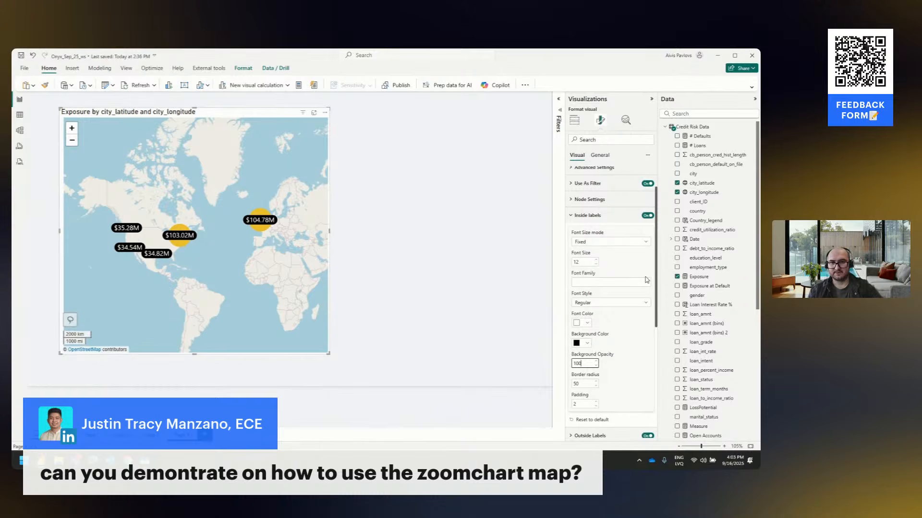
Assign the loan_intent field as the map visual's Category
click(579, 120)
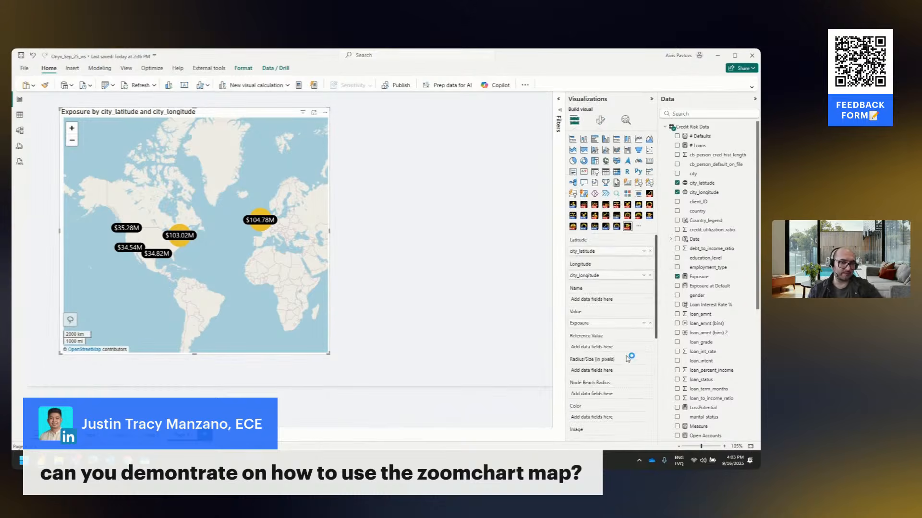
scroll(624, 357, down, 2)
scroll(612, 335, down, 2)
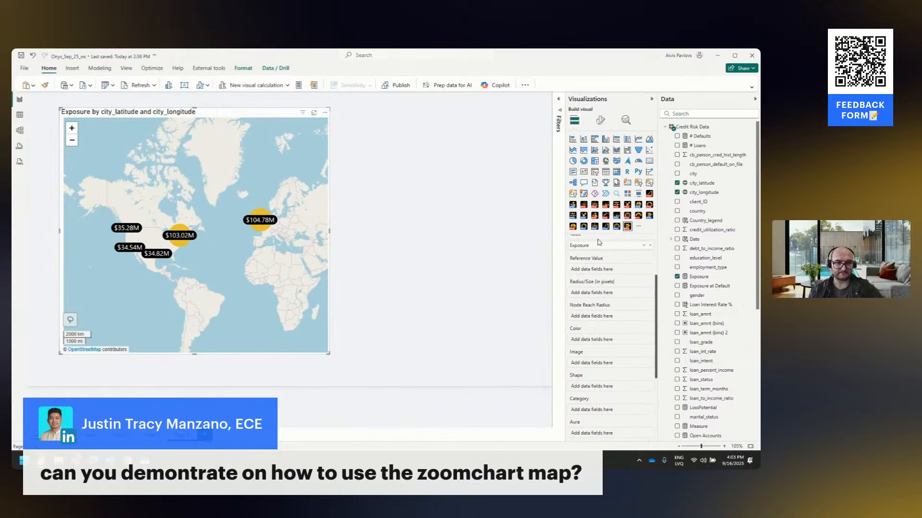
scroll(640, 383, down, 2)
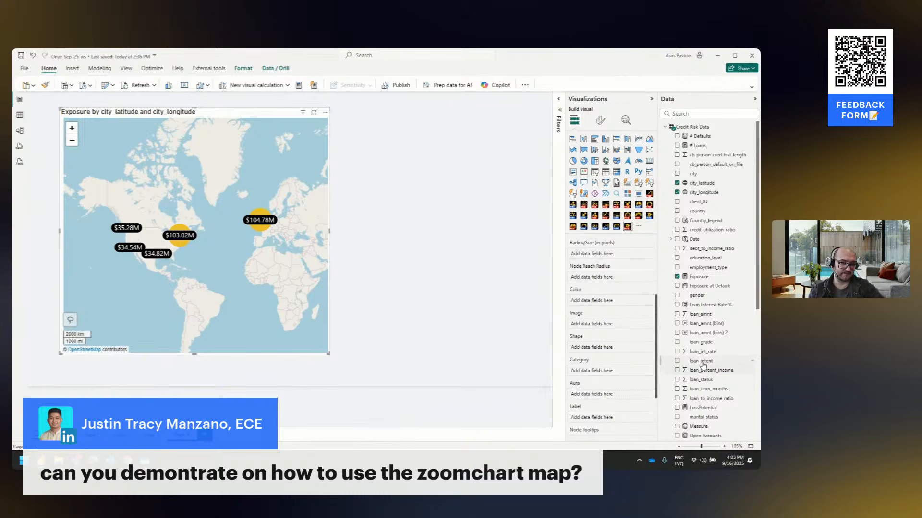
drag(702, 361, 609, 376)
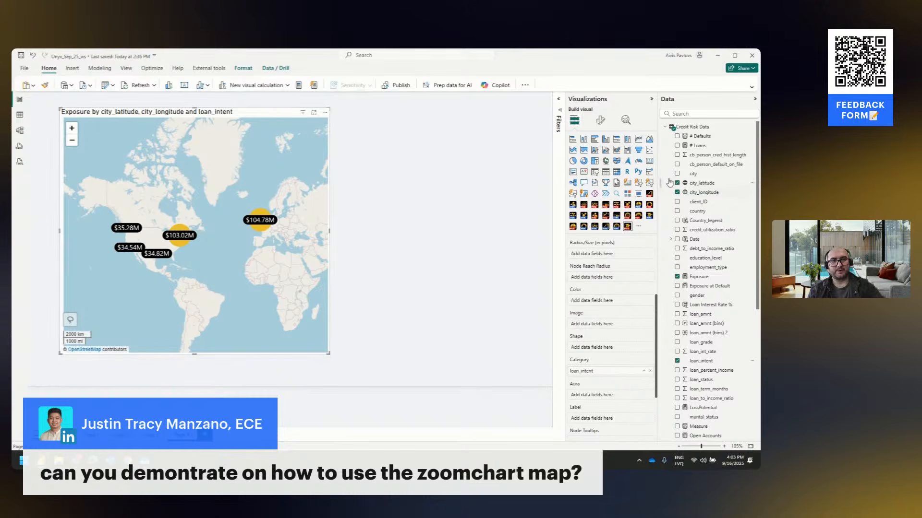
Turn on Pie Chart On Nodes in the map's node settings
click(600, 121)
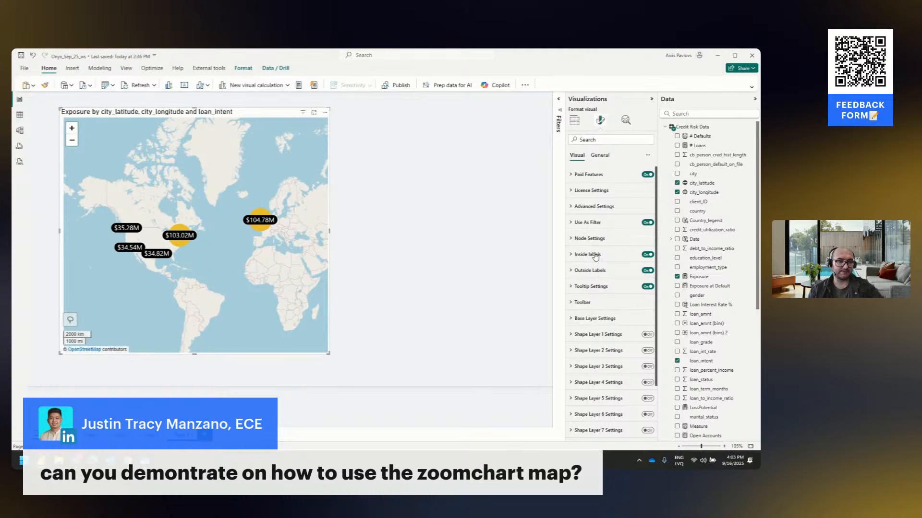
click(581, 240)
scroll(613, 238, down, 5)
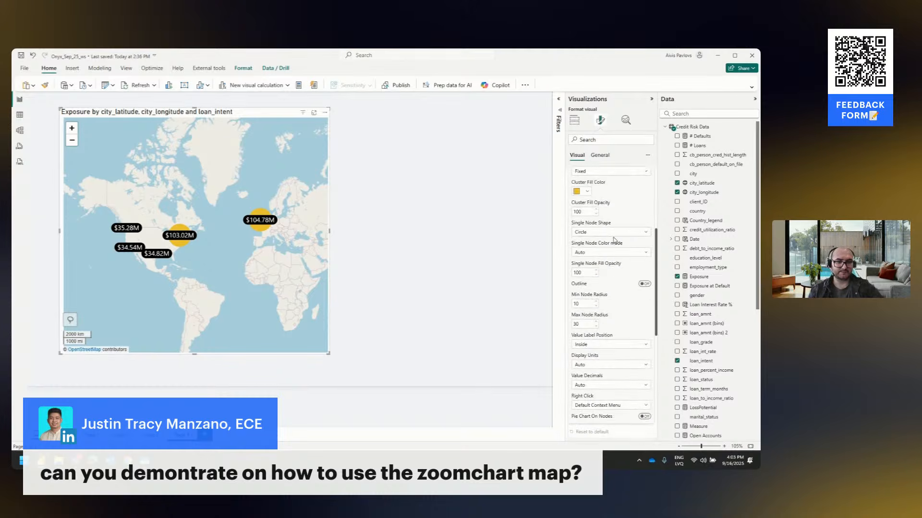
click(643, 339)
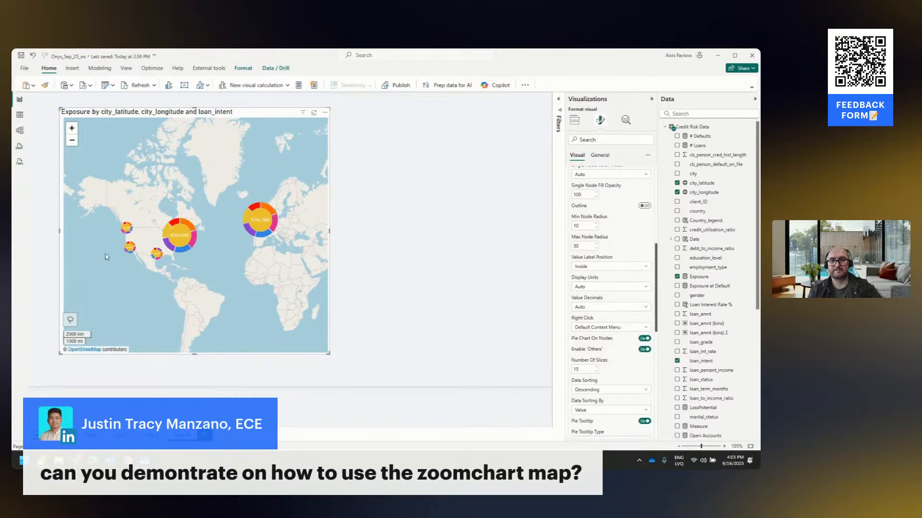
Change the Cluster Fill Color of the map's nodes to dark grey
scroll(139, 236, up, 3)
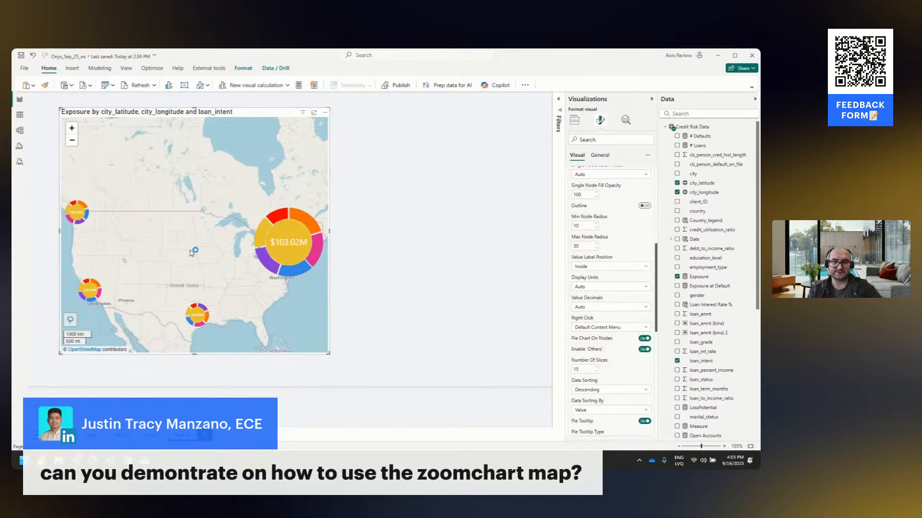
scroll(242, 259, up, 5)
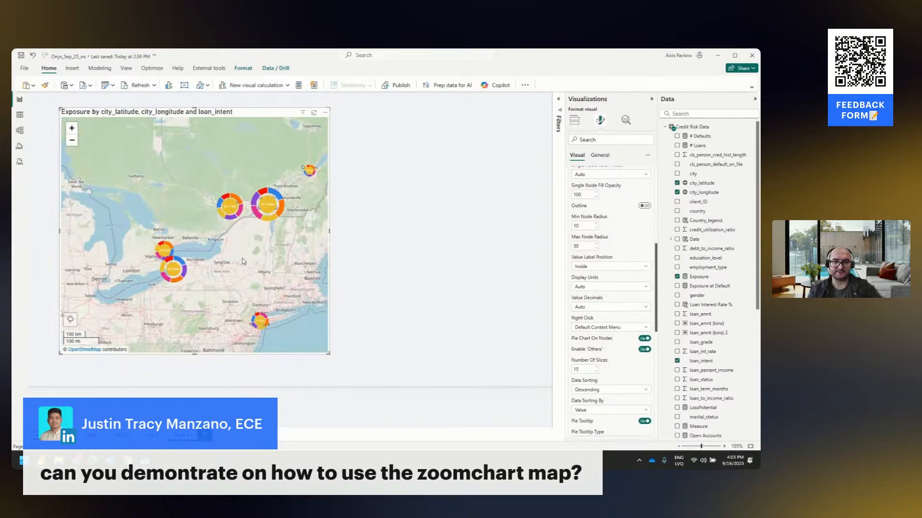
scroll(243, 262, up, 3)
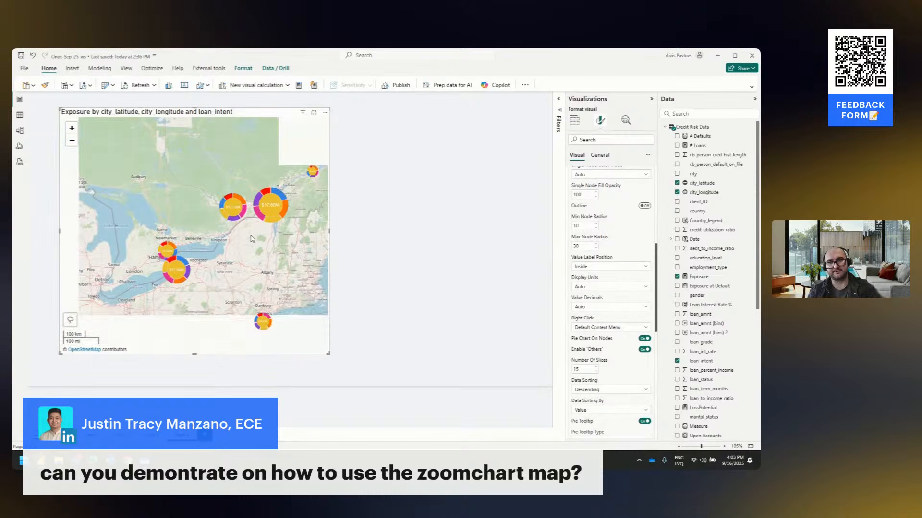
scroll(574, 233, up, 2)
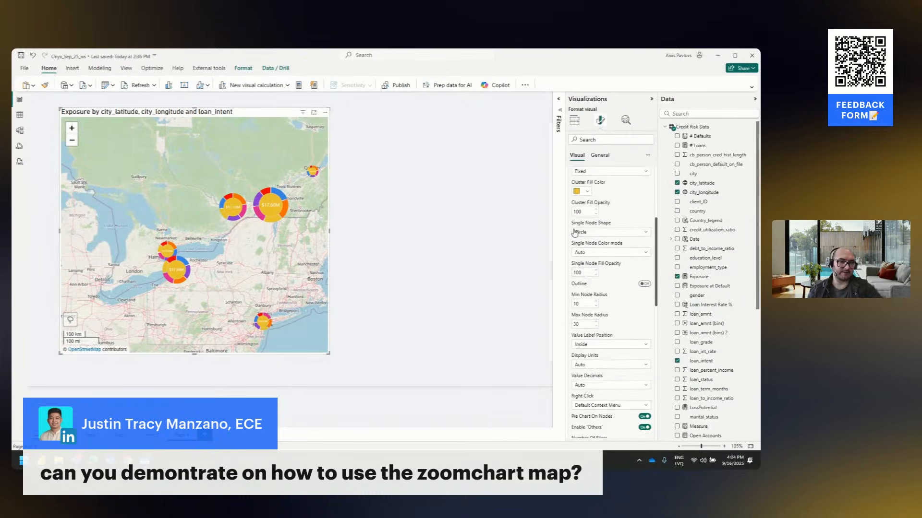
scroll(574, 233, up, 2)
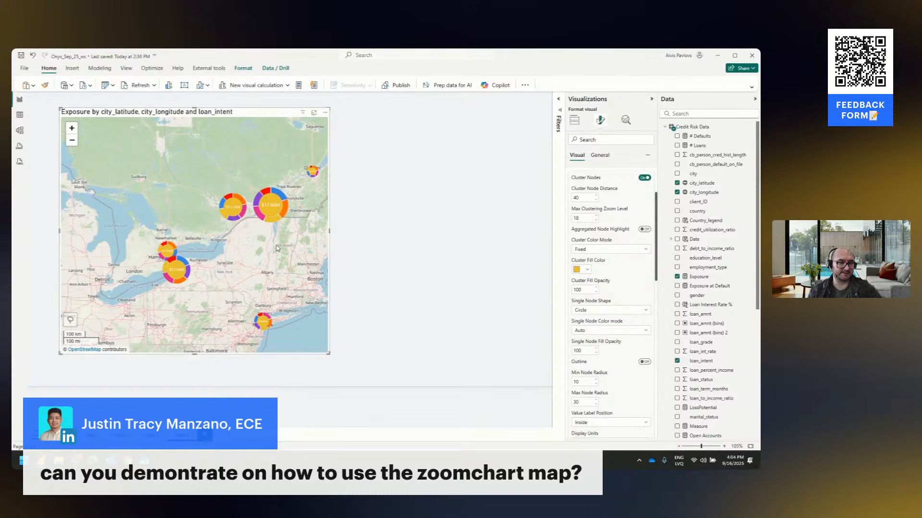
click(586, 269)
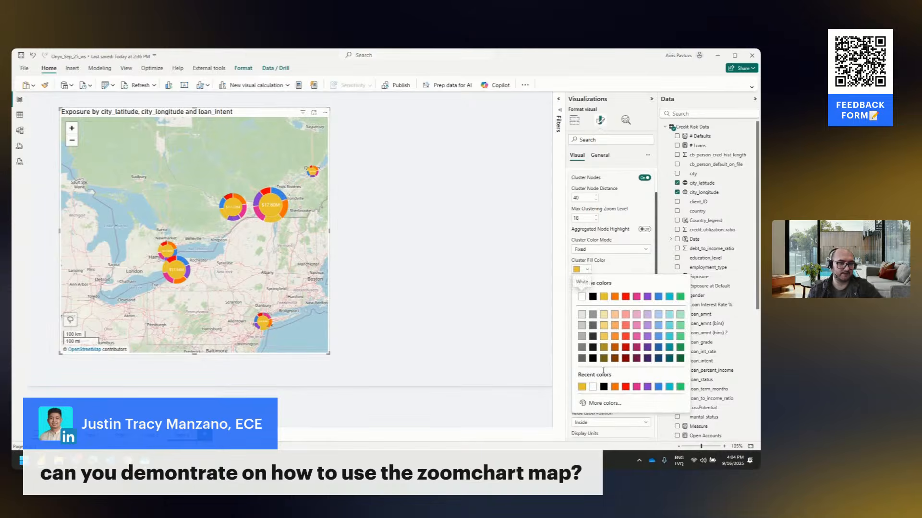
click(587, 361)
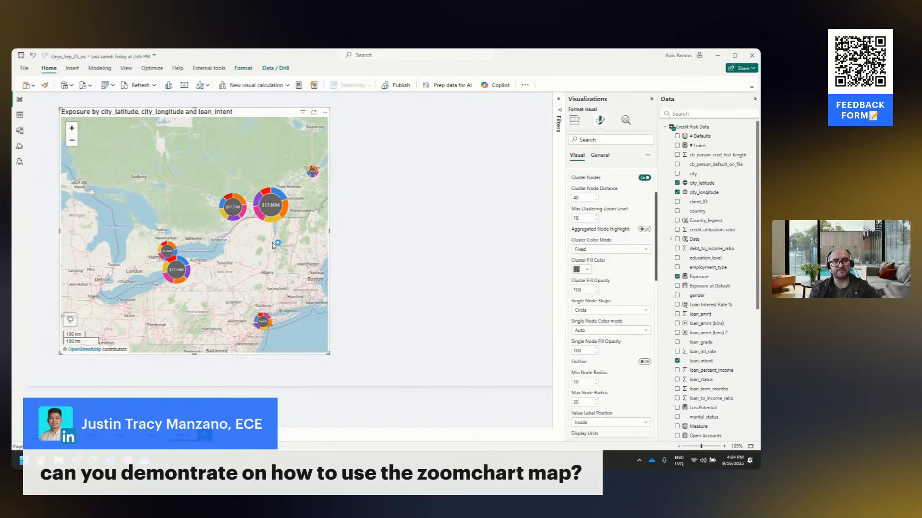